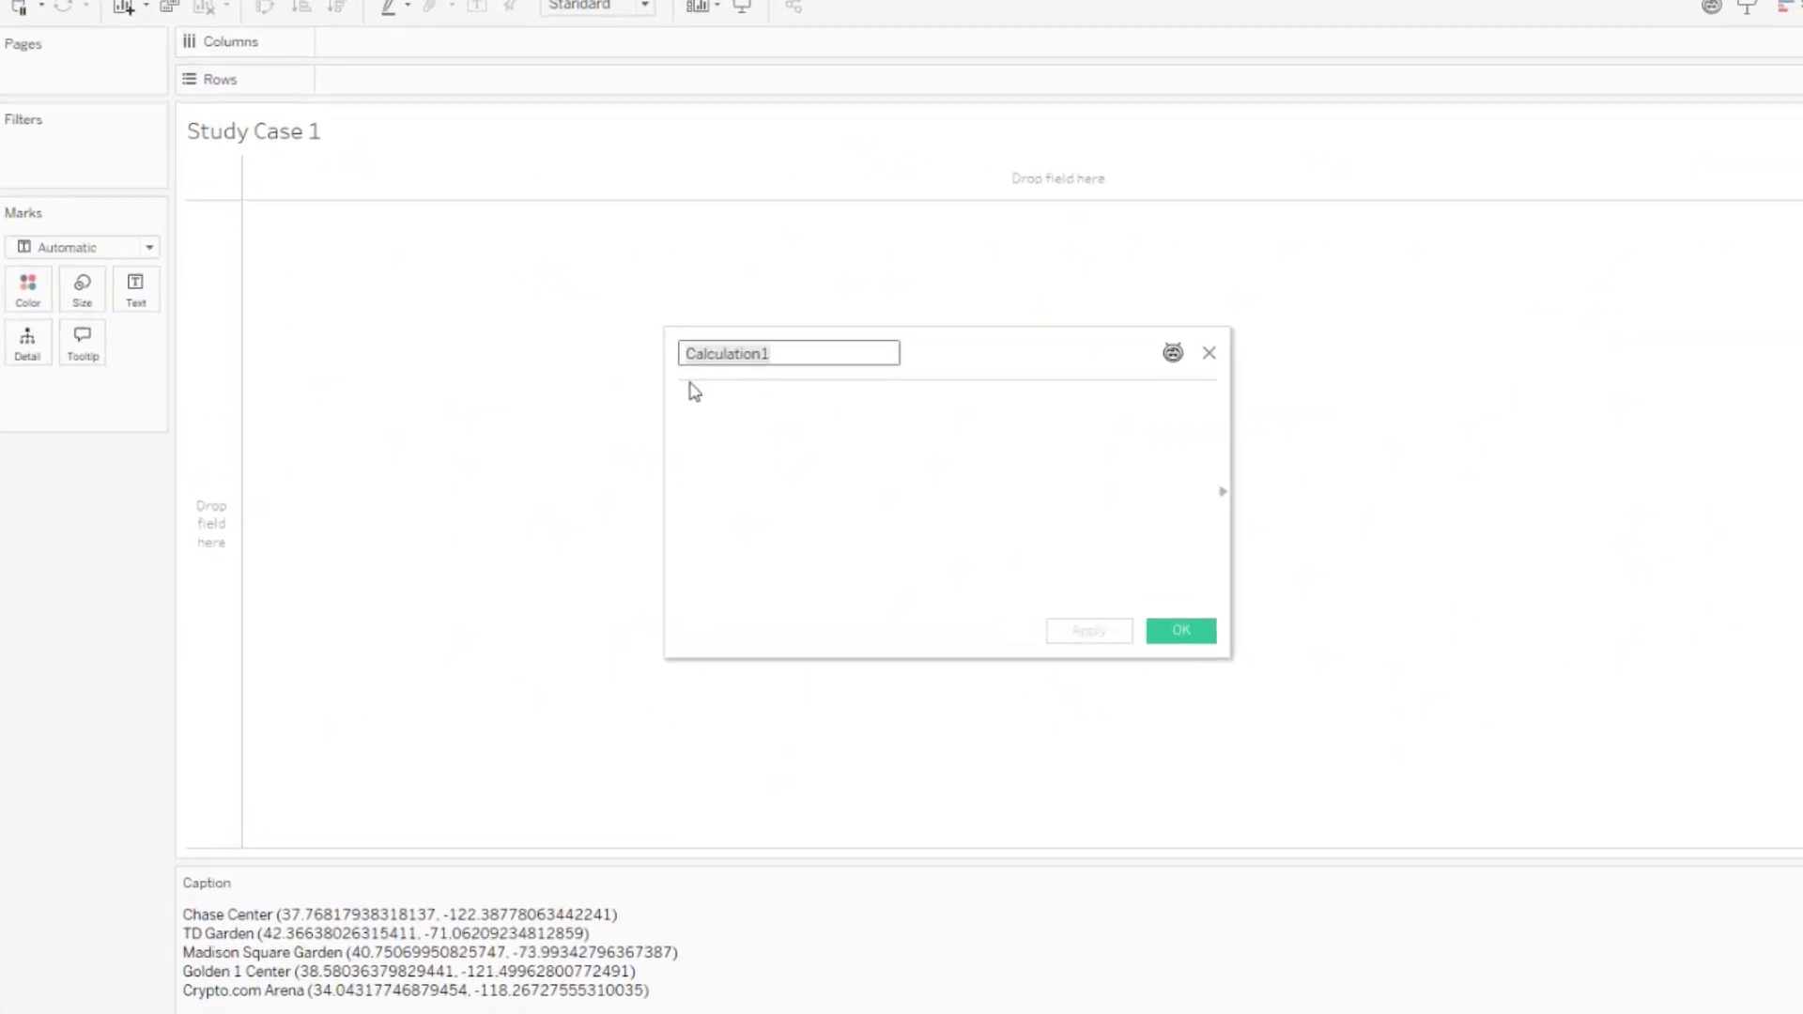
Name the new calculated field Charging Locations
text(Chargi)
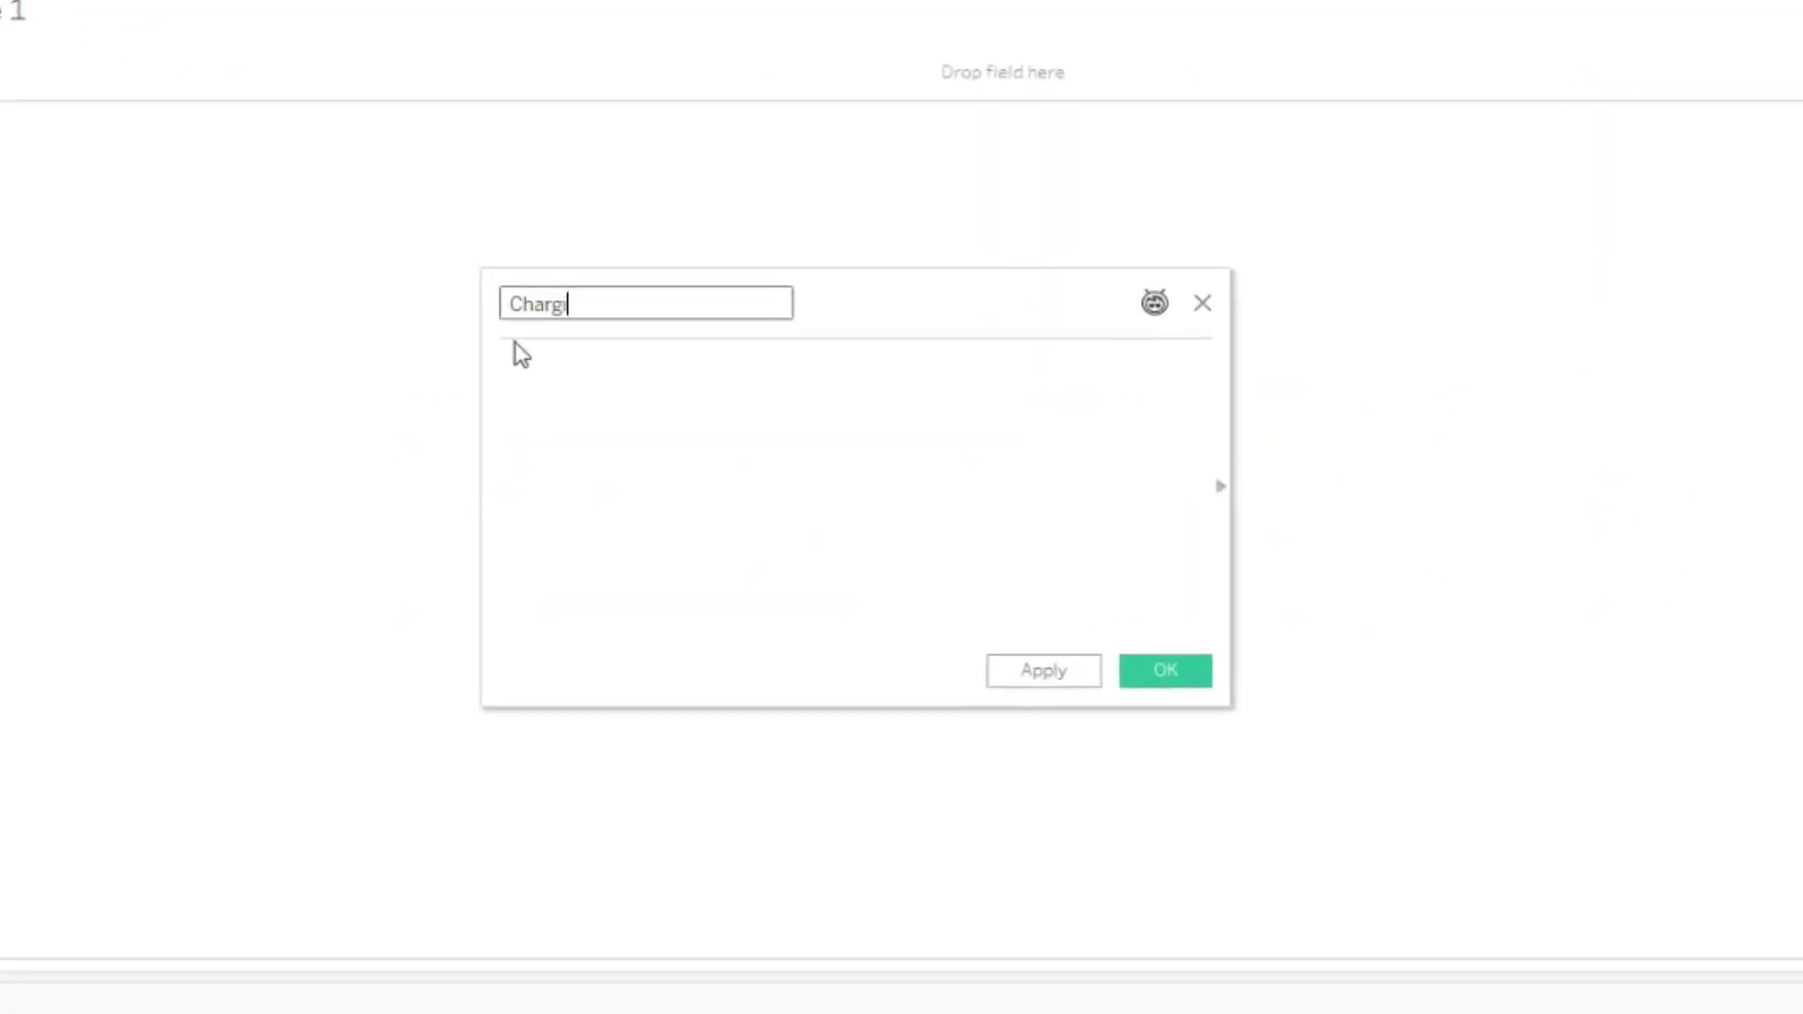
text(ng S)
key(BackSpace)
key(BackSpace)
text(Locations)
key(Tab)
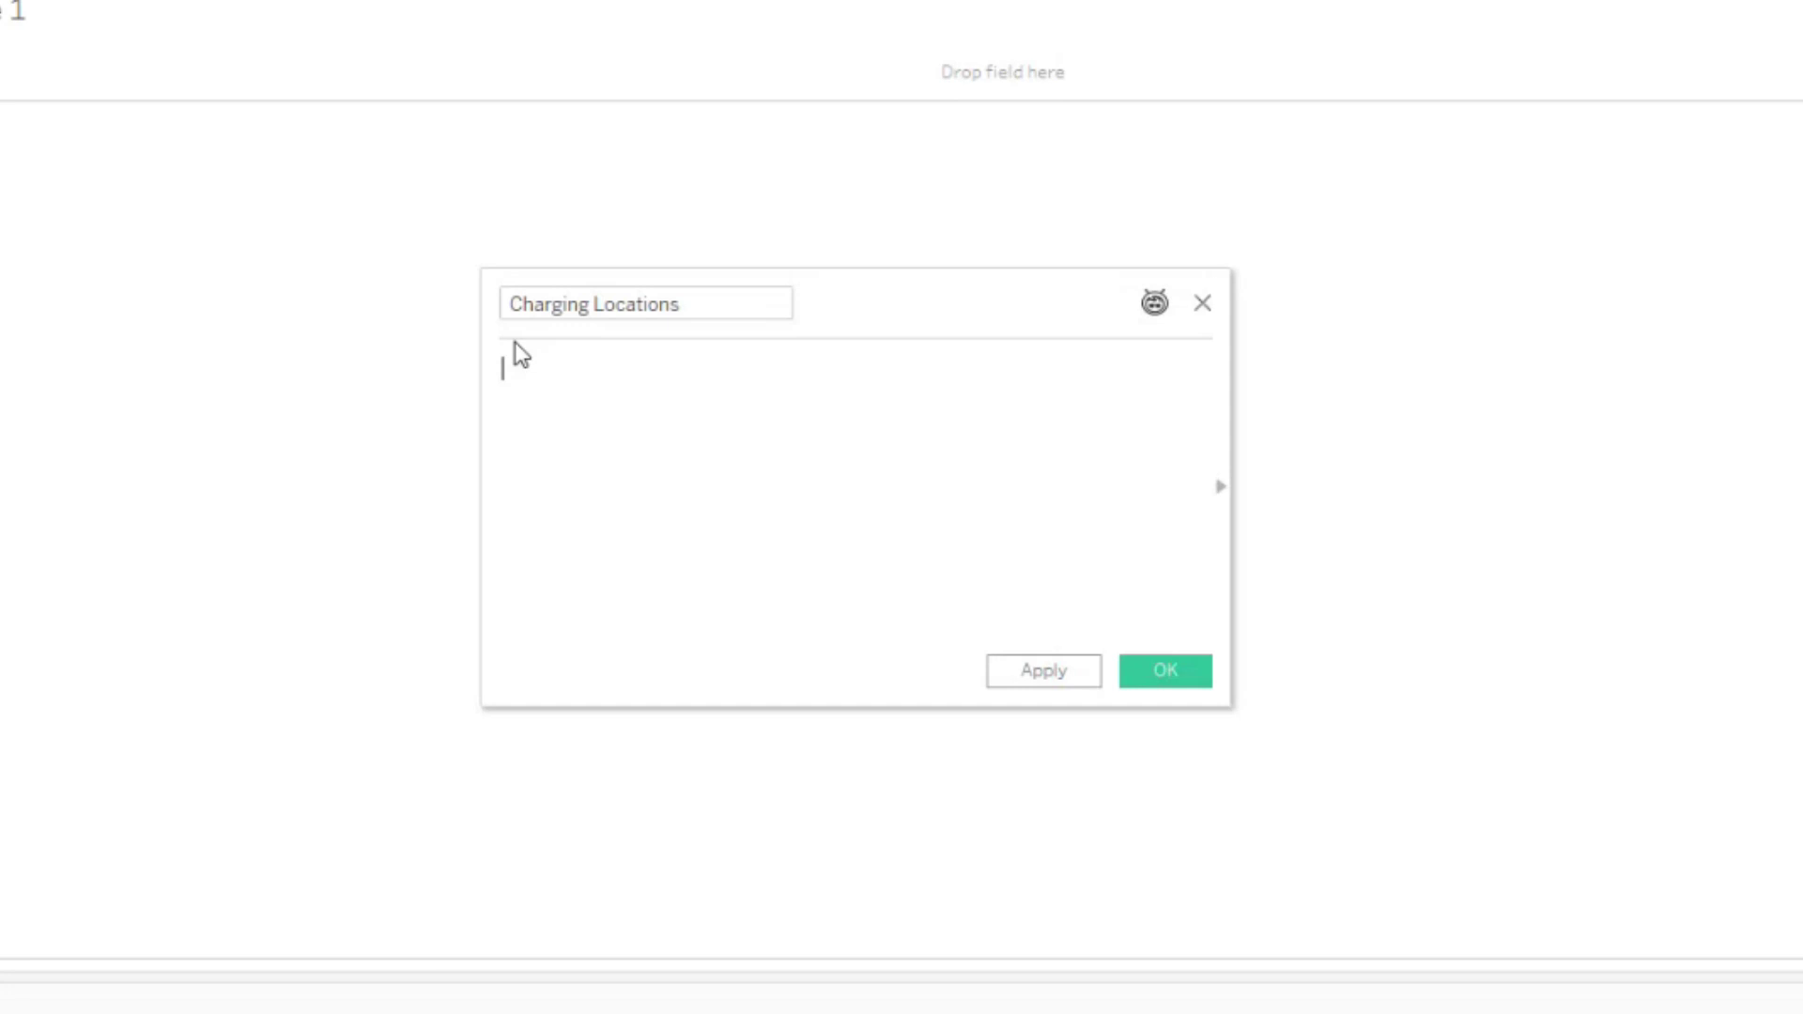
Enter the formula MAKEPOINT([Latitude], [Longitude]) for the Charging Locations field and save the calculation
text(make)
key(Down)
key(Down)
key(Down)
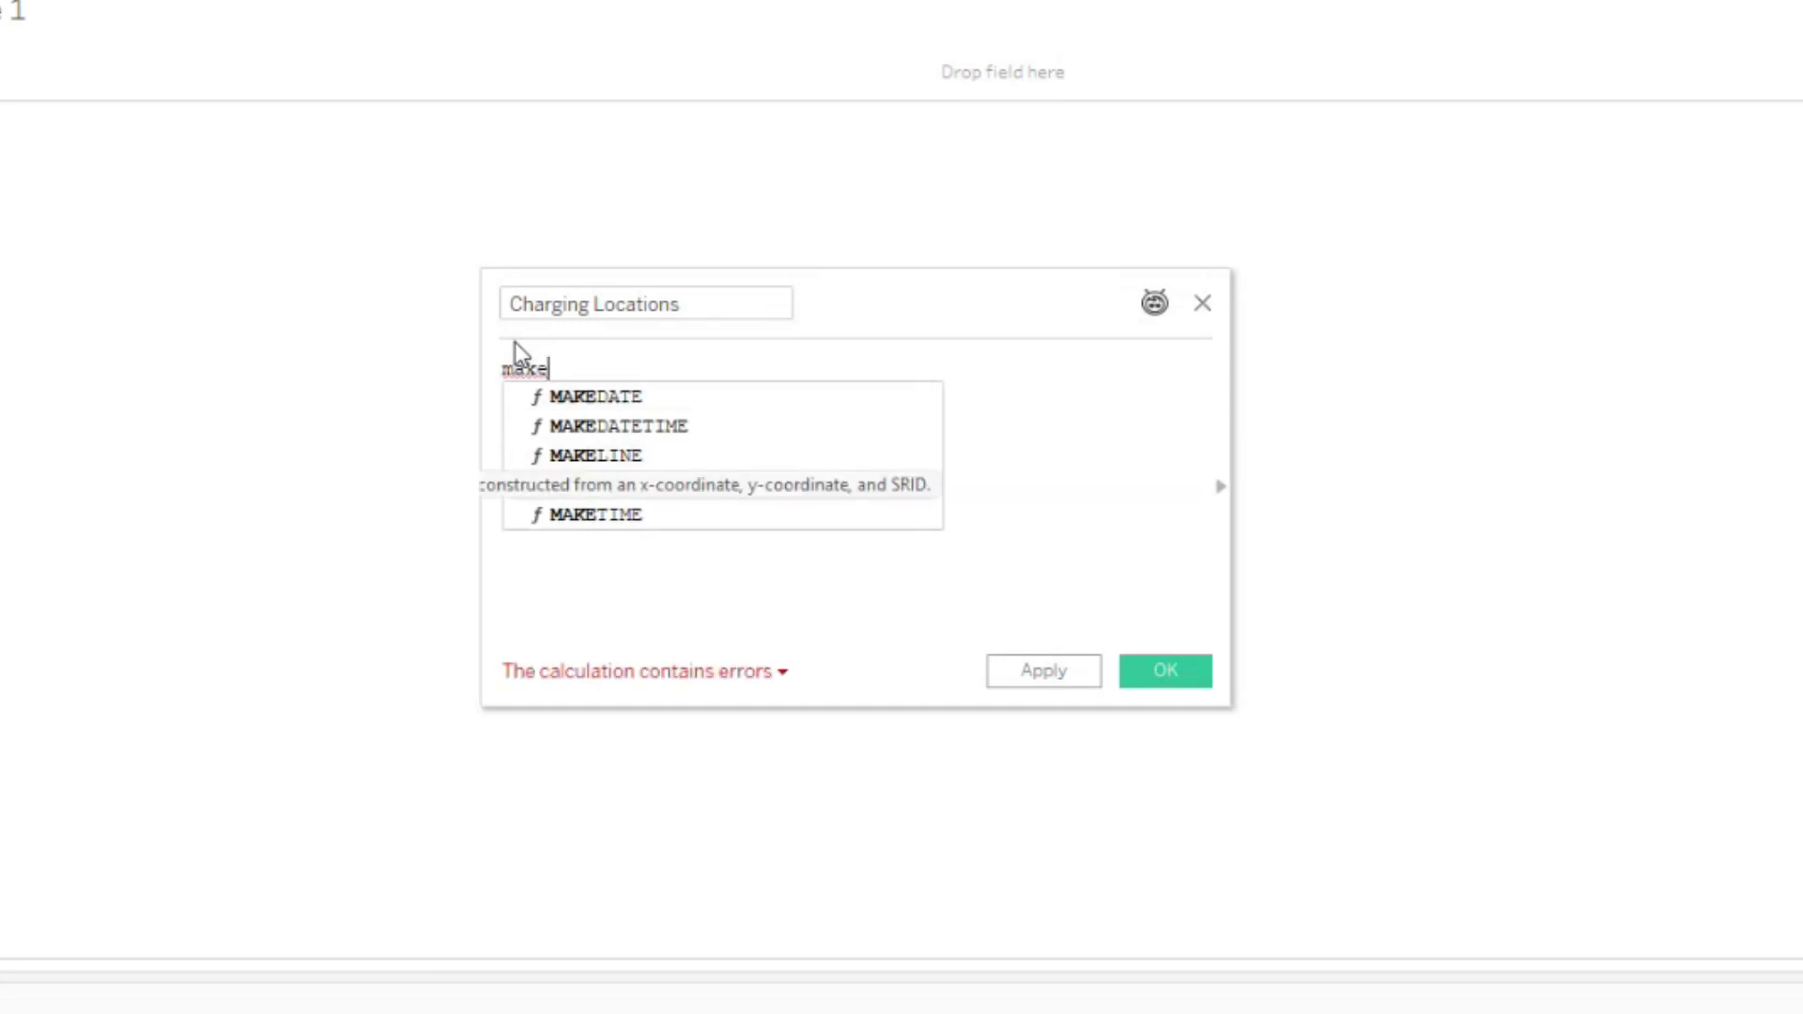
key(Return)
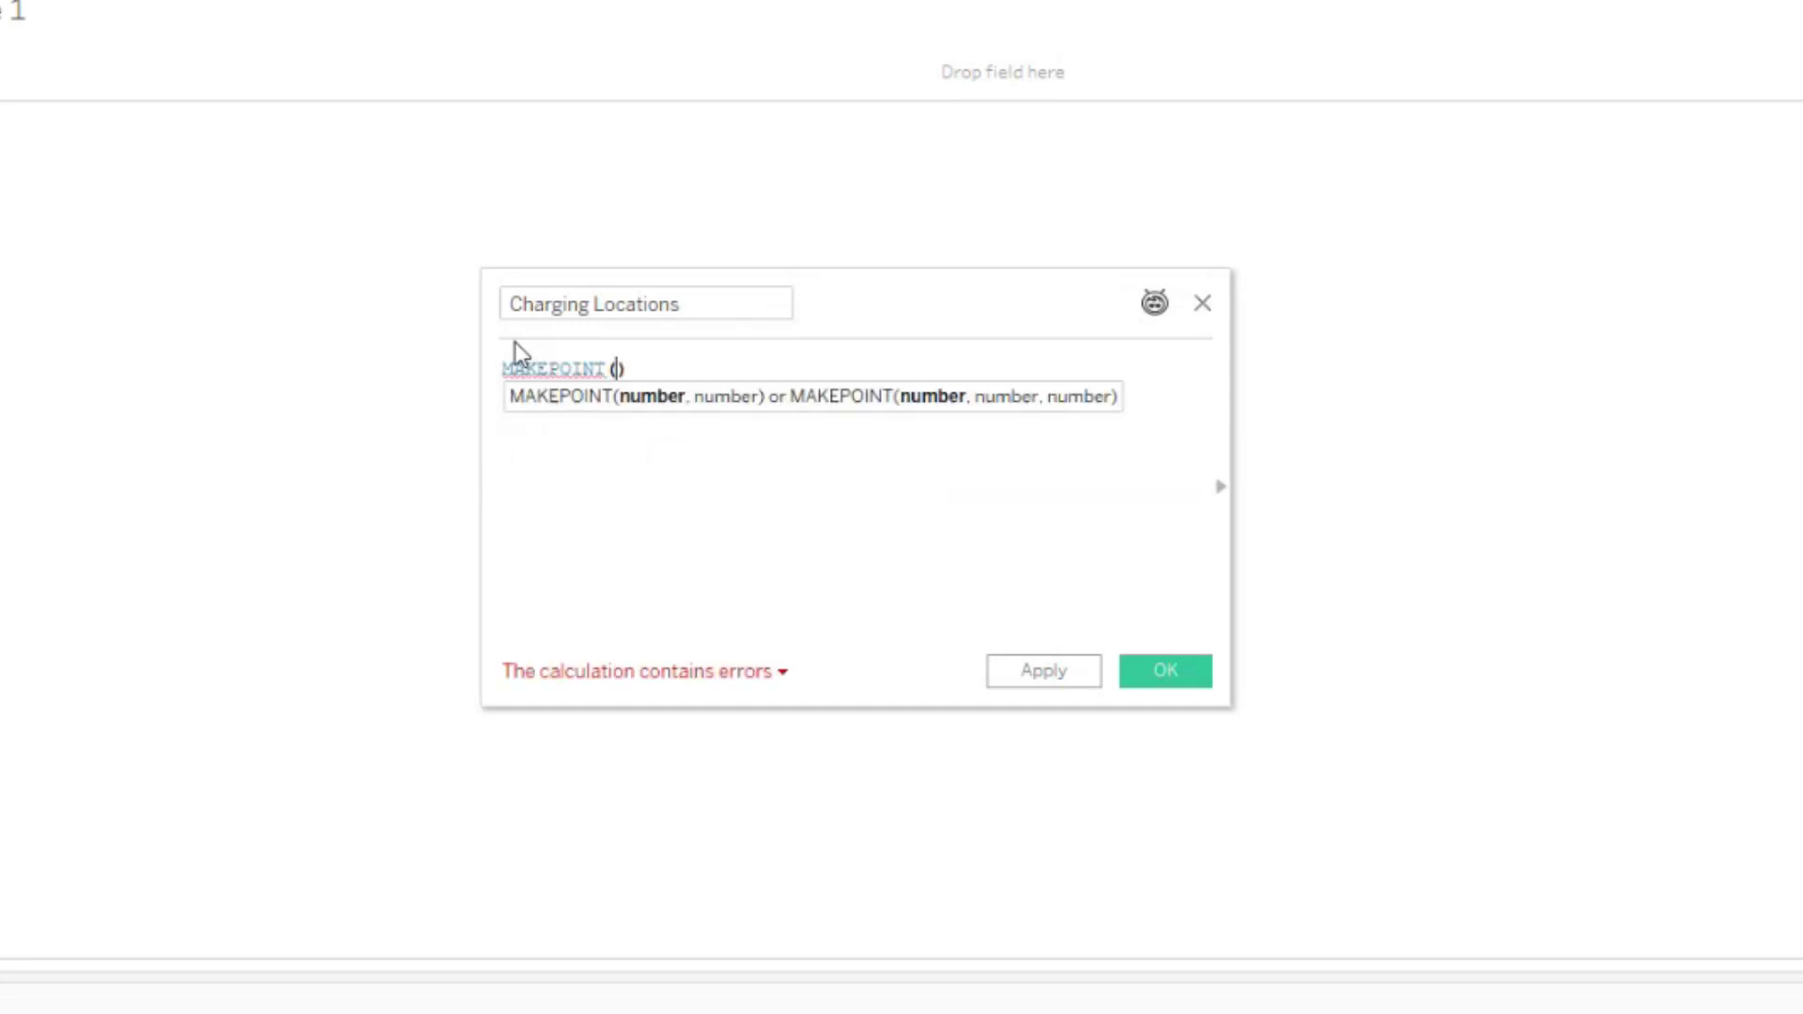
text(lati)
key(Return)
text(, longi)
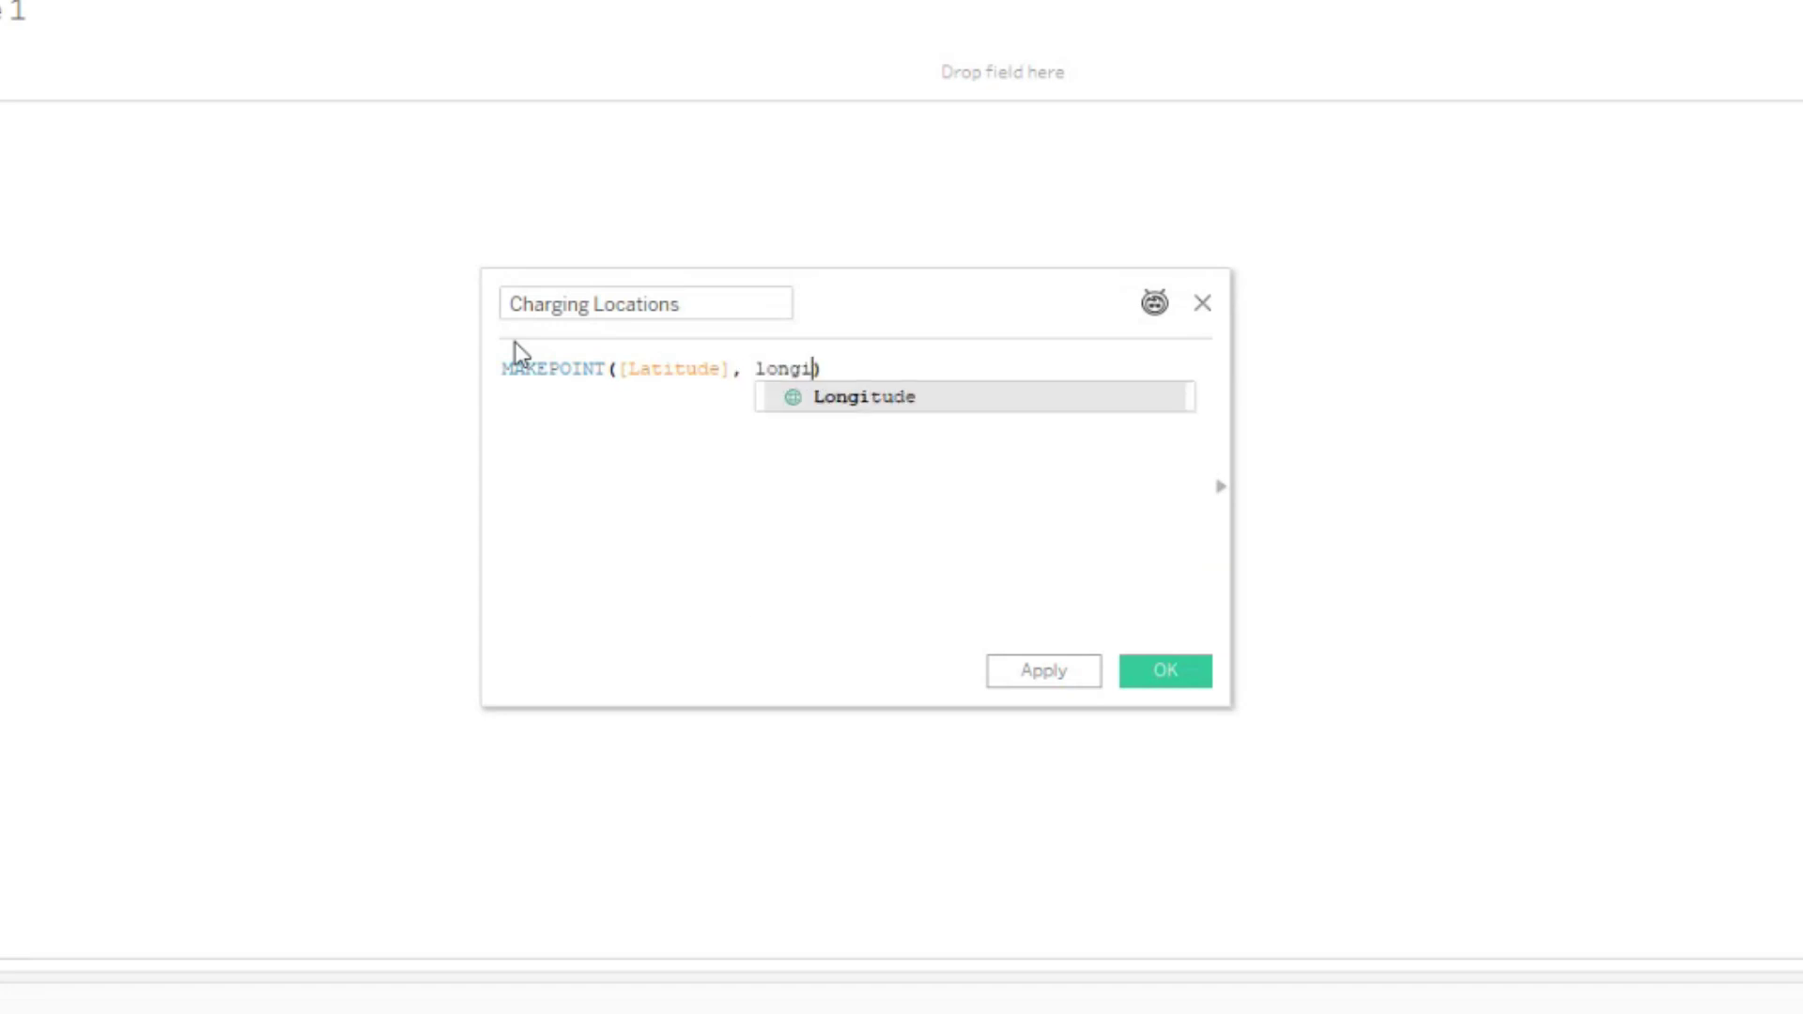
key(Return)
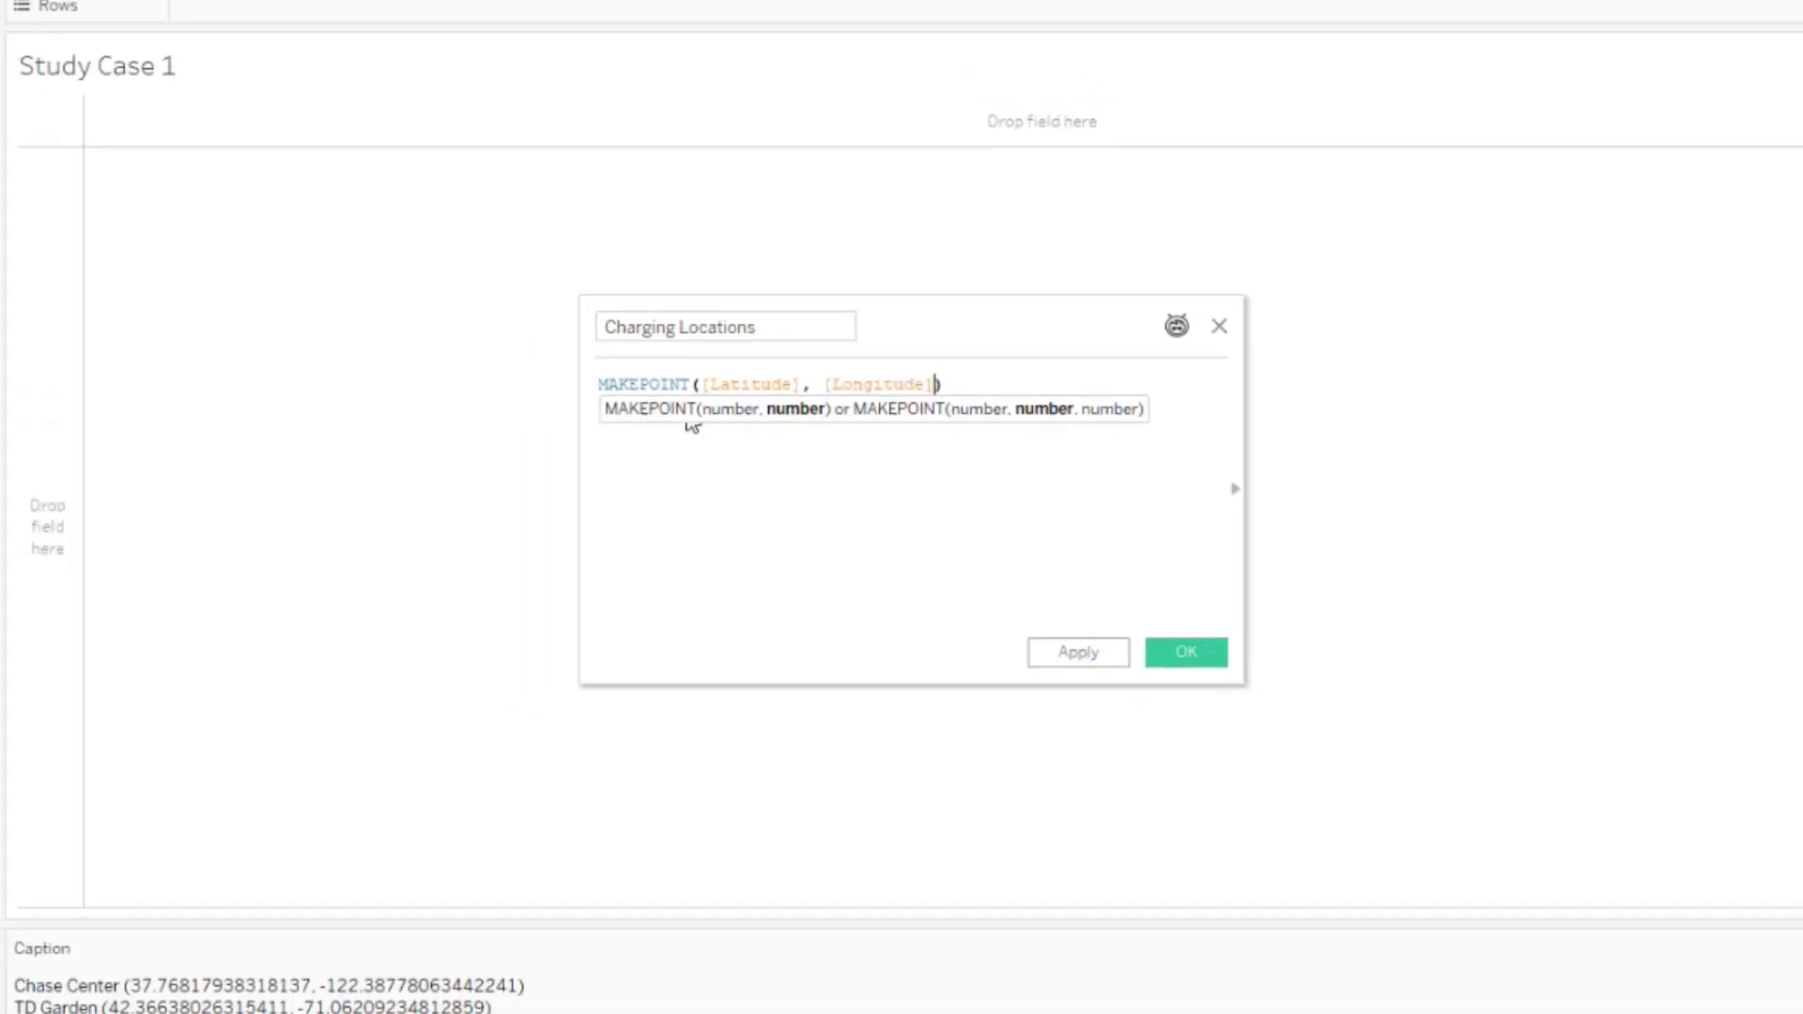
click(1043, 671)
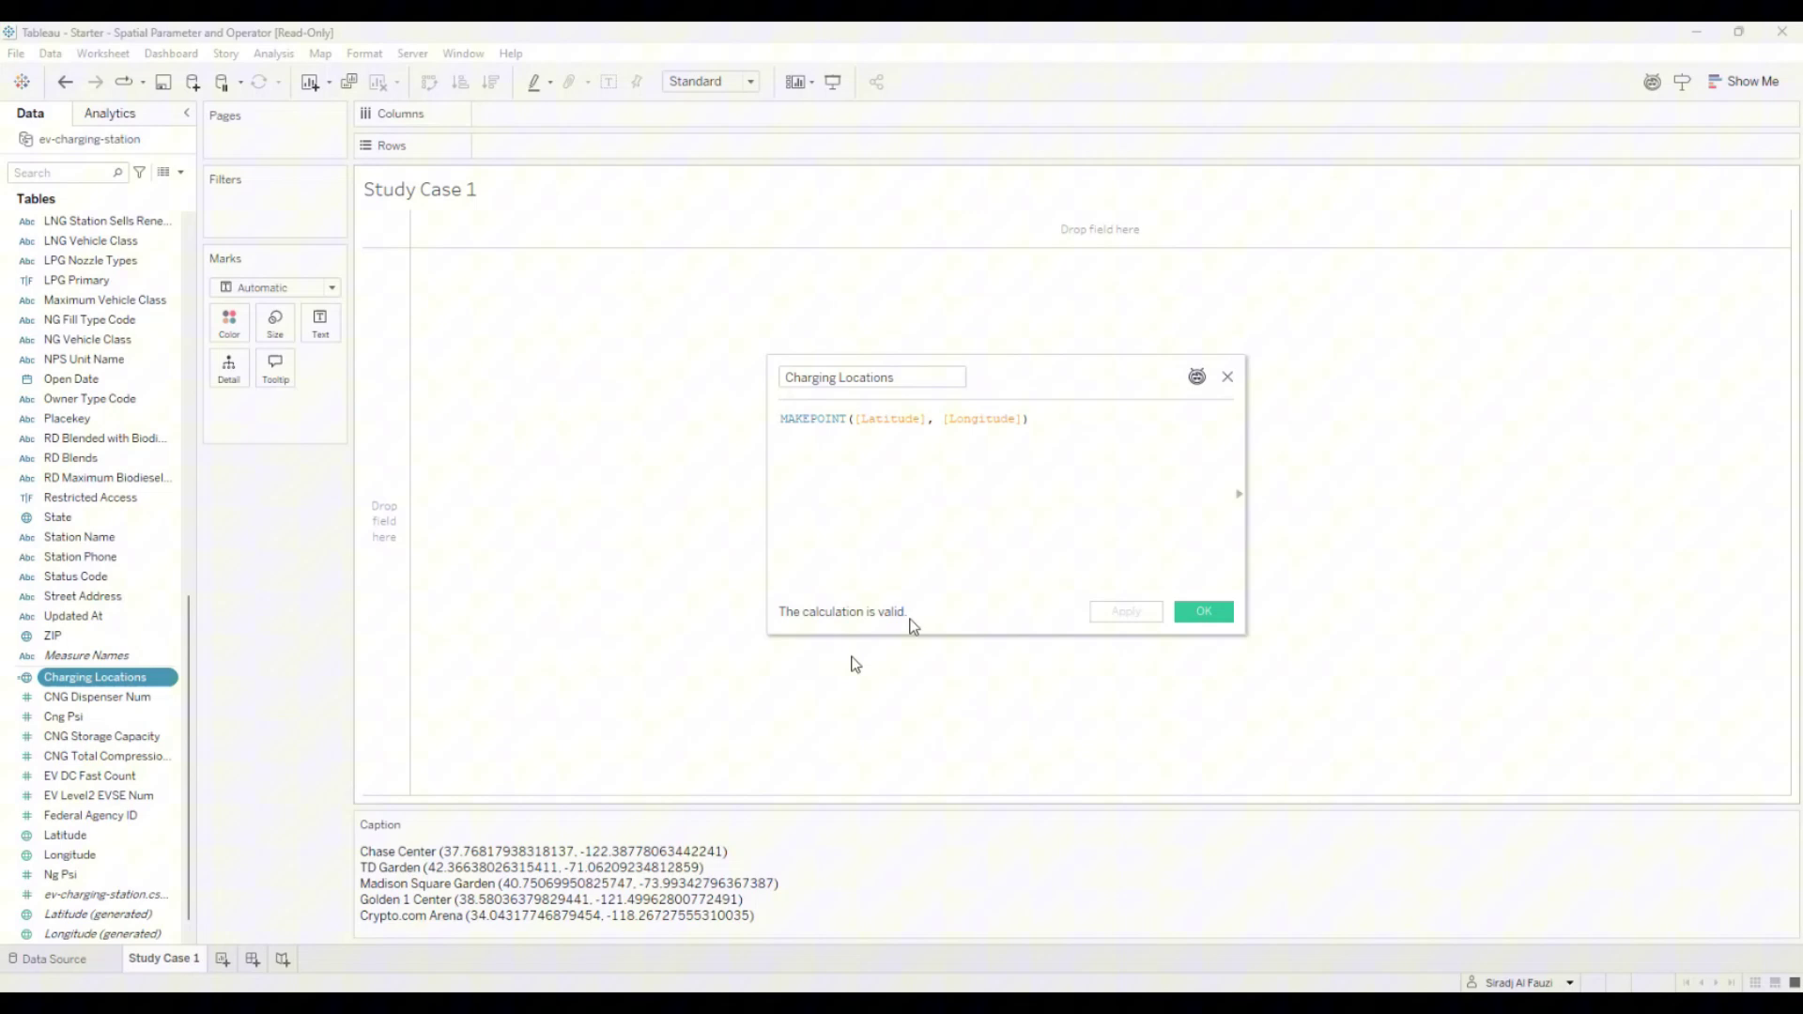
click(1203, 611)
Plot the Charging Locations field in the view, then remove it from the marks
drag(94, 677, 679, 485)
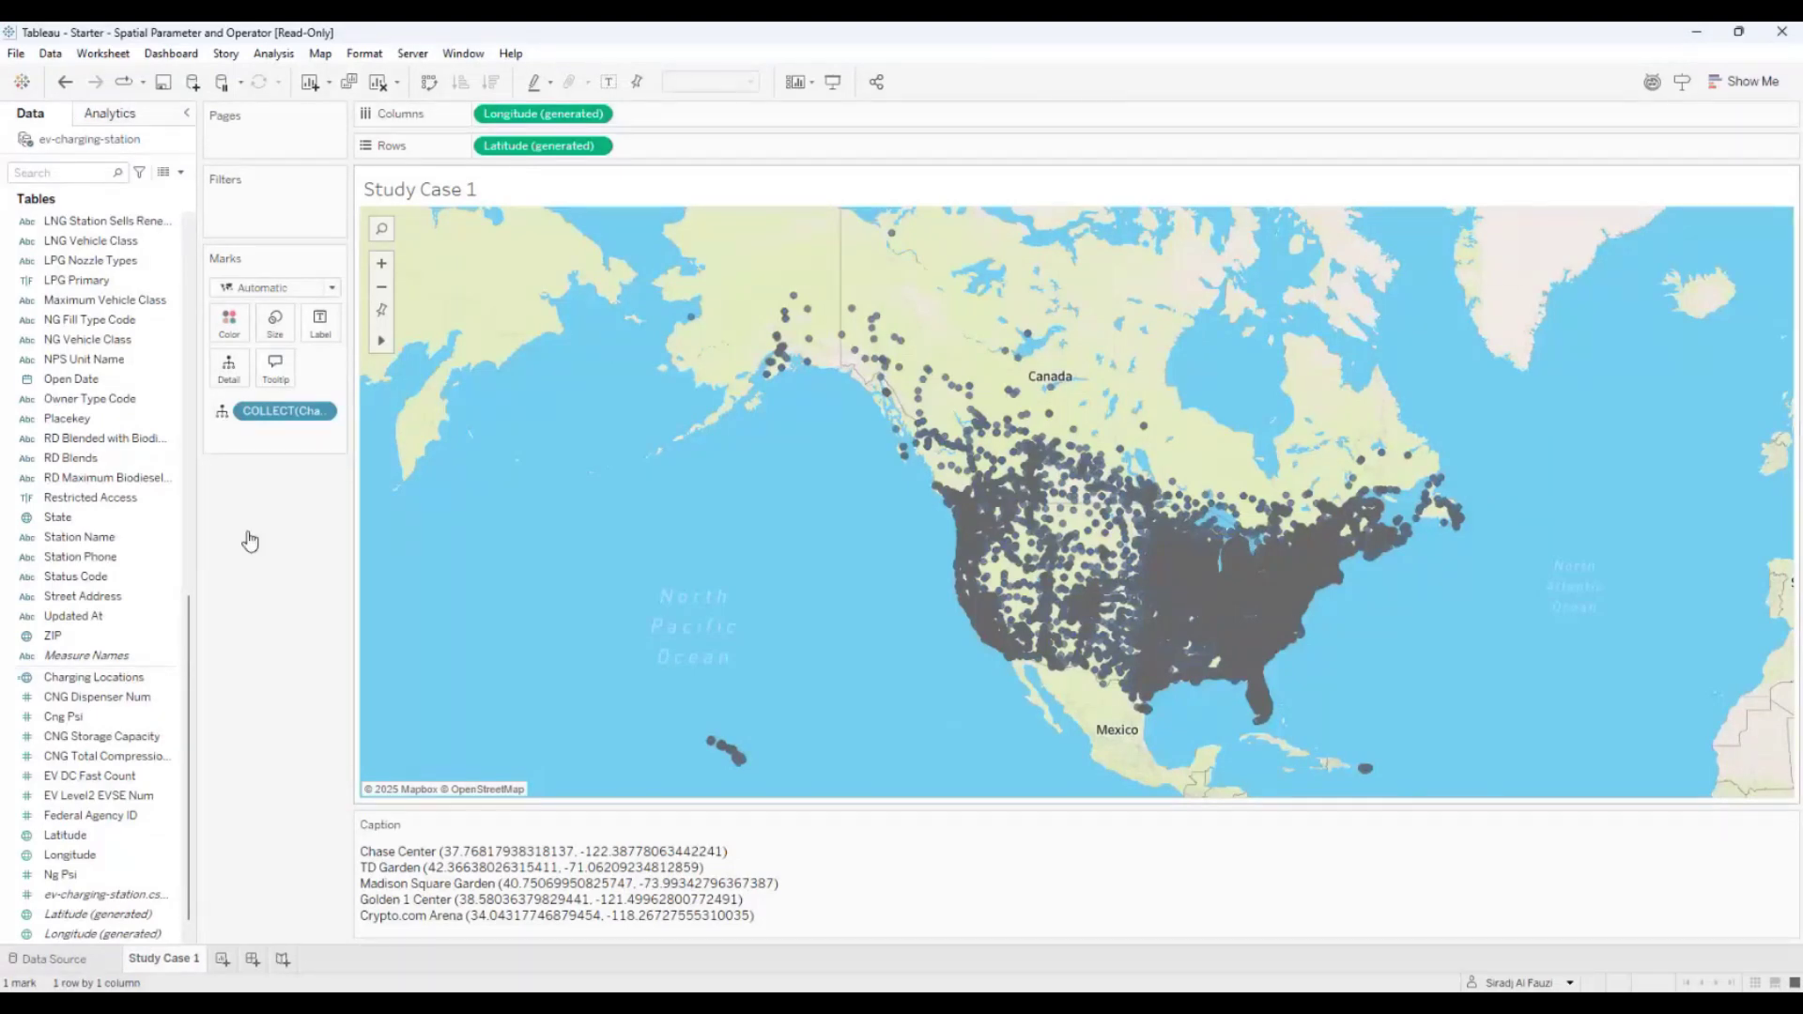
drag(282, 411, 244, 623)
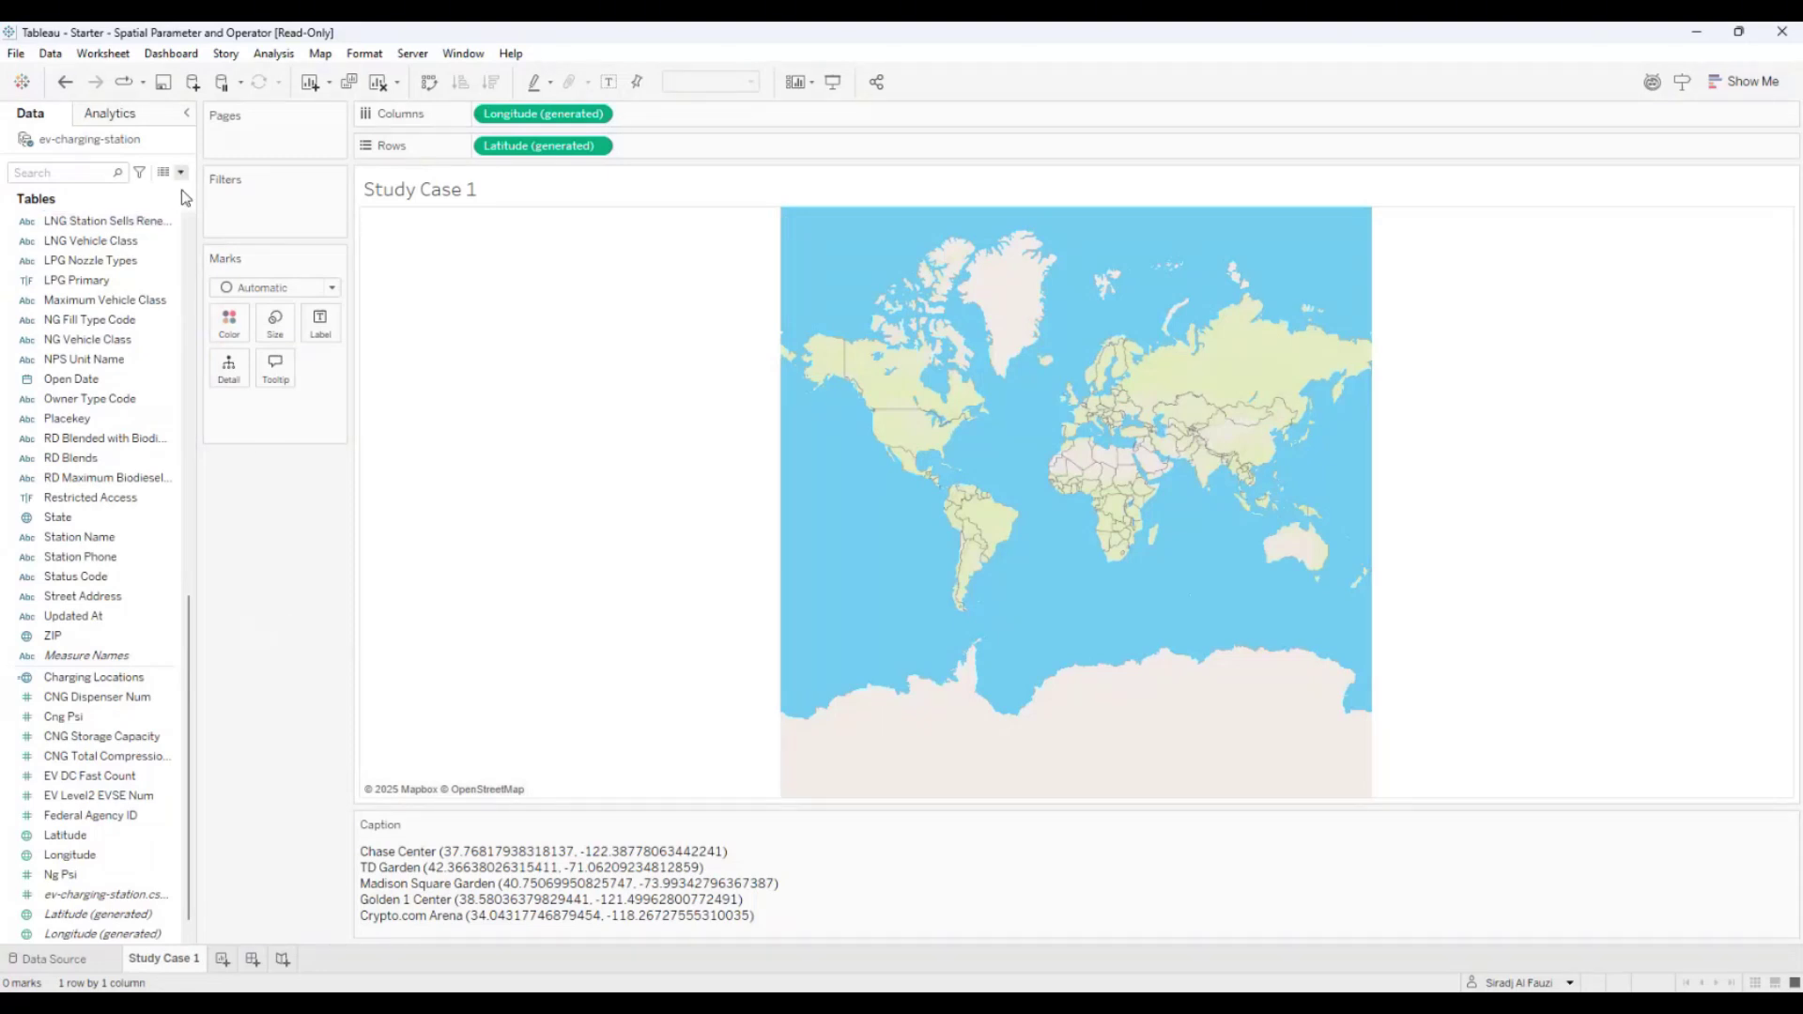
Create a parameter named POI with the Spatial data type and allowable values restricted to a list
click(144, 220)
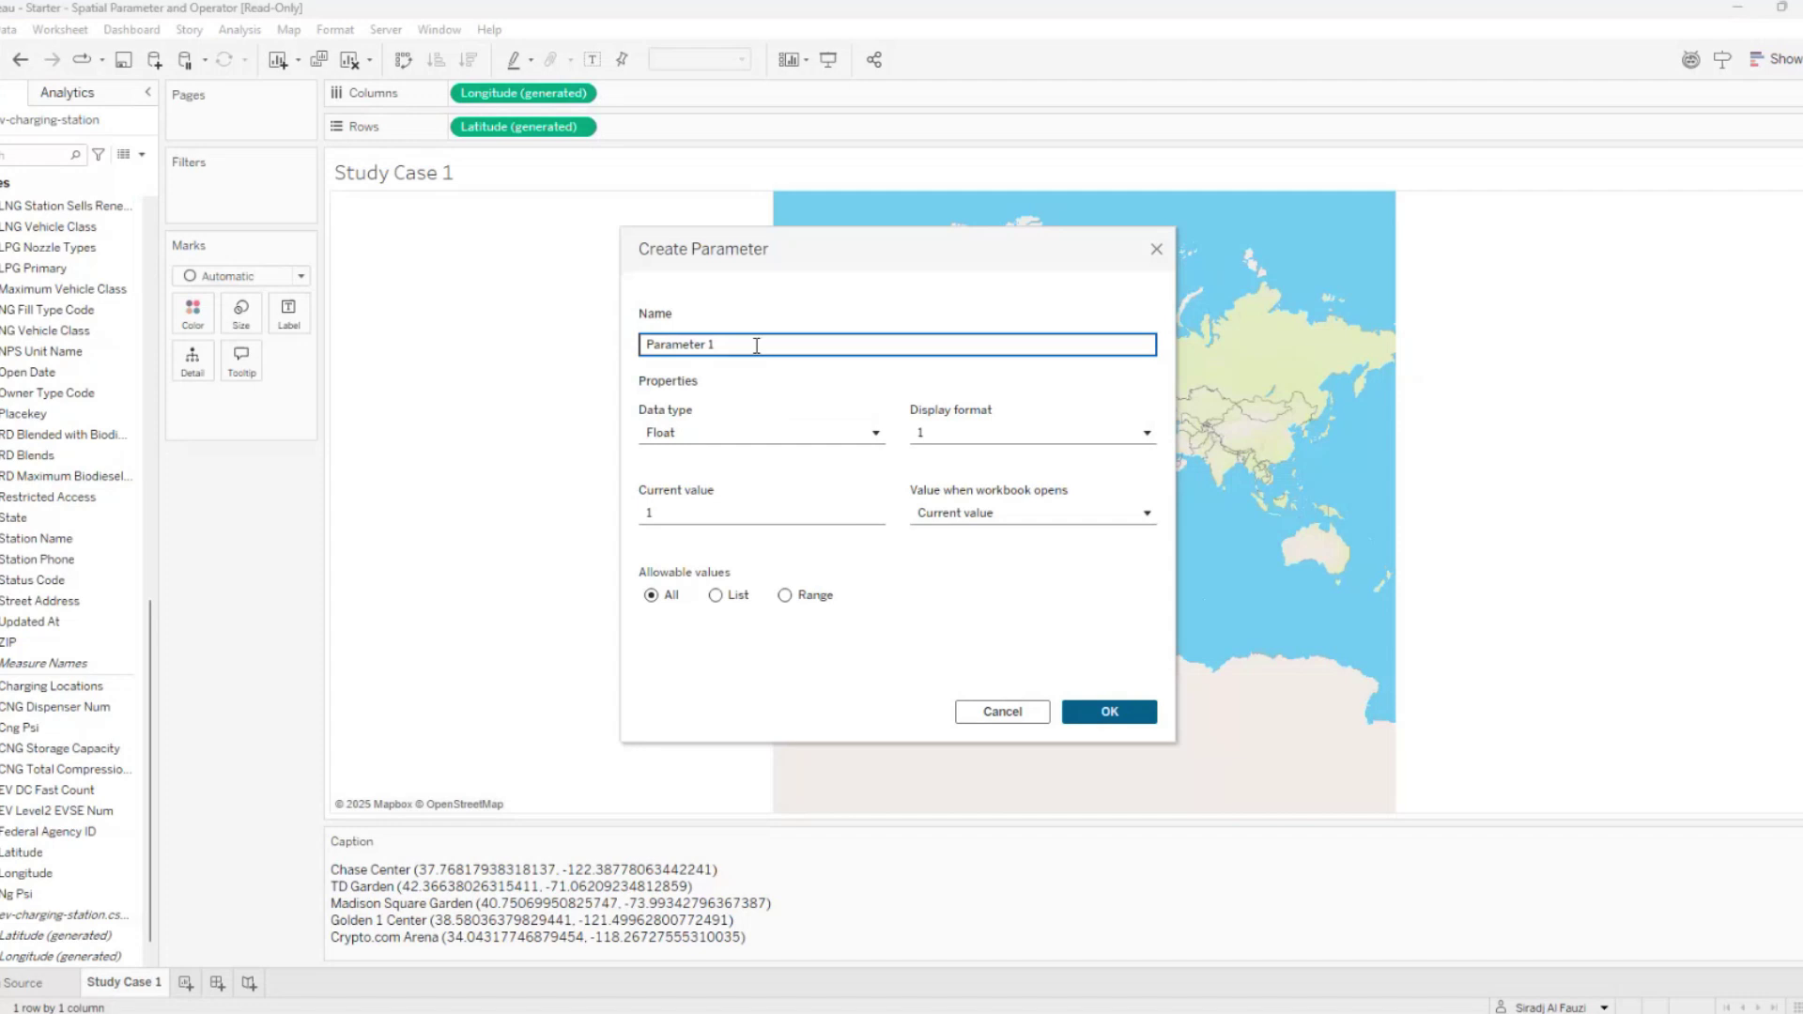
drag(756, 345, 541, 340)
key(BackSpace)
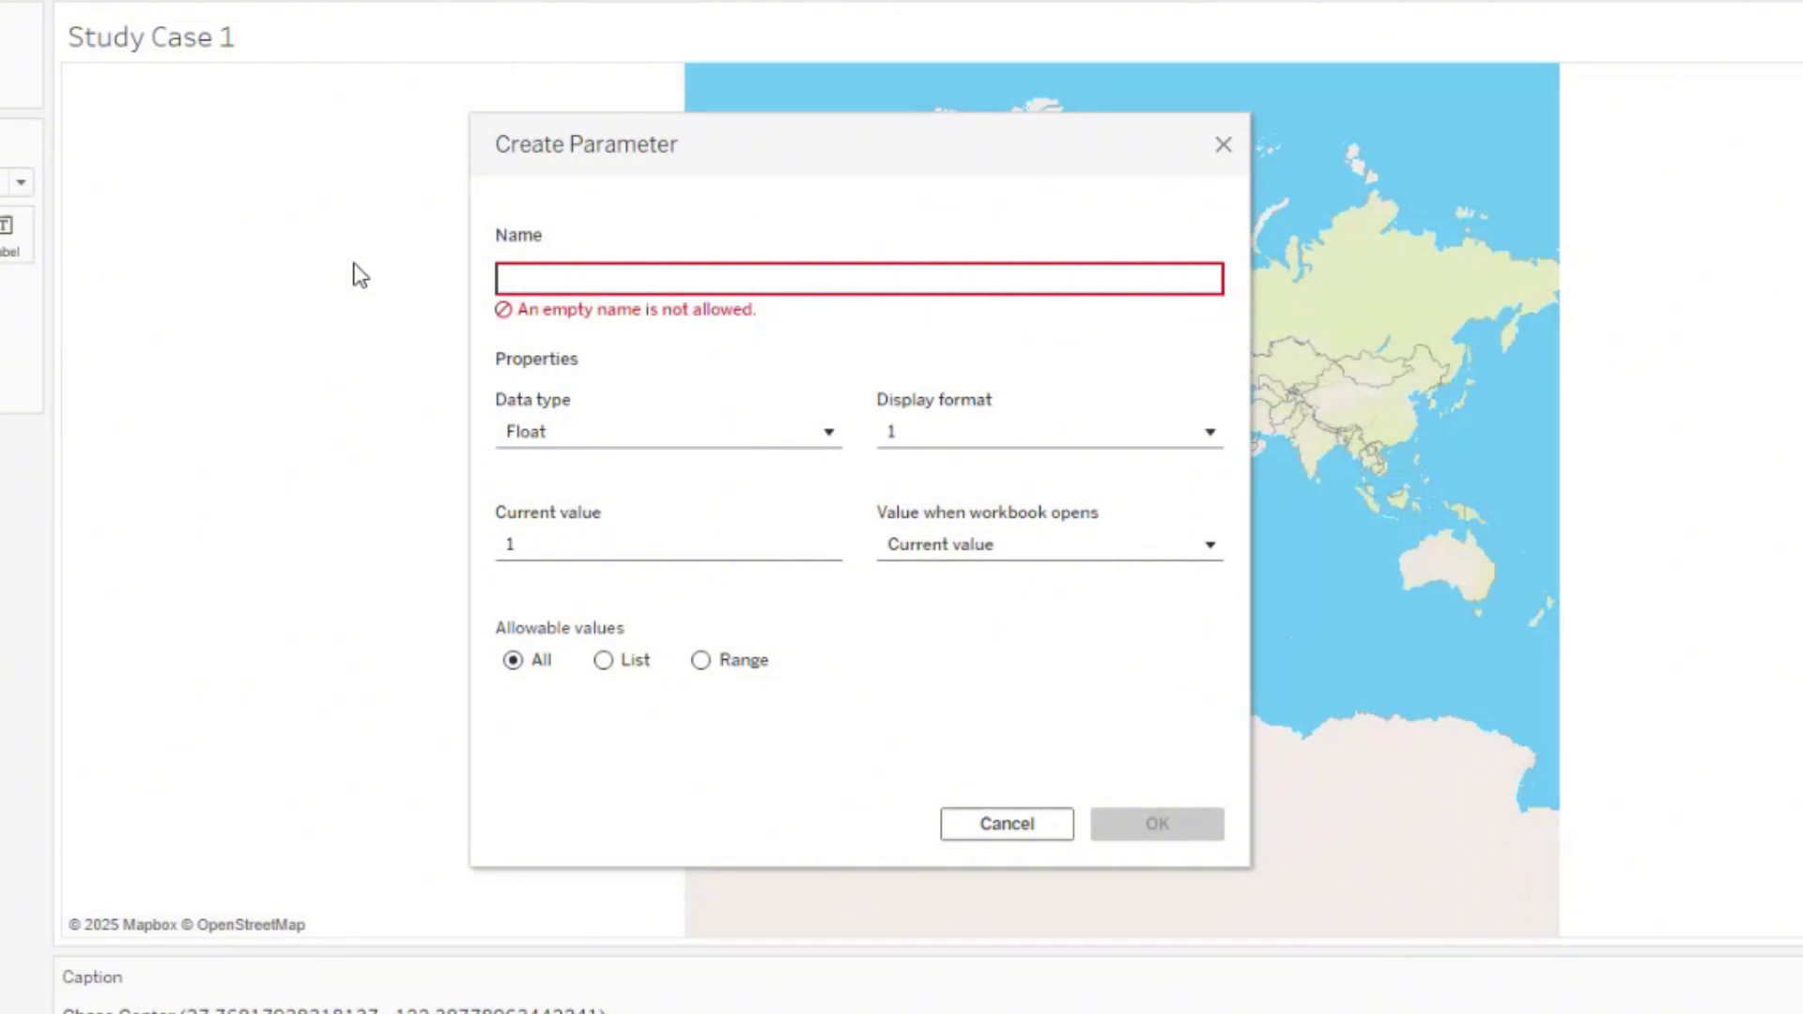
text(POI)
key(Tab)
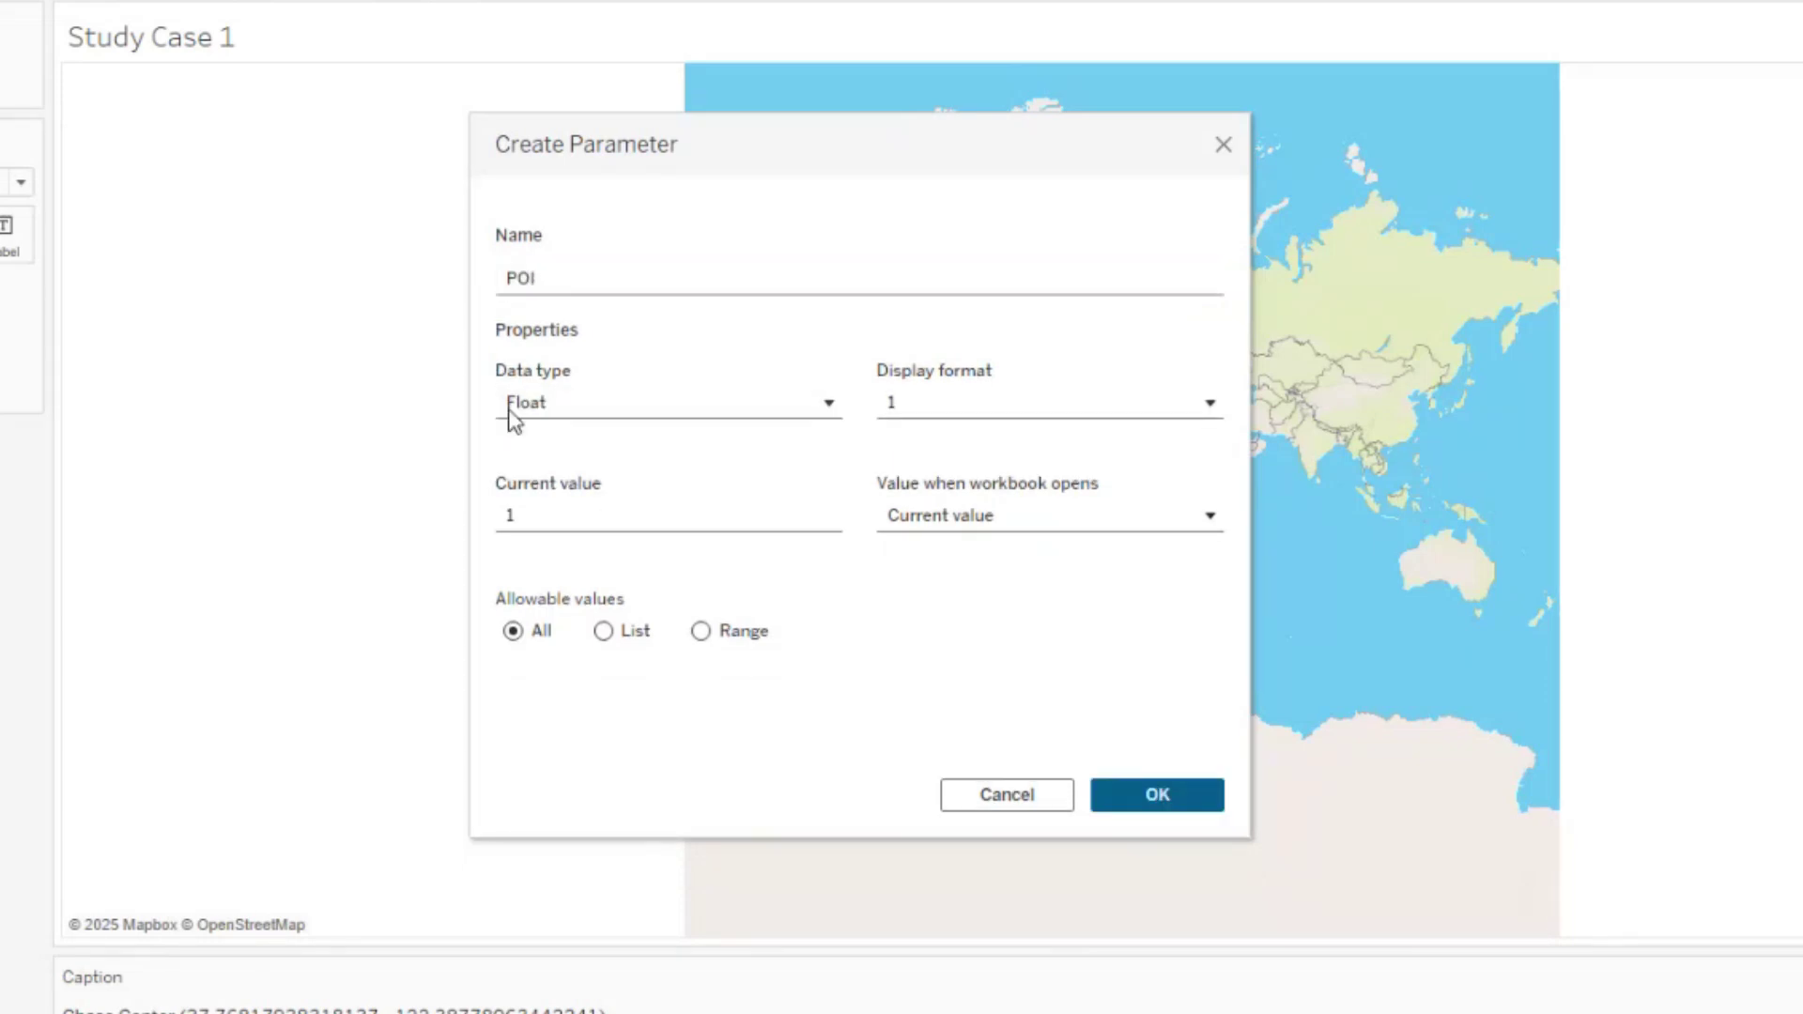
click(632, 411)
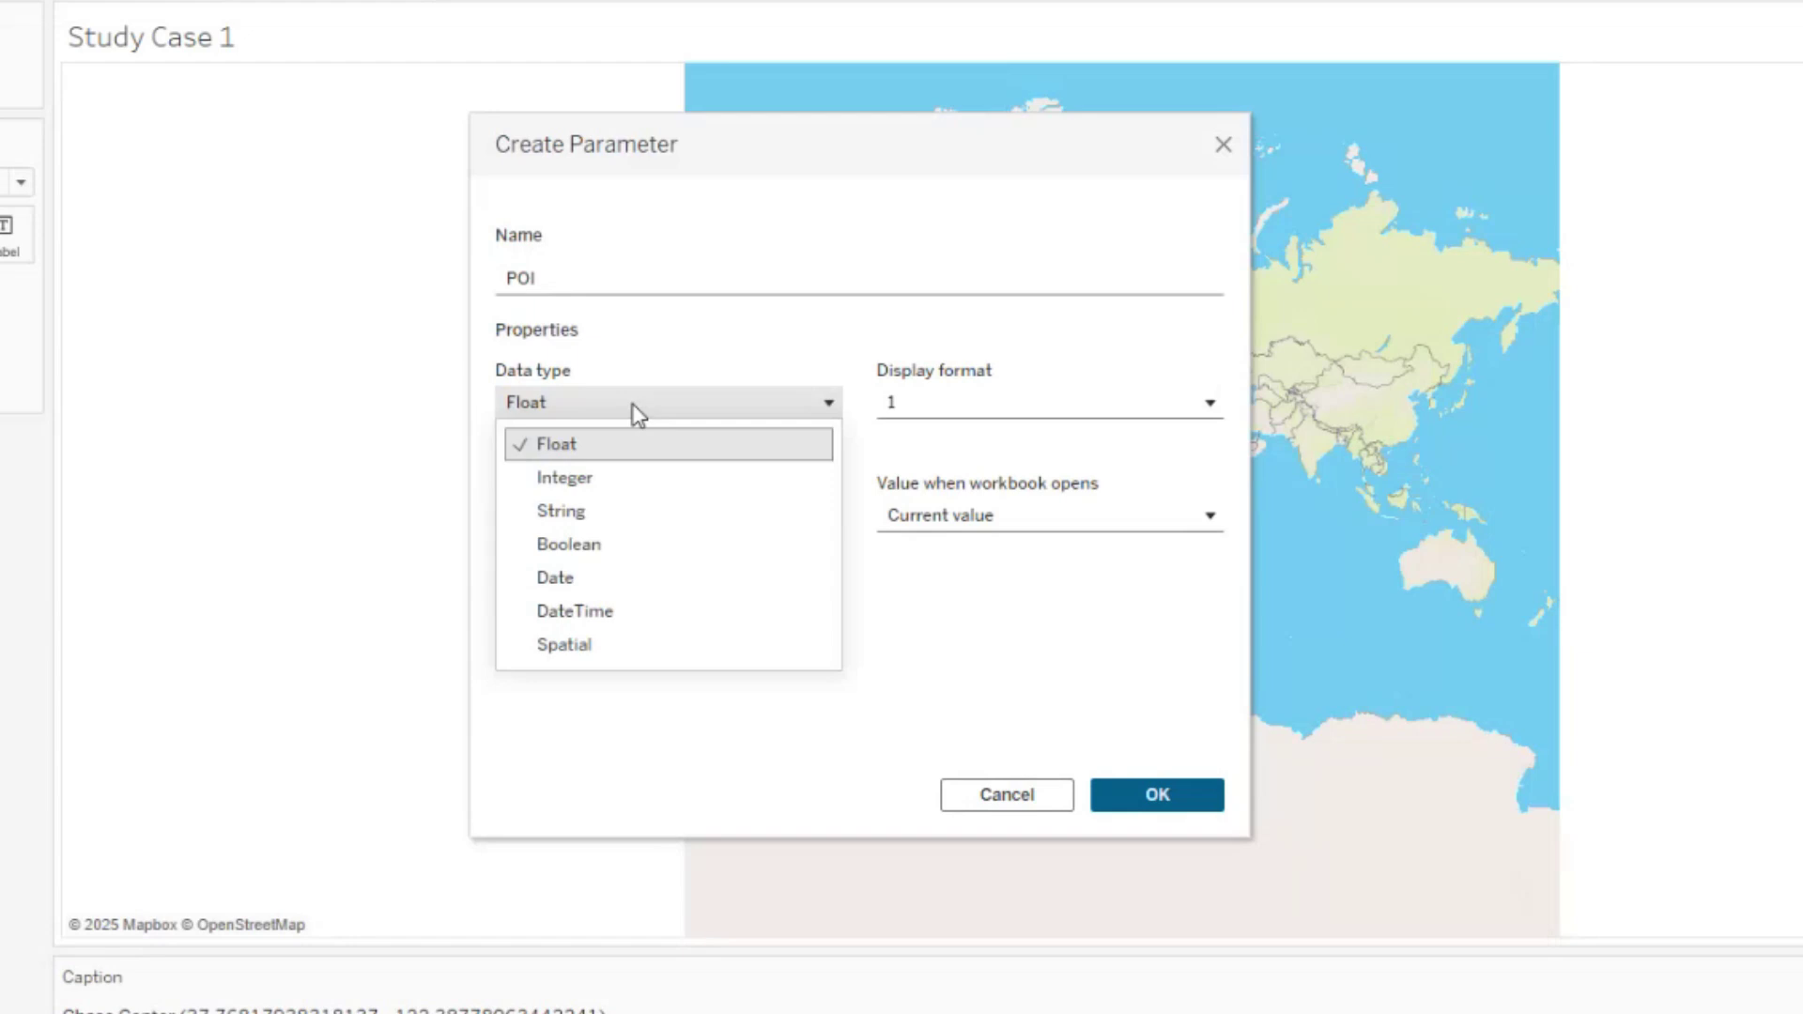
click(607, 660)
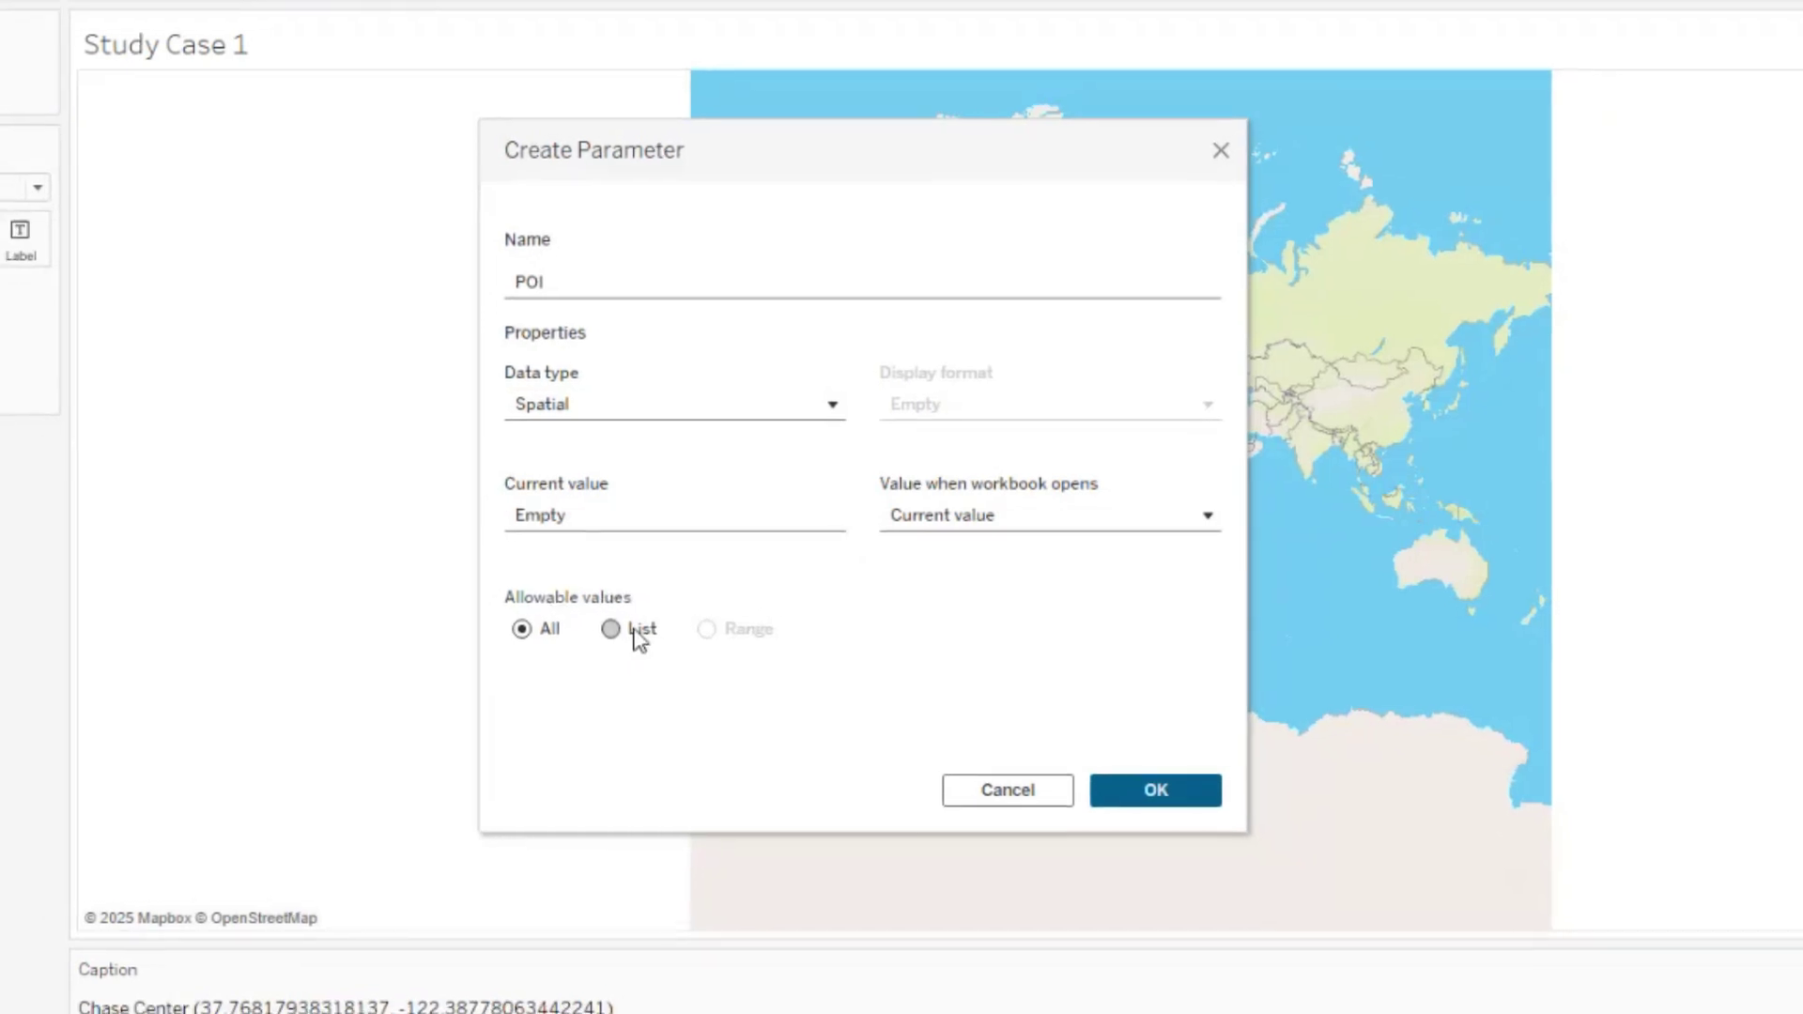
click(637, 639)
Paste the Chase Center coordinates (37.76817938318137, -122.38778063442241) as the first value of the parameter list
click(635, 716)
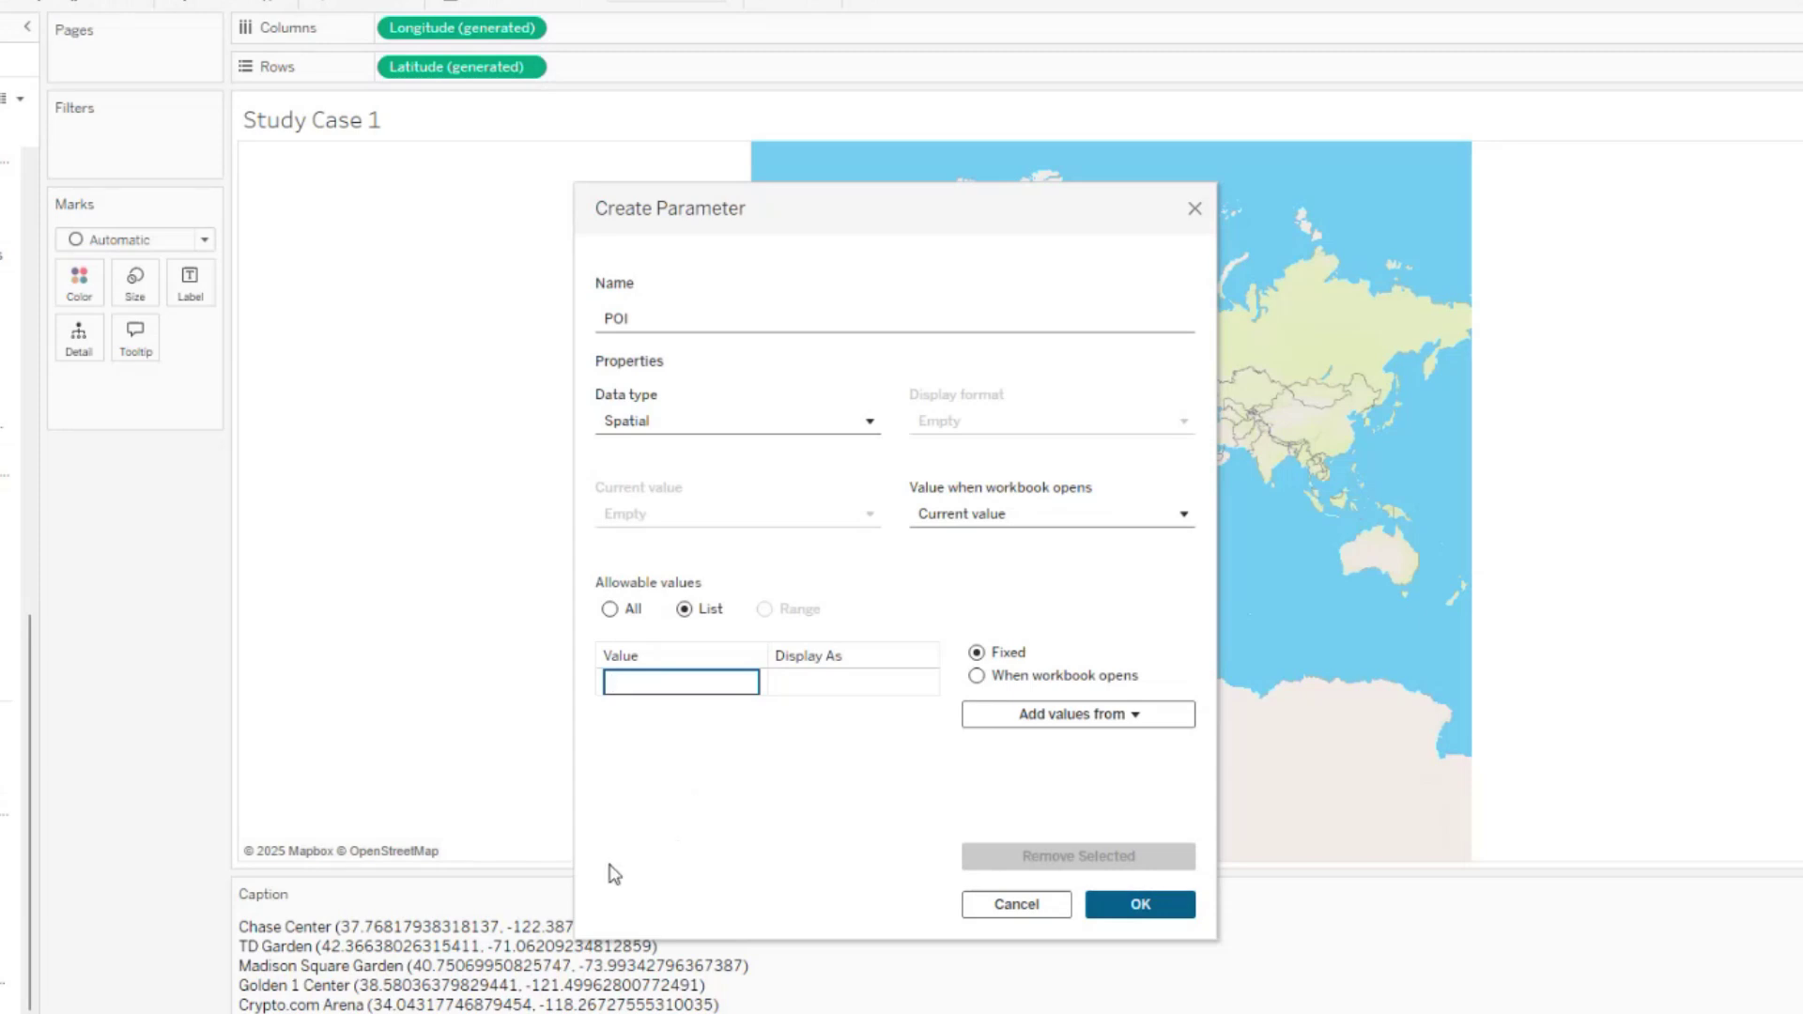
key(alt+Tab)
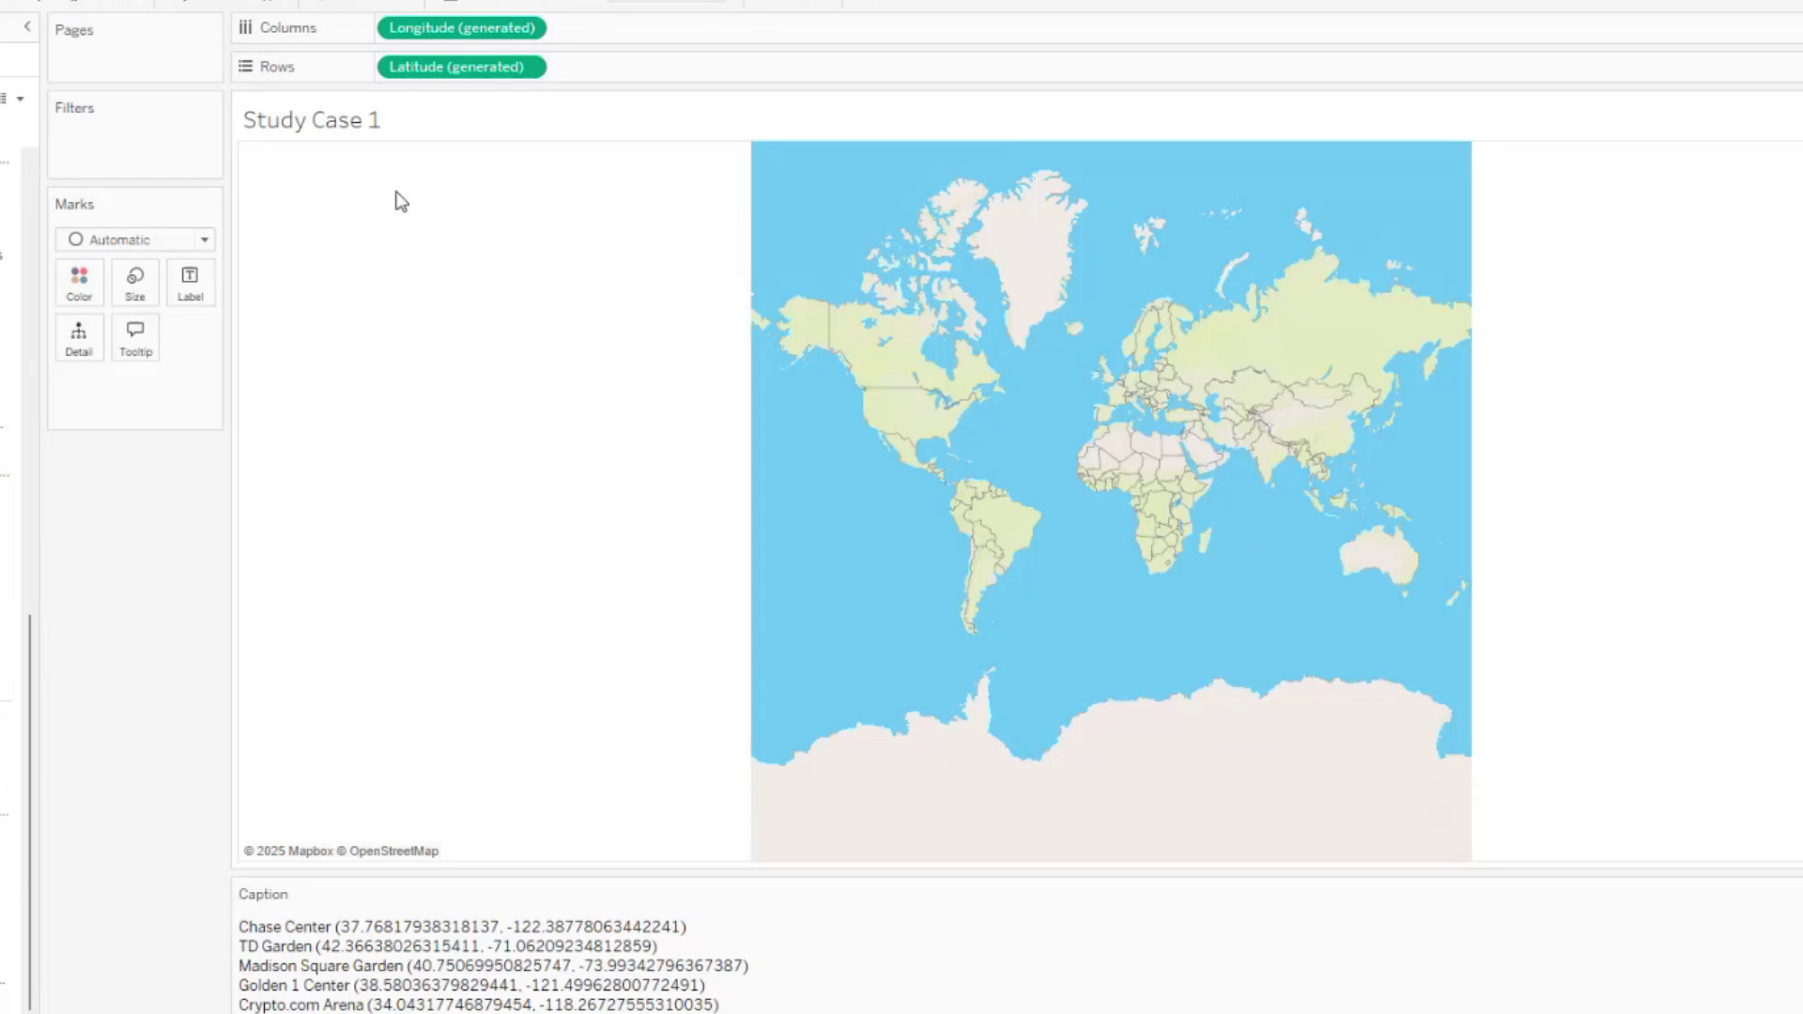
key(alt+Tab)
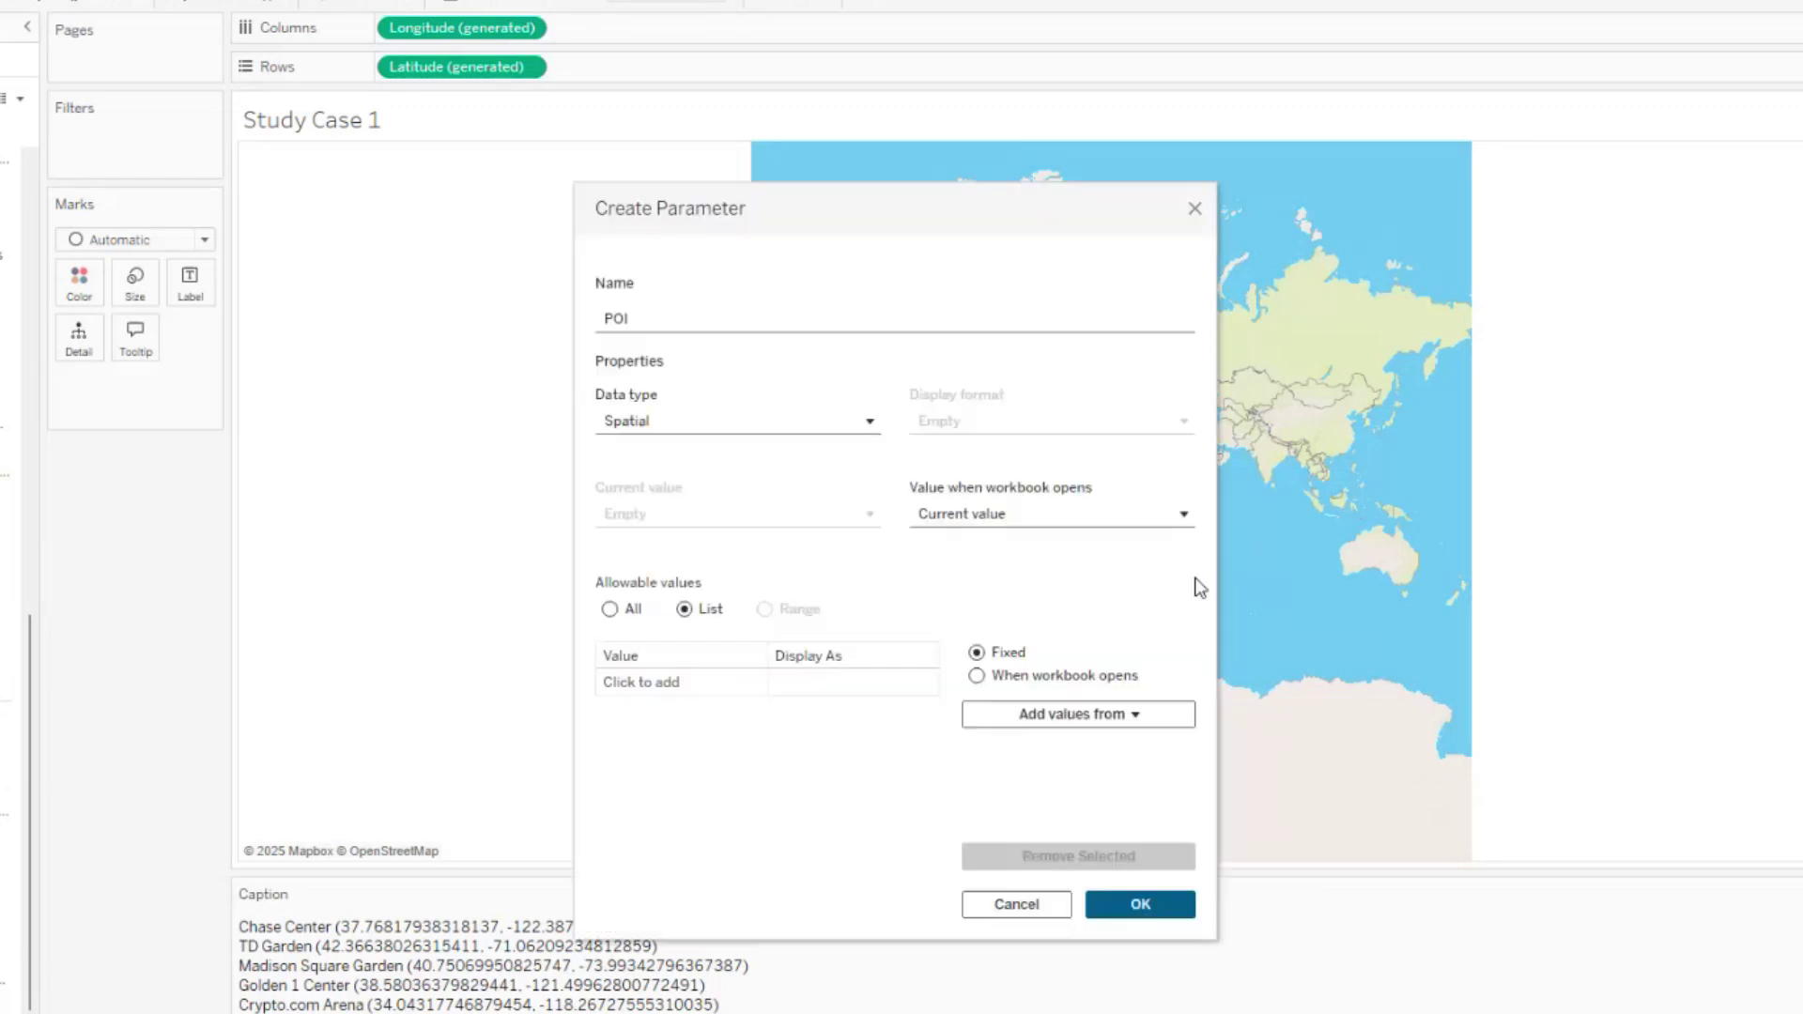
click(684, 686)
key(ctrl+v)
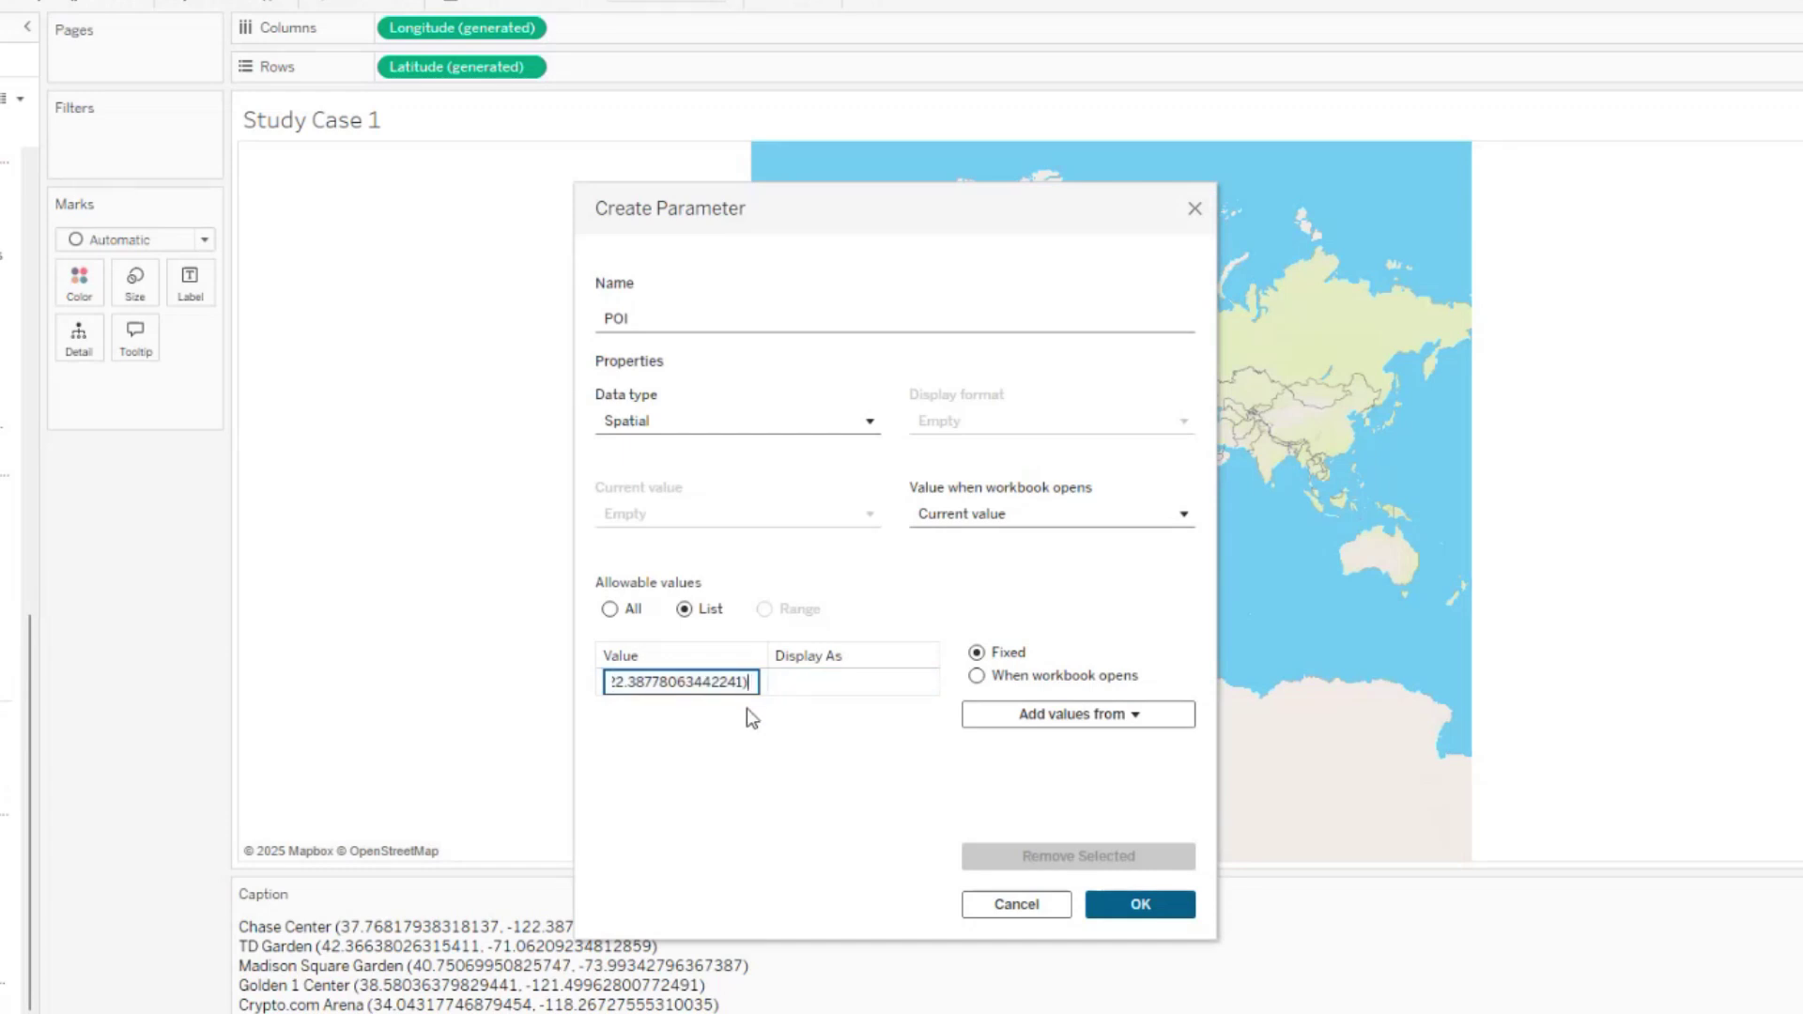
Prefix the pasted coordinates with POINT
key(Left)
key(Left)
key(Left)
key(Left)
key(Left)
key(Left)
key(Left)
key(Left)
key(Left)
key(Left)
key(Left)
key(Left)
key(Left)
key(Left)
key(Left)
key(Left)
key(Left)
key(Left)
key(Left)
key(Left)
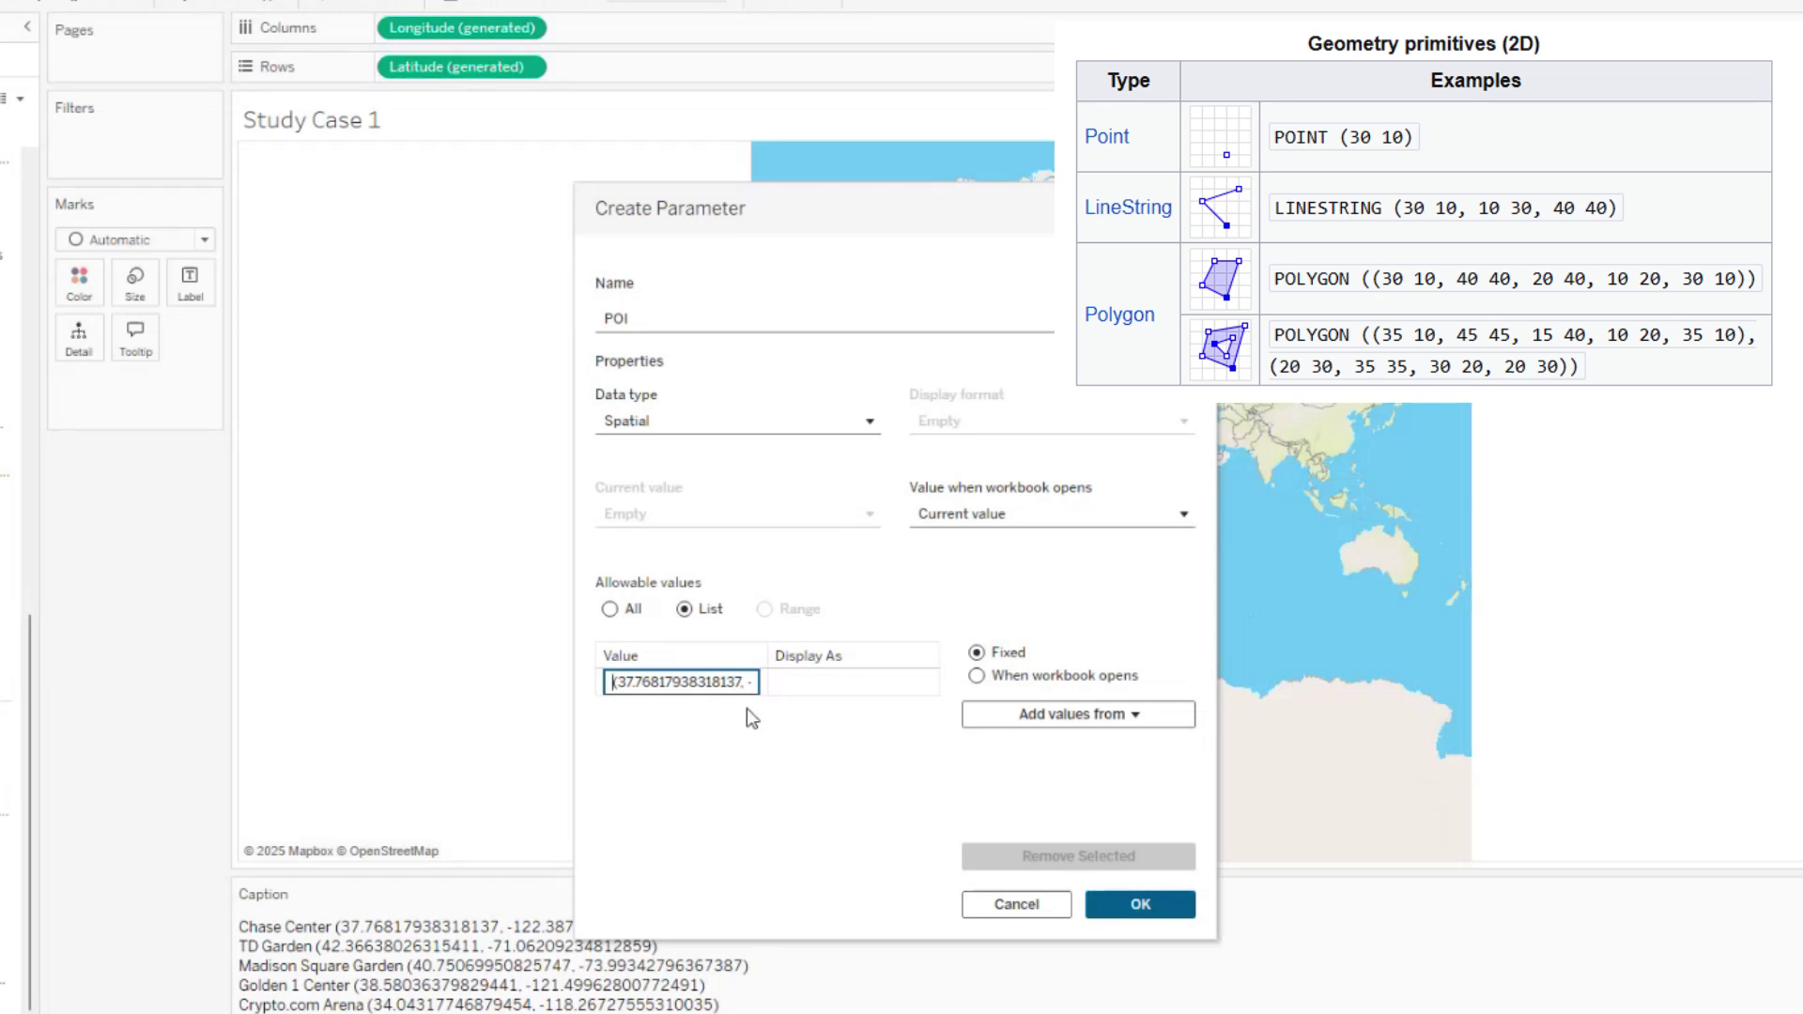
text(POINT)
Rearrange the POINT value so that longitude comes before latitude without a comma, and commit it to the list
key(shift+Right)
key(shift+Right)
key(shift+Right)
key(shift+Right)
key(shift+Right)
key(shift+Right)
key(shift+Right)
key(shift+Right)
key(shift+Right)
key(shift+Right)
key(shift+Right)
key(shift+Right)
key(shift+Right)
key(shift+Right)
key(shift+Right)
key(shift+Right)
key(shift+Right)
key(shift+Right)
key(shift+Right)
key(shift+Right)
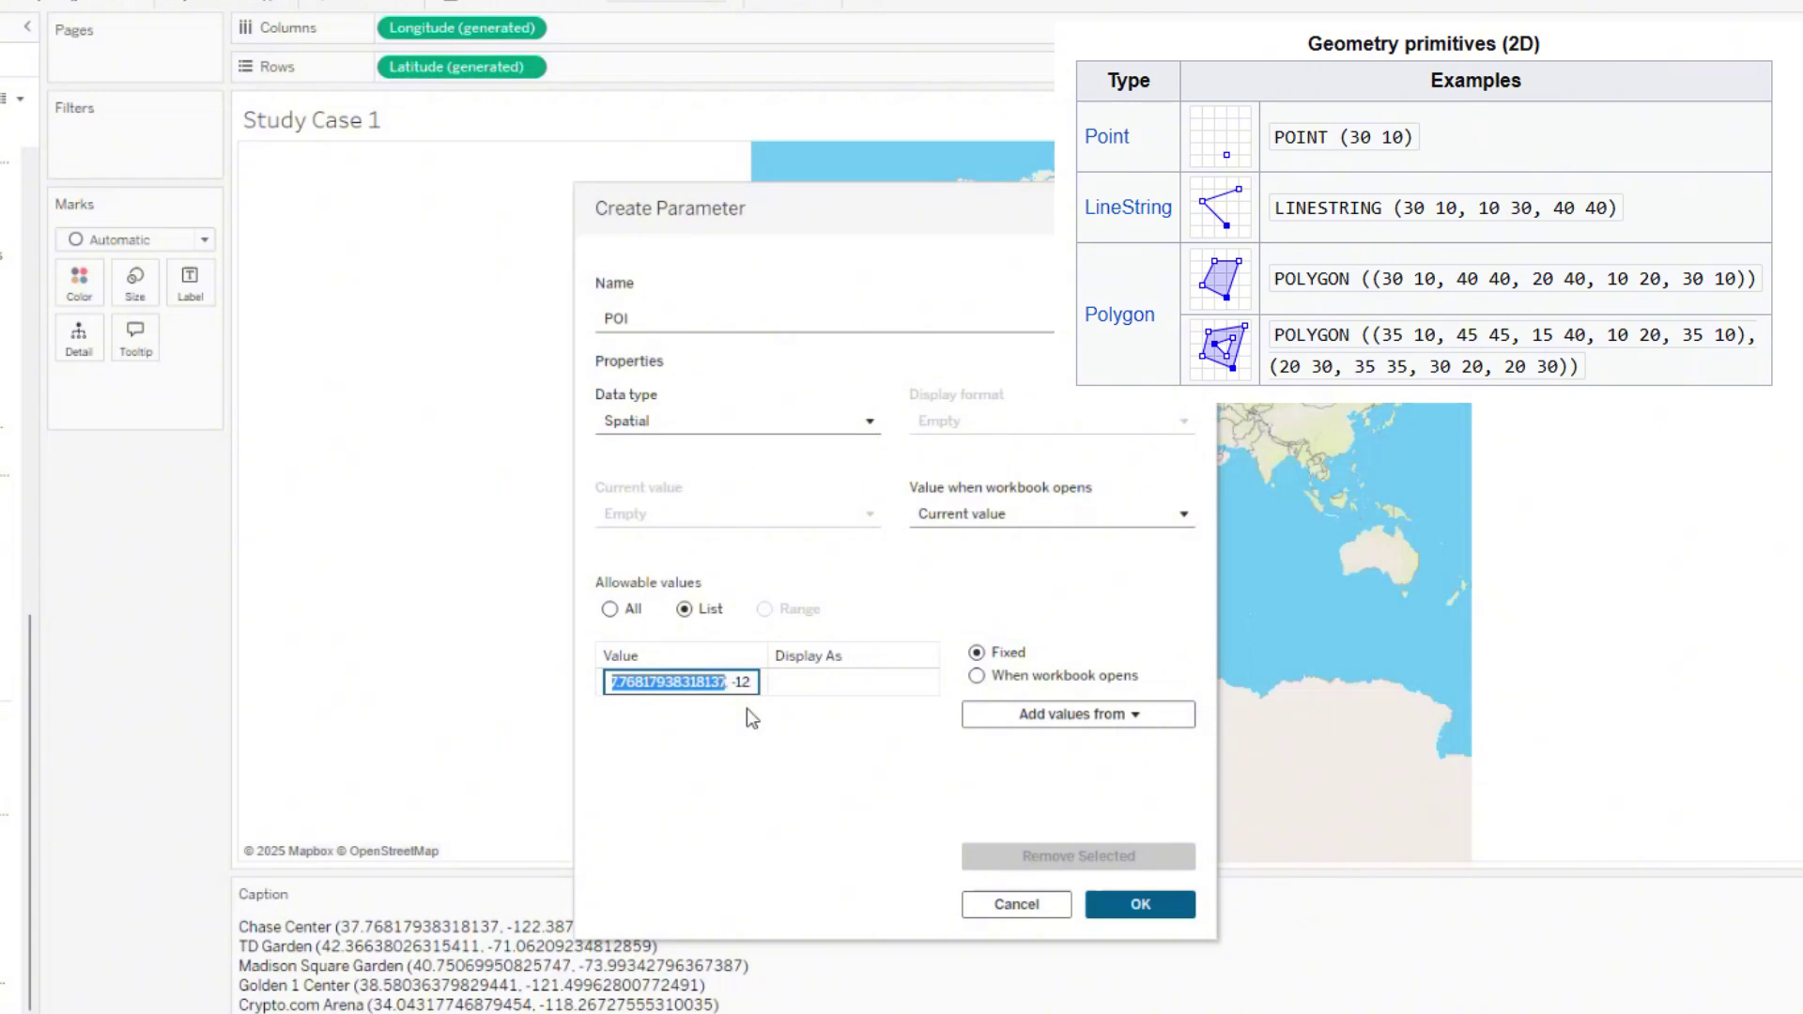
key(Delete)
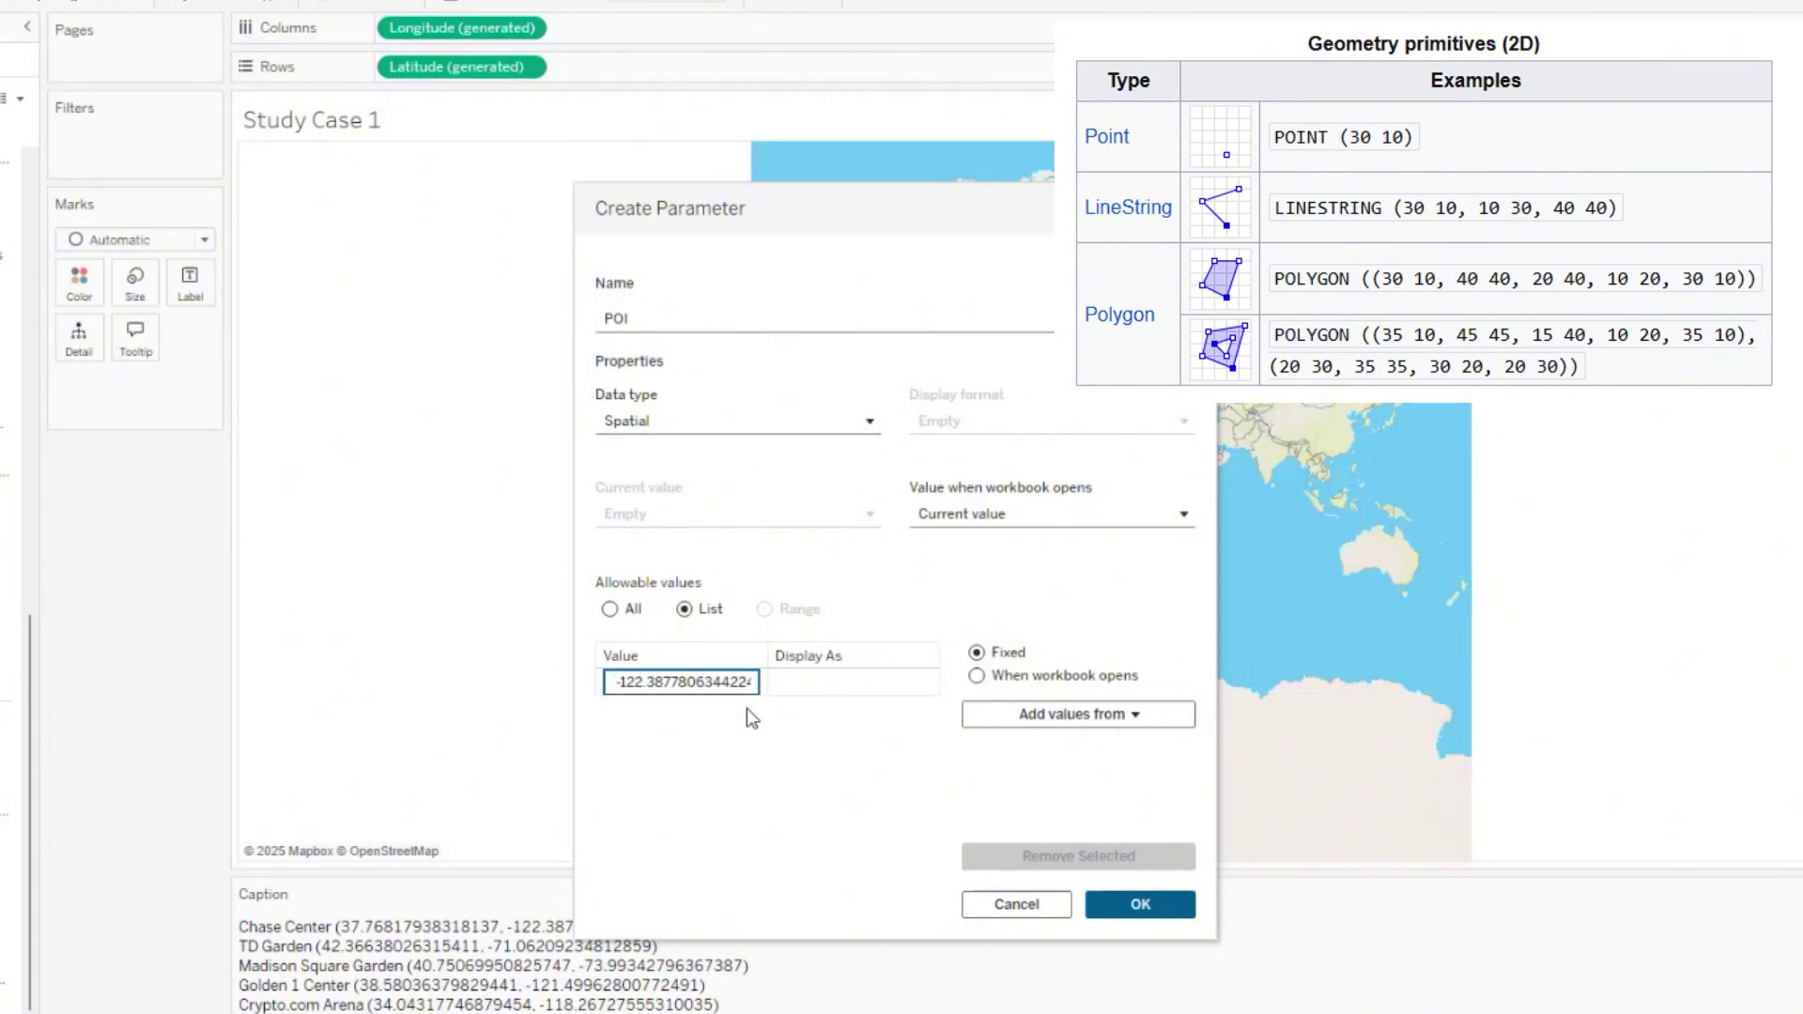
key(Left)
key(Left)
key(Left)
key(End)
key(Return)
click(714, 688)
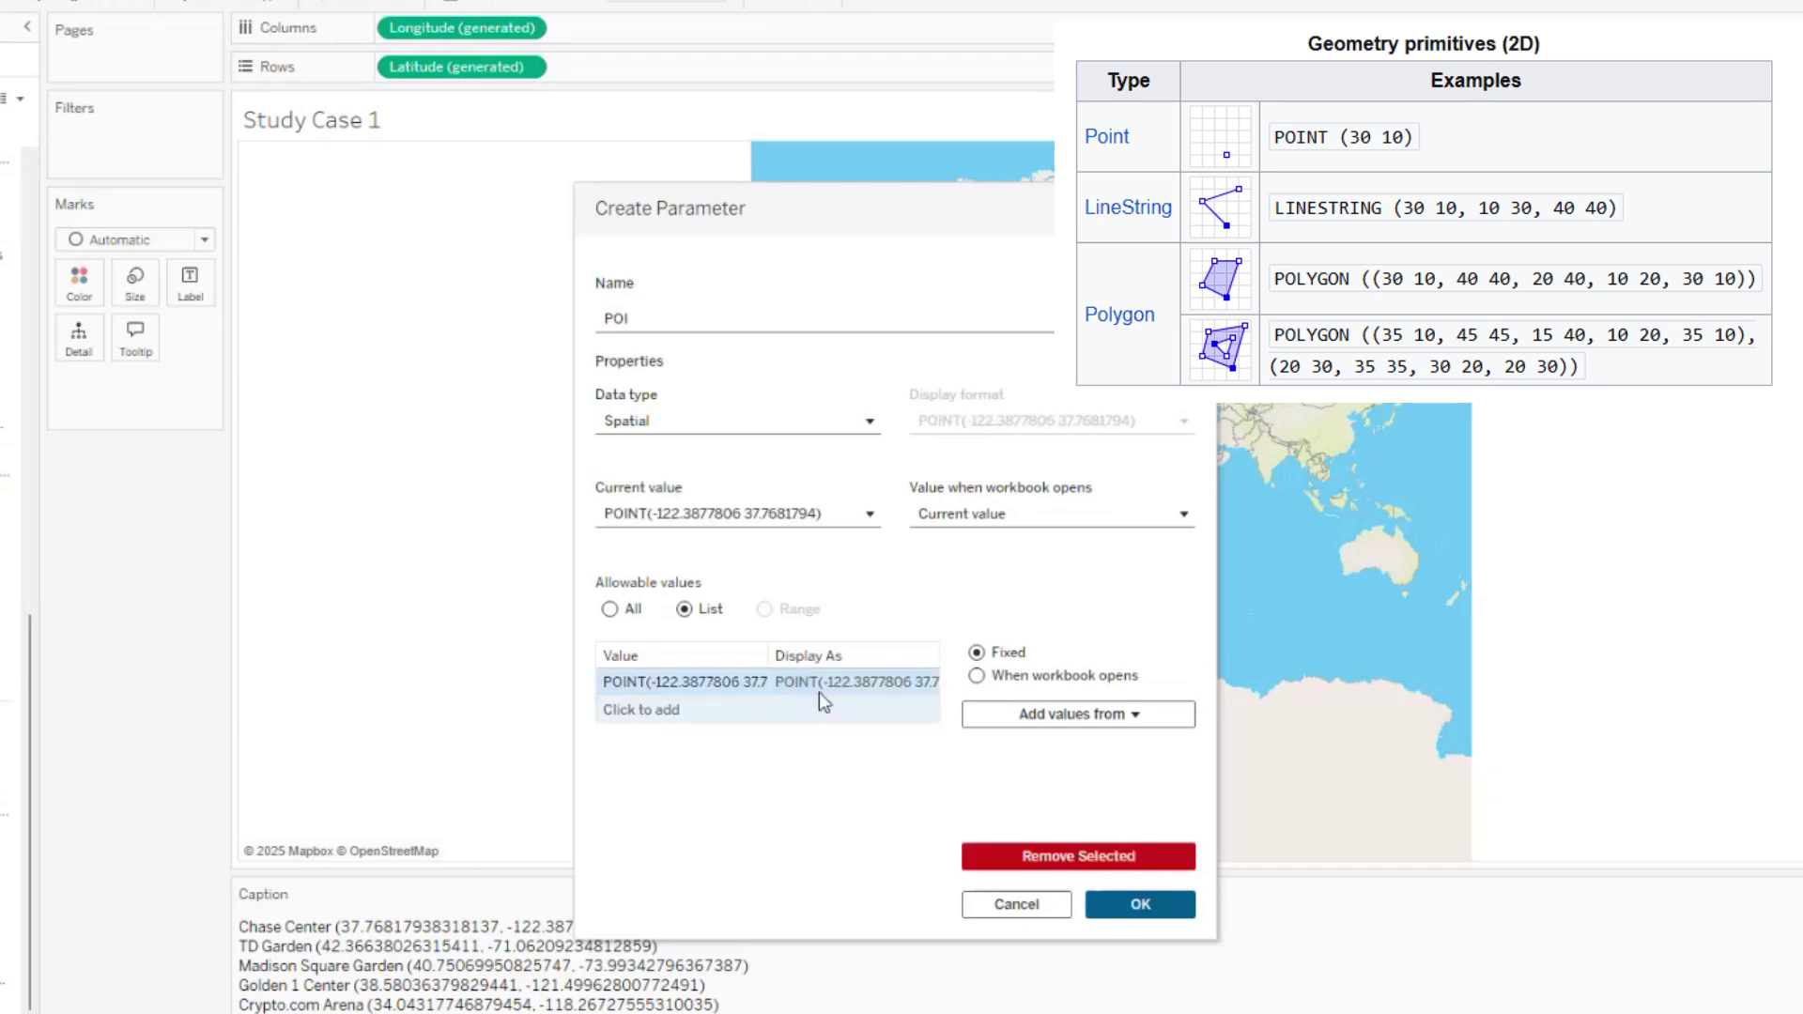
Set the display name of the first POI list value to Chase Center
click(830, 684)
key(ctrl+a)
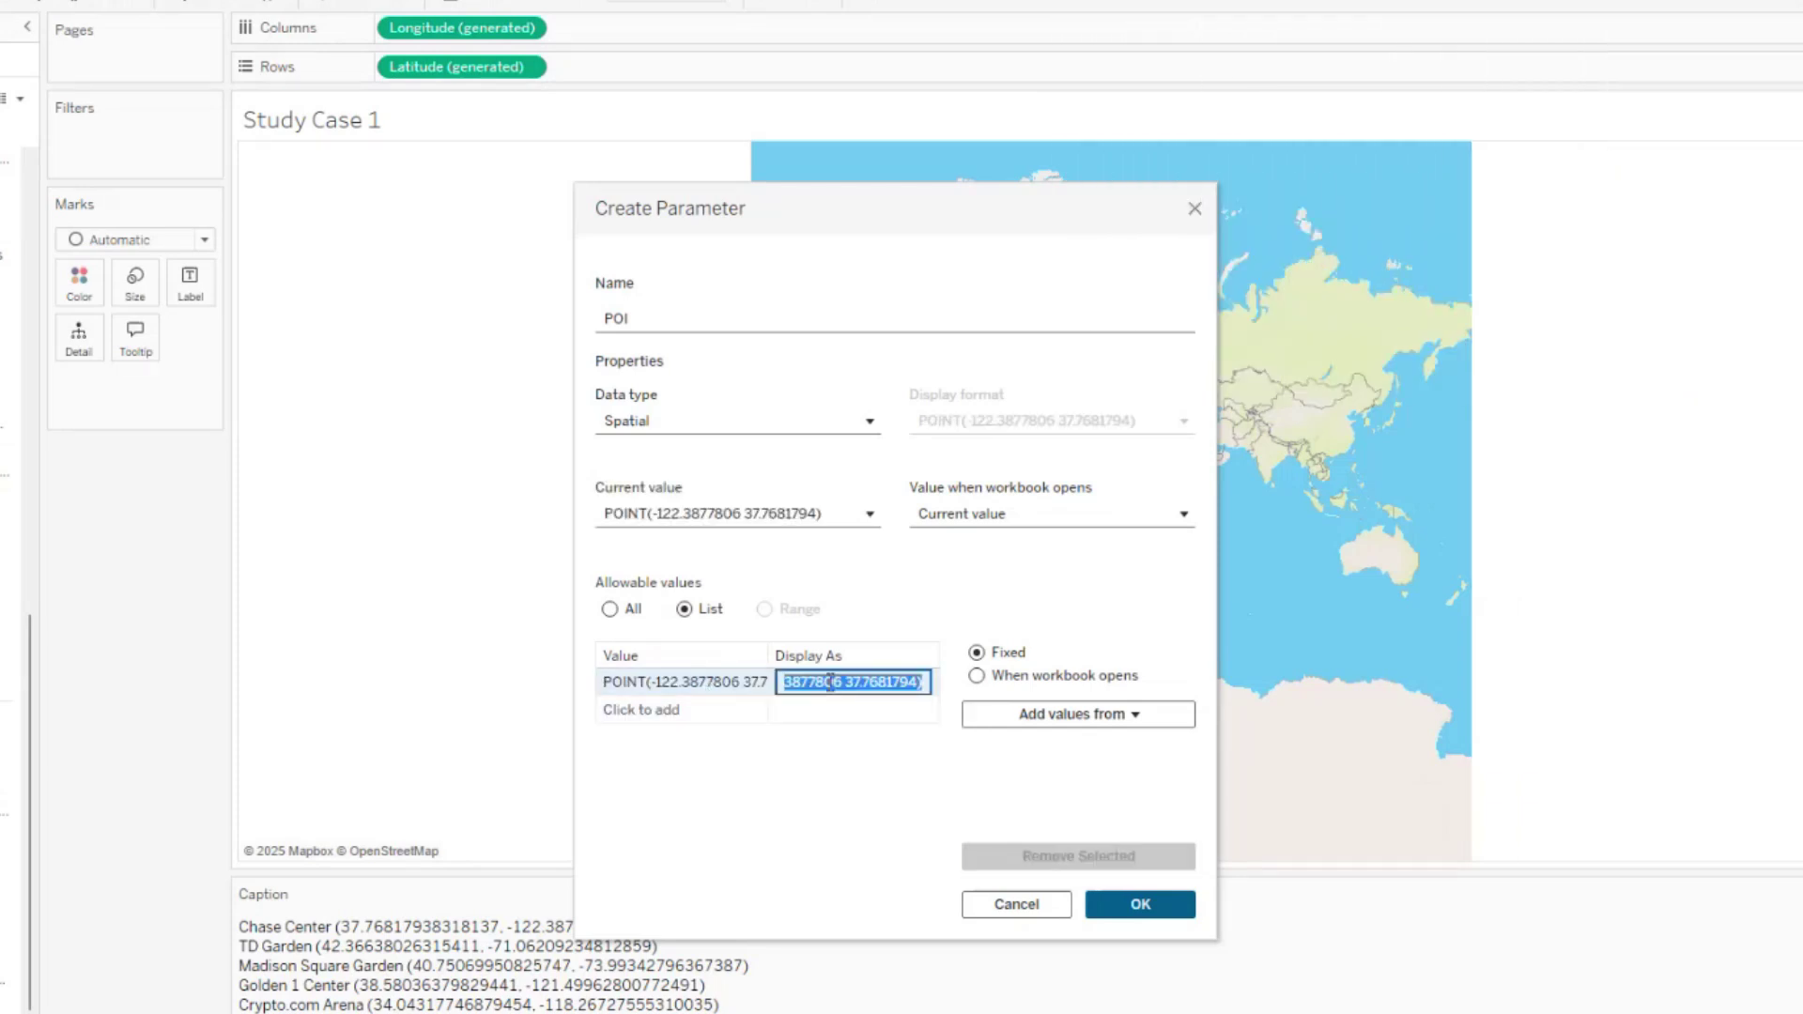
text(Chaas)
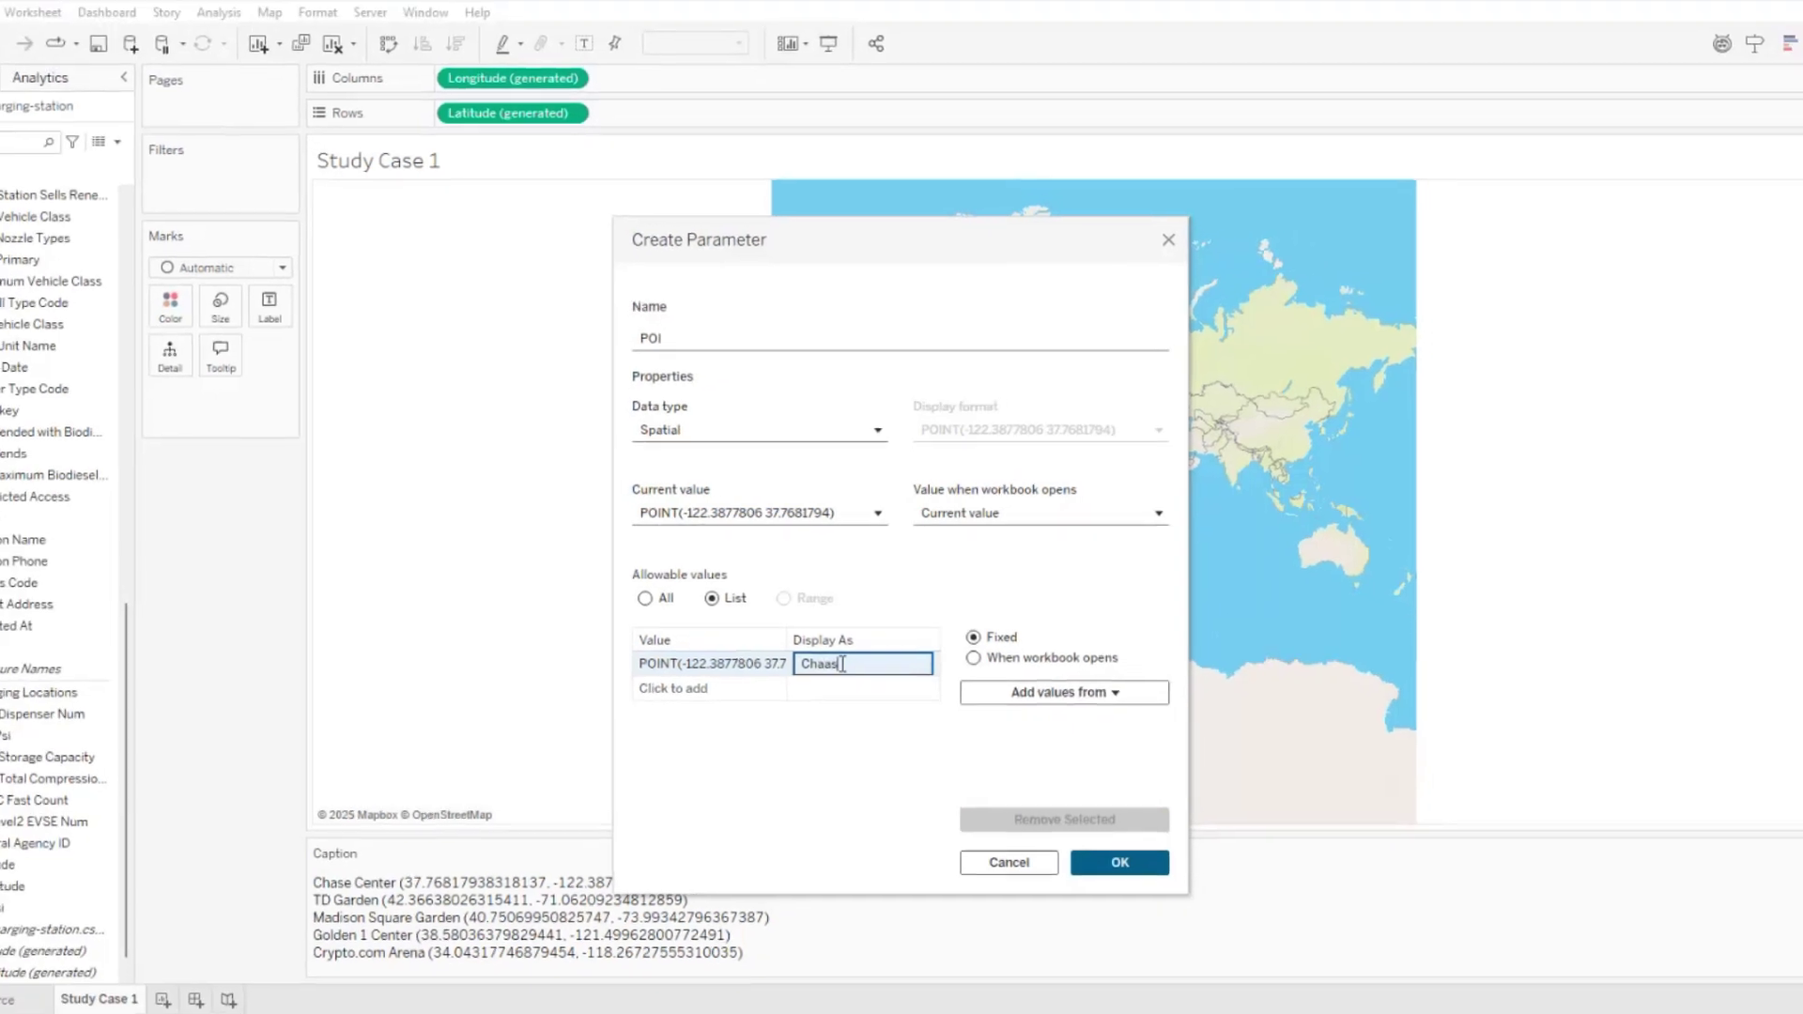
key(BackSpace)
key(BackSpace)
text(se)
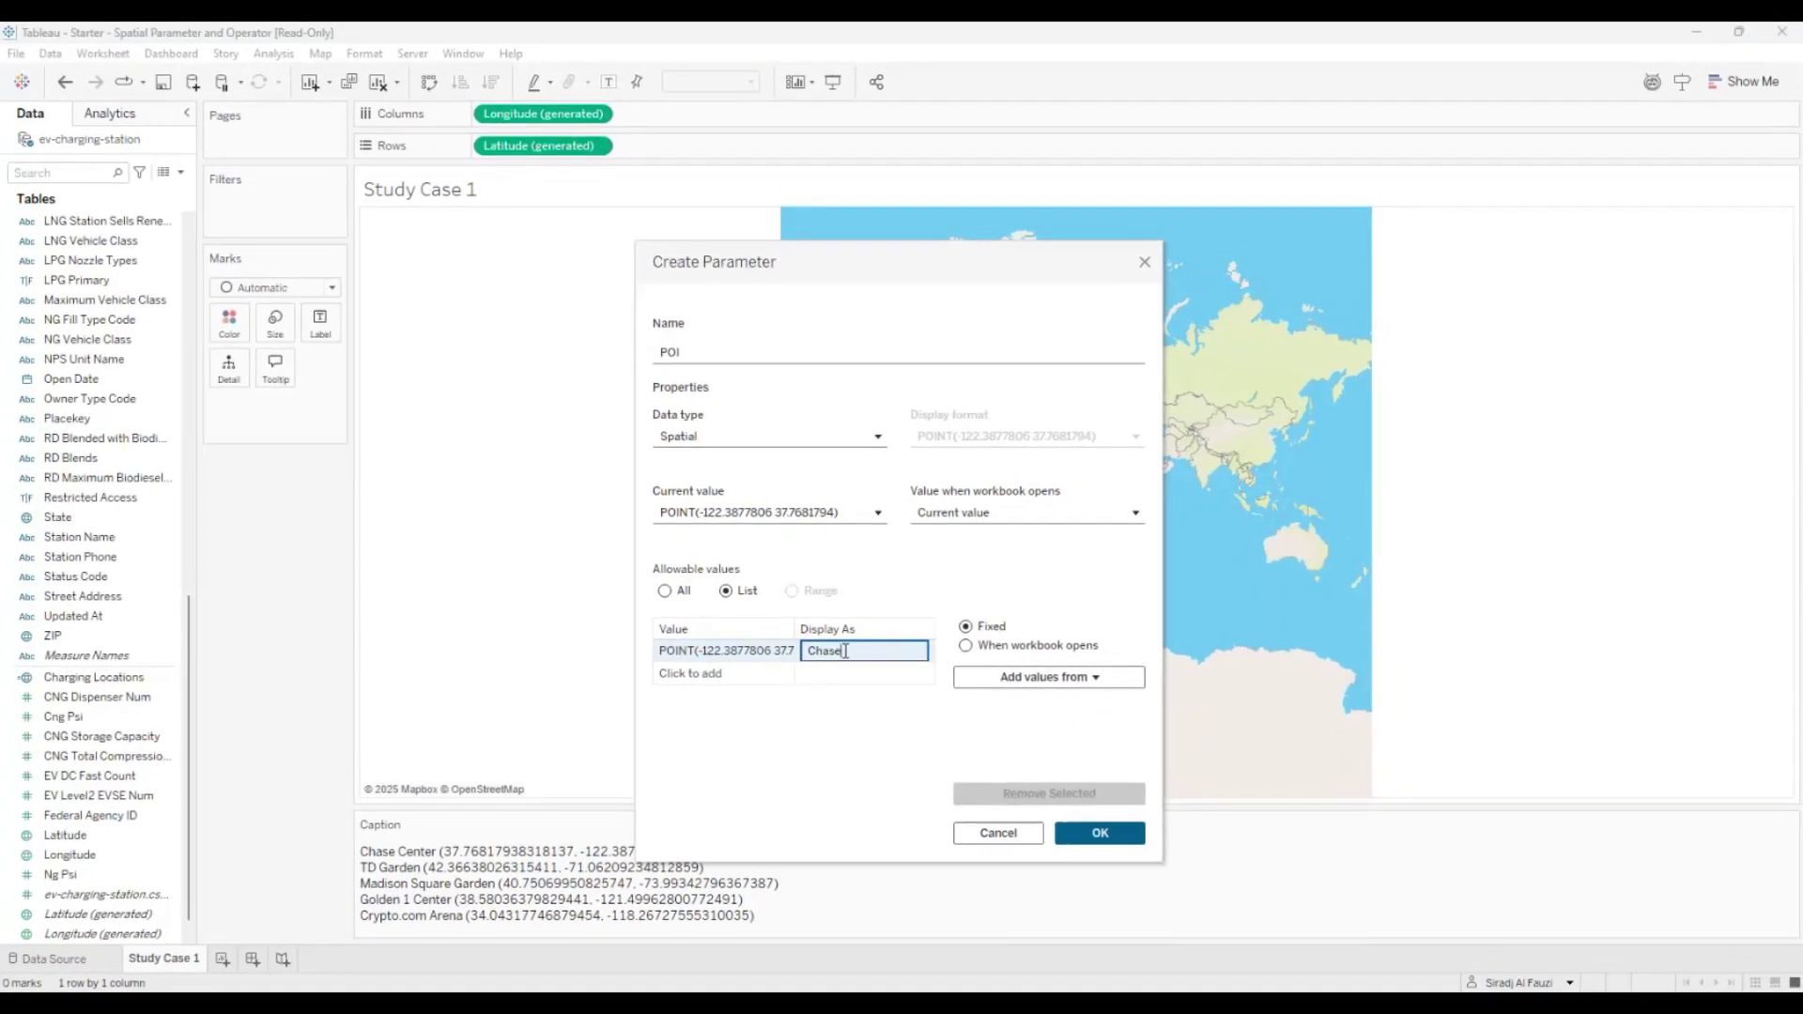
text( Center)
click(907, 611)
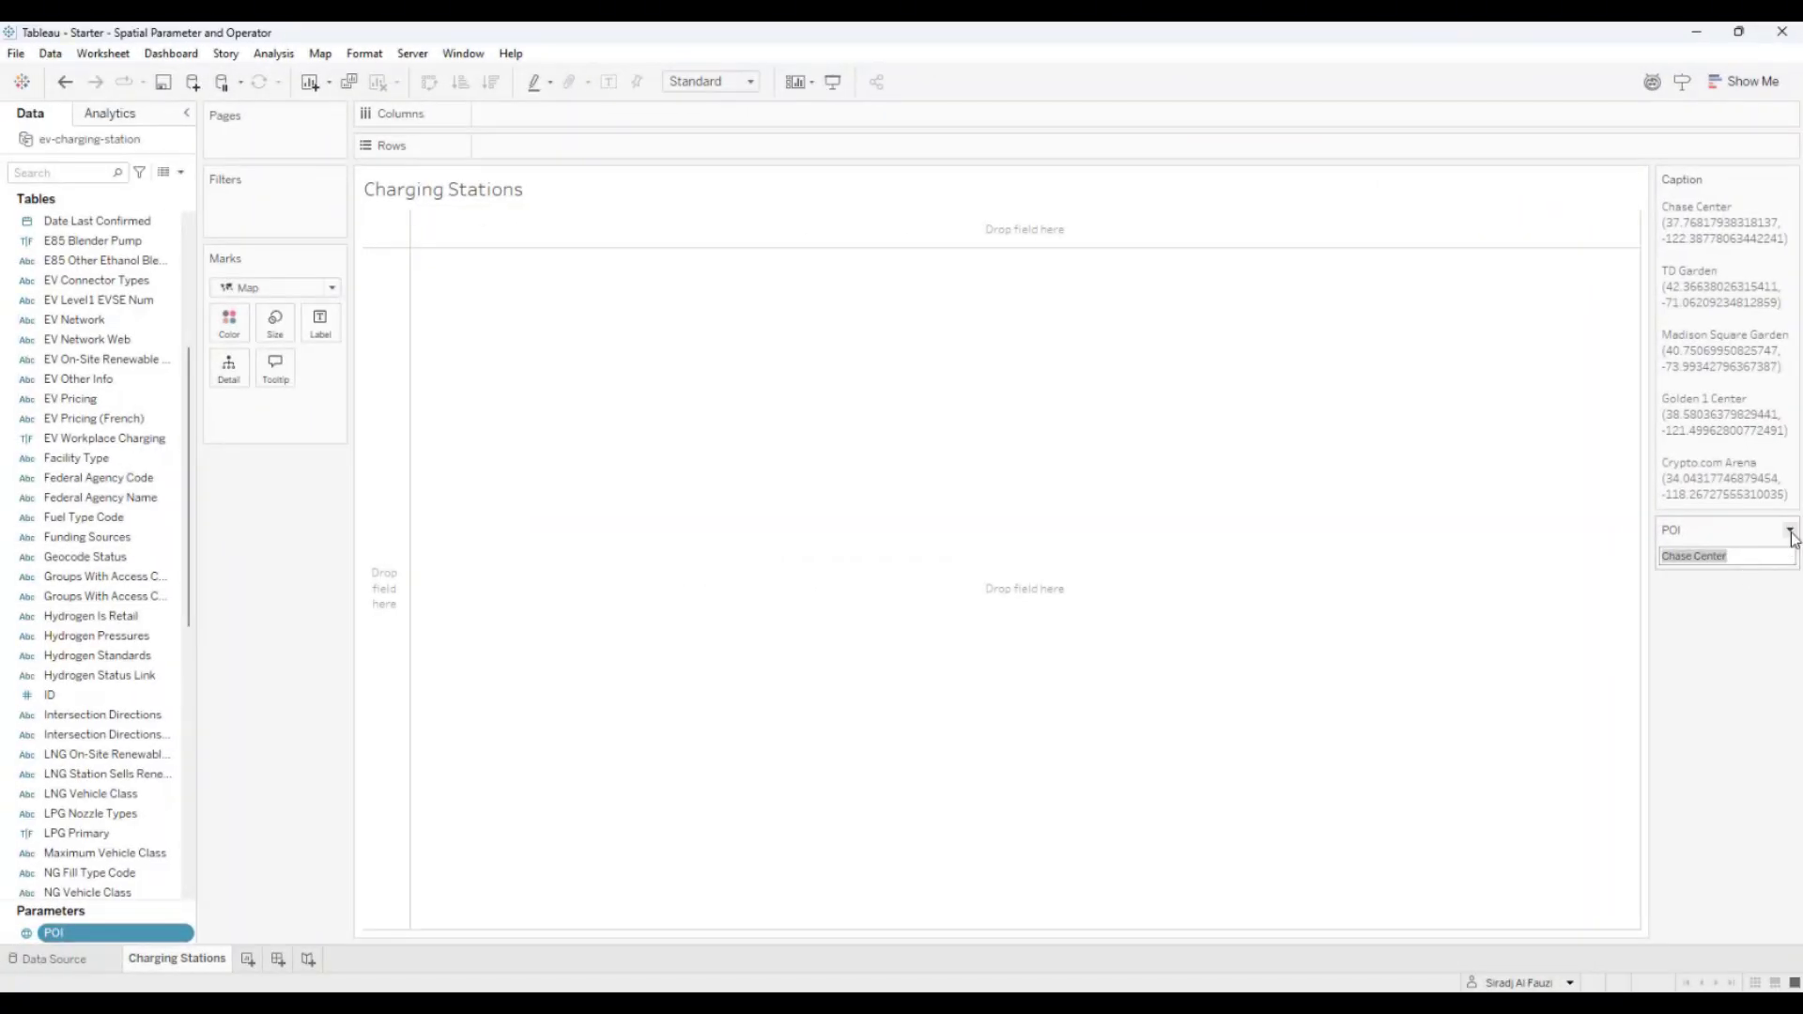
Try several locations in the POI parameter control, including Golden 1 Center and Crypto.com Arena, and finish on Chase Center
click(1665, 614)
click(1669, 592)
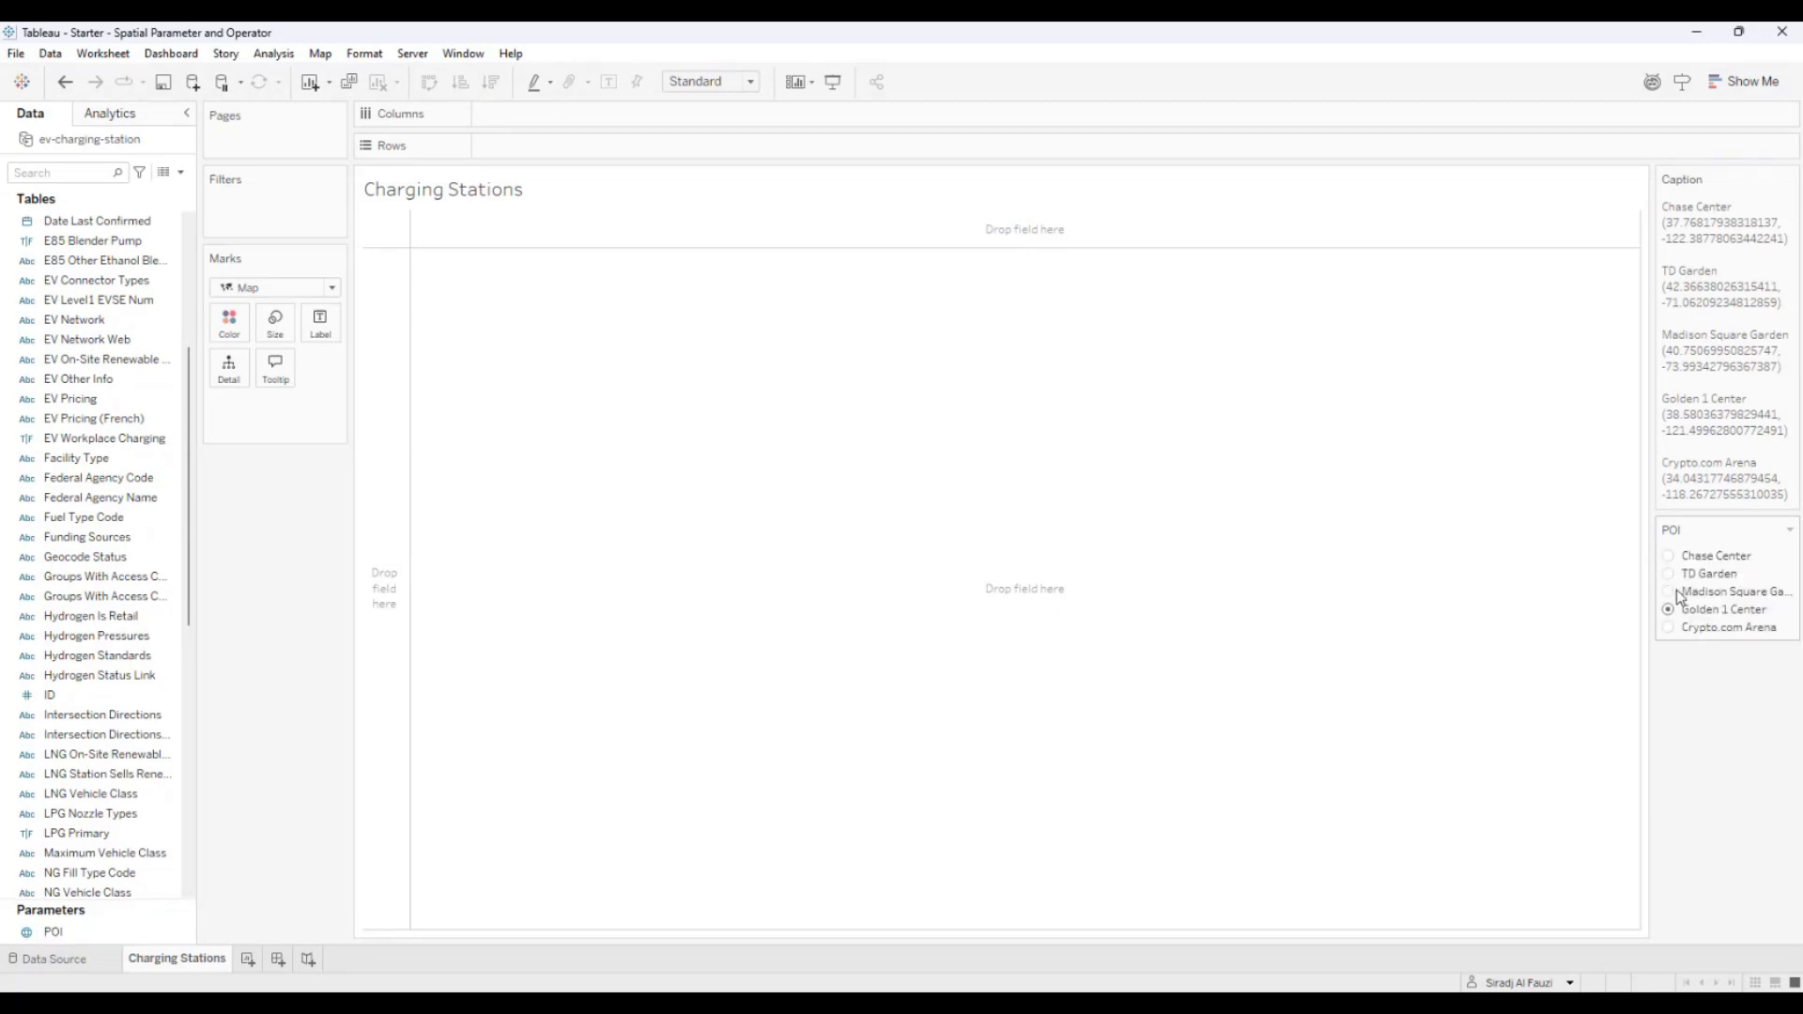
click(1671, 626)
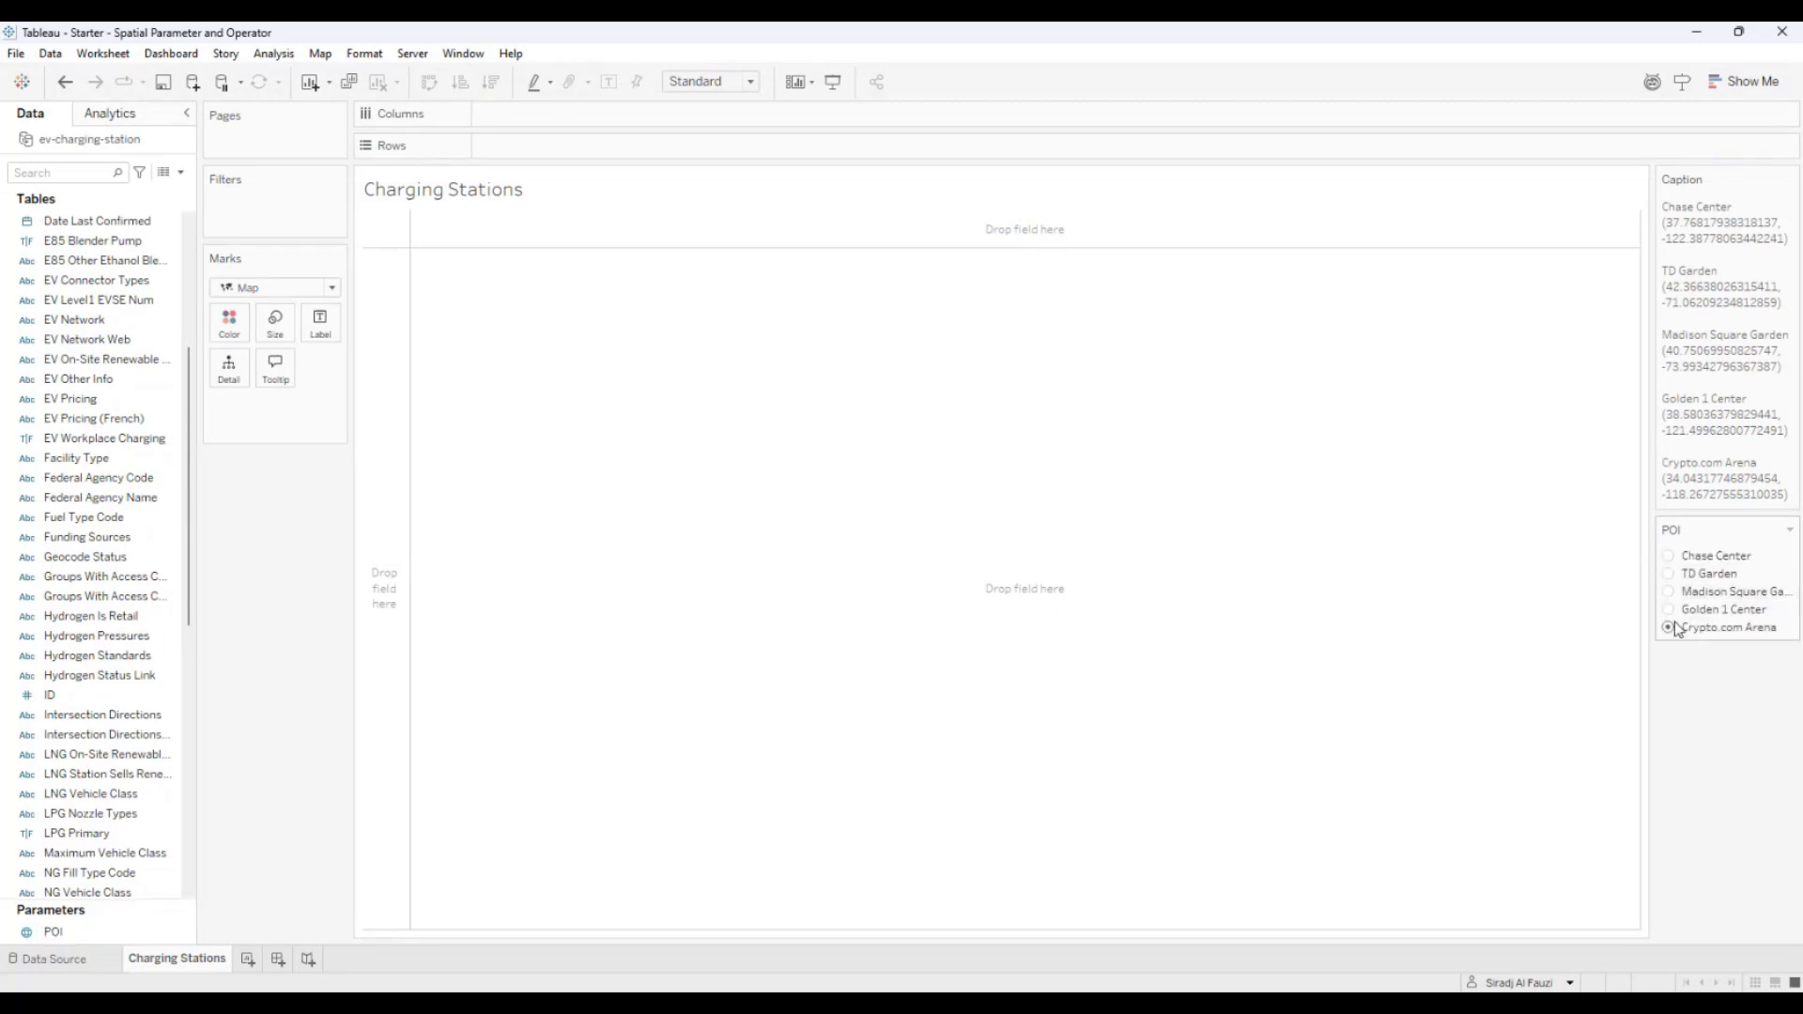
click(1669, 557)
Create a new calculated field named Buffer
click(180, 172)
click(111, 201)
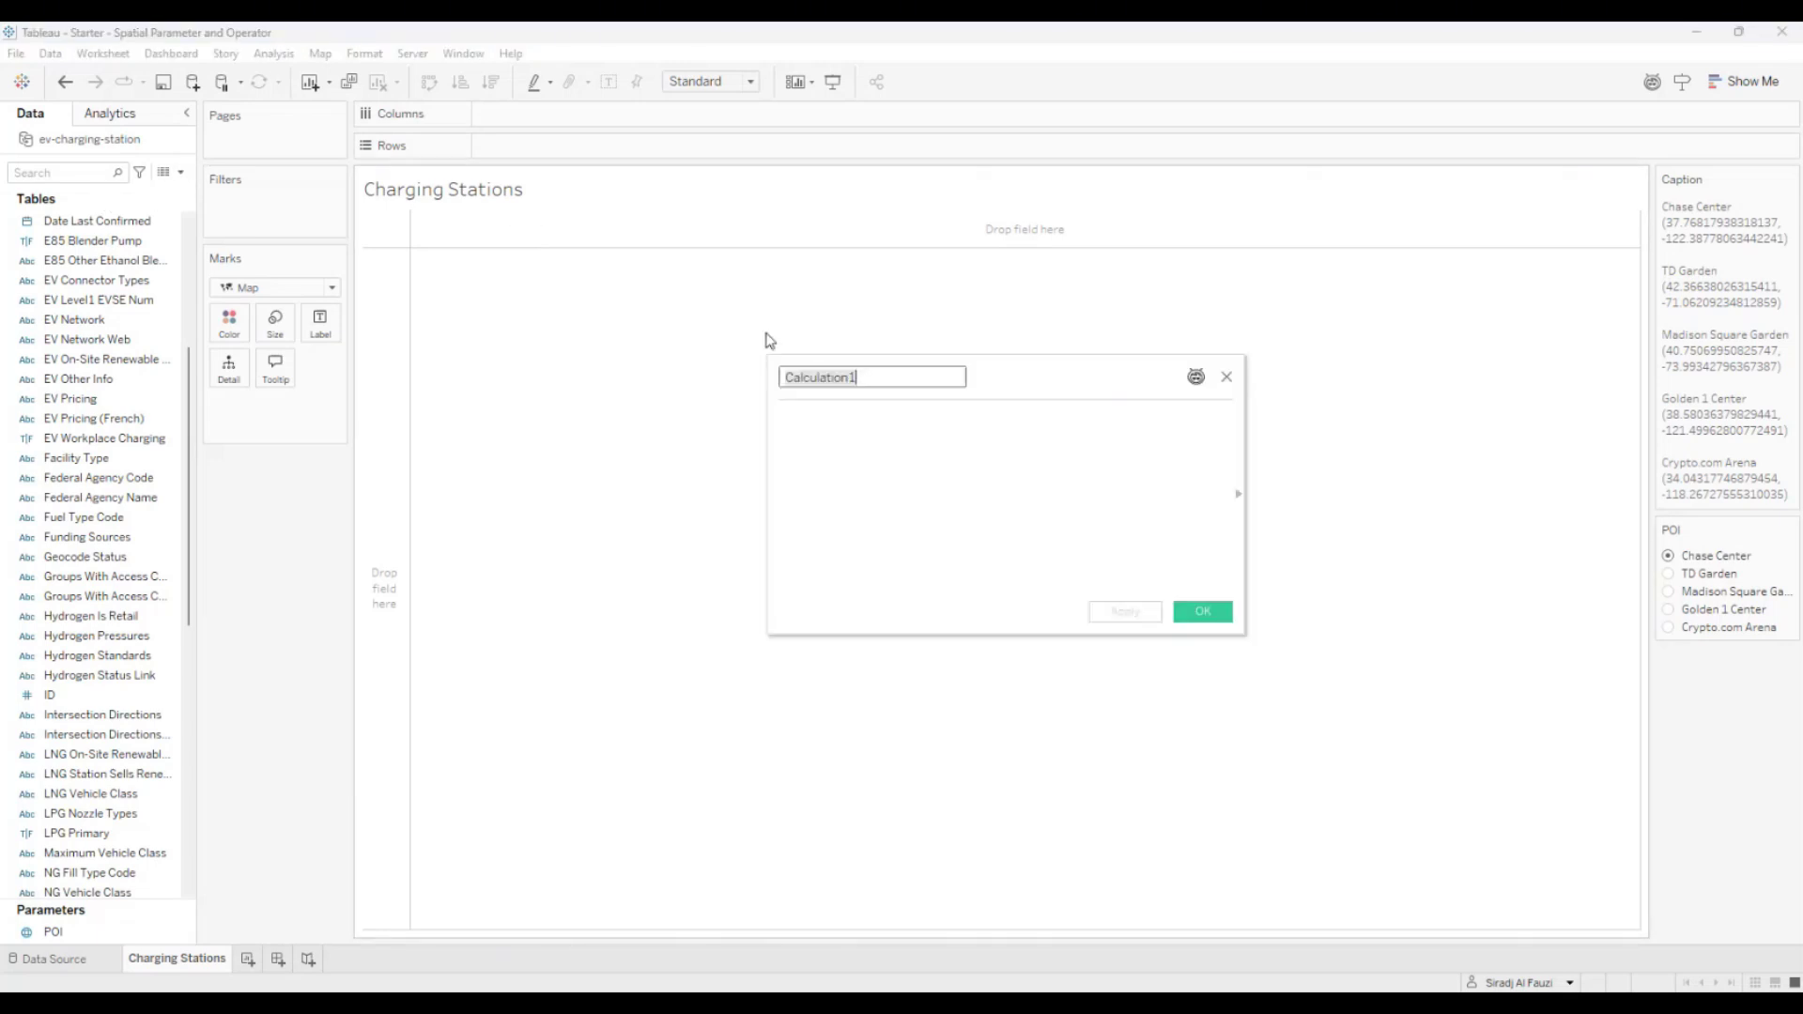
text(Buffer)
click(850, 434)
Start the Buffer formula with the BUFFER function, using the POI parameter as its geometry argument
text(buffer)
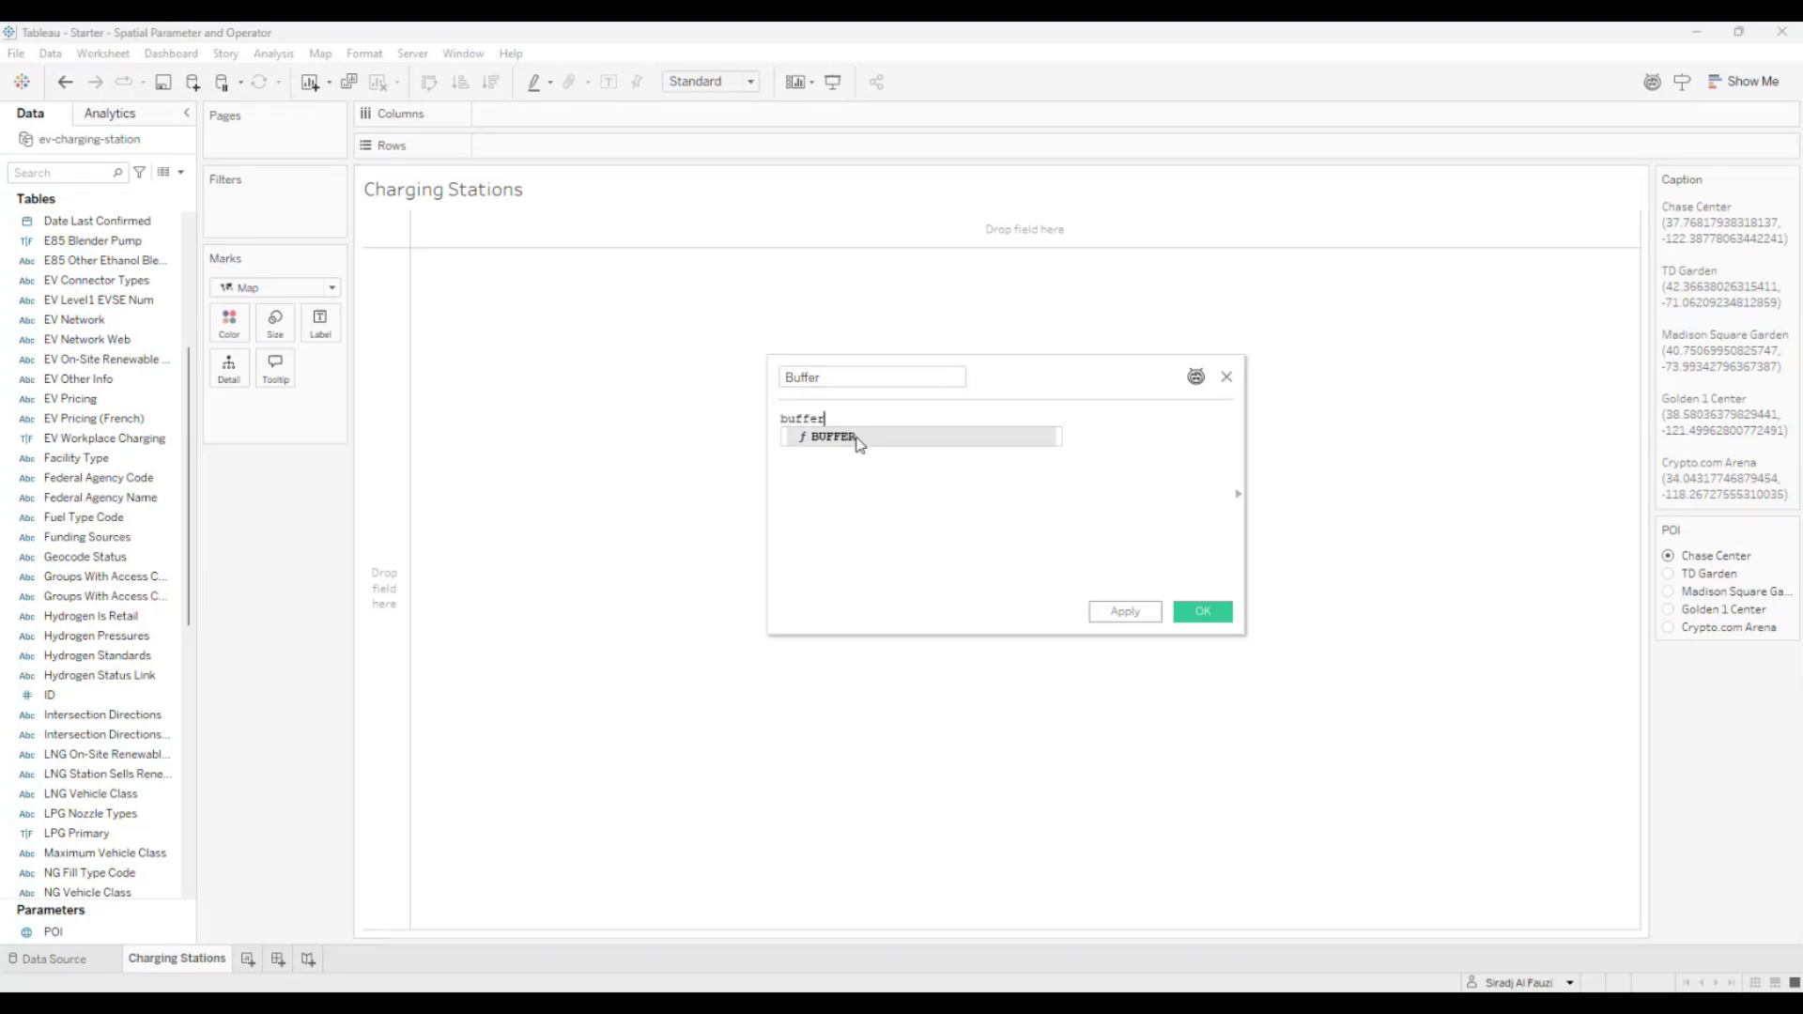
key(Return)
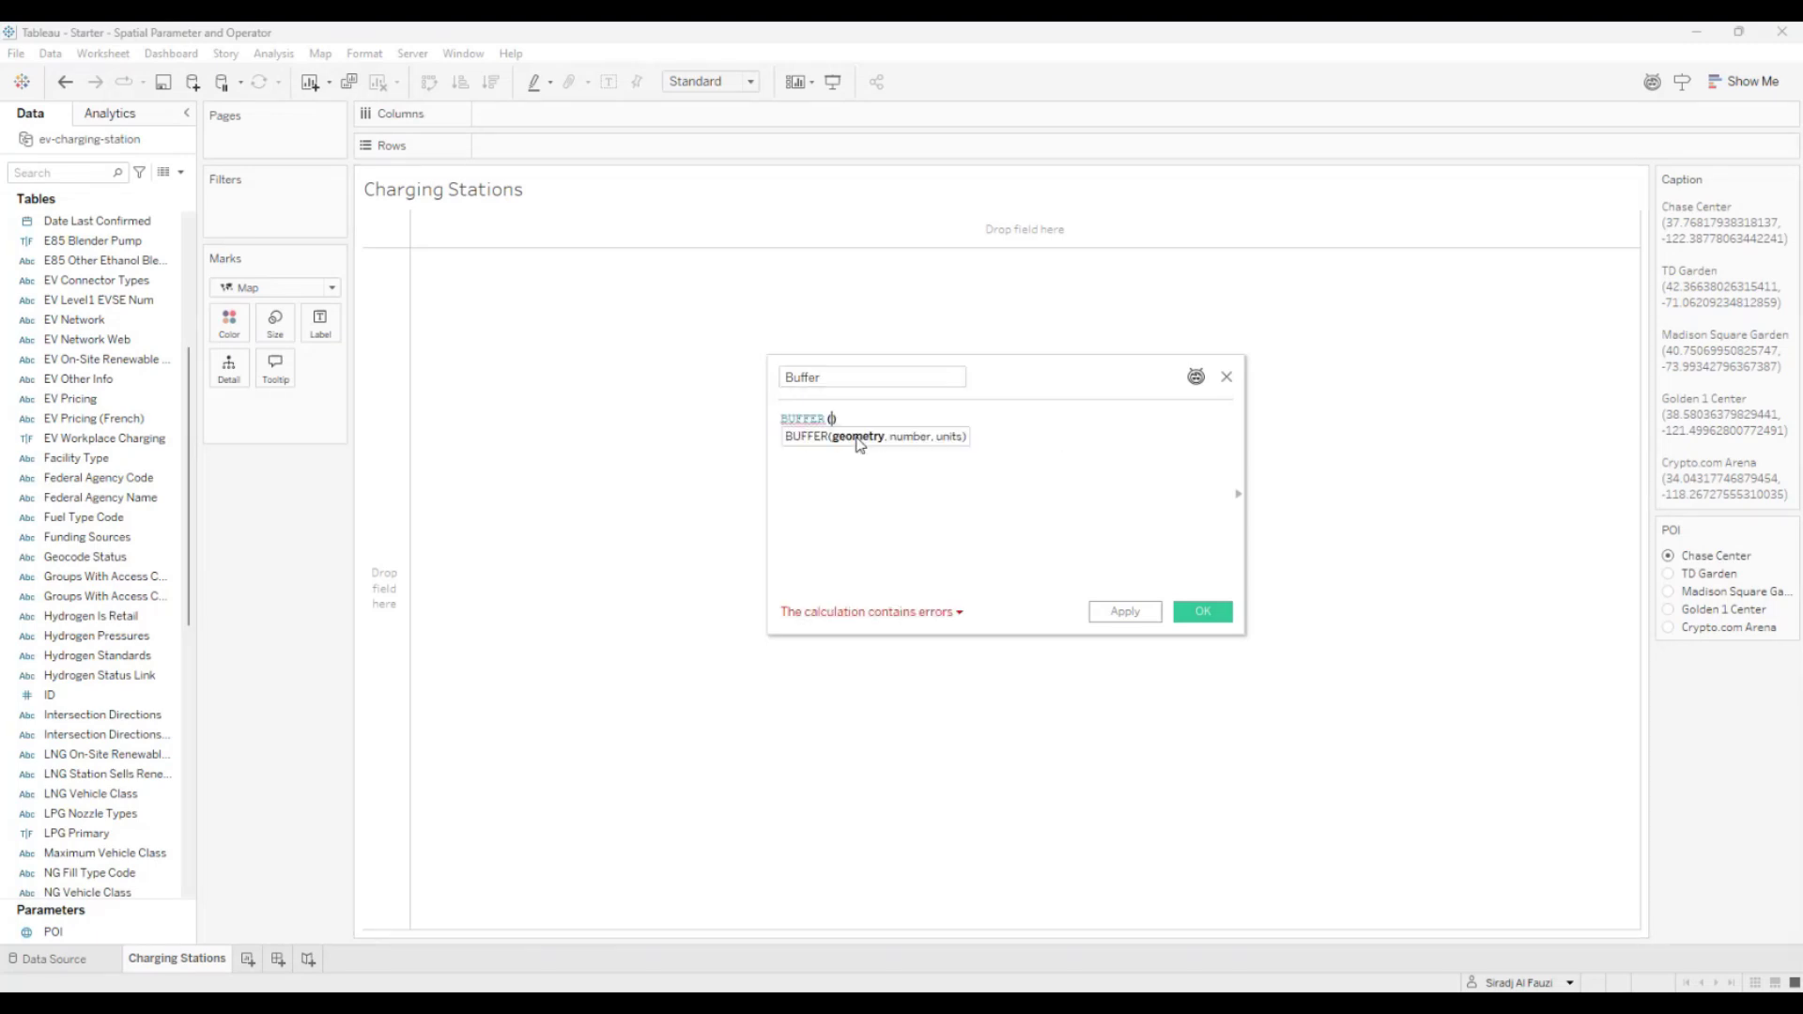
key(Escape)
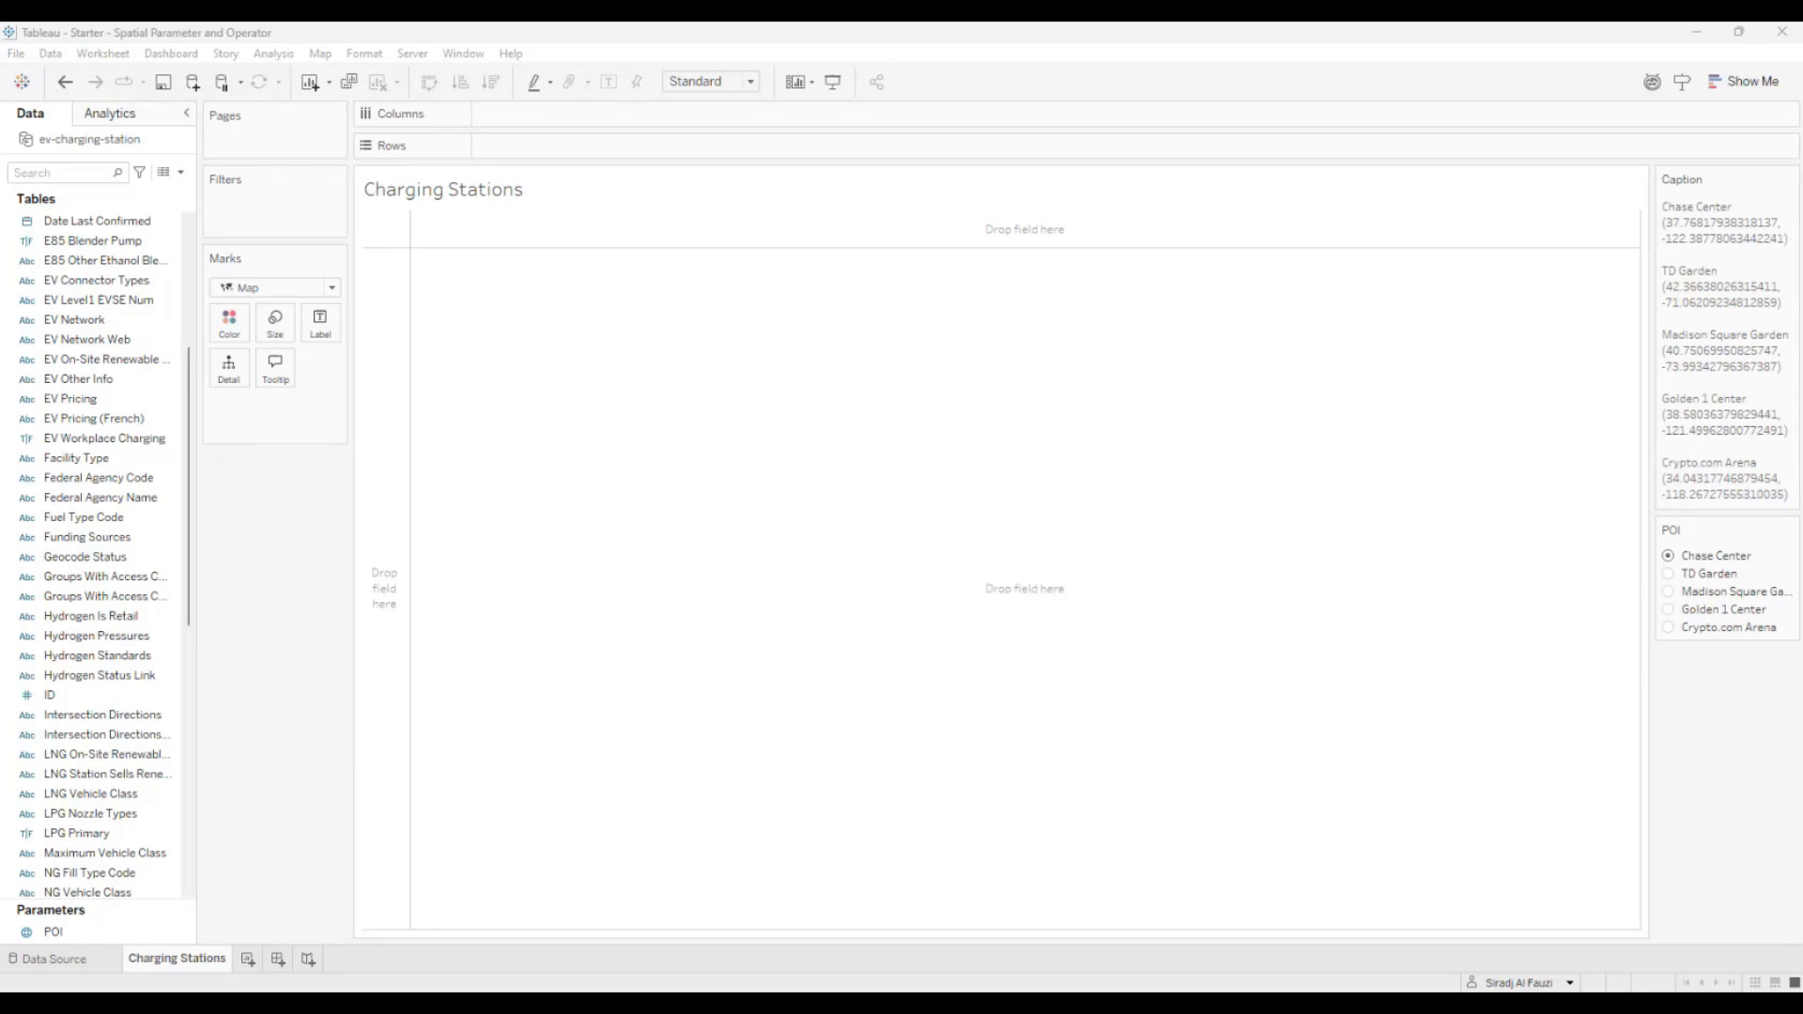
click(1183, 533)
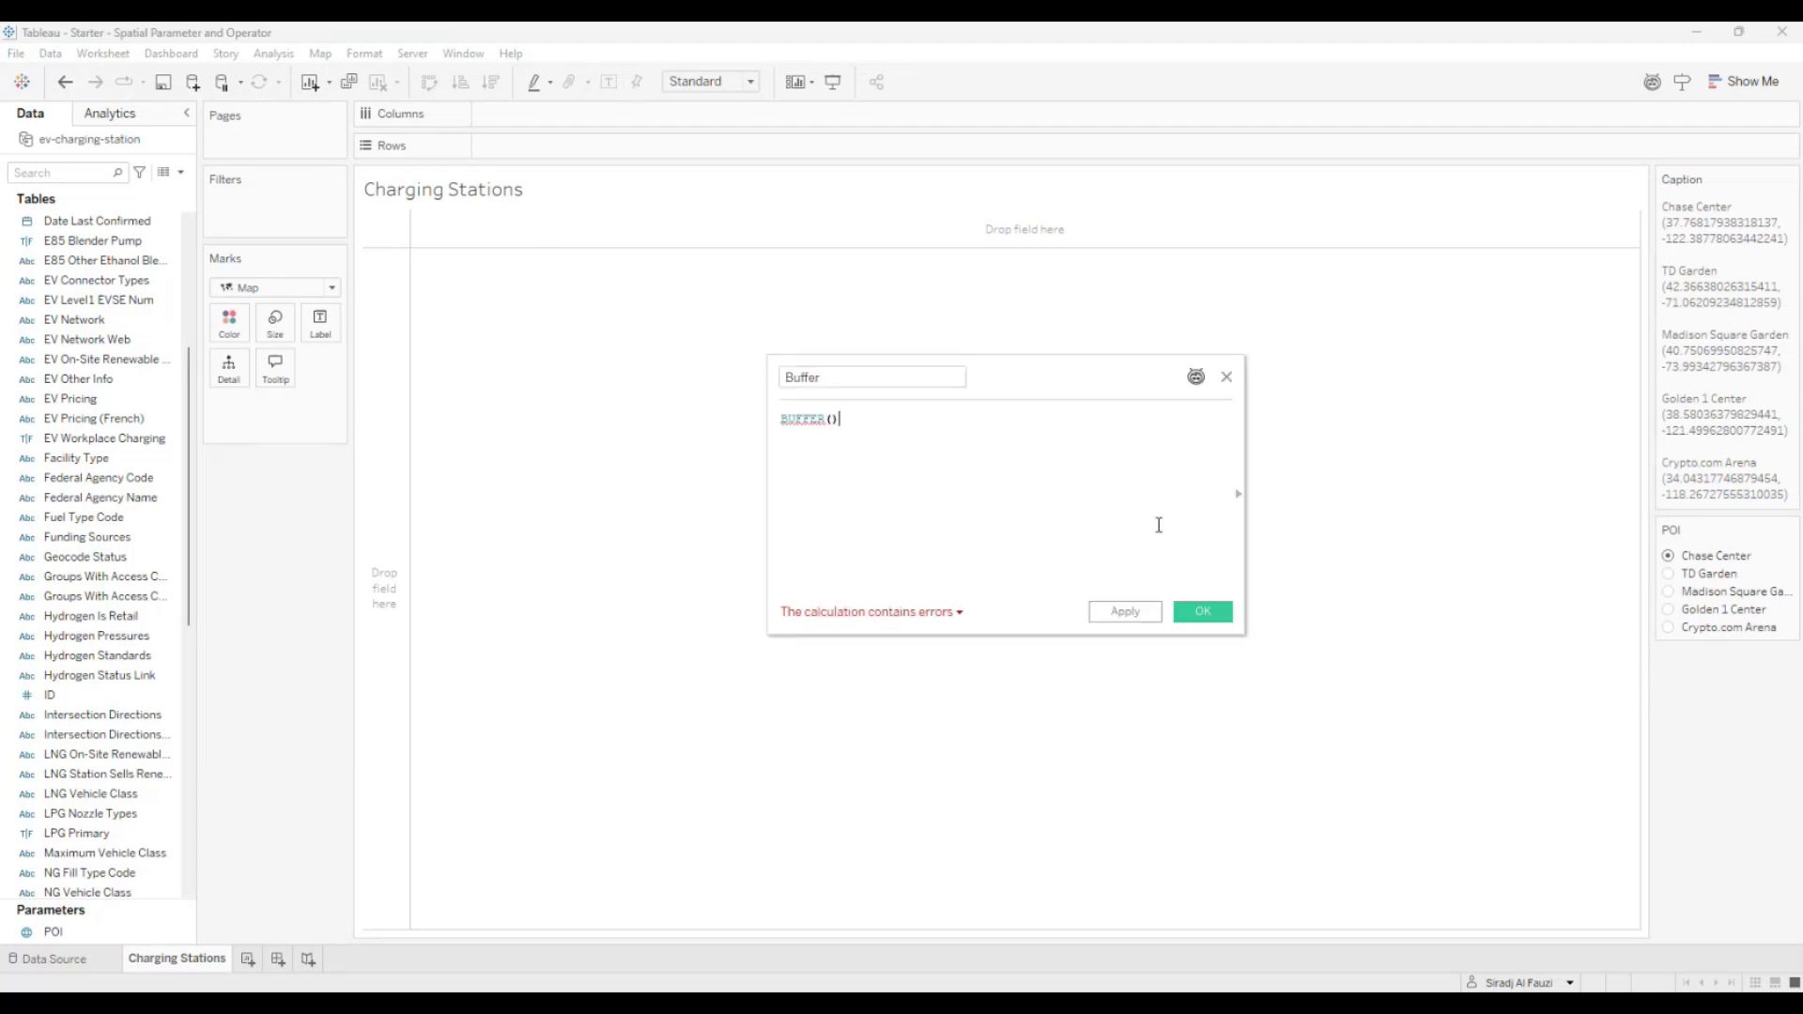
click(831, 424)
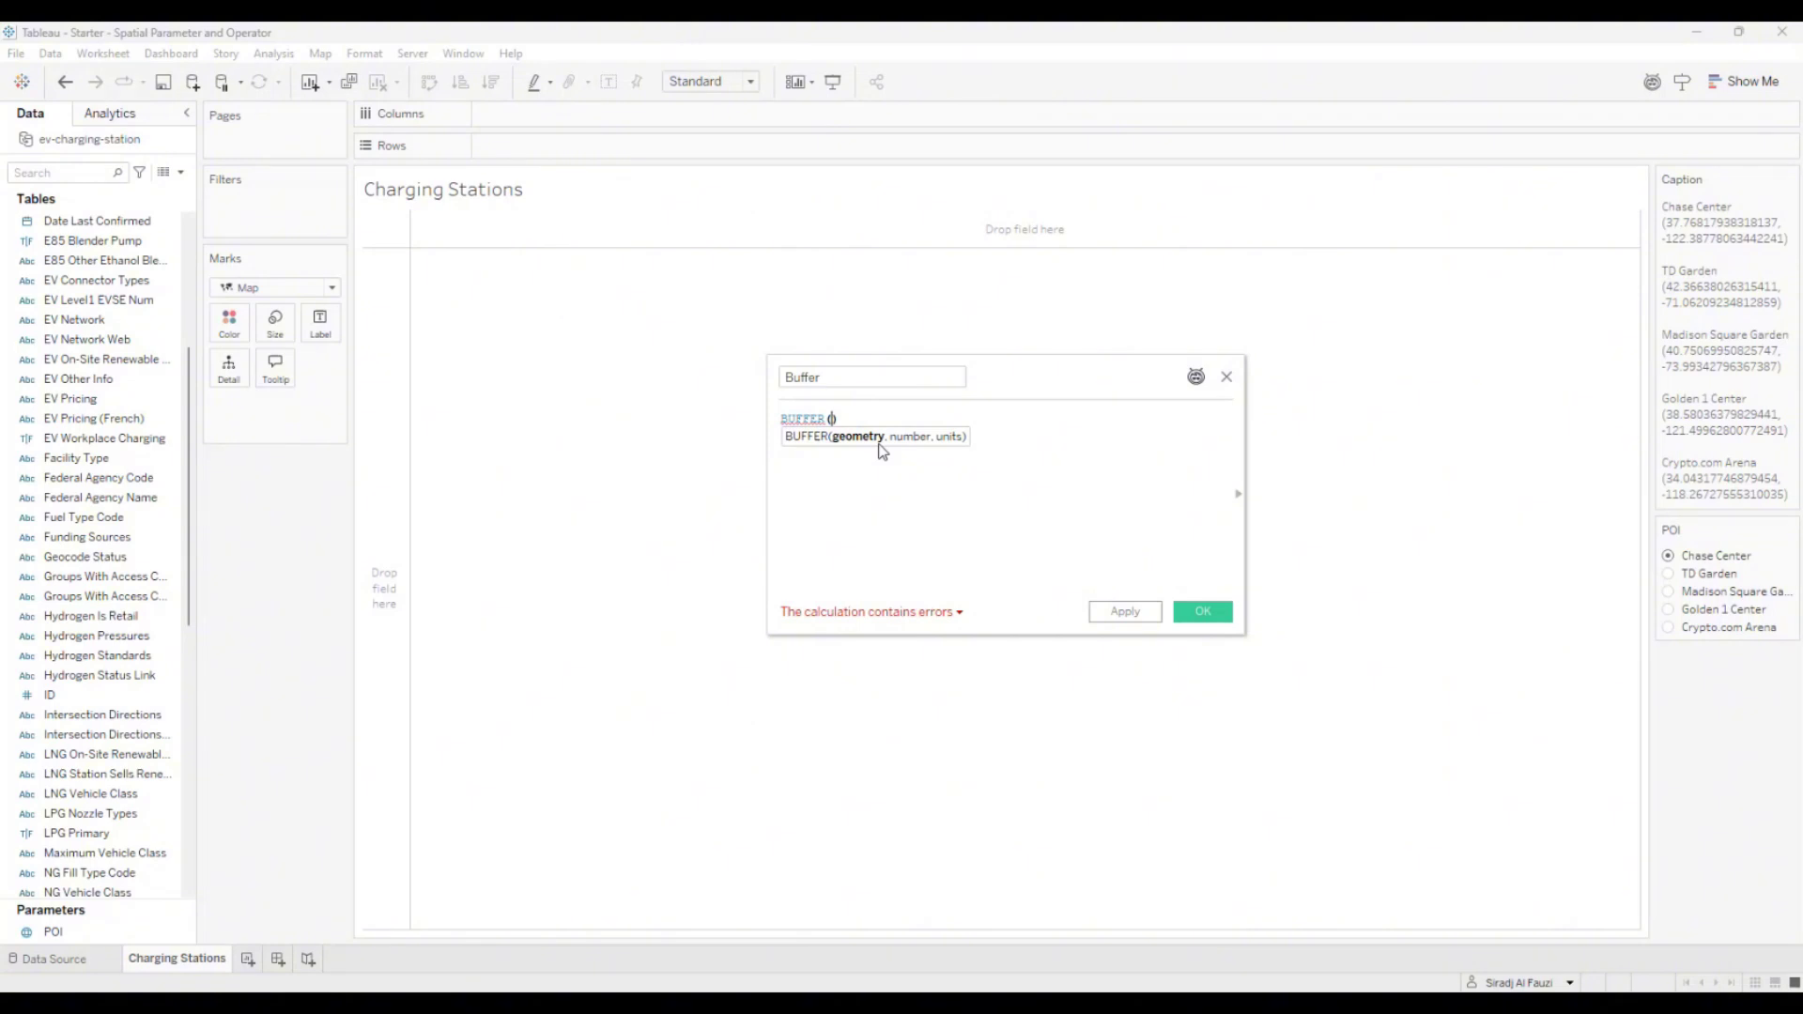
text([POI])
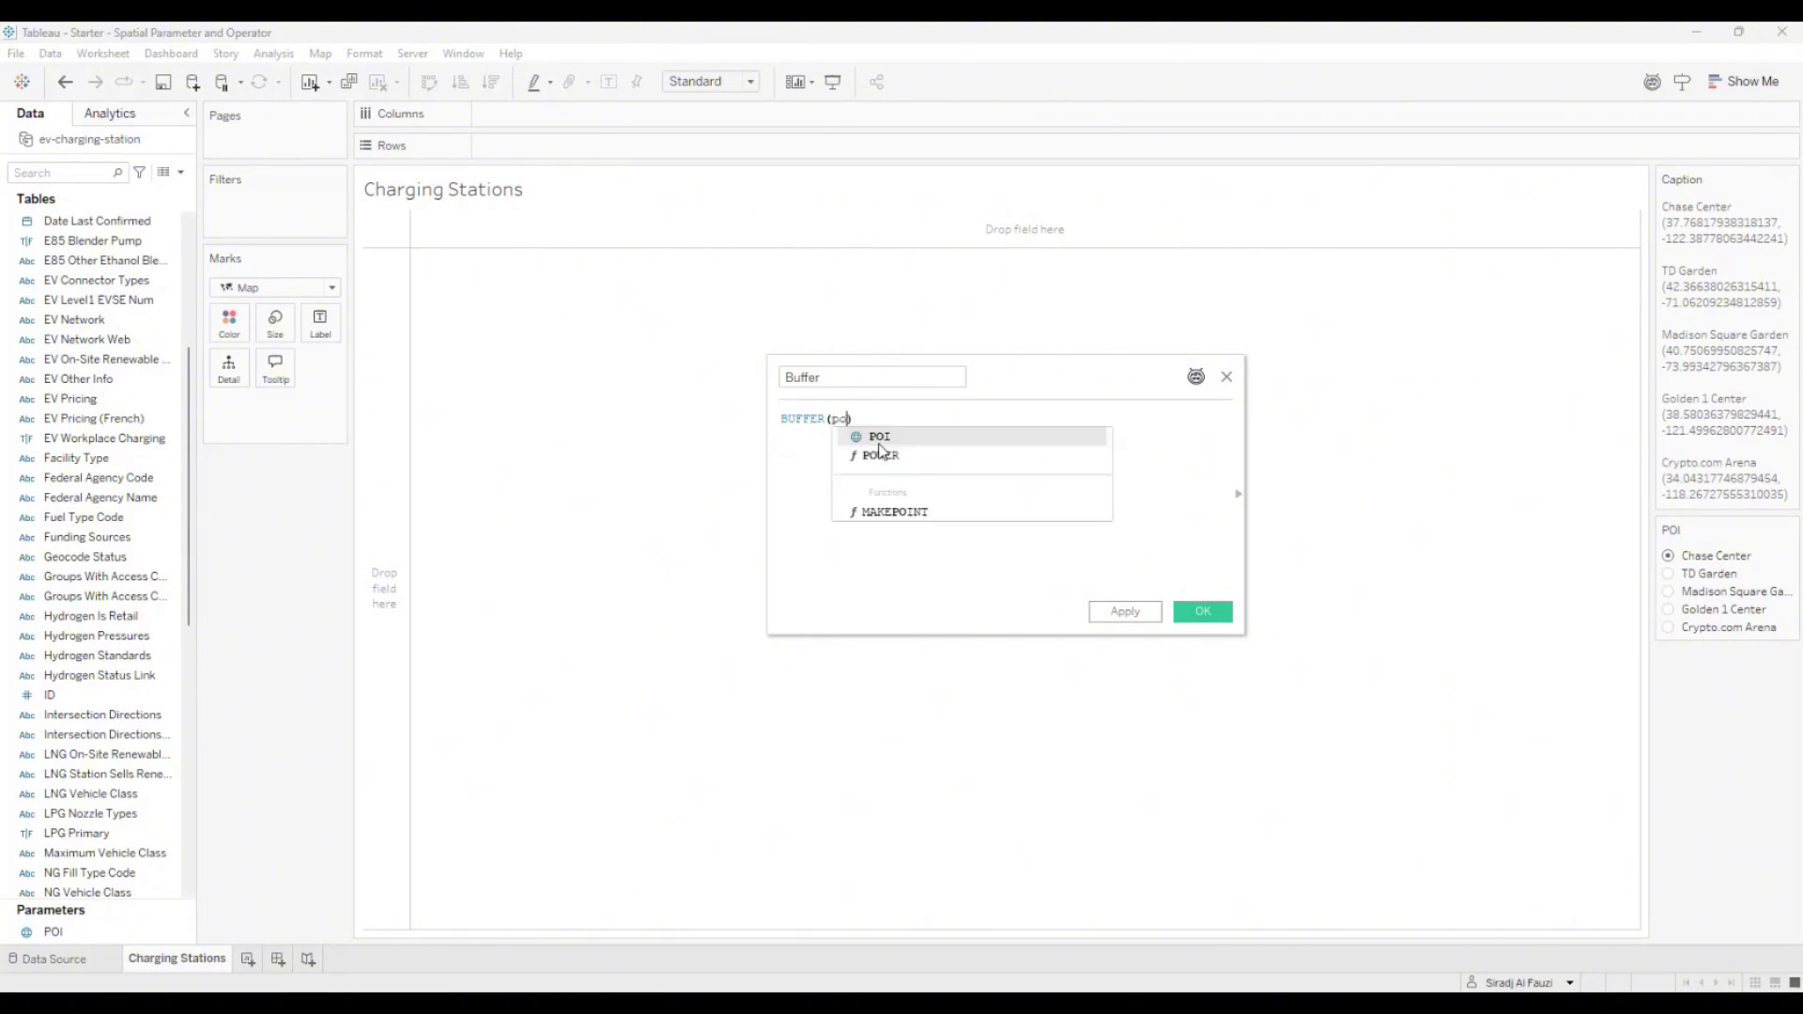
key(Return)
text(, )
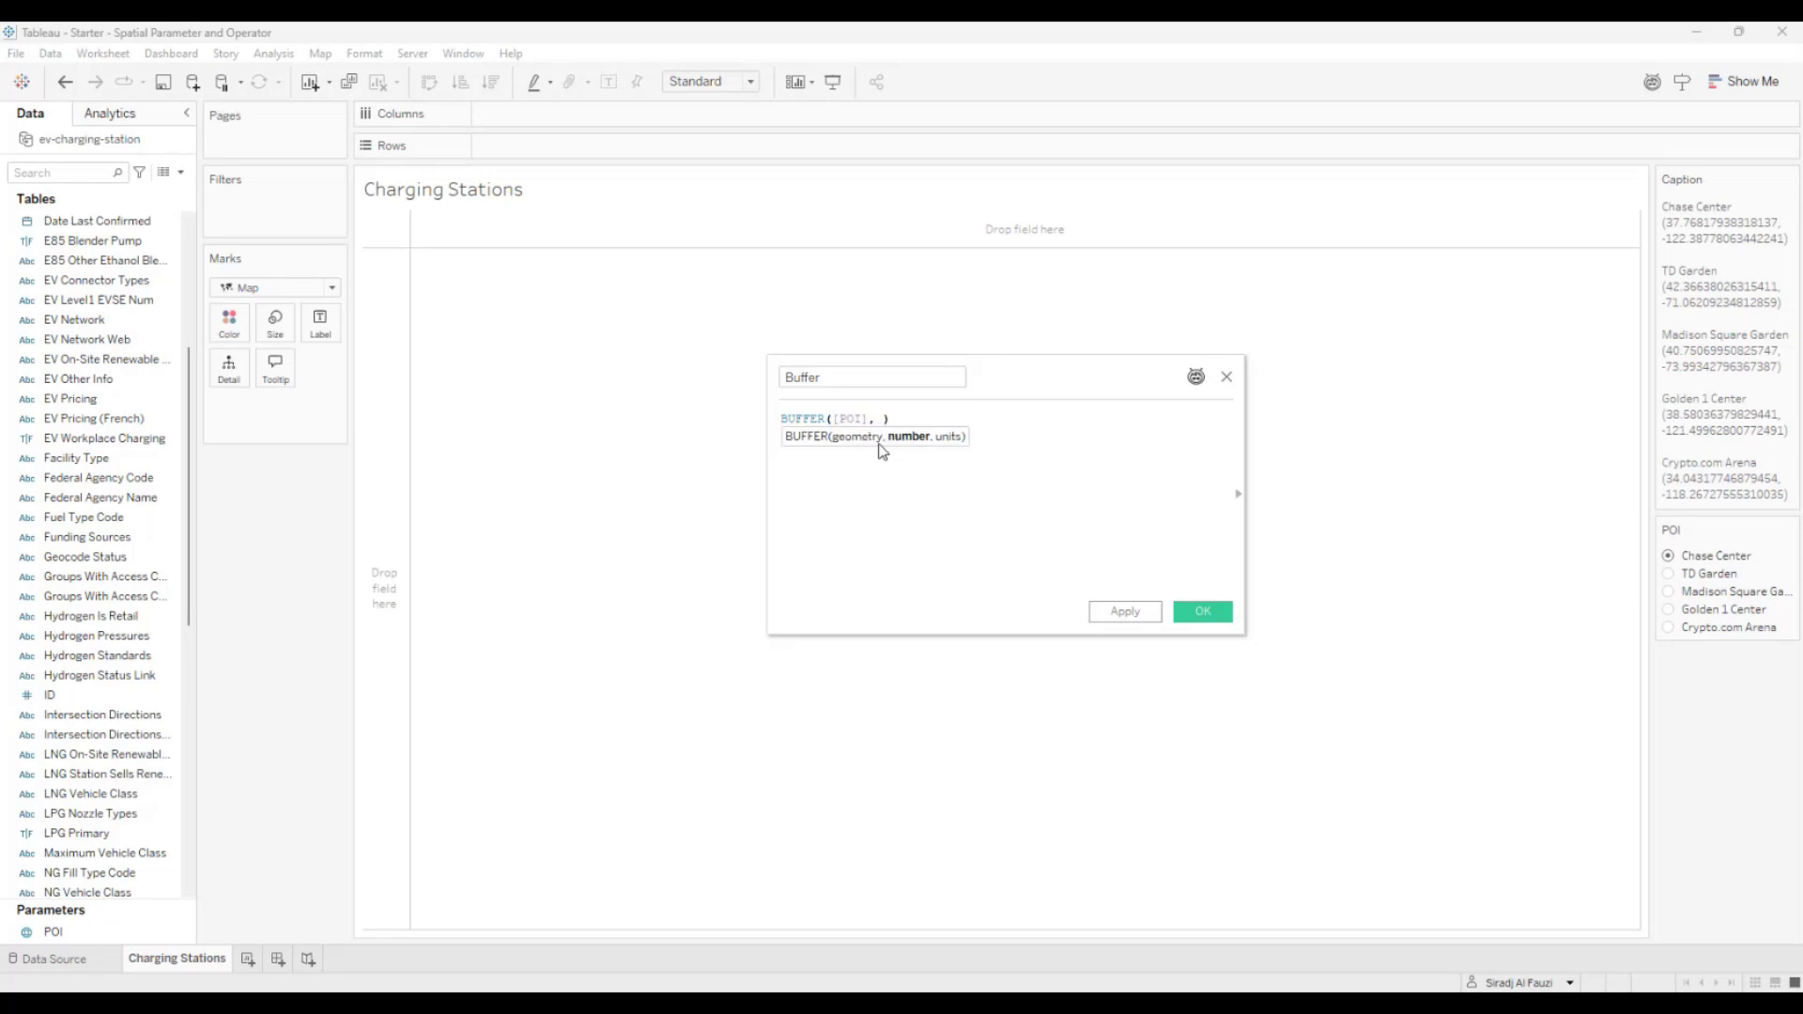
Complete the BUFFER formula with a distance of 5 and the unit 'km', and save the calculated field
text('')
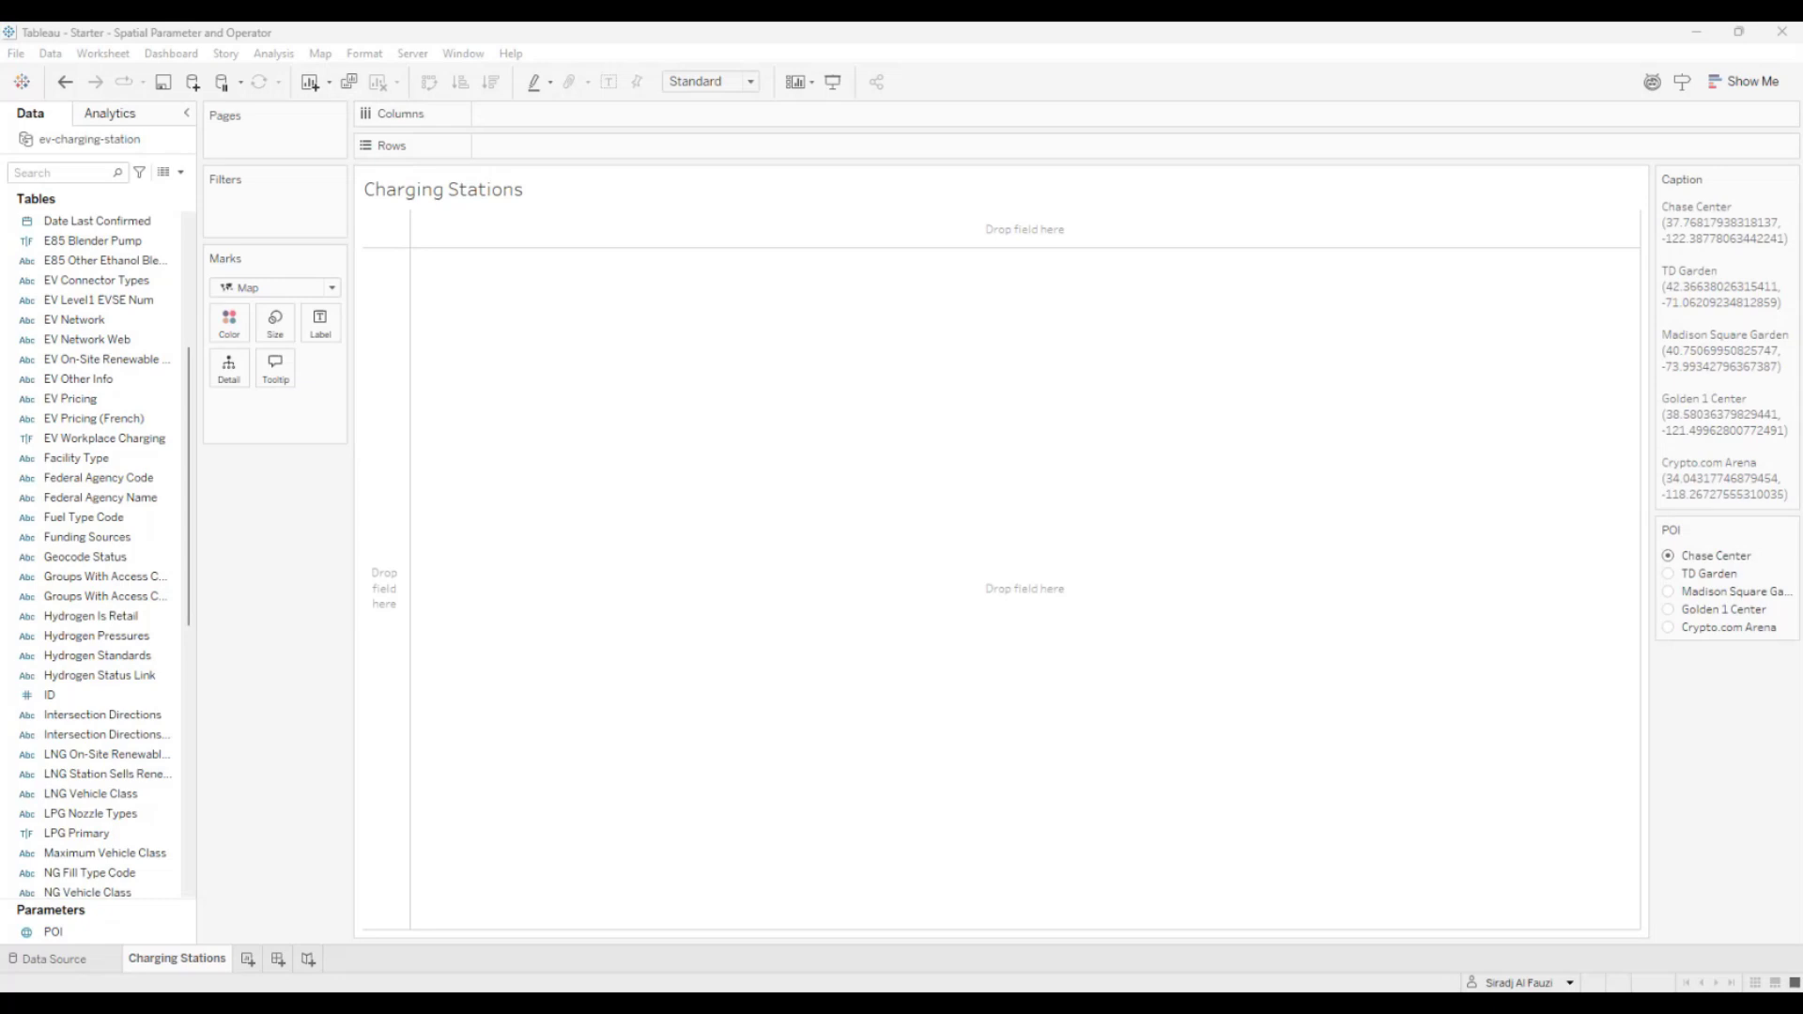
key(alt+Tab)
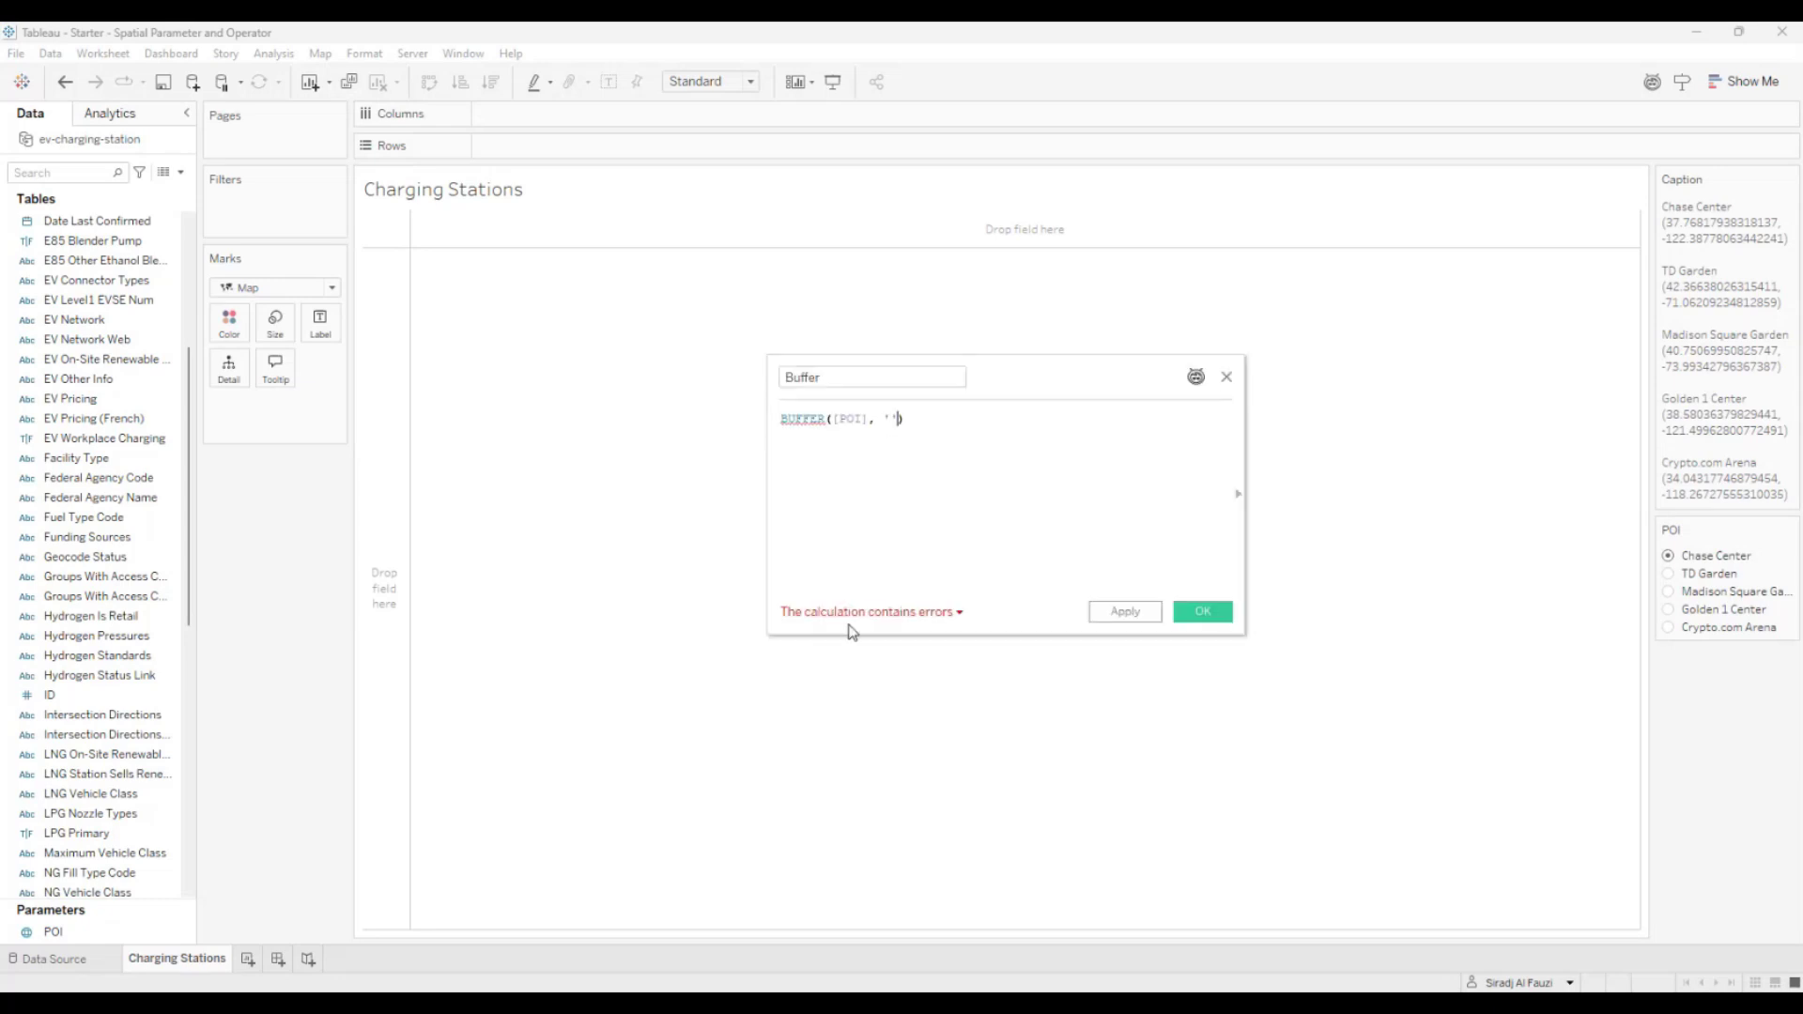
key(BackSpace)
key(BackSpace)
text(5)
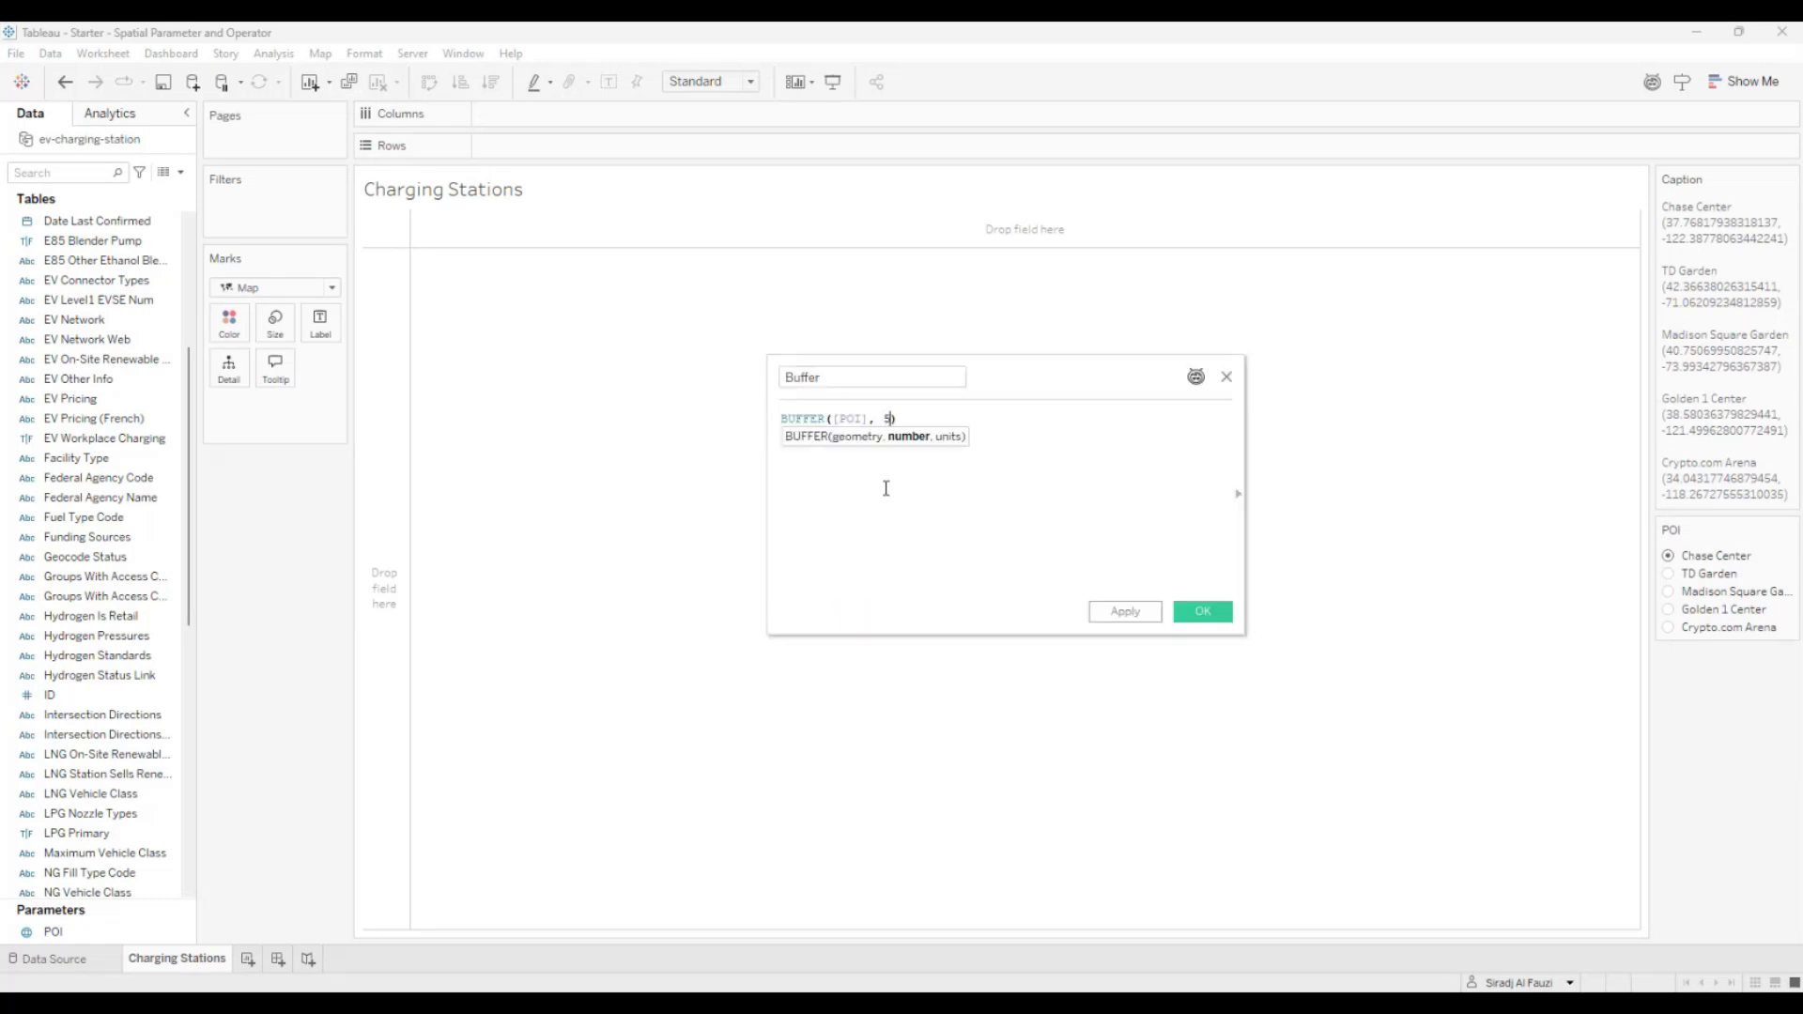
text(, )
text('')
text(km)
key(Right)
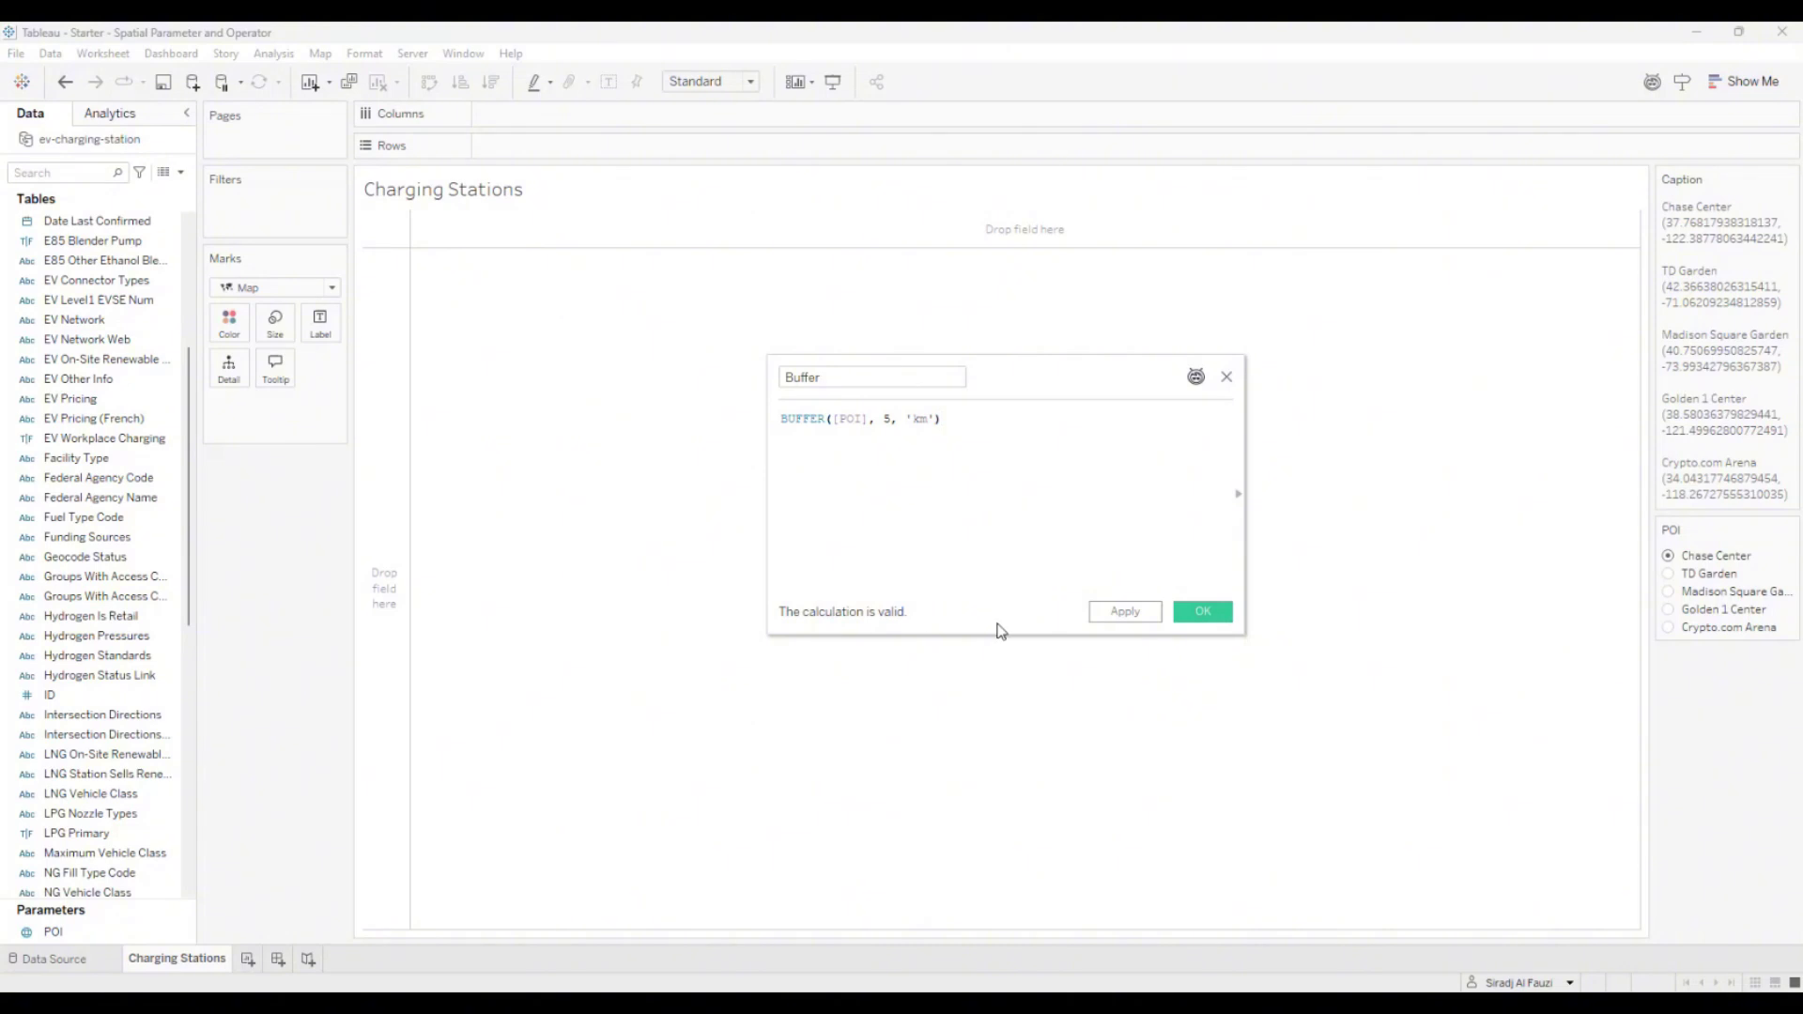
click(1152, 615)
click(1207, 614)
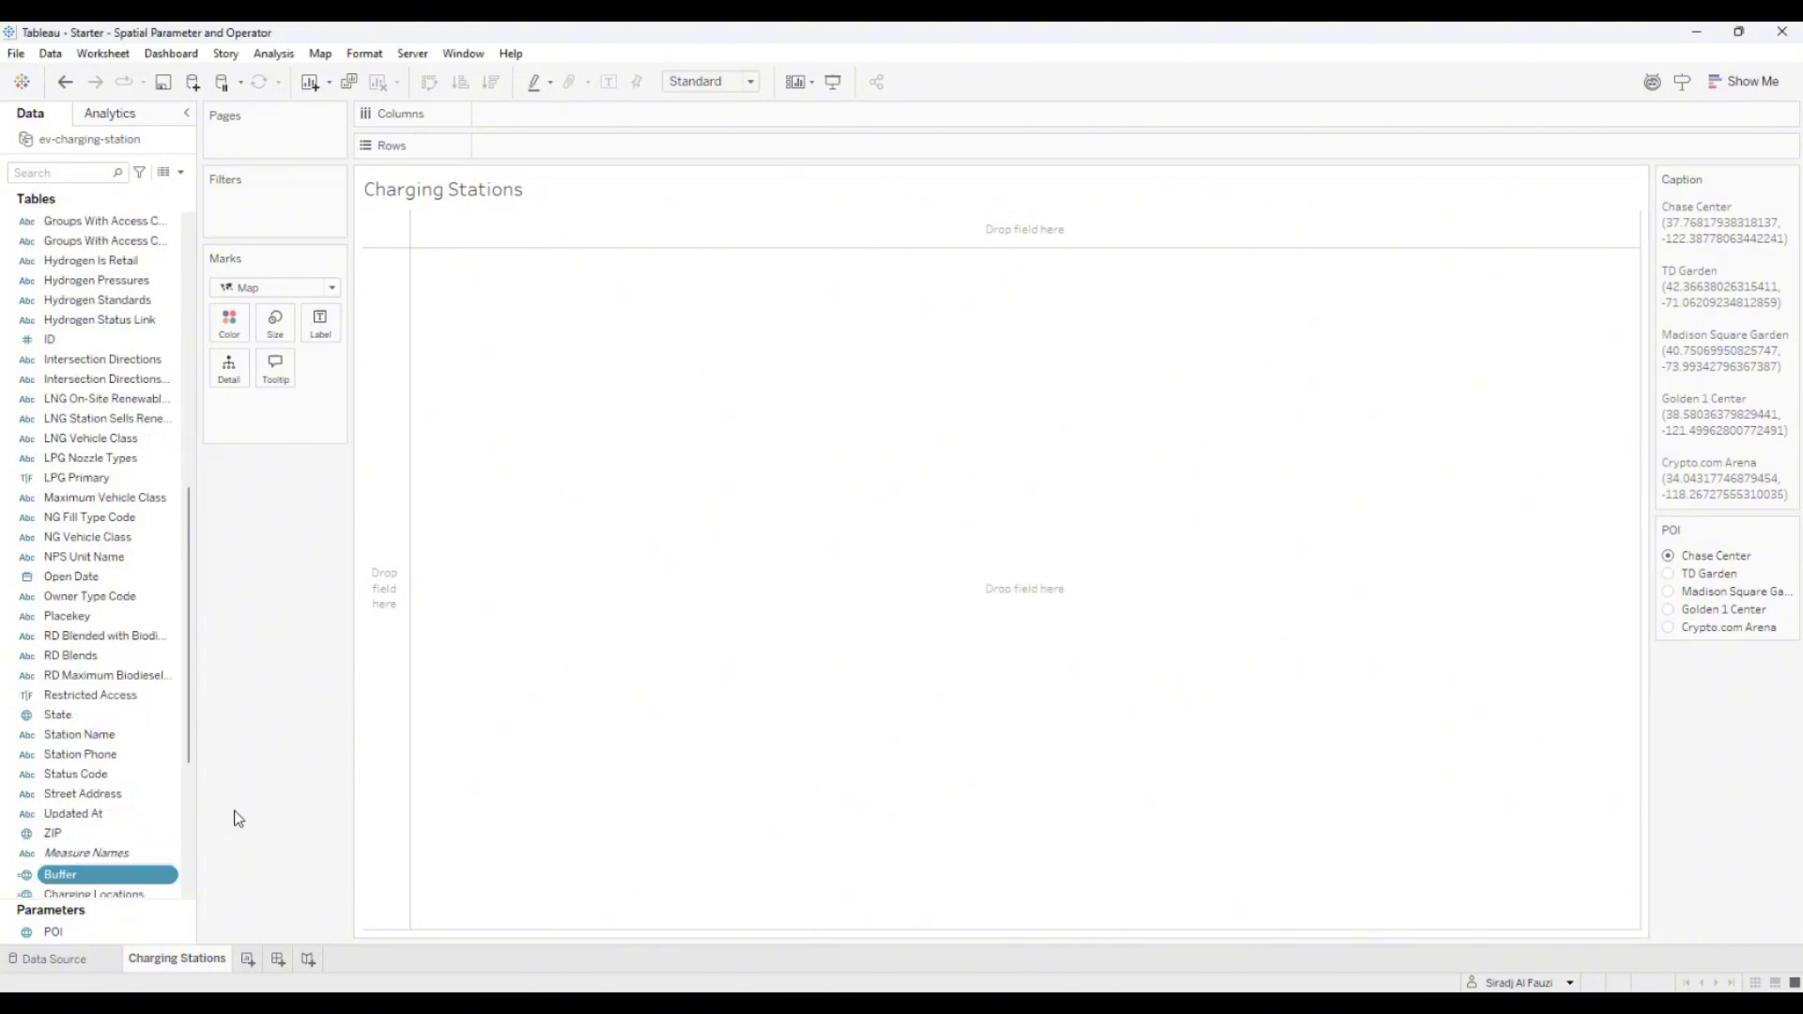
Plot the Buffer field on the map and add Charging Locations as a separate marks layer
scroll(123, 826, down, 2)
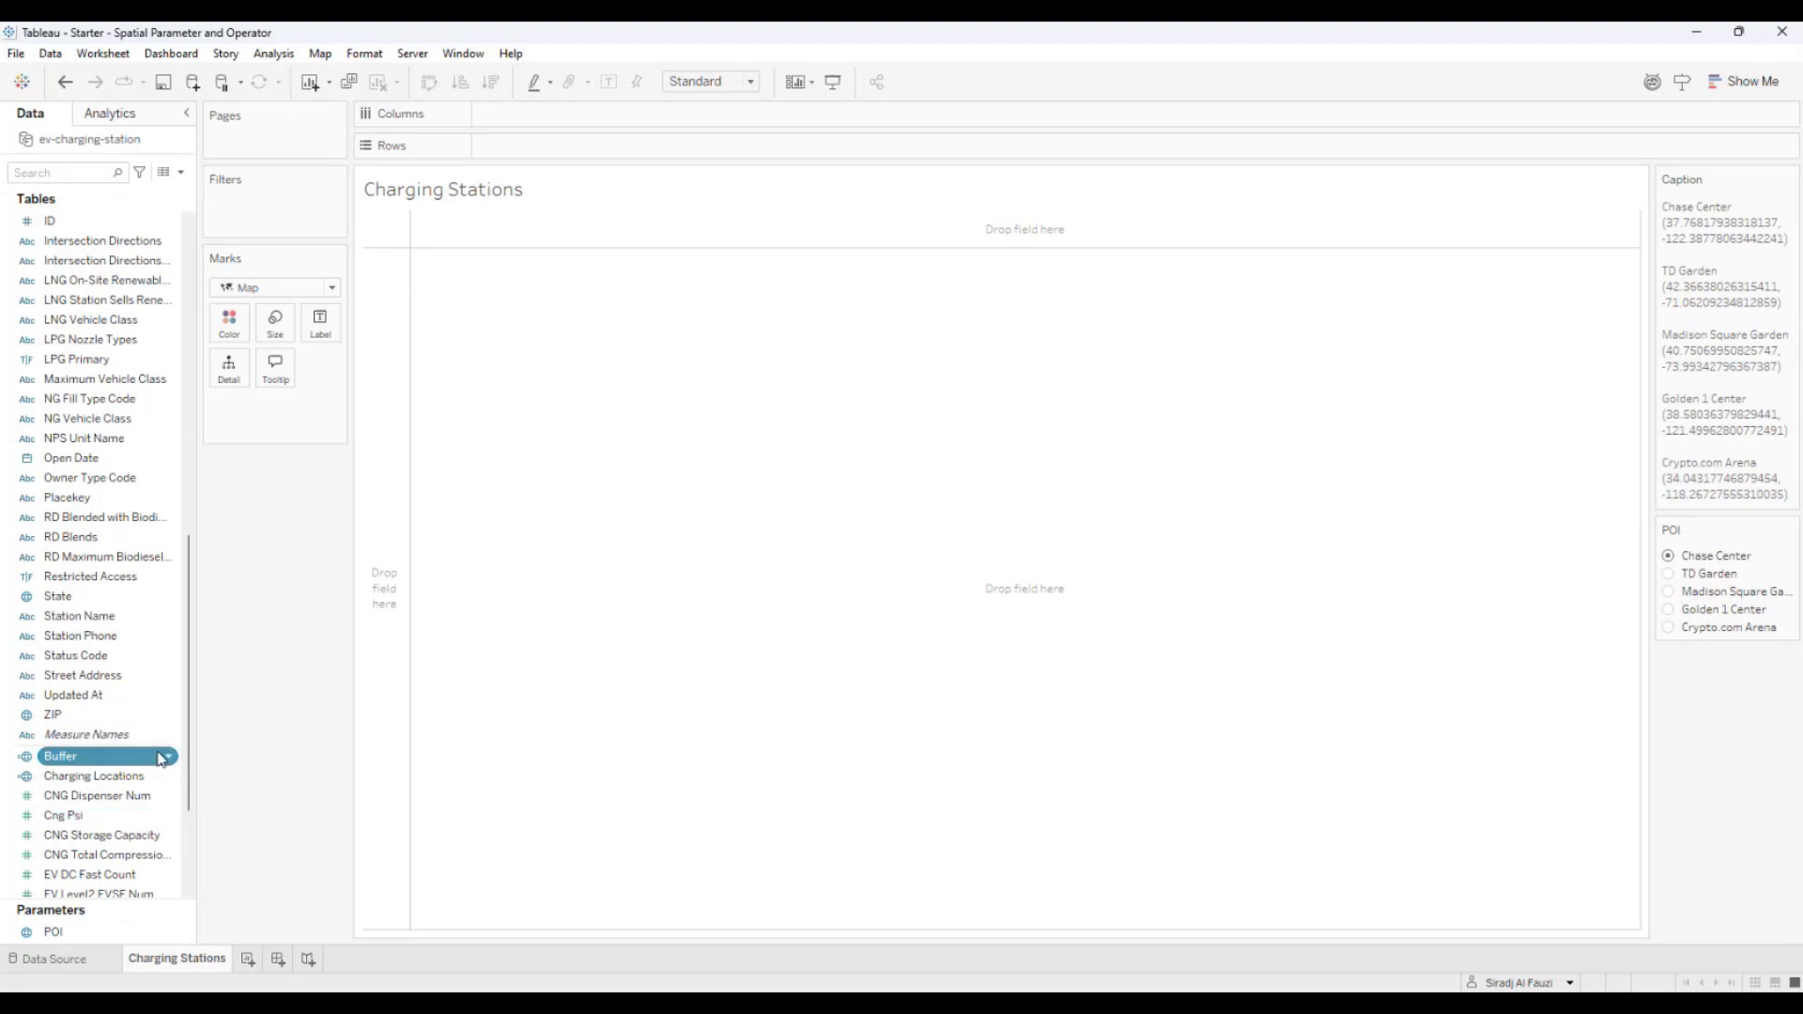
drag(153, 766, 748, 511)
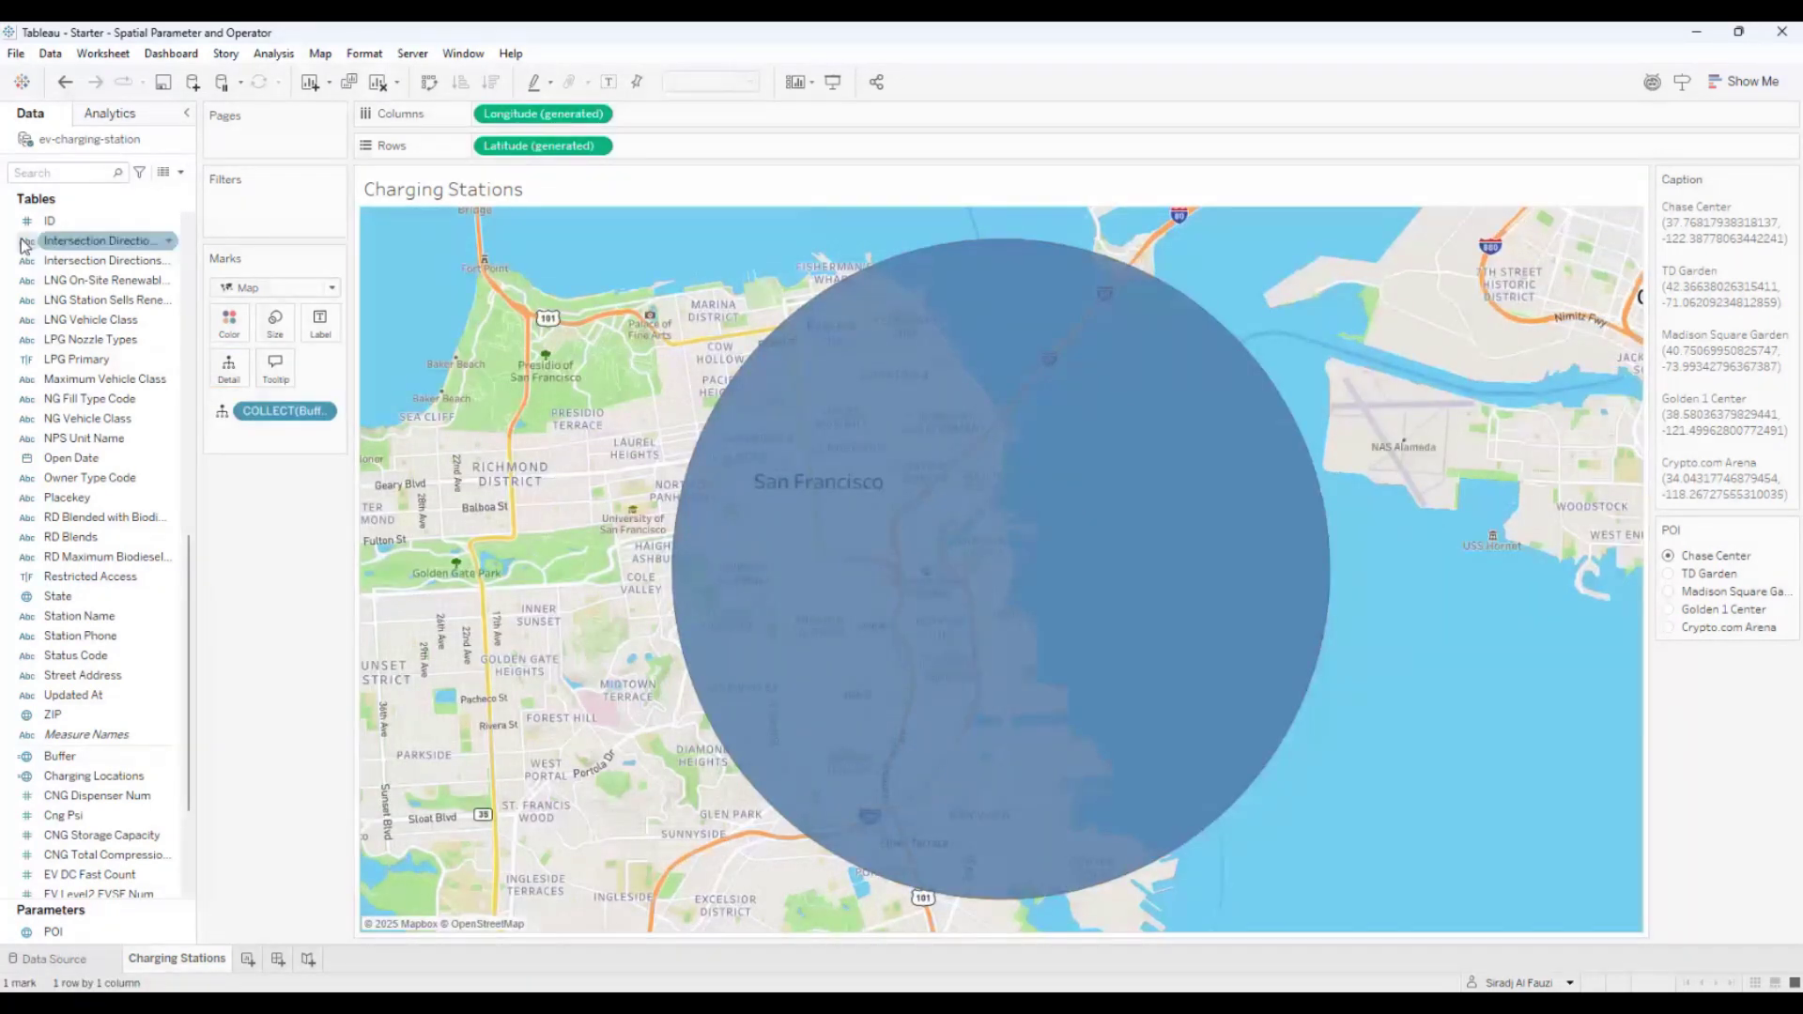
click(47, 175)
text(char)
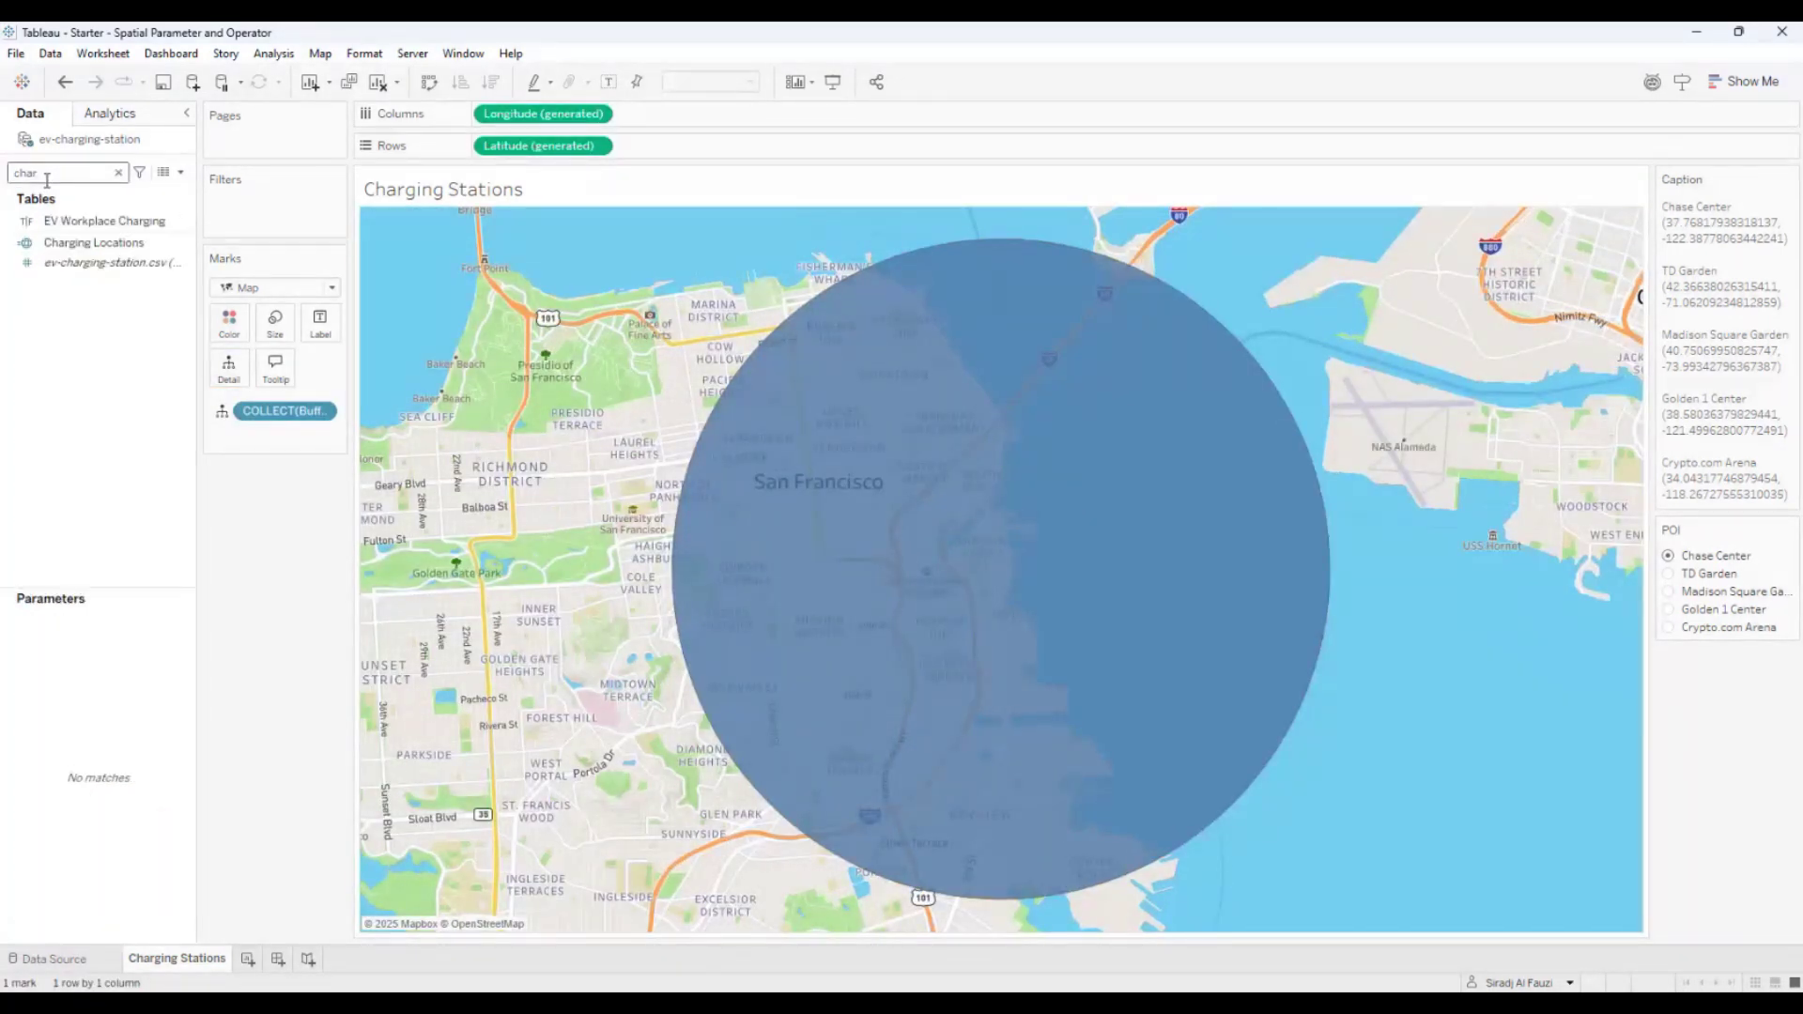
drag(94, 242, 552, 253)
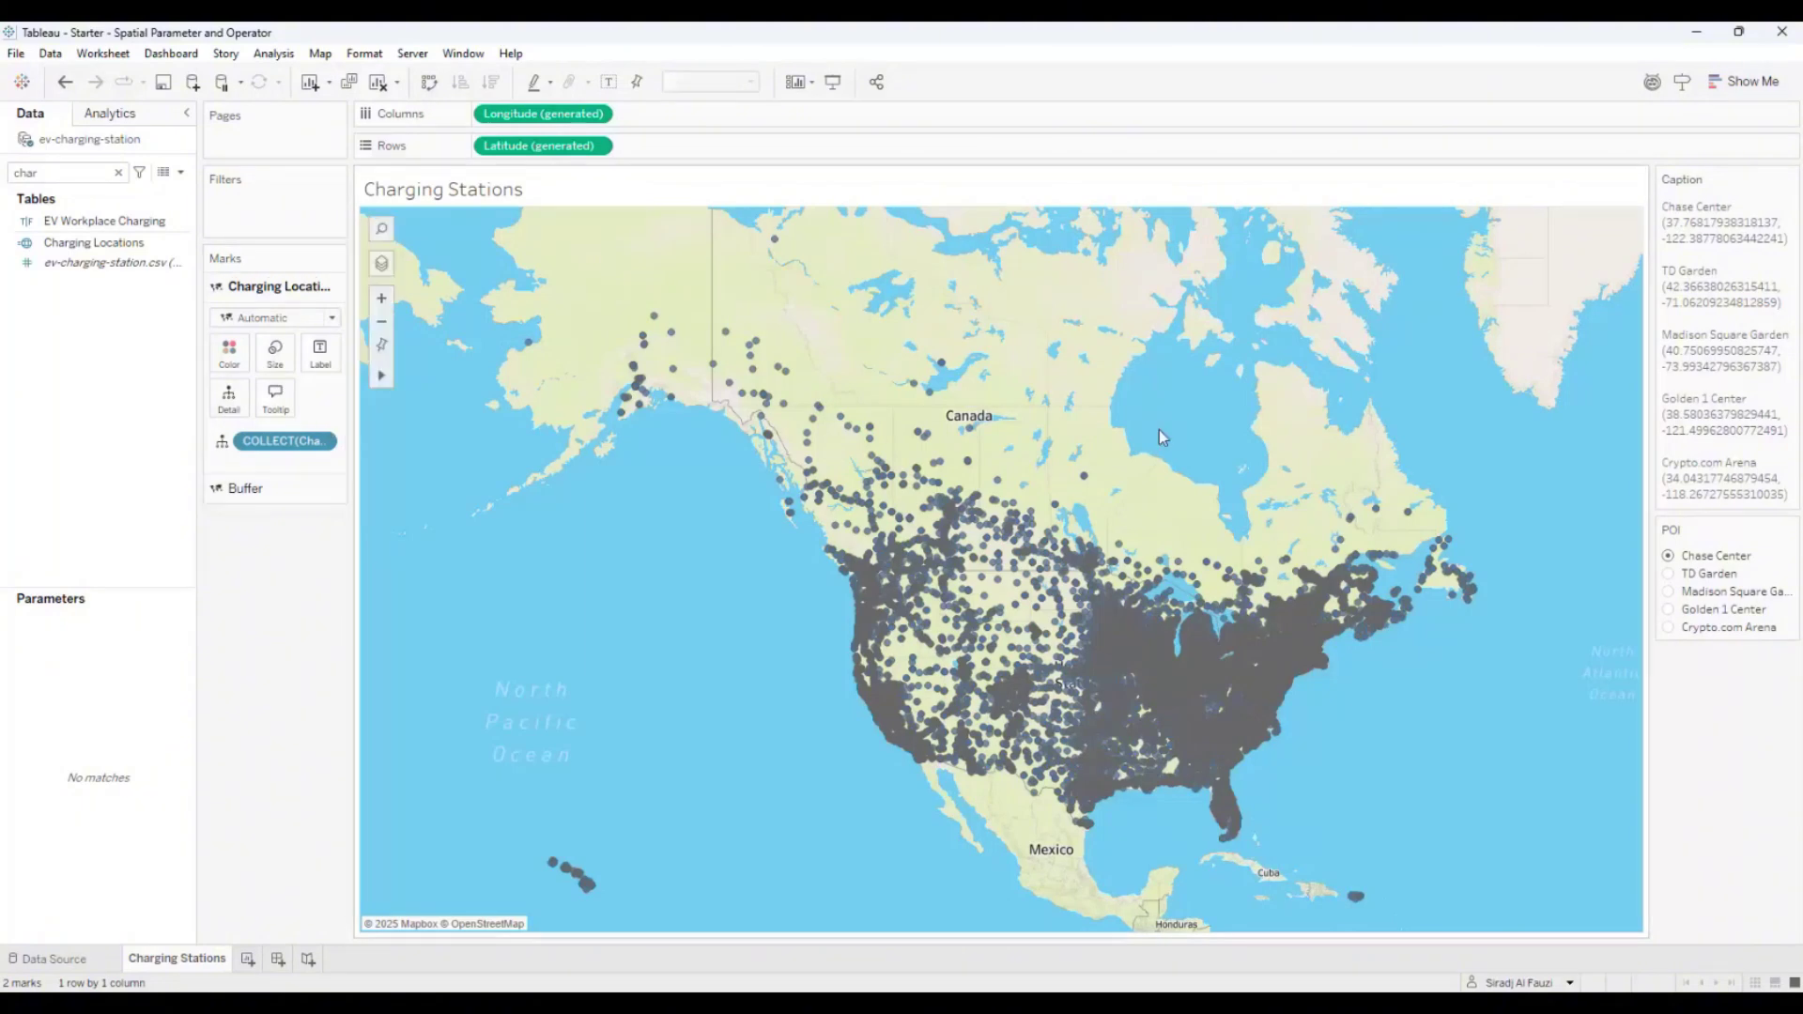
Try TD Garden and Madison Square Garden as the POI, return to Chase Center, and inspect the charging locations on the map
click(1671, 574)
click(1670, 592)
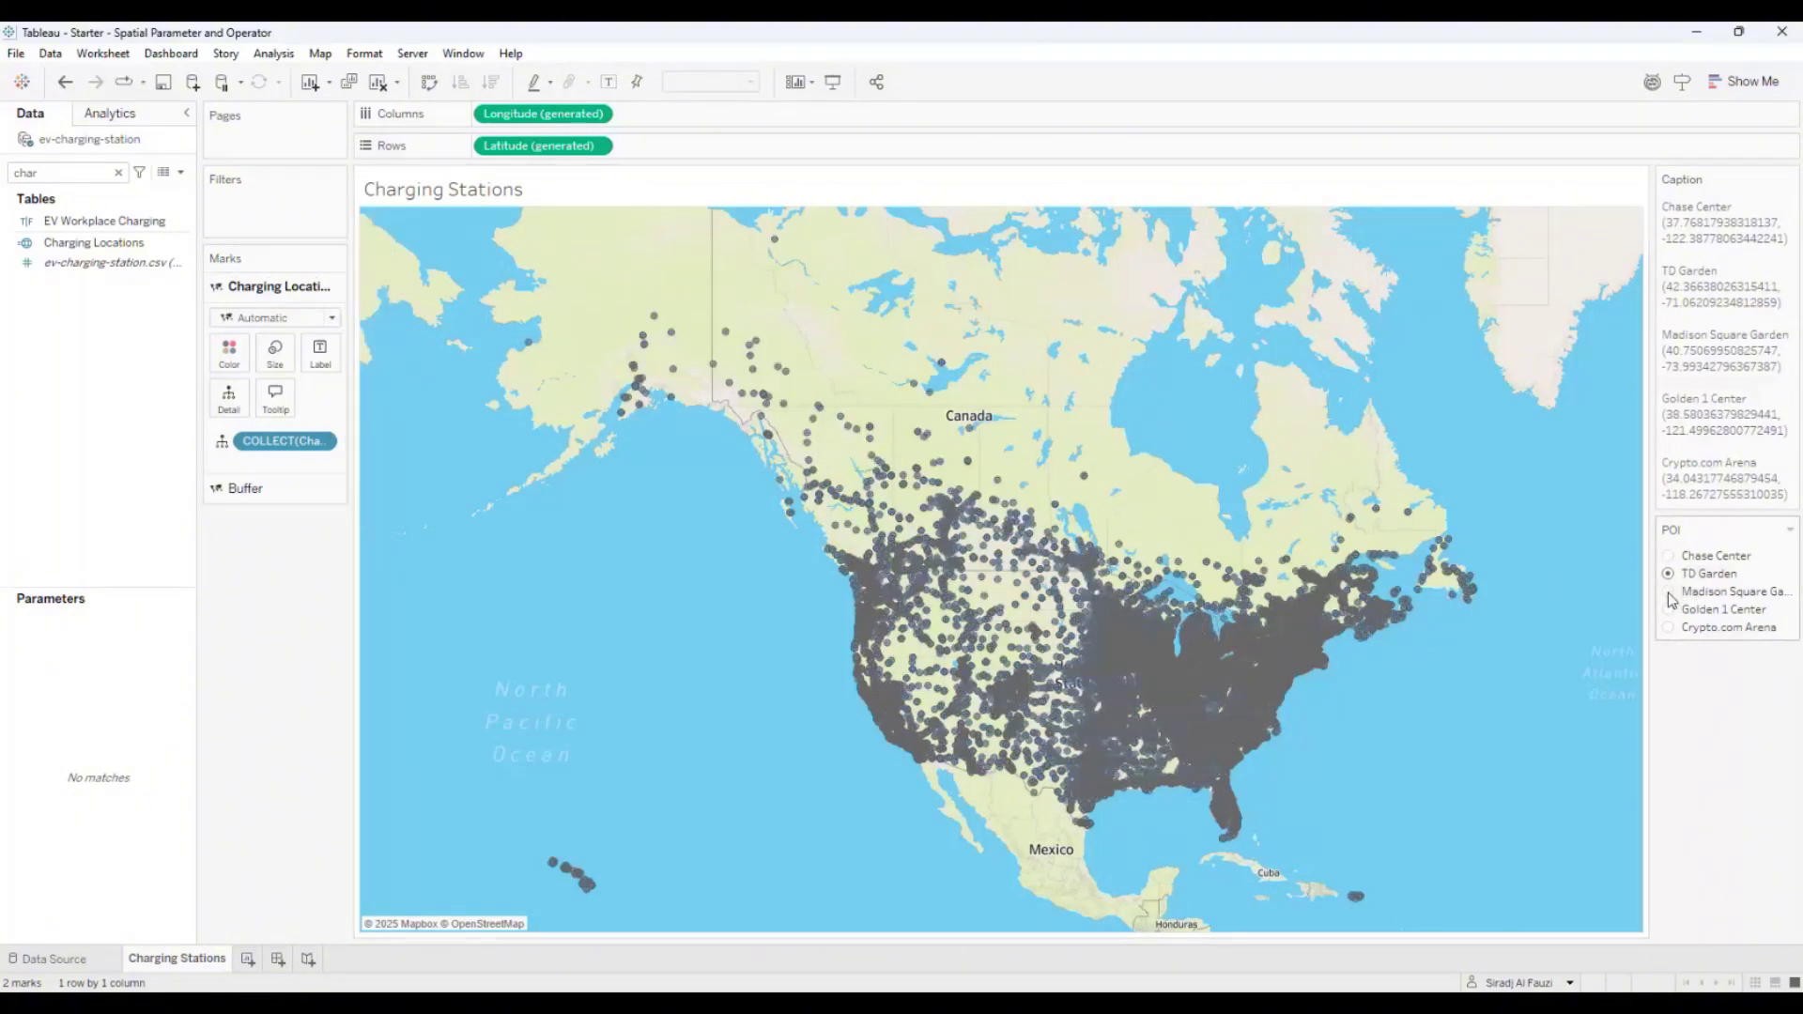
click(1670, 557)
scroll(948, 573, up, 3)
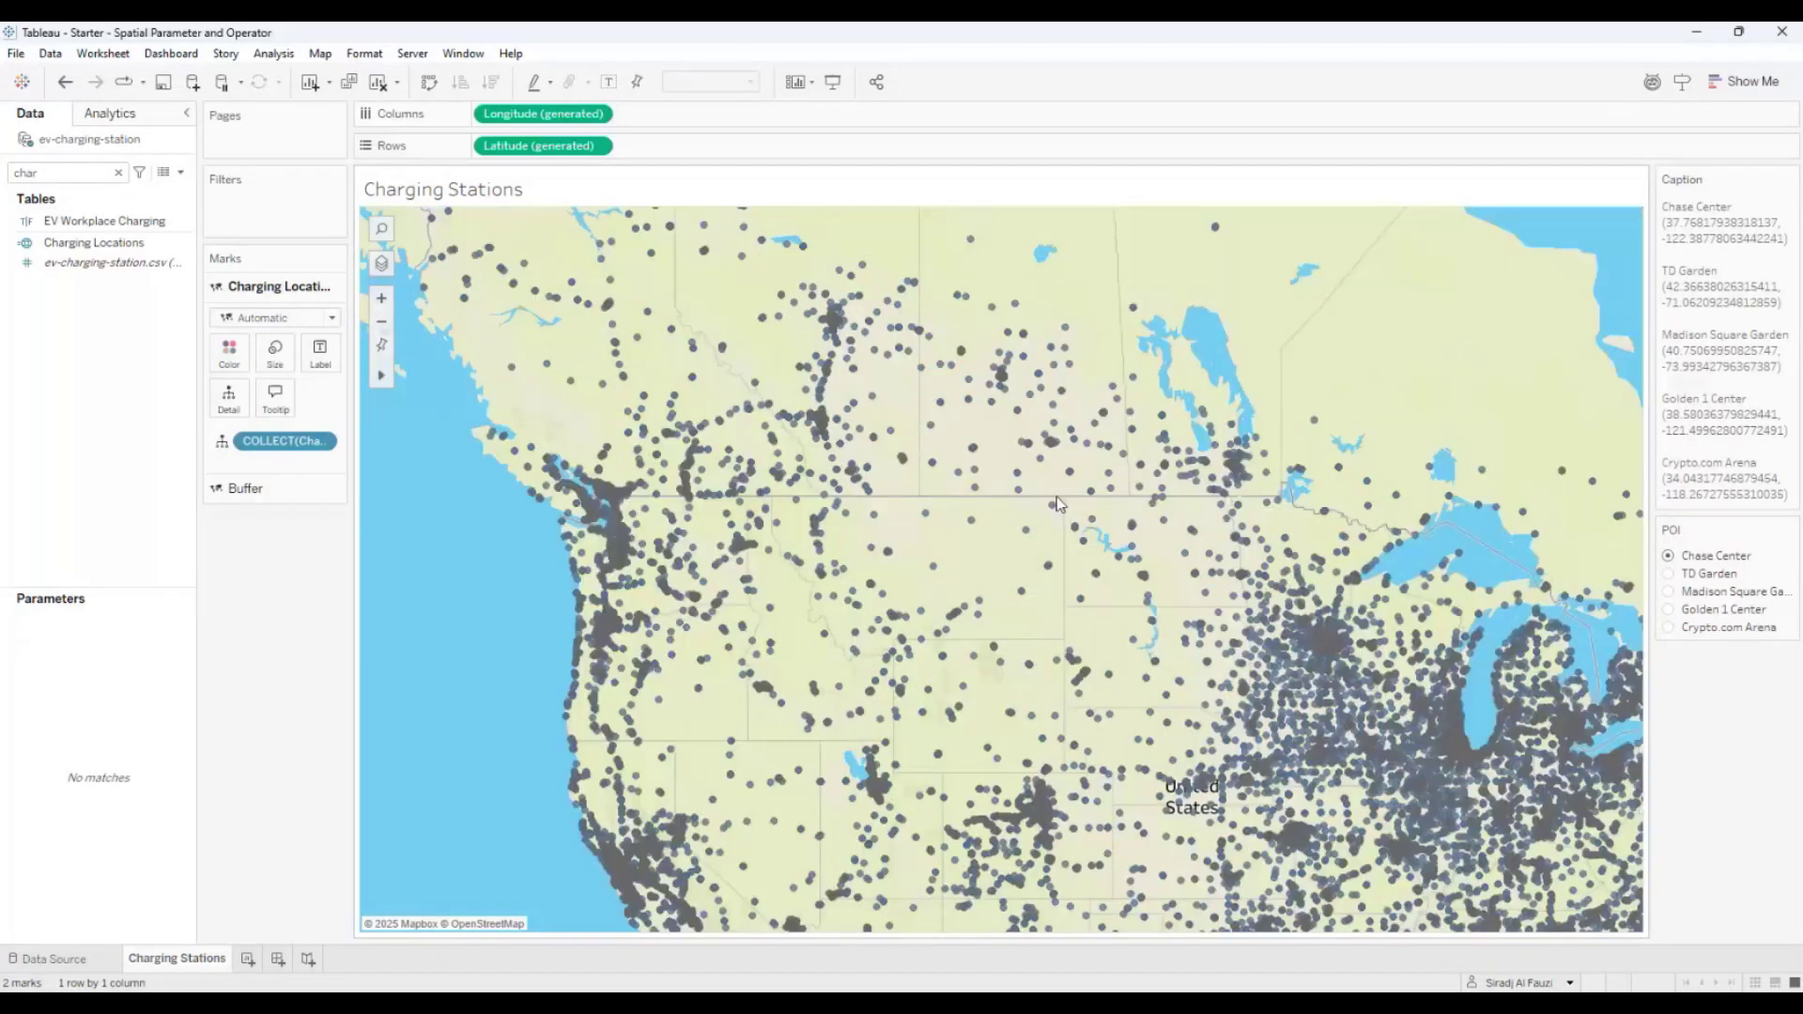
scroll(638, 651, down, 1)
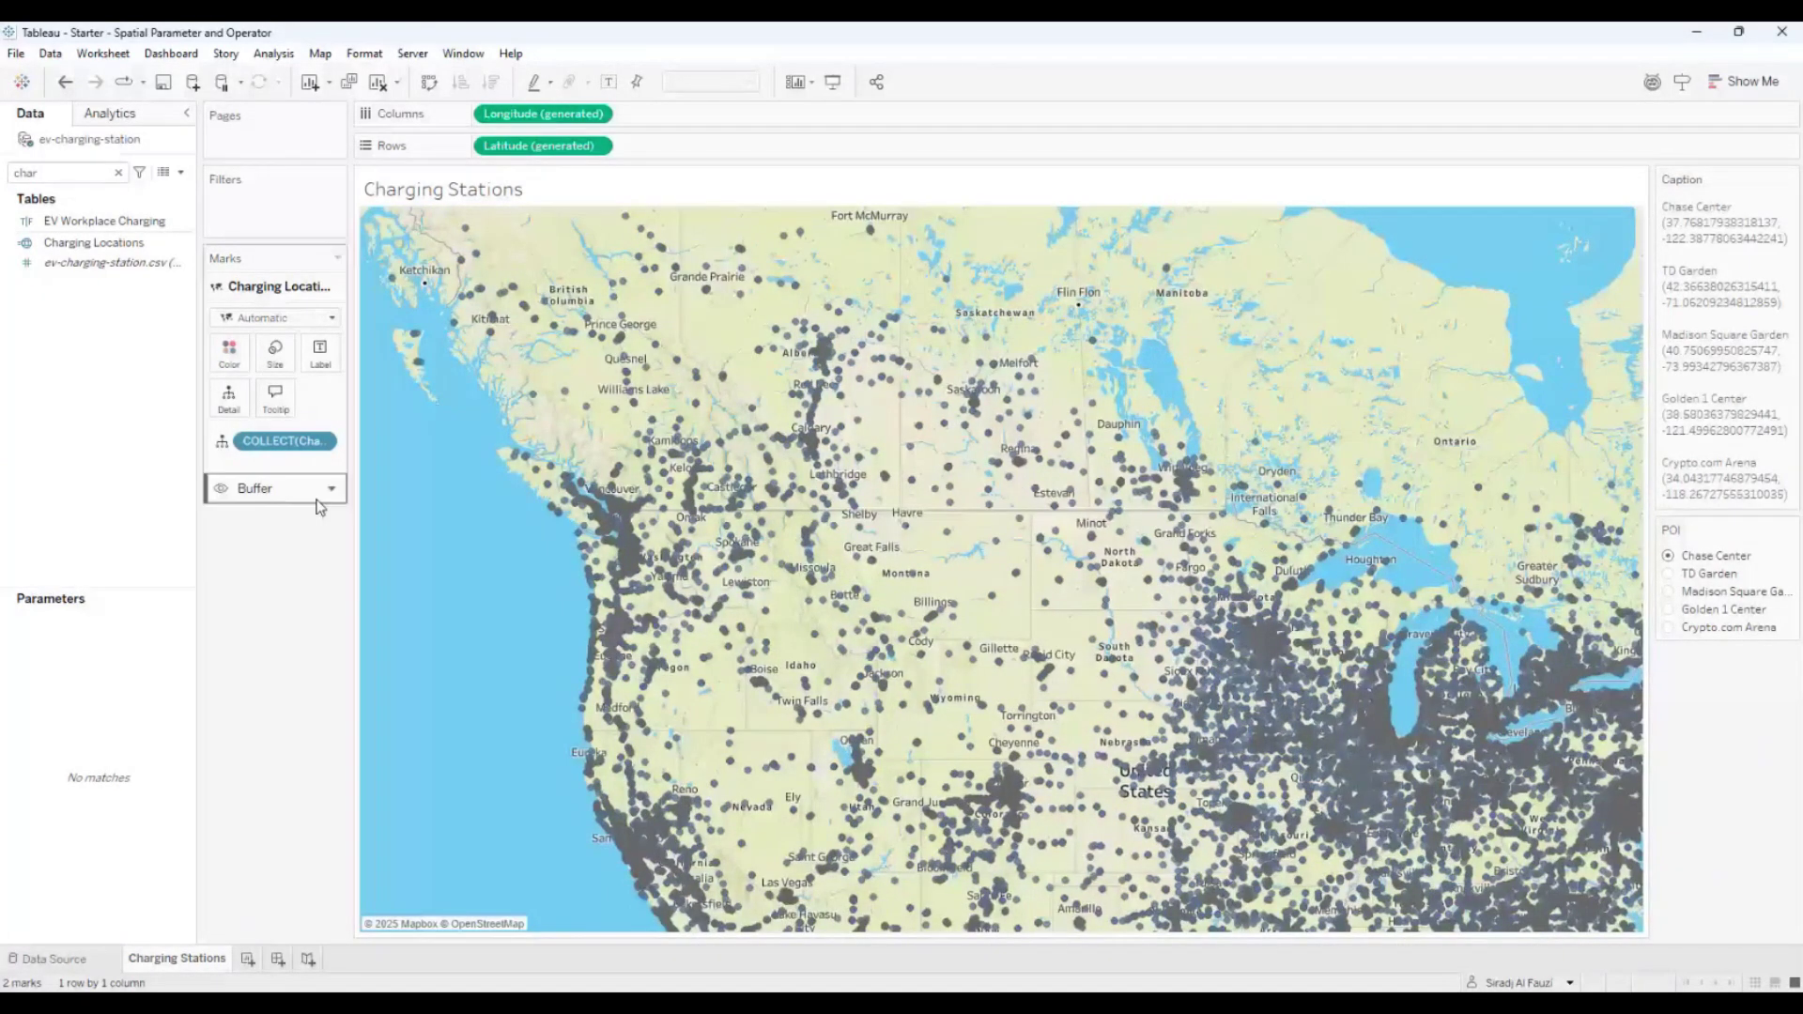
scroll(572, 652, down, 3)
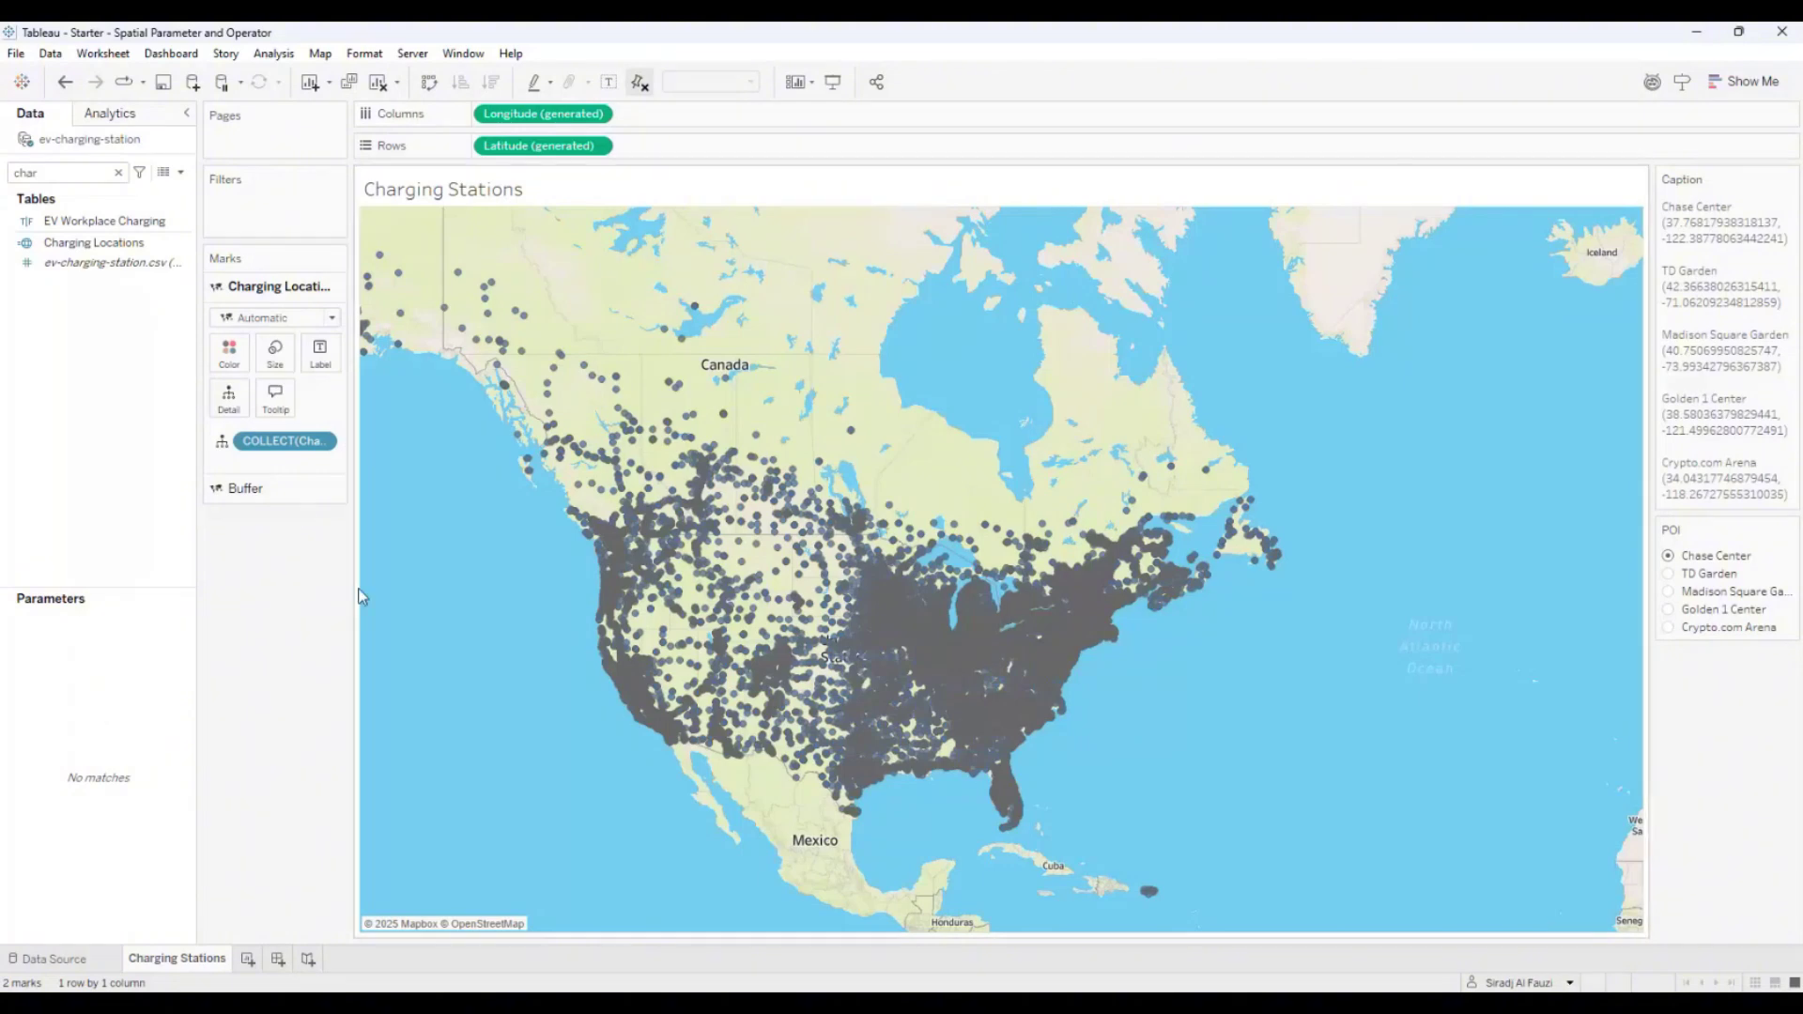
Clear the field search and create a new calculated field named Intersect
click(117, 172)
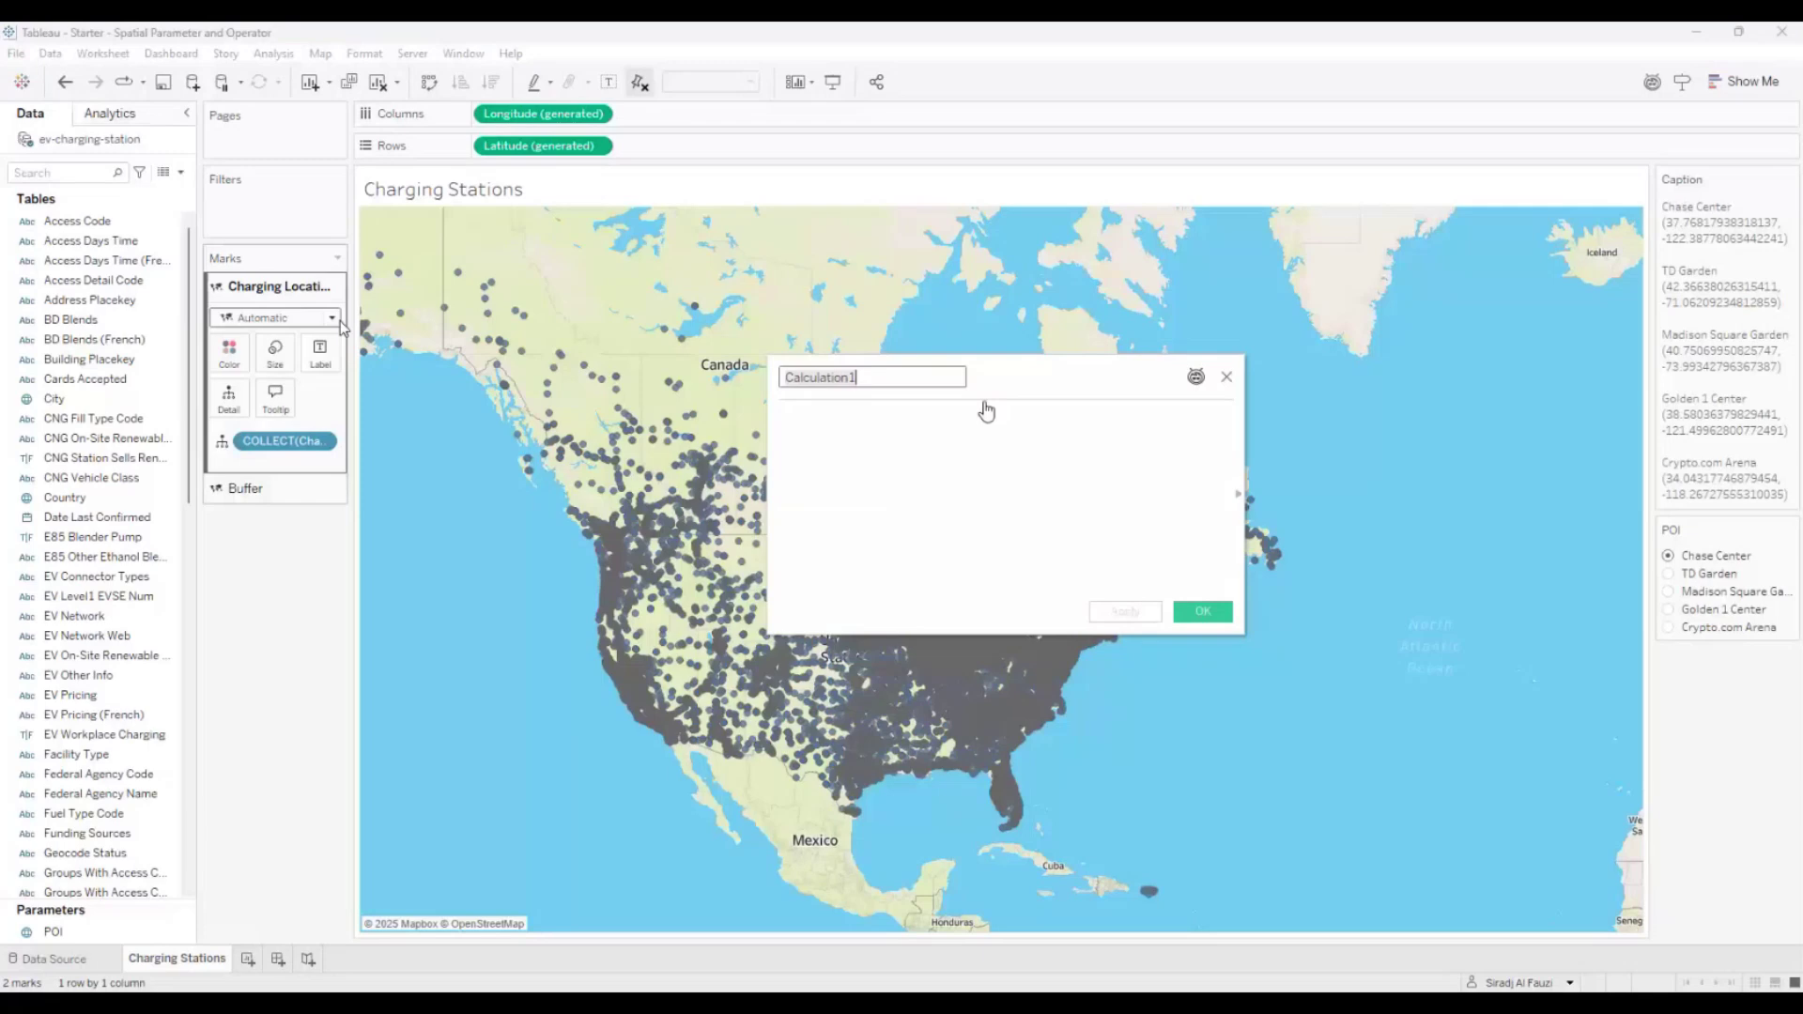
drag(1002, 390, 1164, 439)
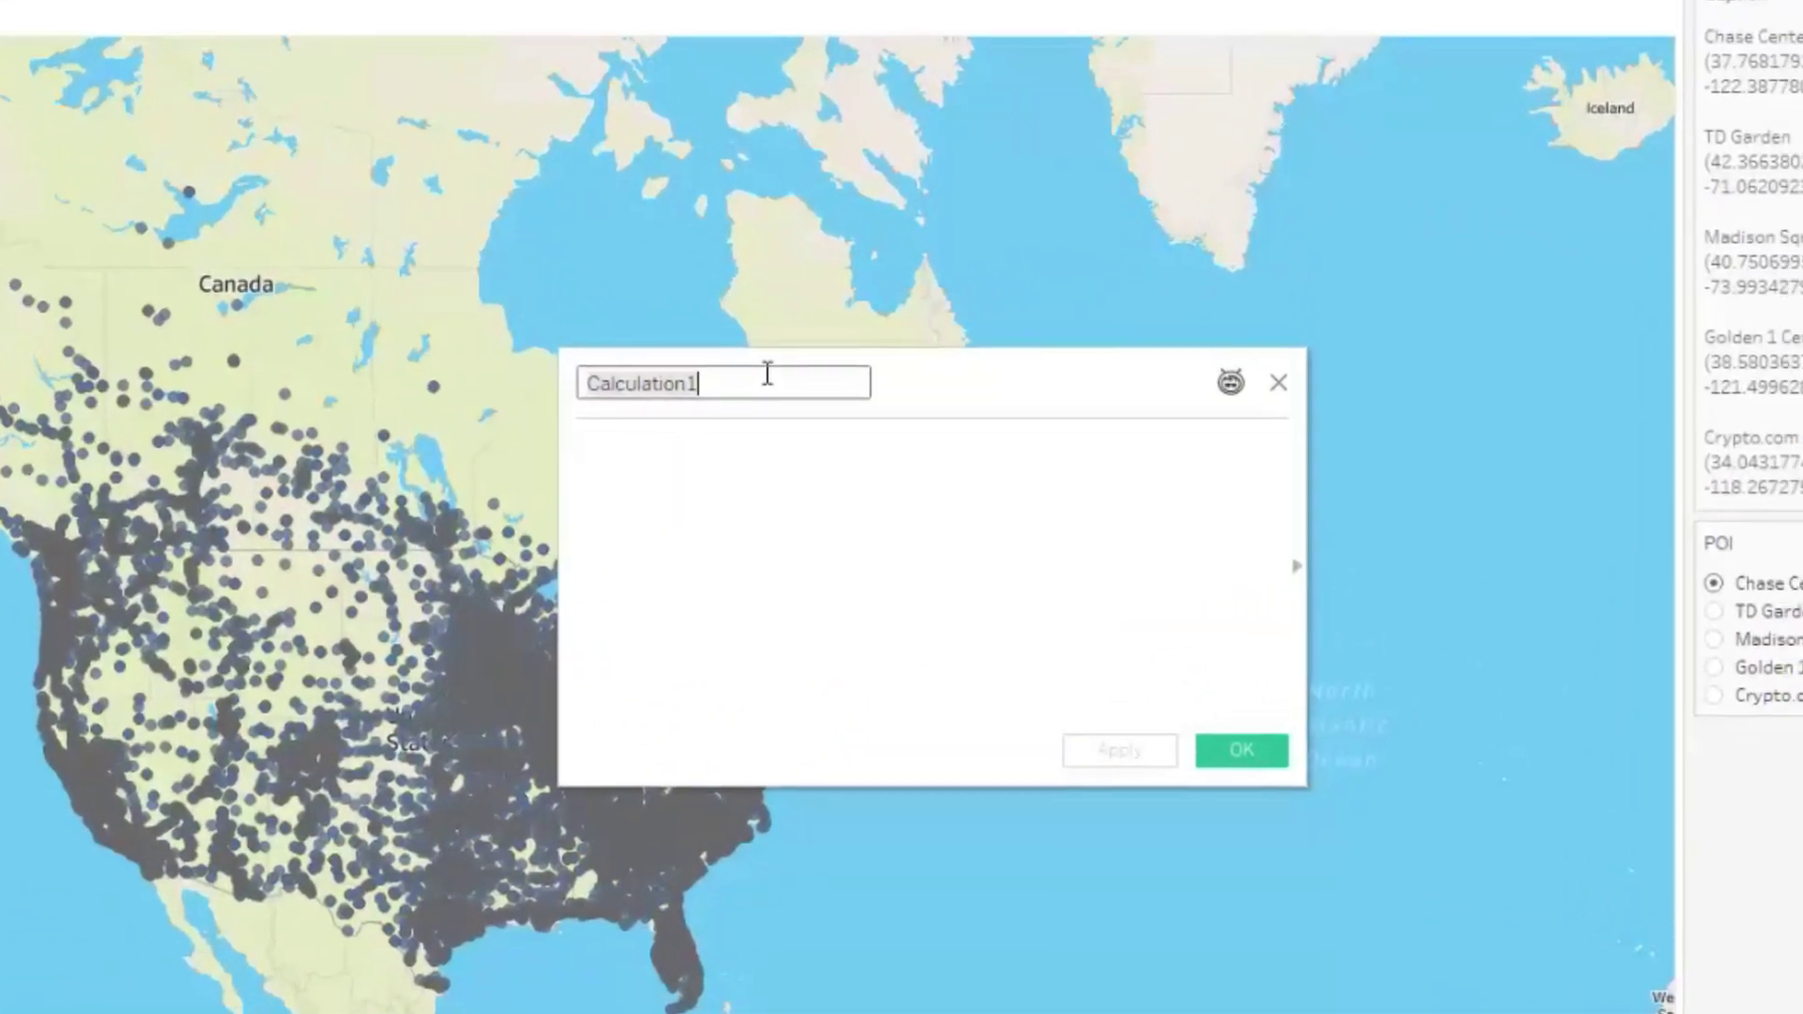
text(Inters)
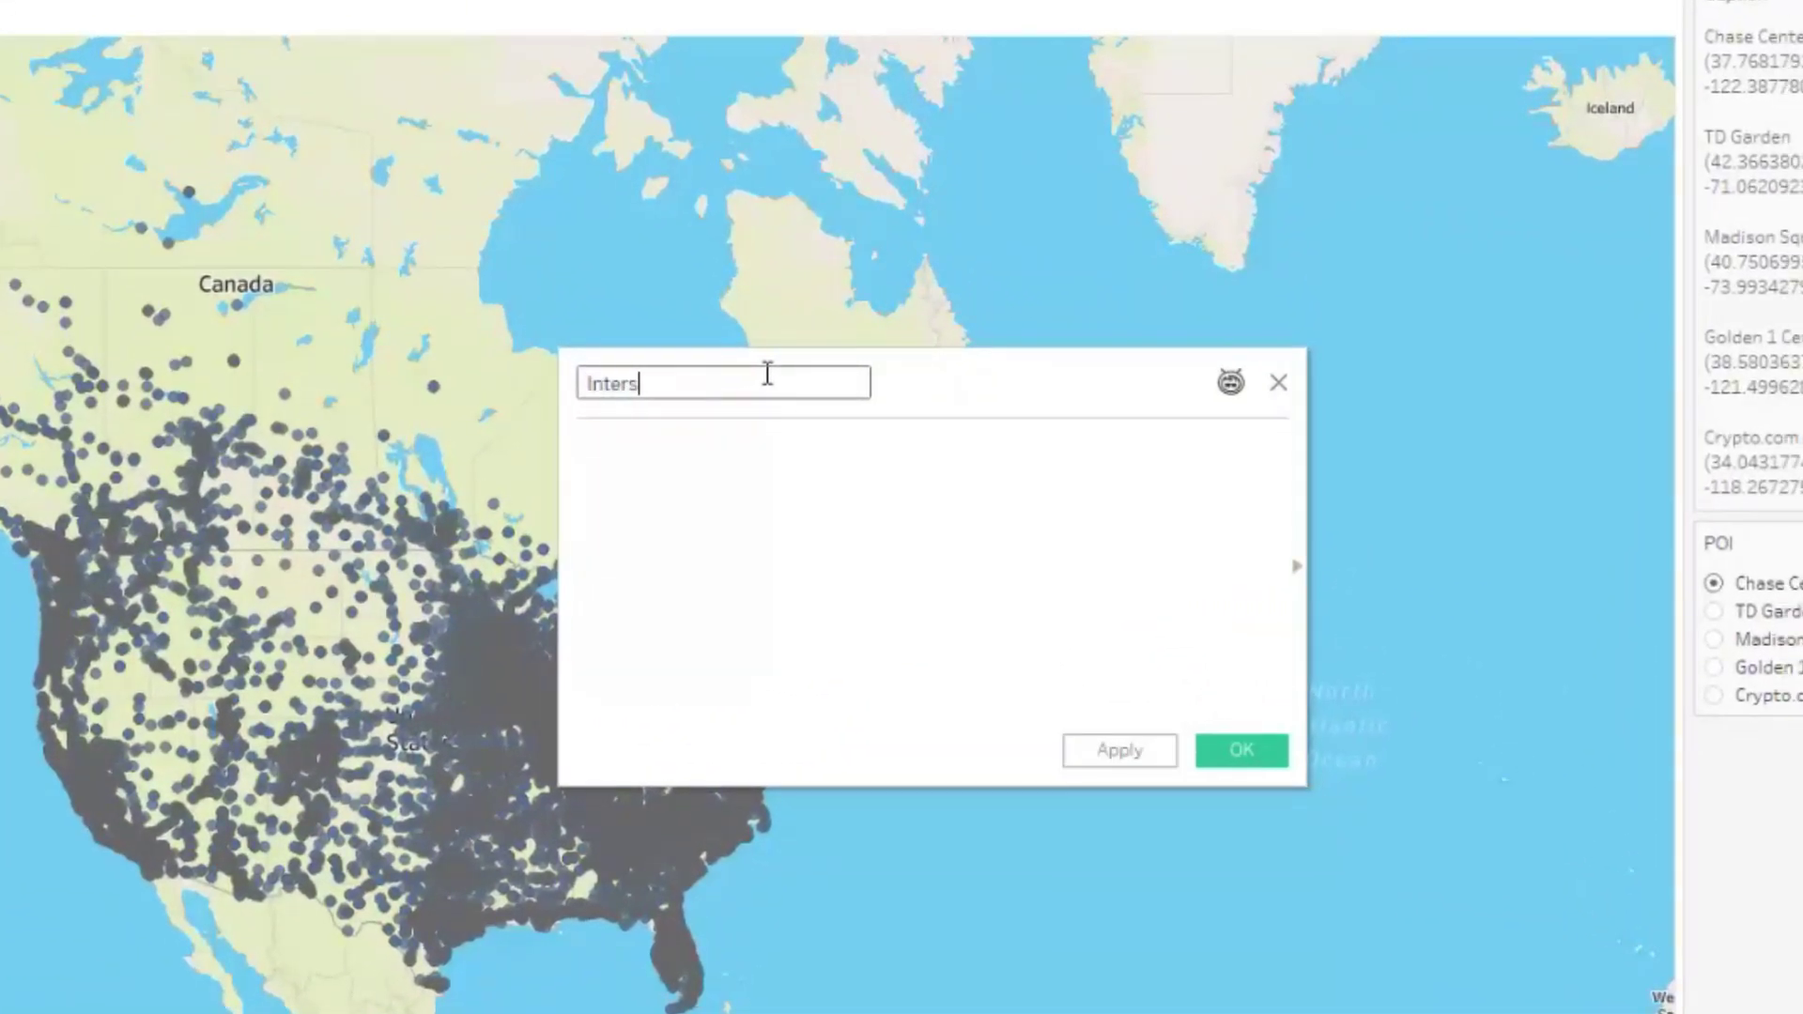
text(ect)
Insert the INTERSECTS function into the Intersect formula
click(850, 509)
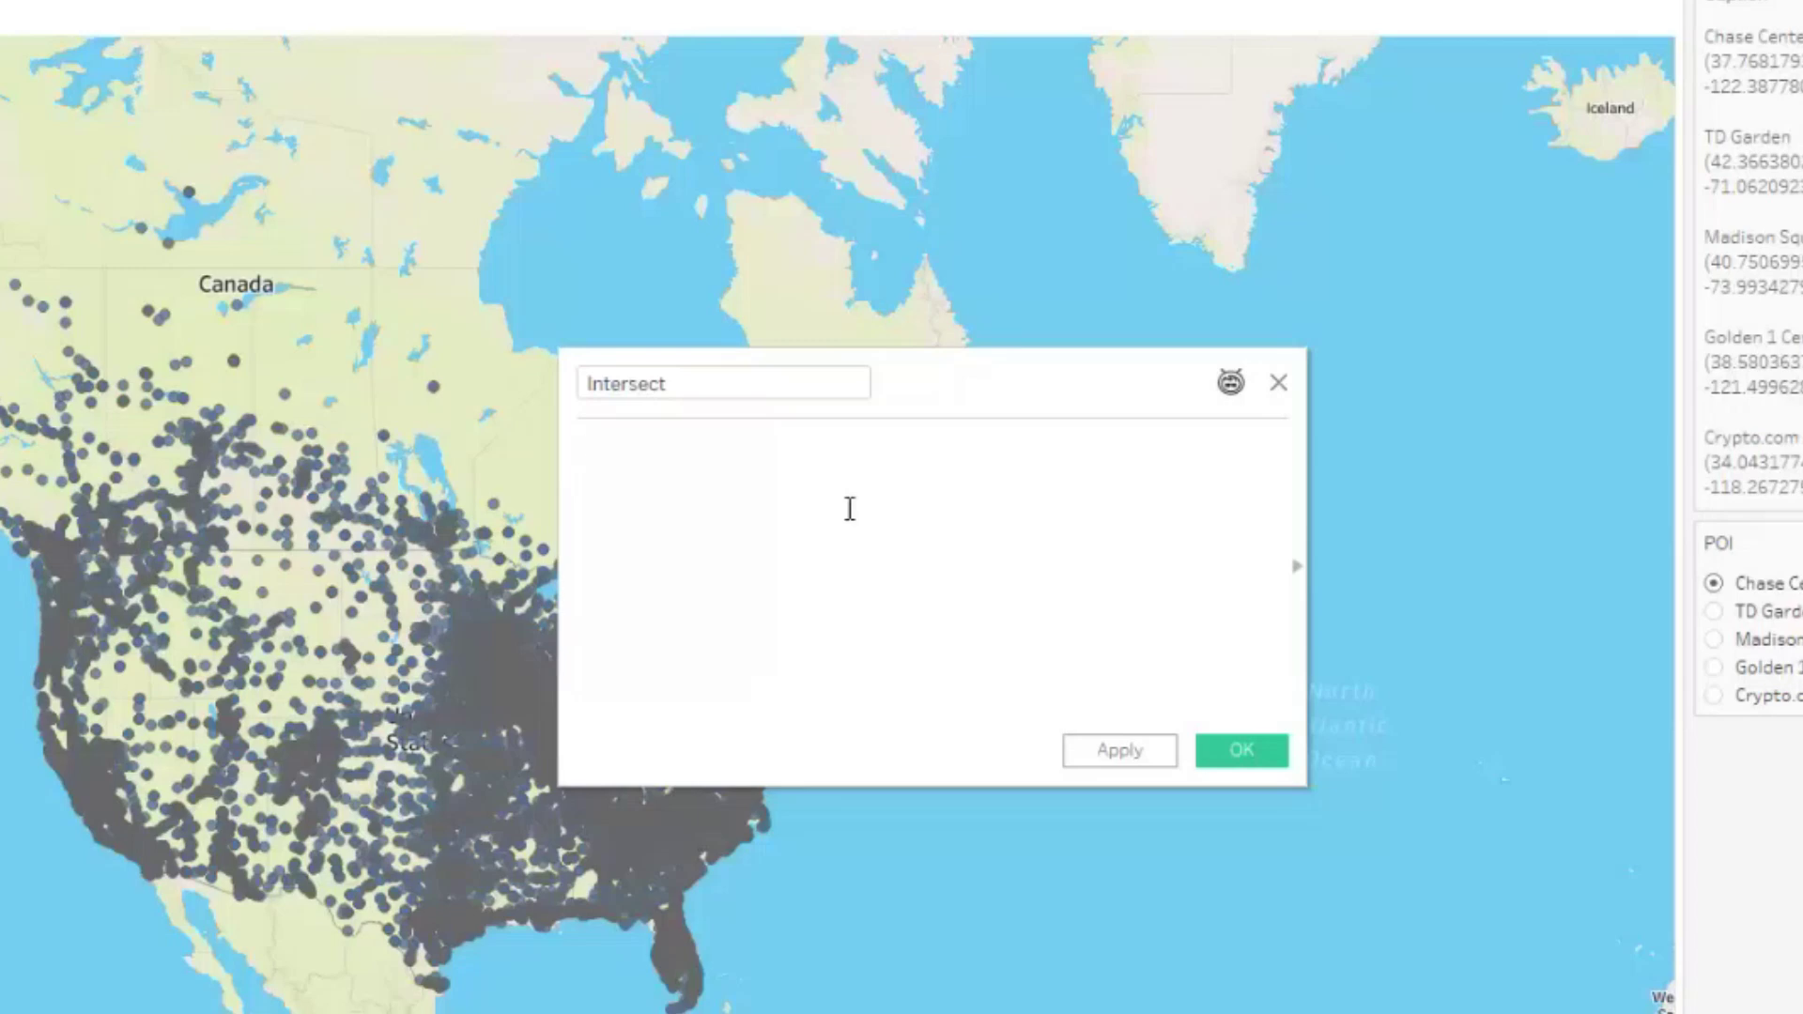
text(In)
key(BackSpace)
key(BackSpace)
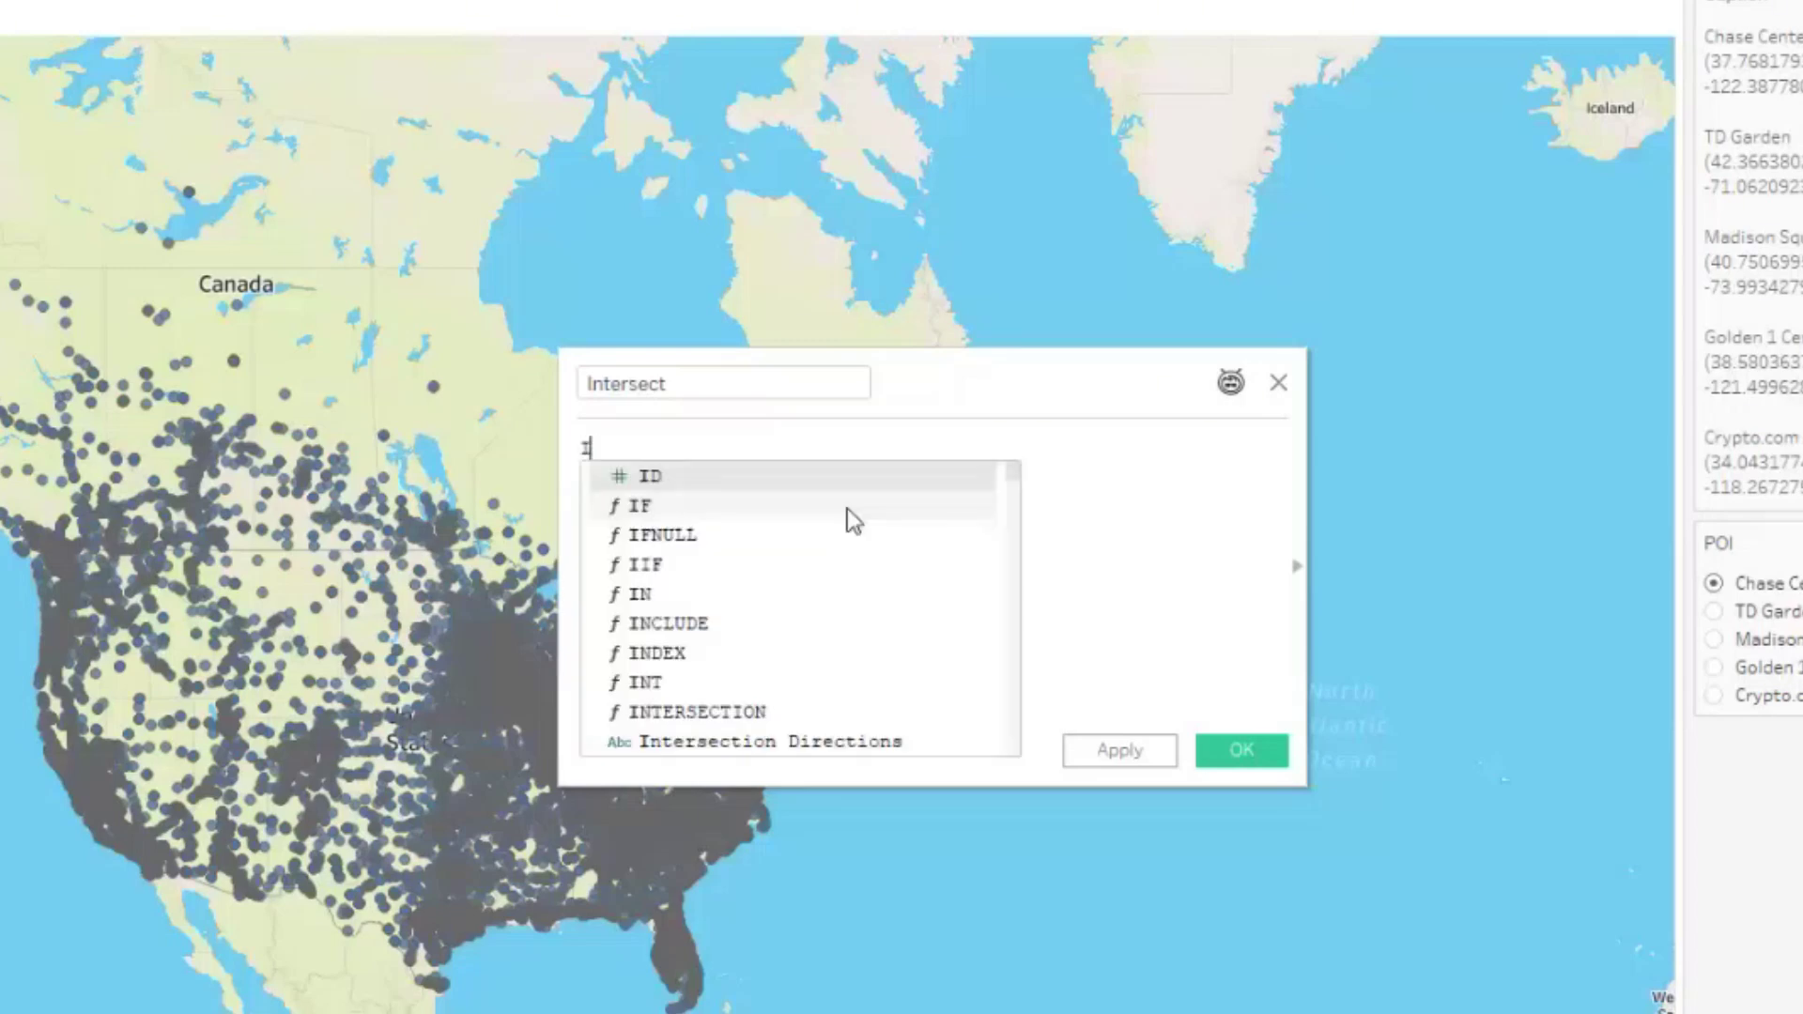
text(interse)
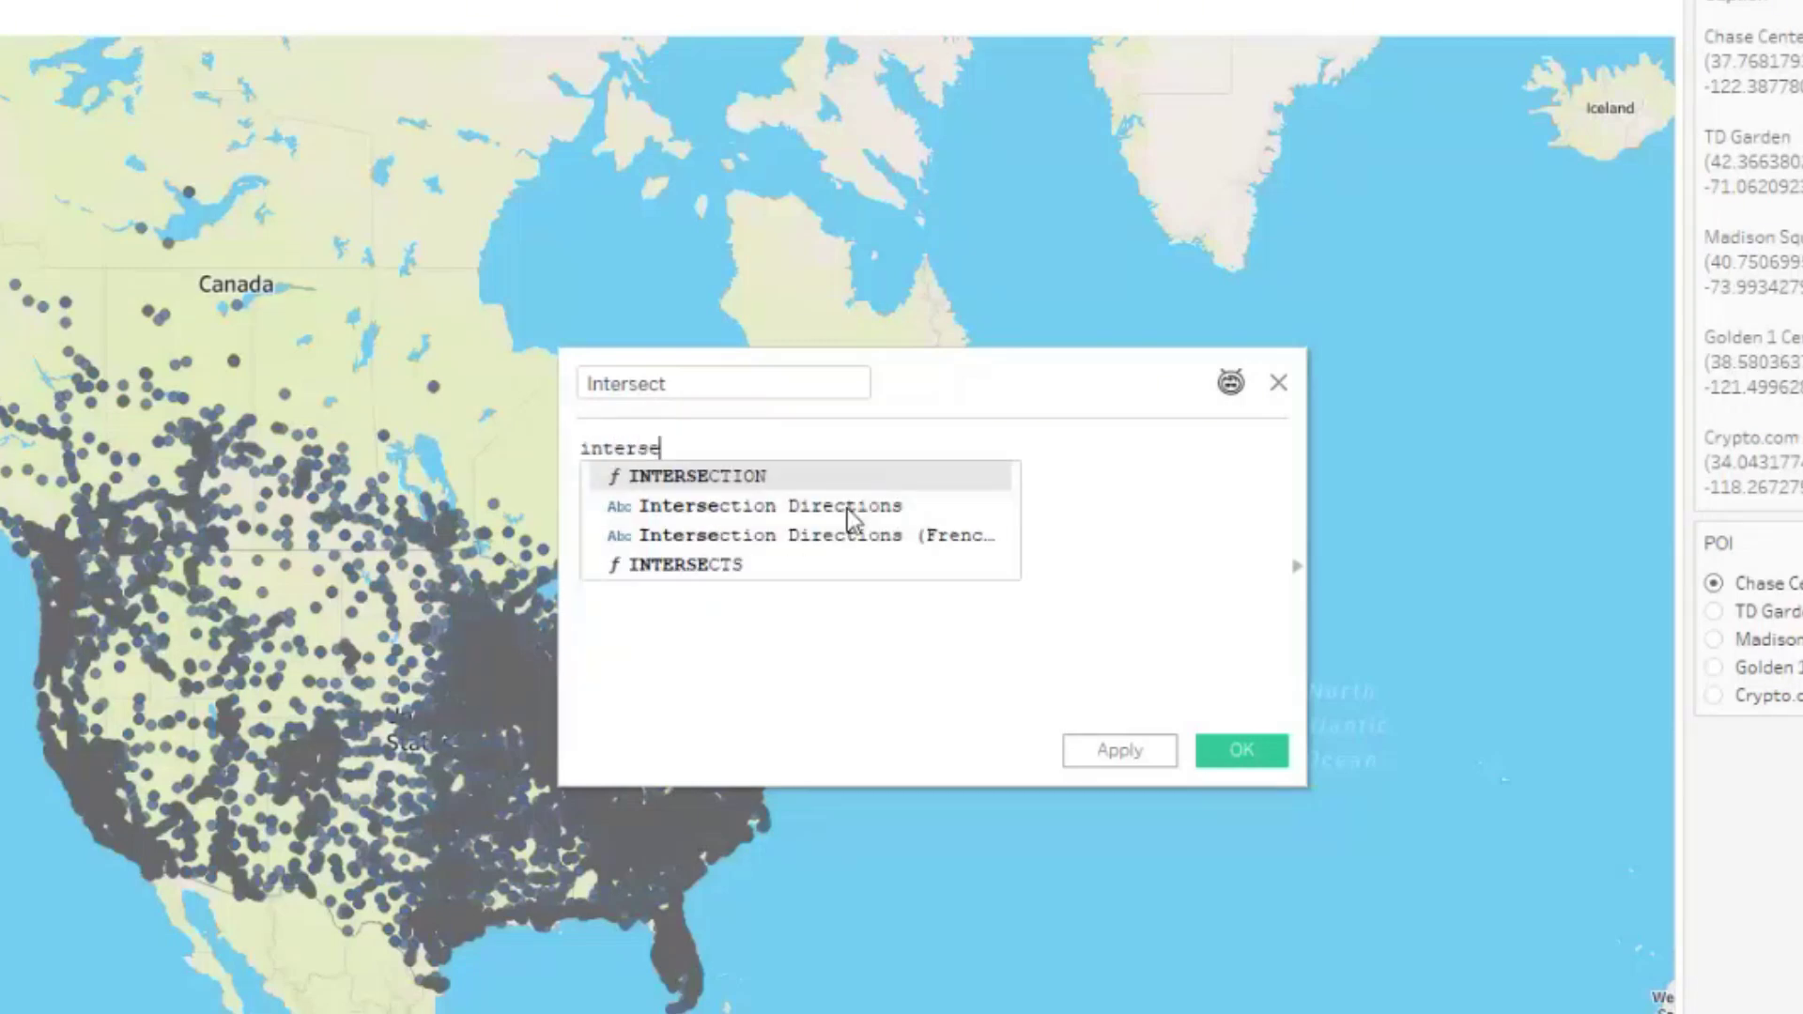
double_click(780, 561)
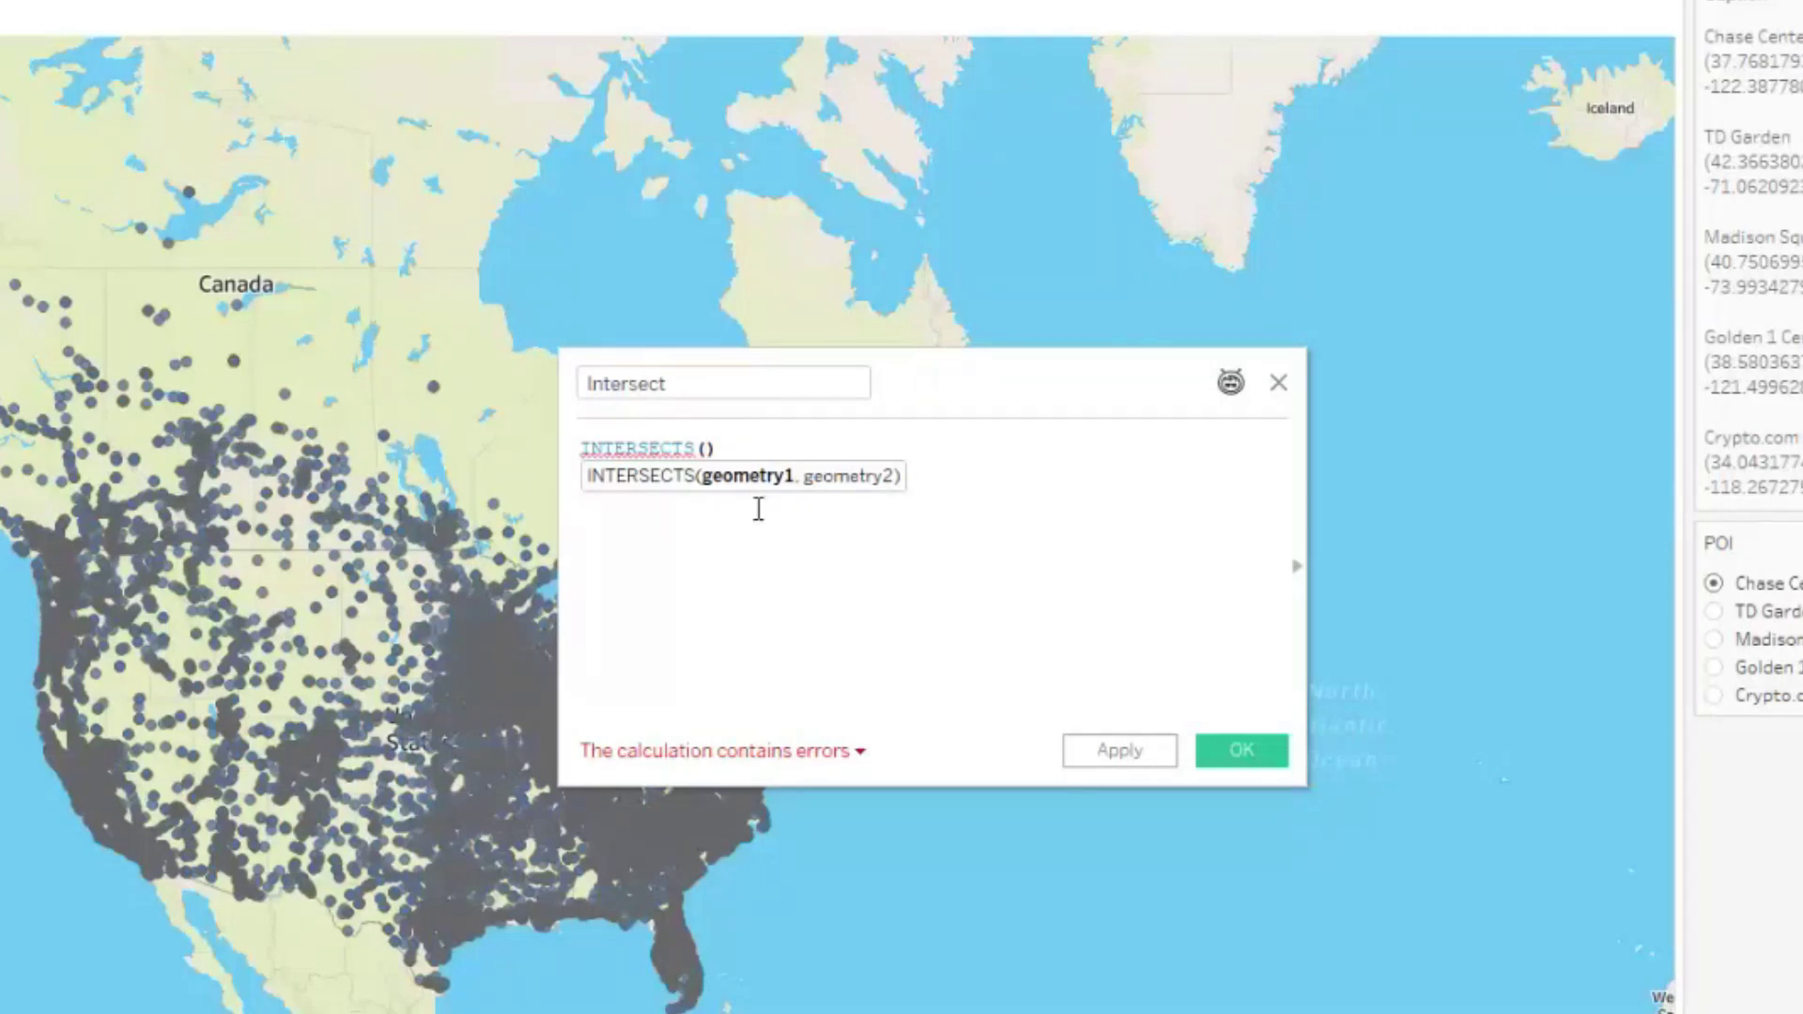
Use Buffer and Charging Locations as the two INTERSECTS geometries, and save the calculated field
text(Bu)
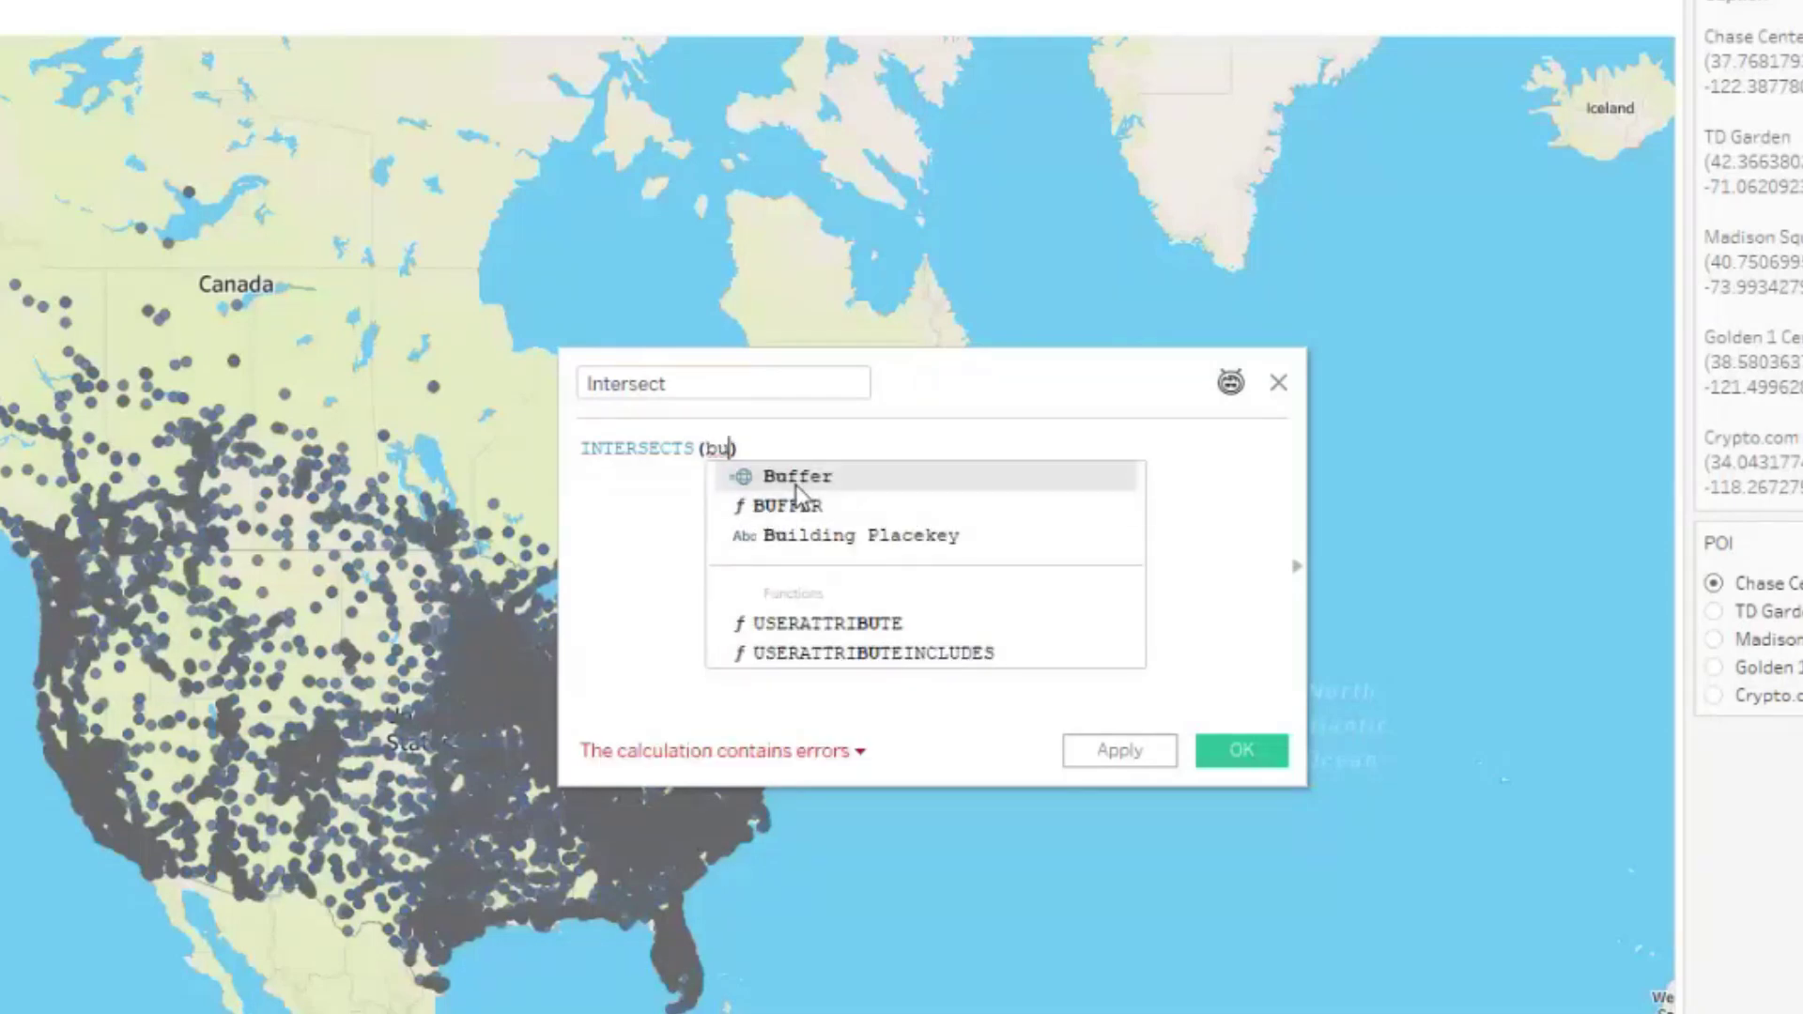
double_click(796, 484)
text(, )
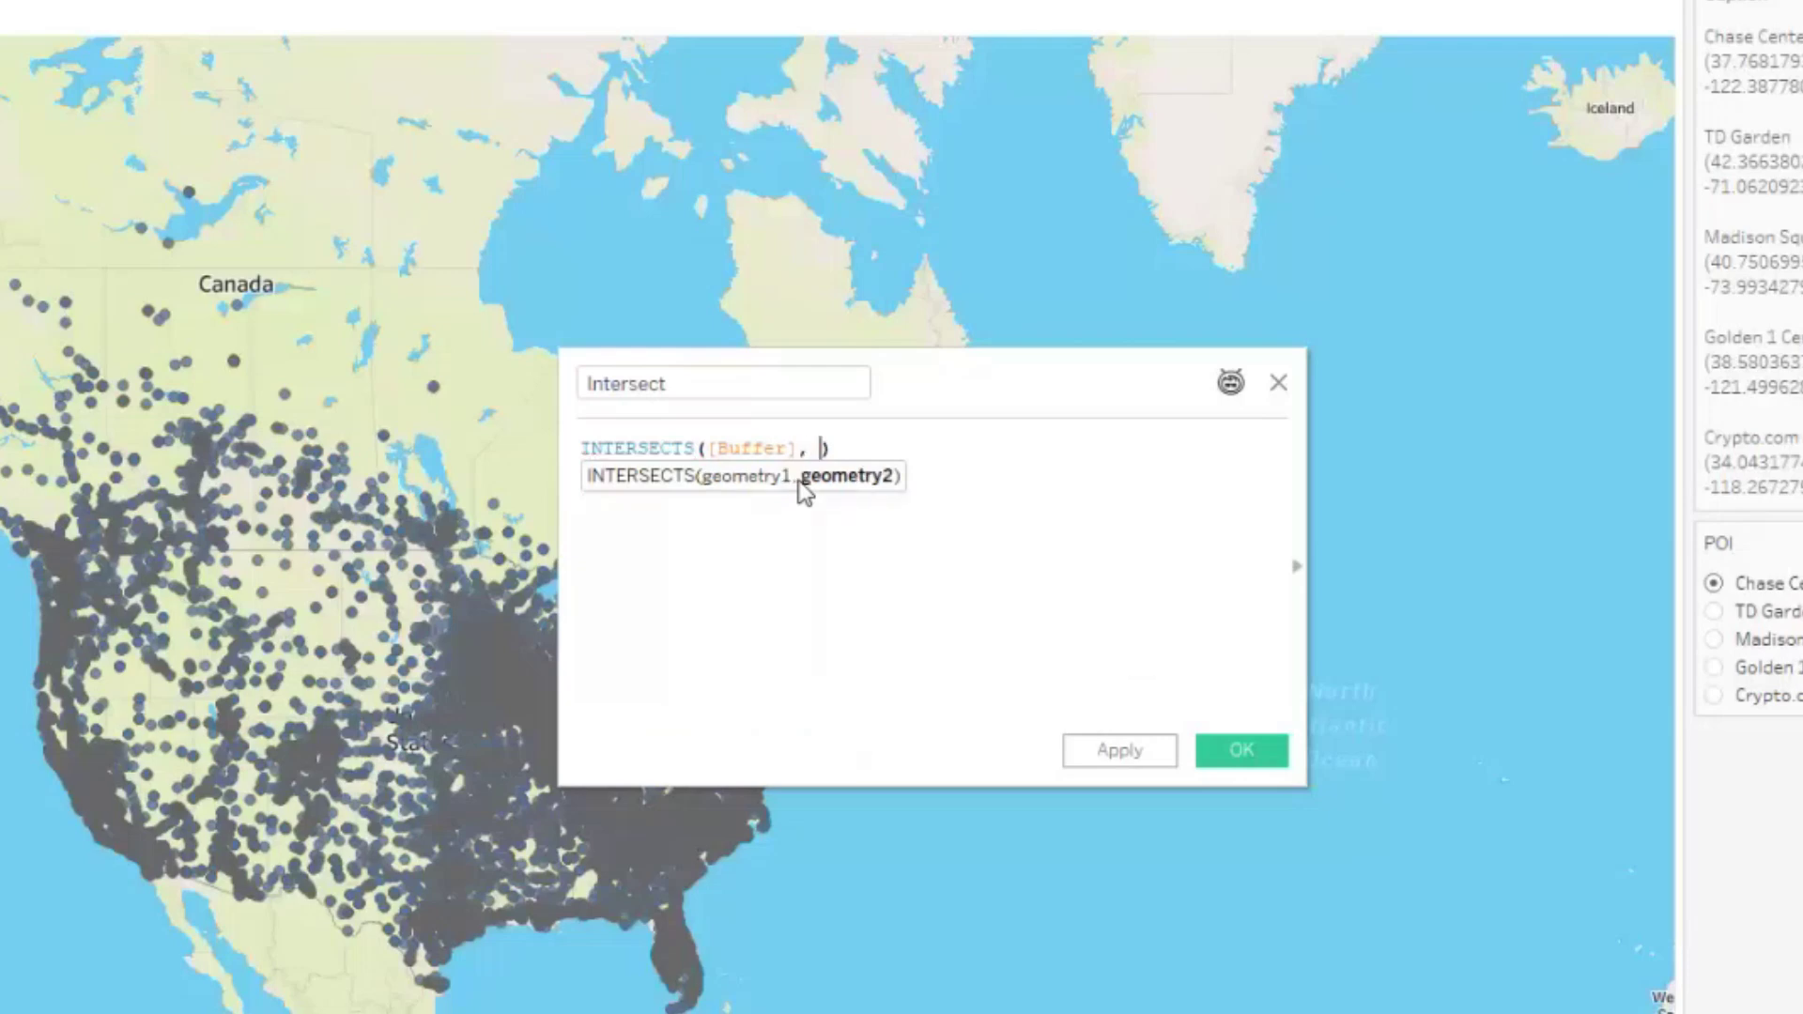
text(char)
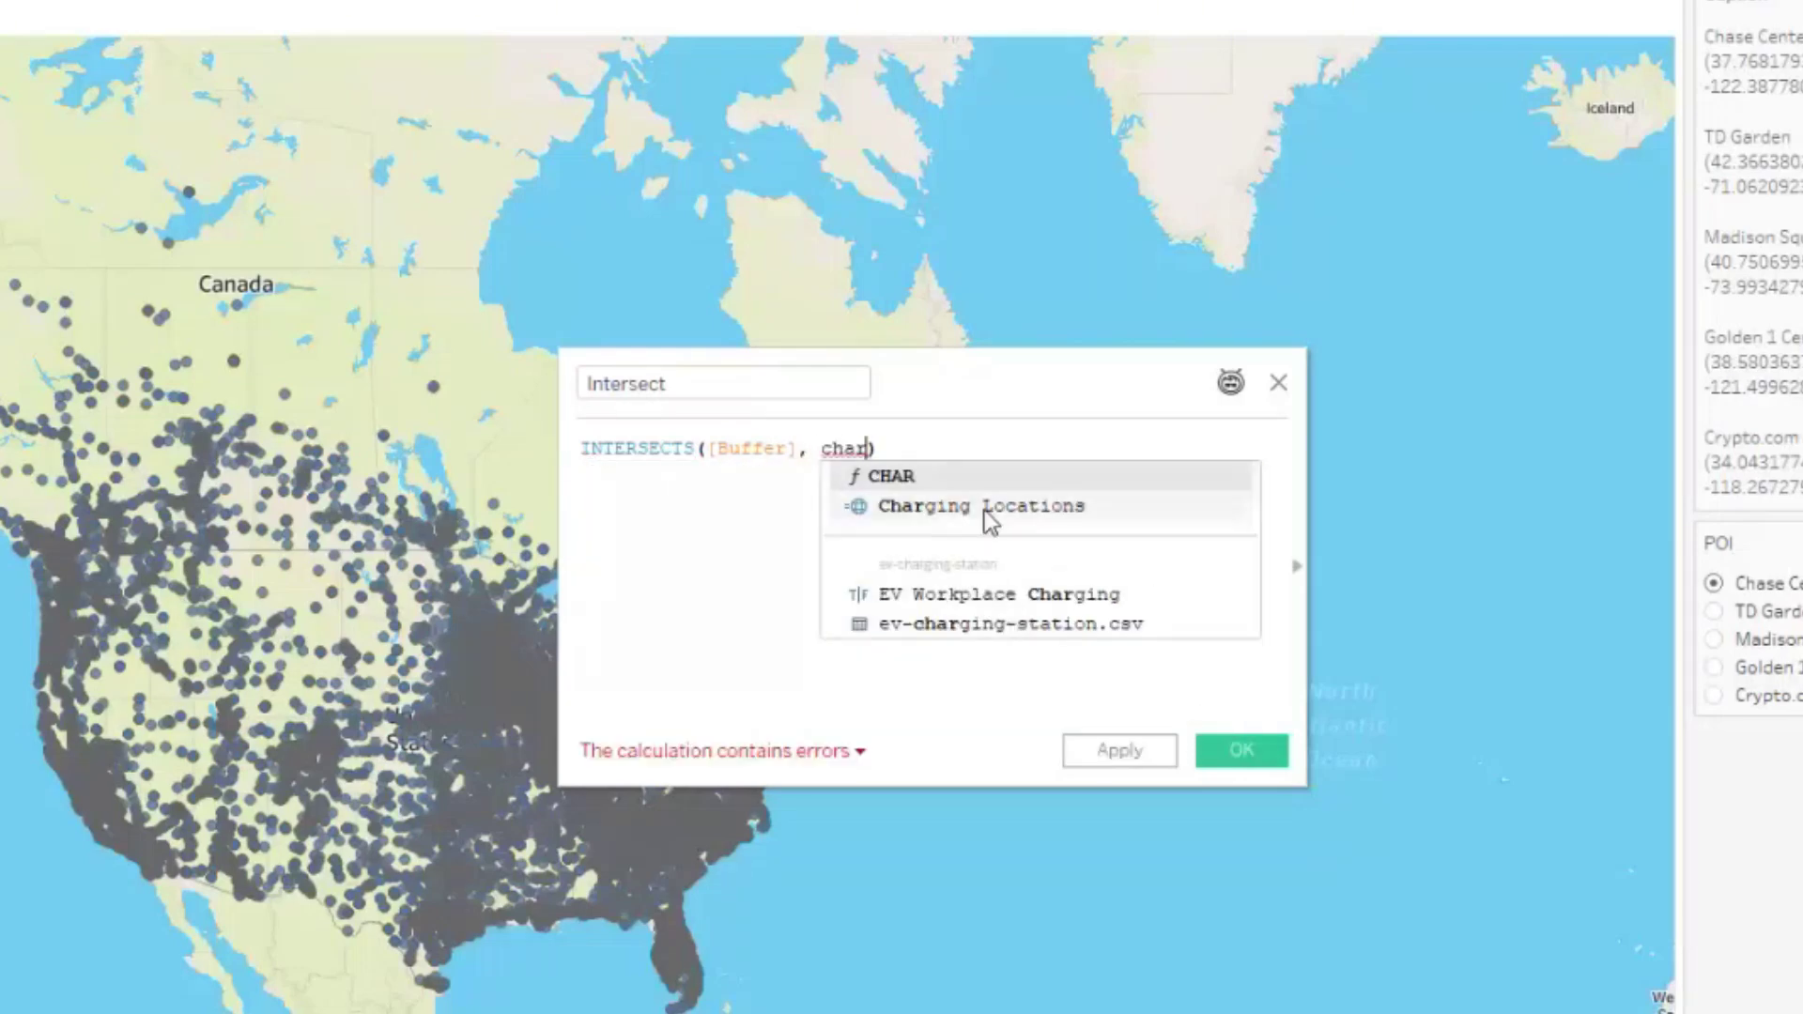
double_click(984, 510)
click(1112, 750)
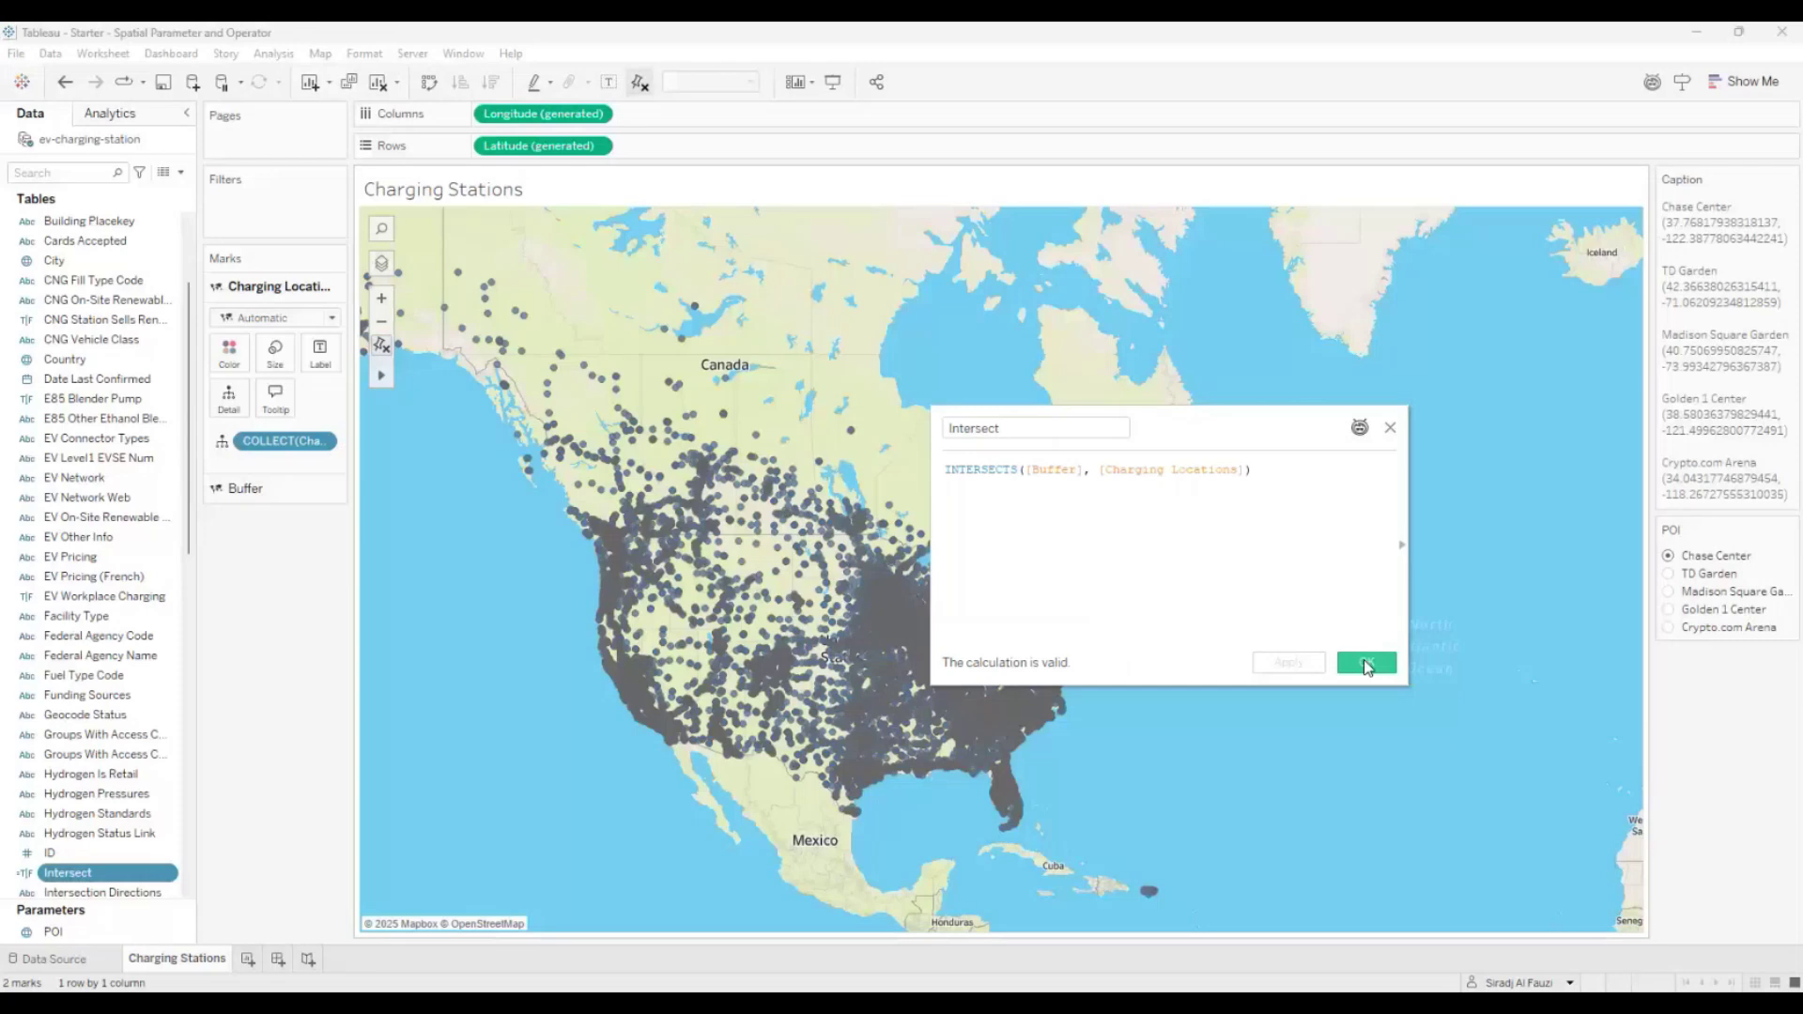
click(1365, 663)
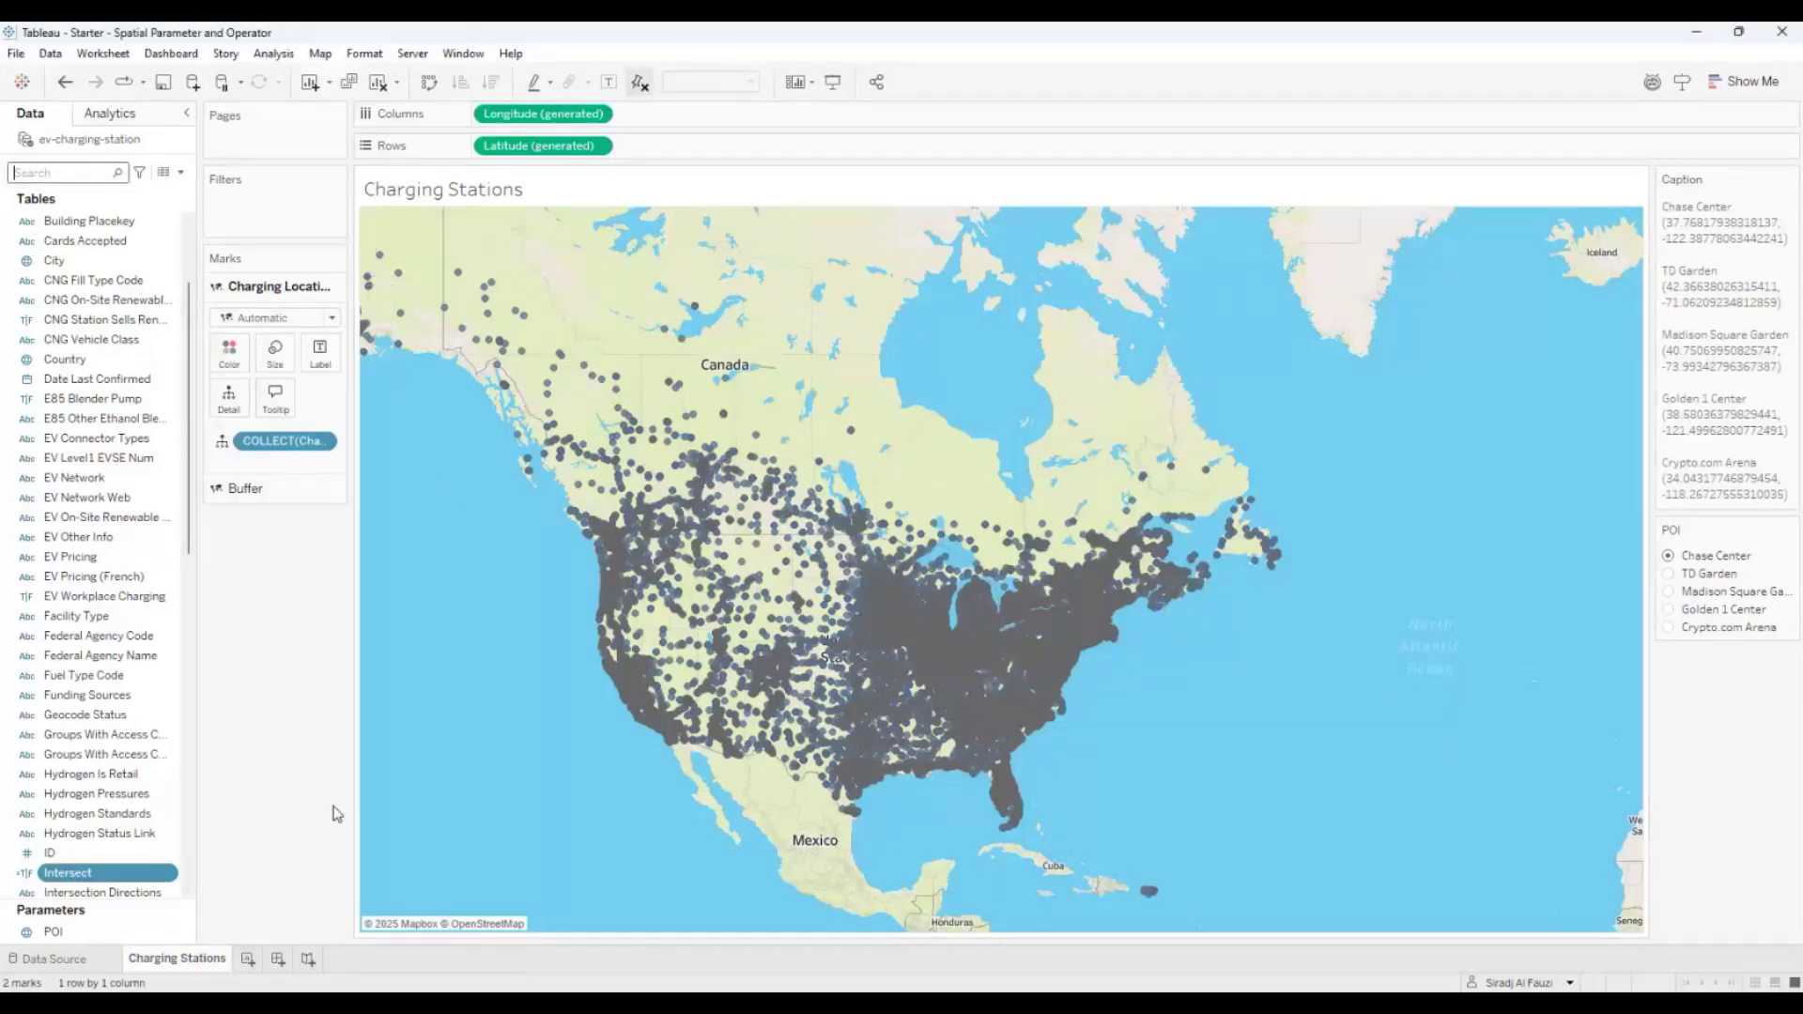
Filter the map by Intersect, keeping only True, and reset the map view to fit the remaining marks
drag(68, 872, 237, 216)
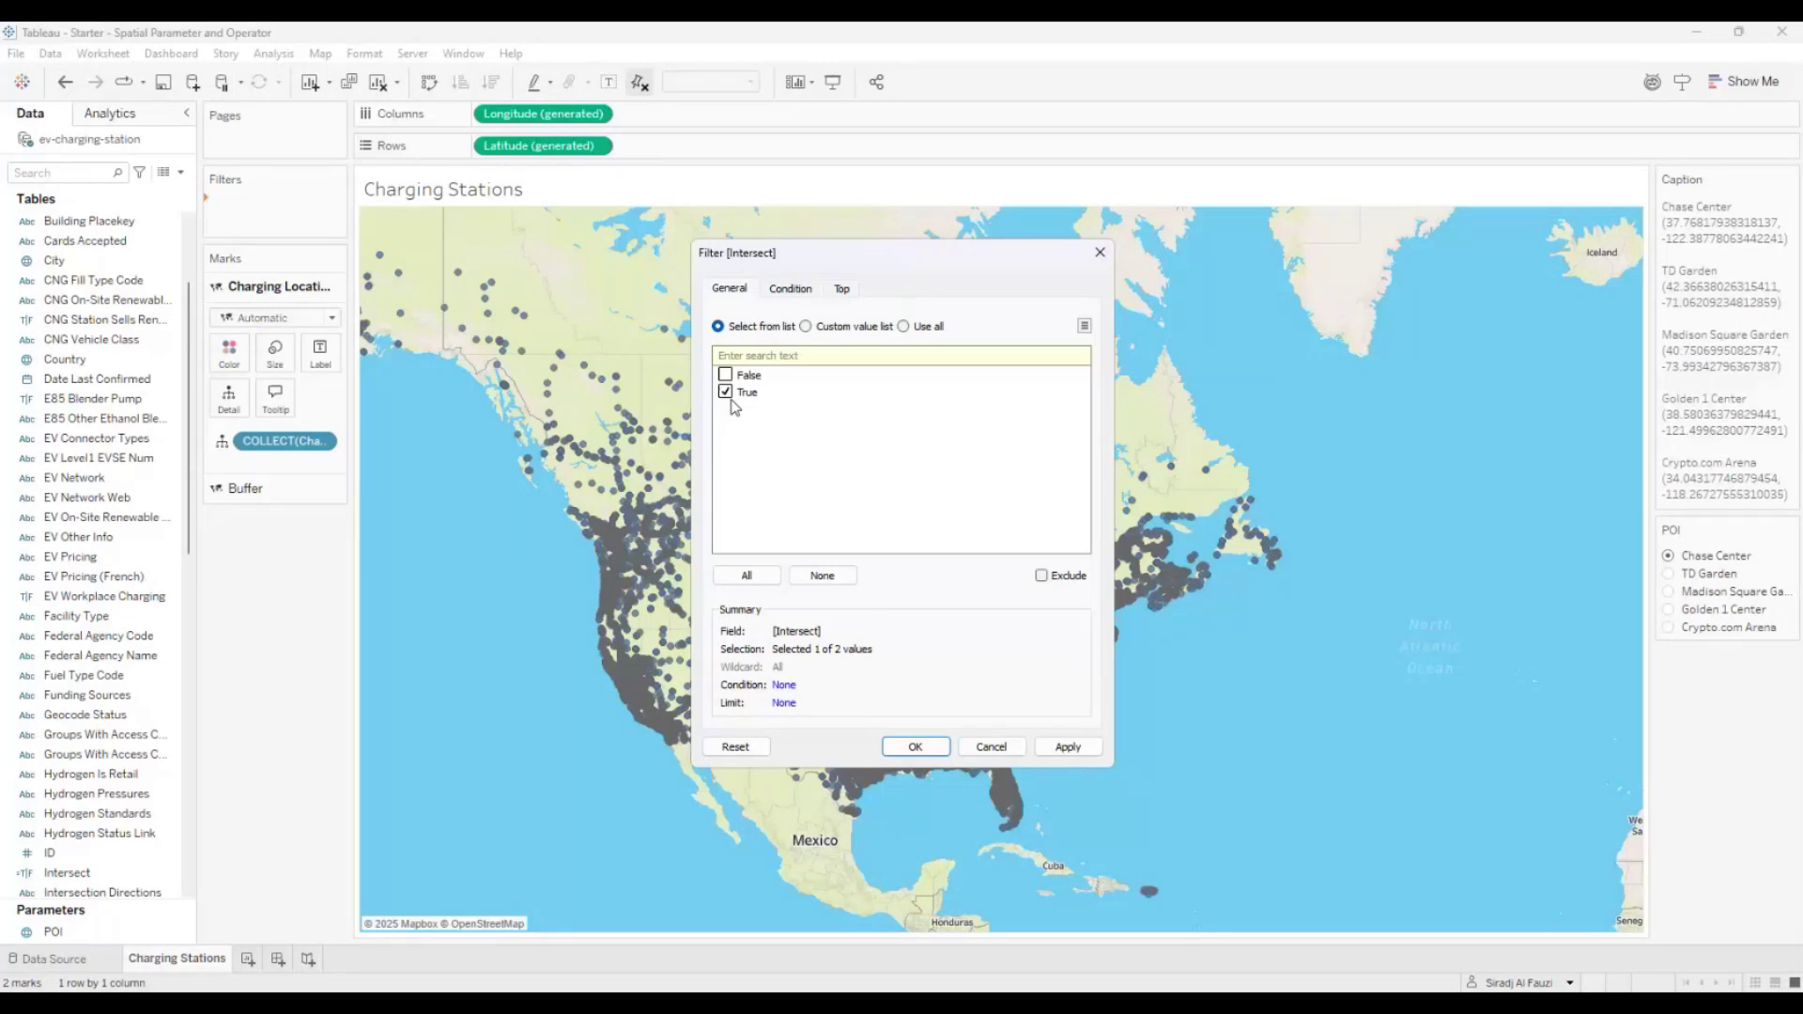
click(1069, 747)
click(925, 747)
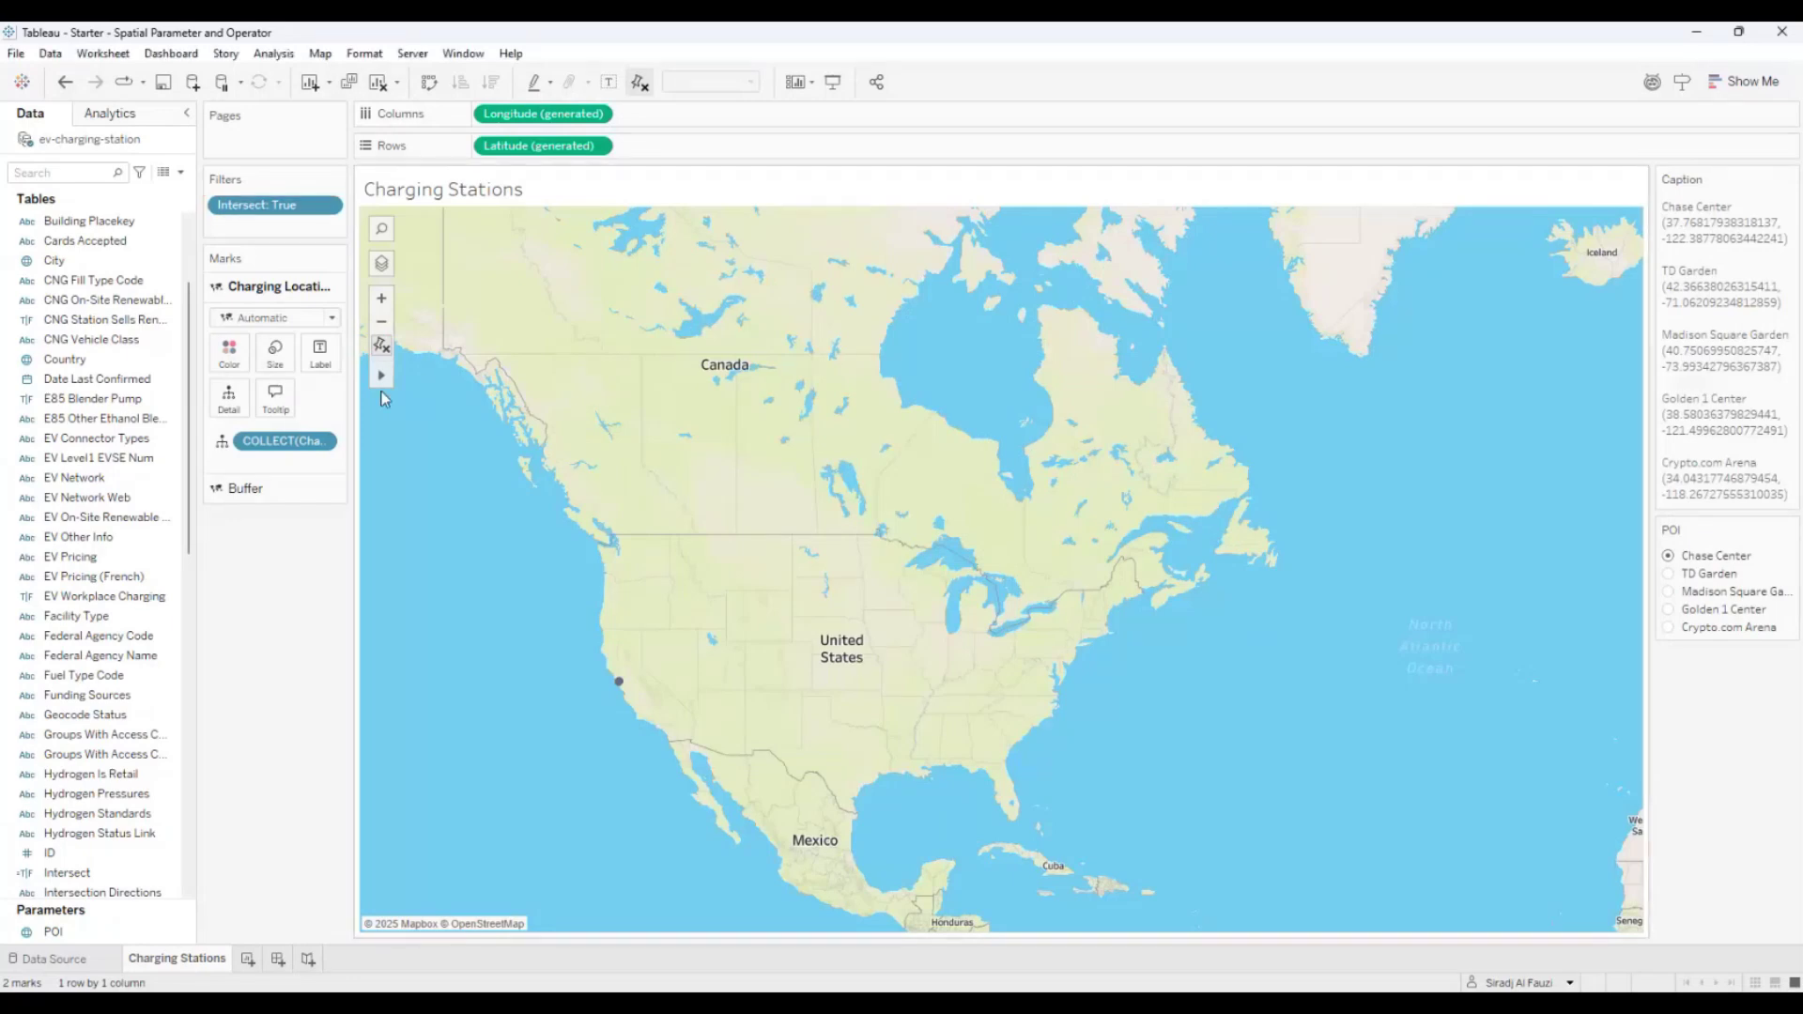
click(381, 346)
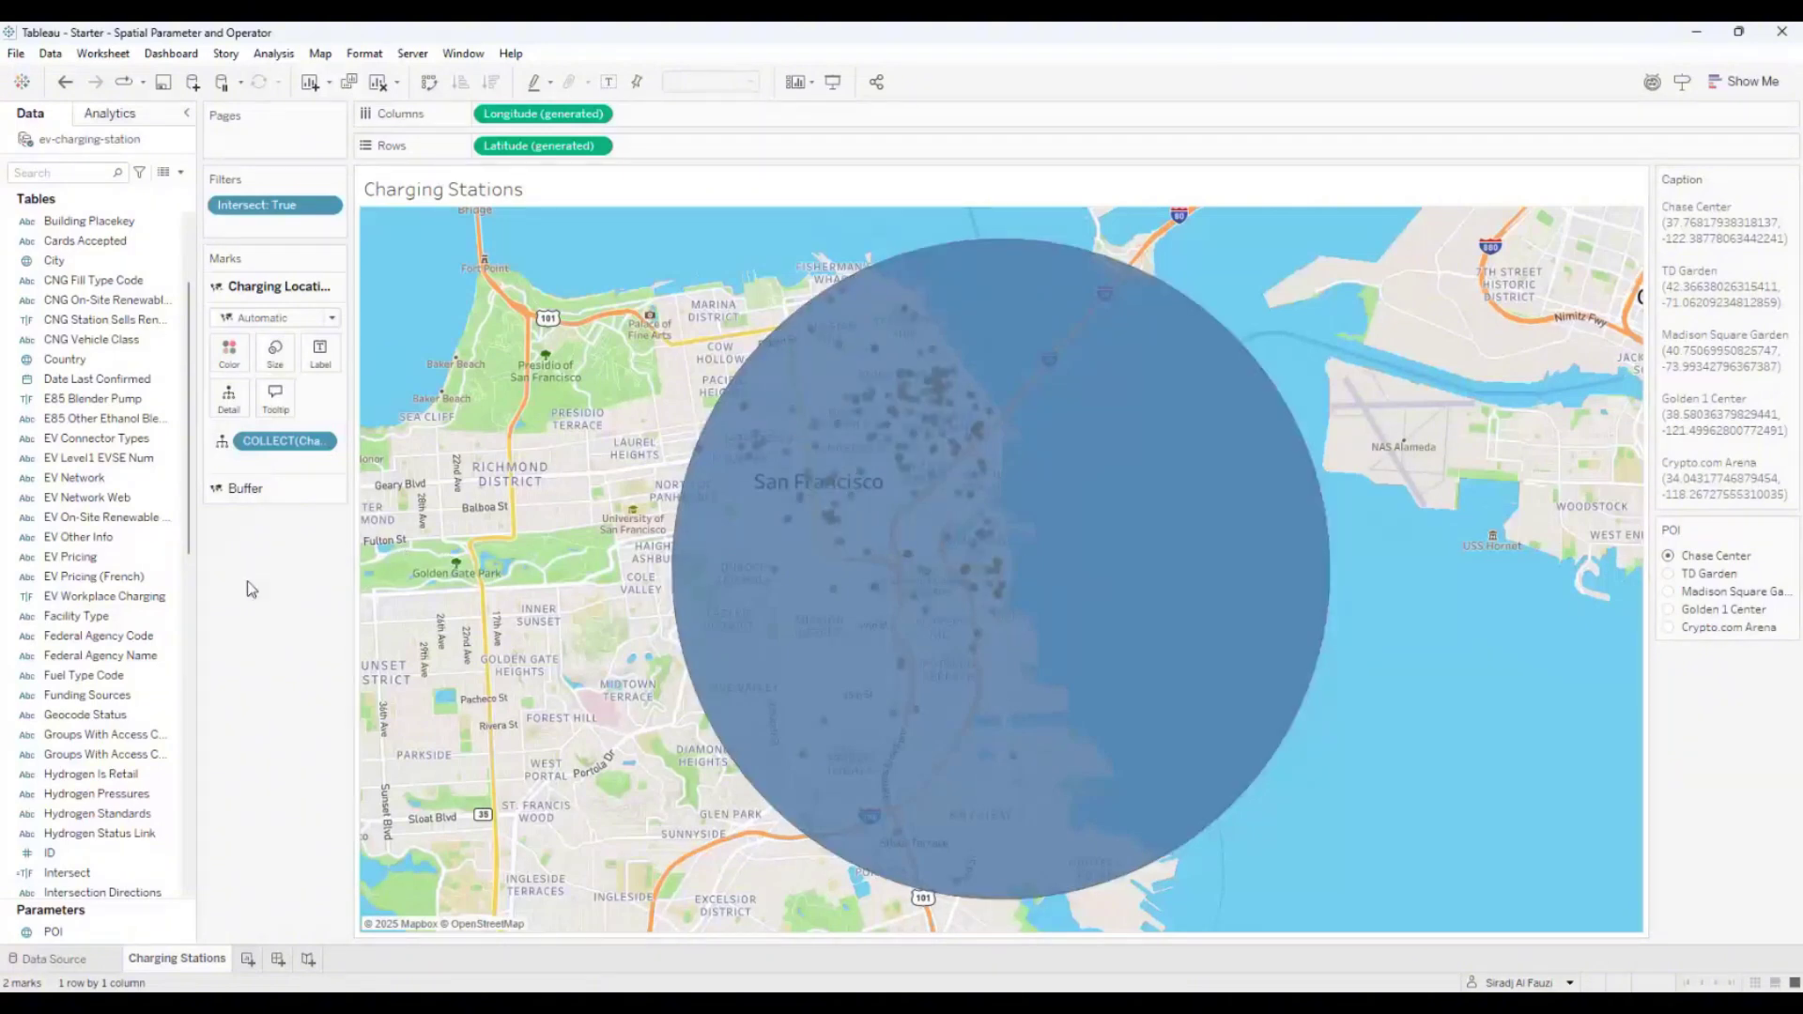
Find the Buffer calculated field and examine the distance argument in its formula, closing the formula without changes
click(36, 172)
text(buf)
key(BackSpace)
key(BackSpace)
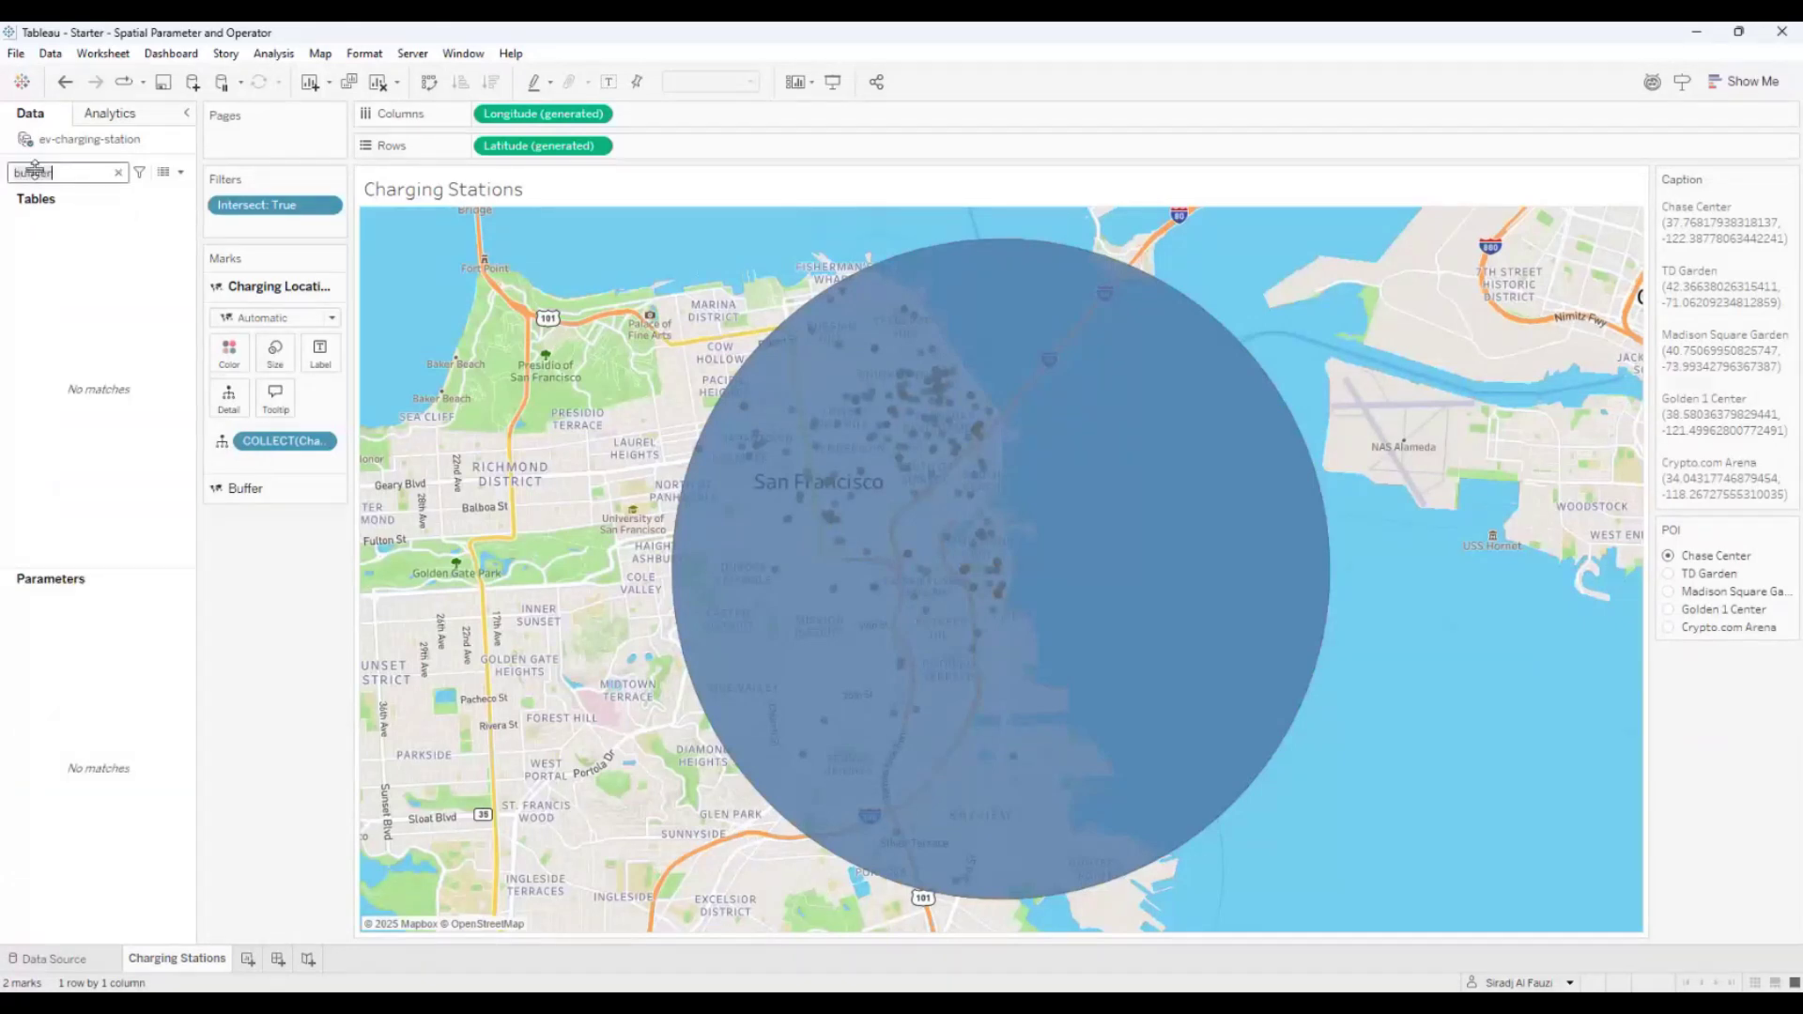
double_click(44, 235)
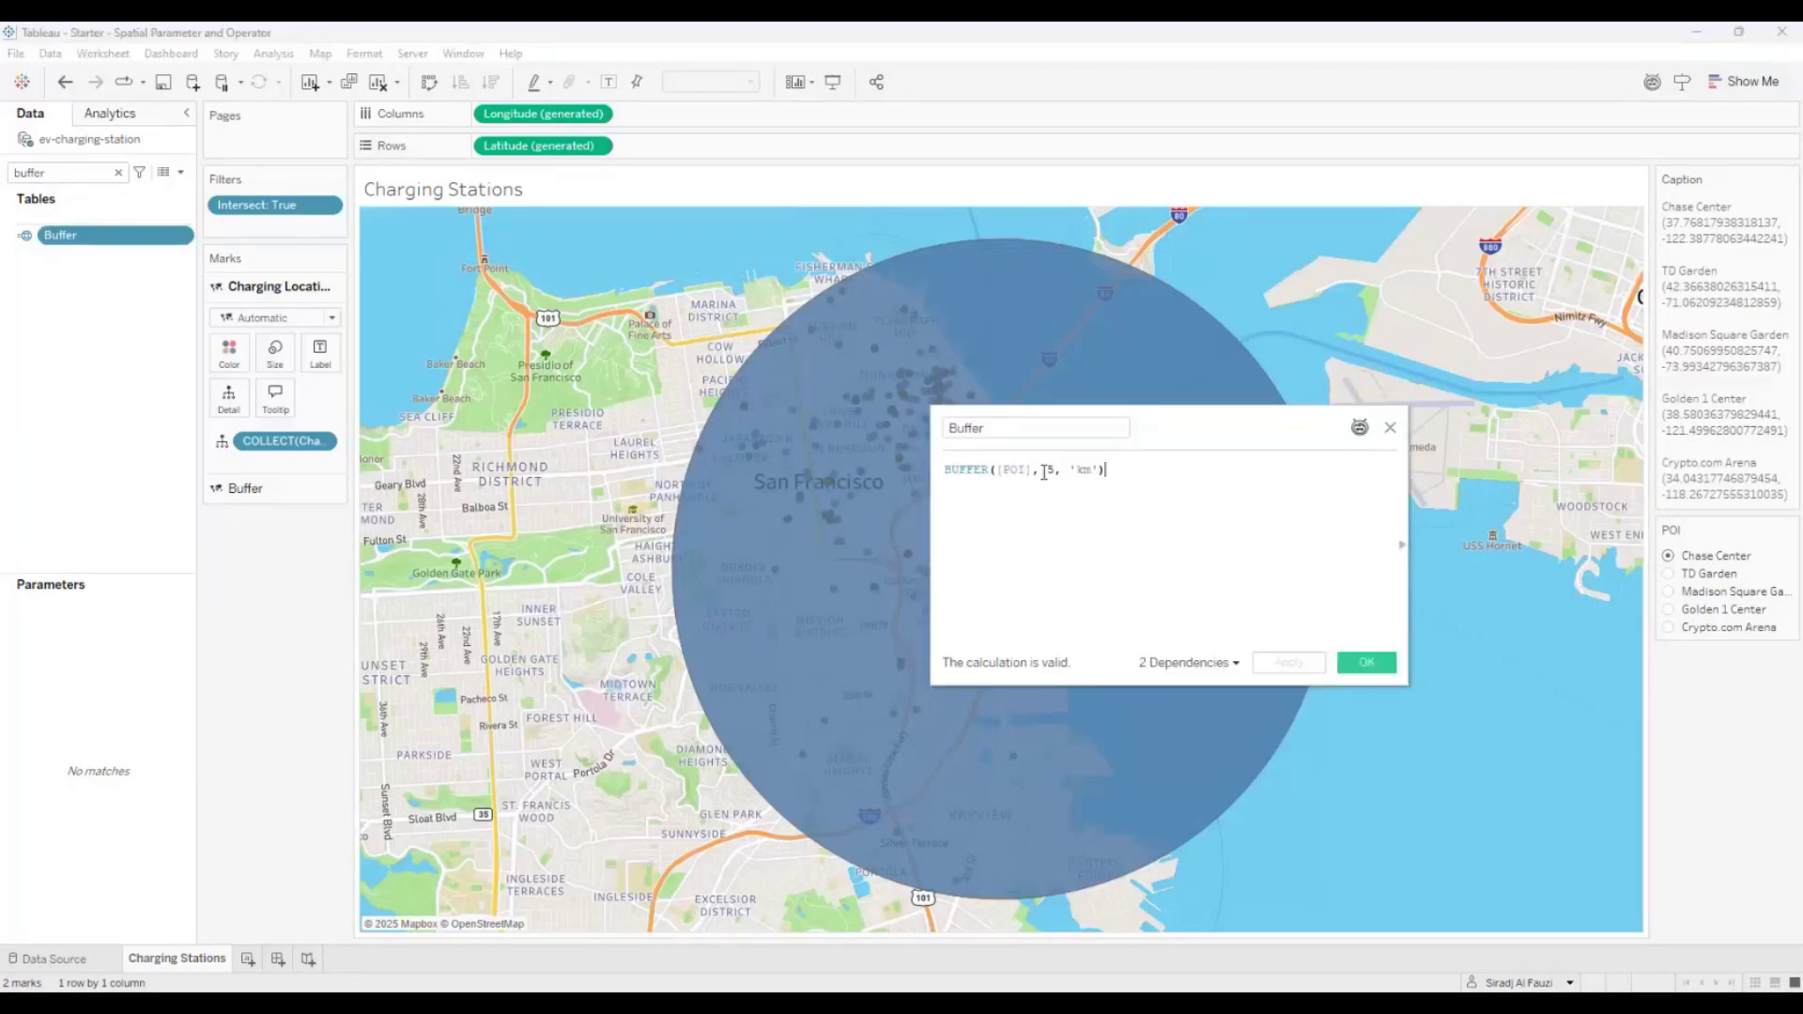
drag(1047, 470, 1063, 470)
click(1052, 469)
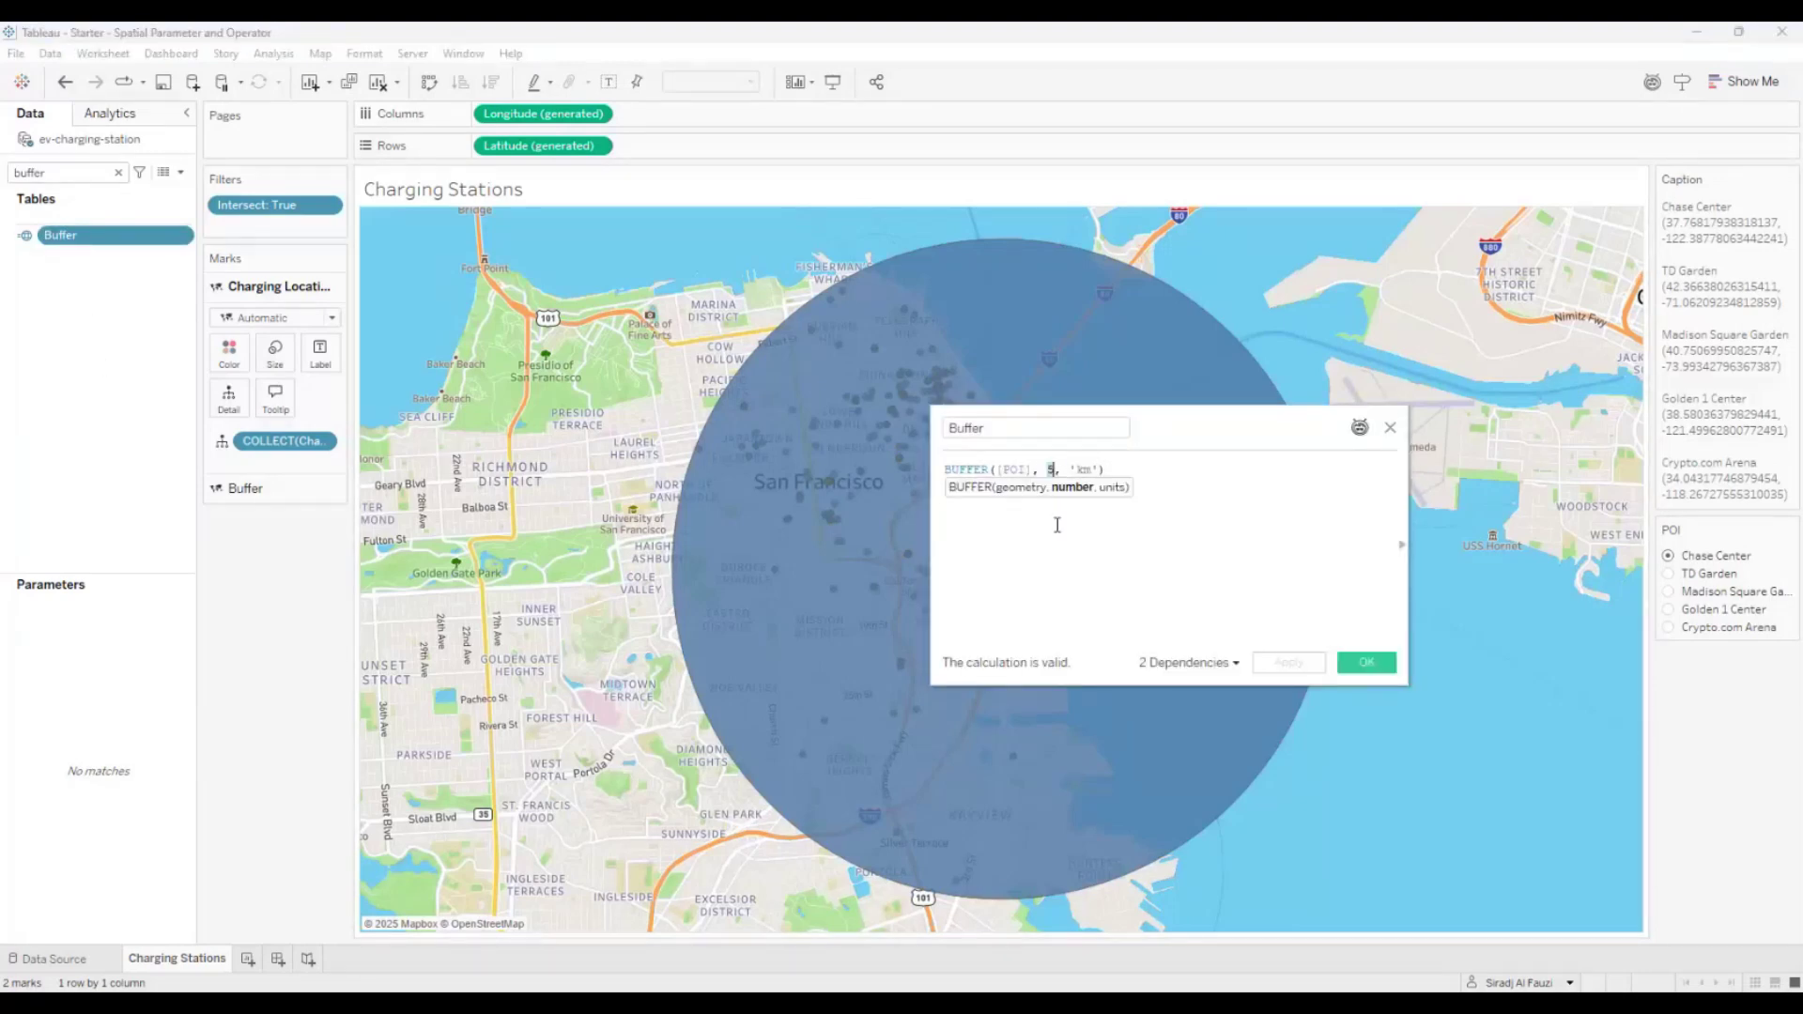
click(1077, 549)
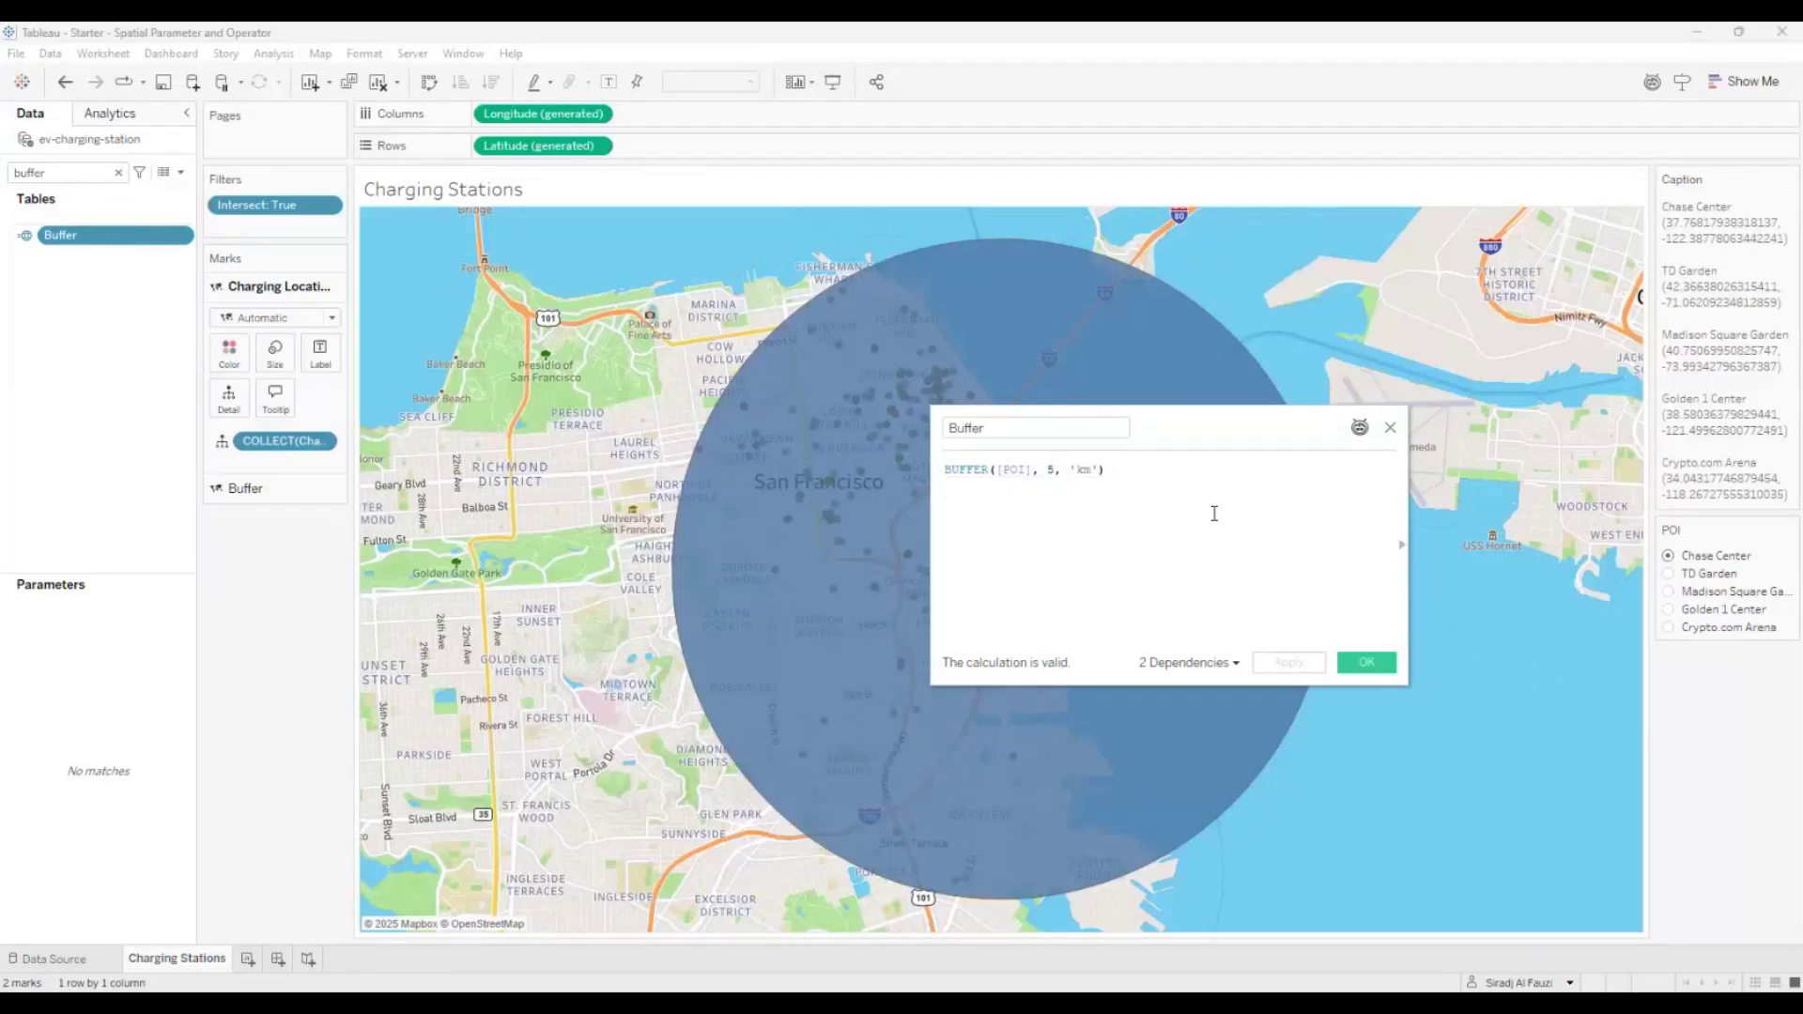
click(1390, 430)
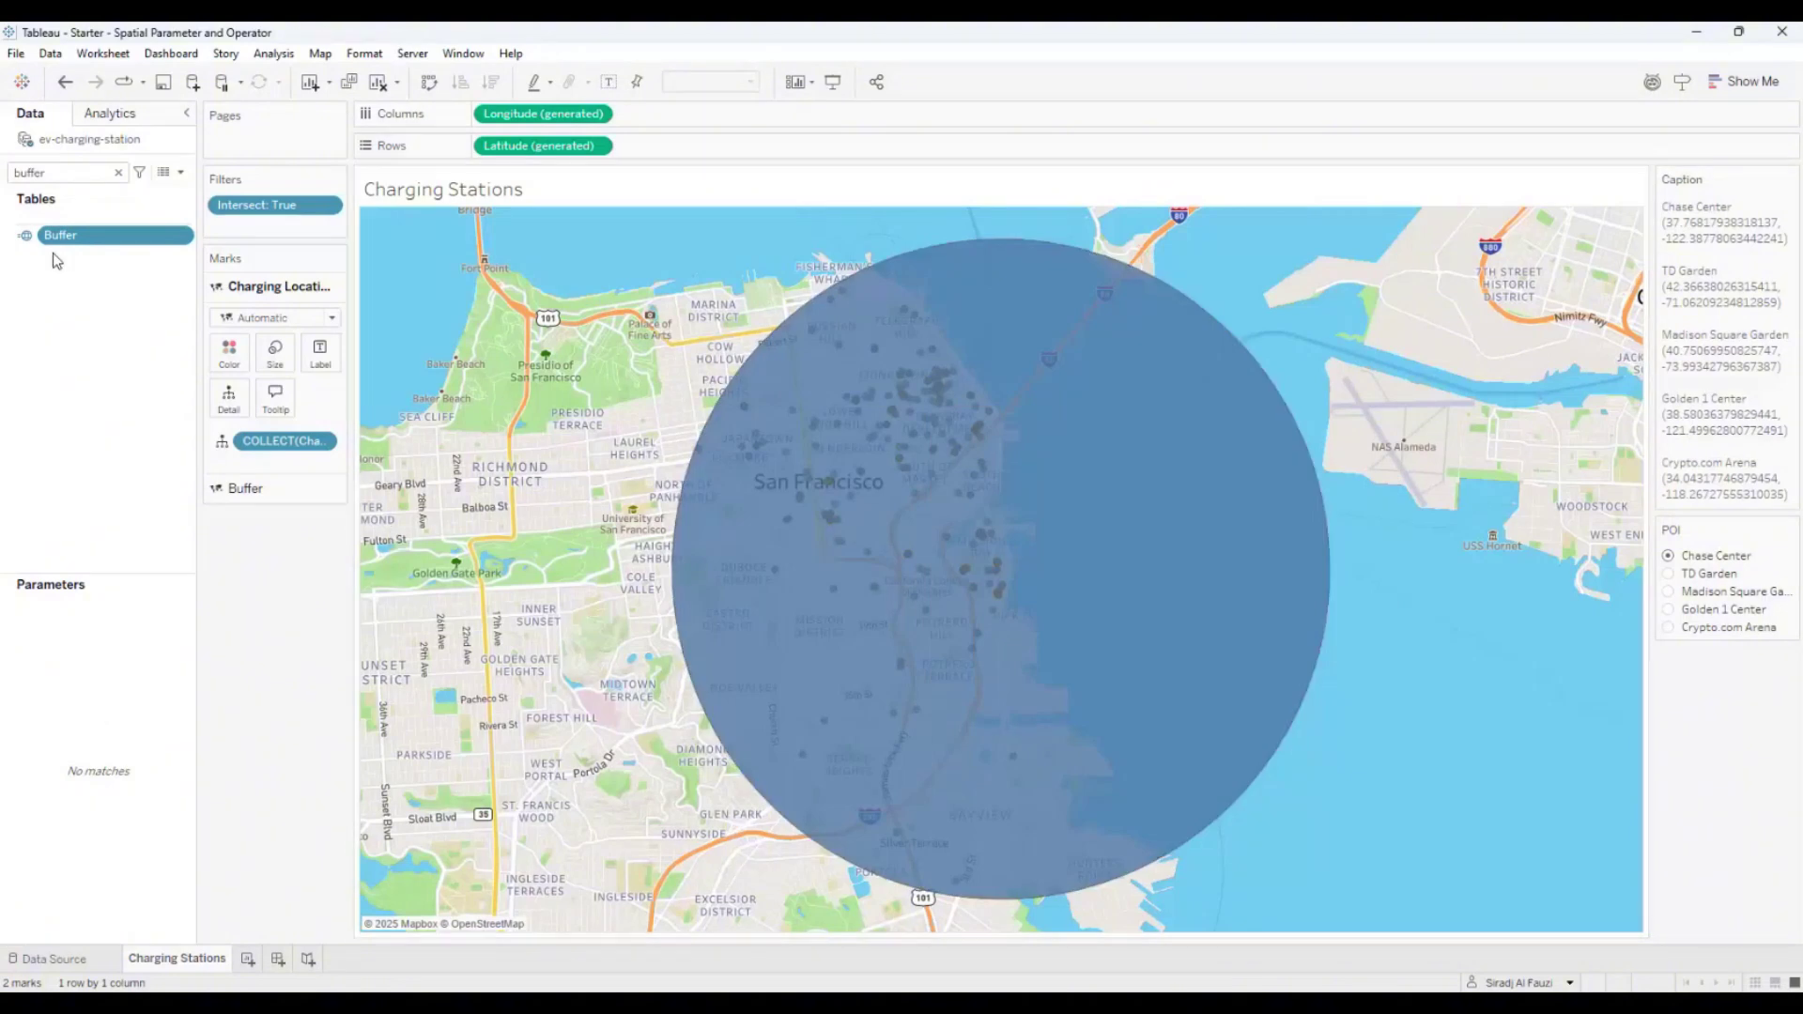
Clear the field search and create a Float parameter named Radius that allows a range from 1 to 20
click(118, 172)
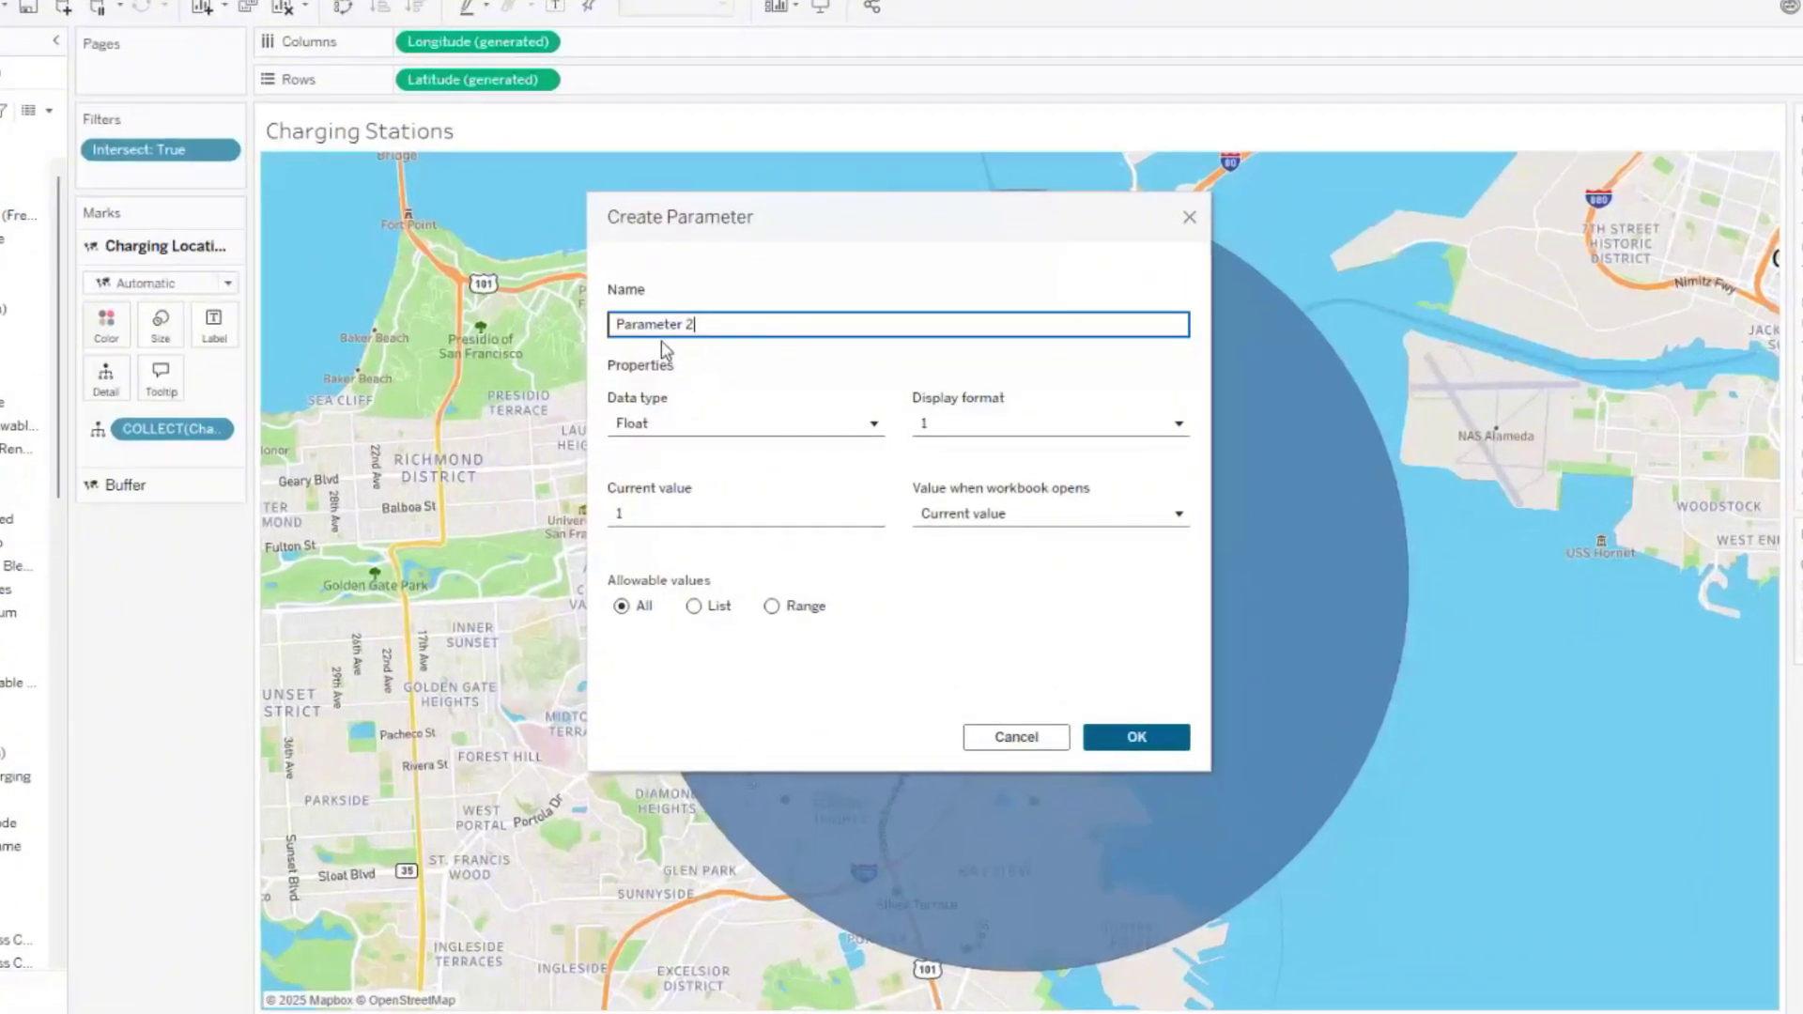
key(ctrl+a)
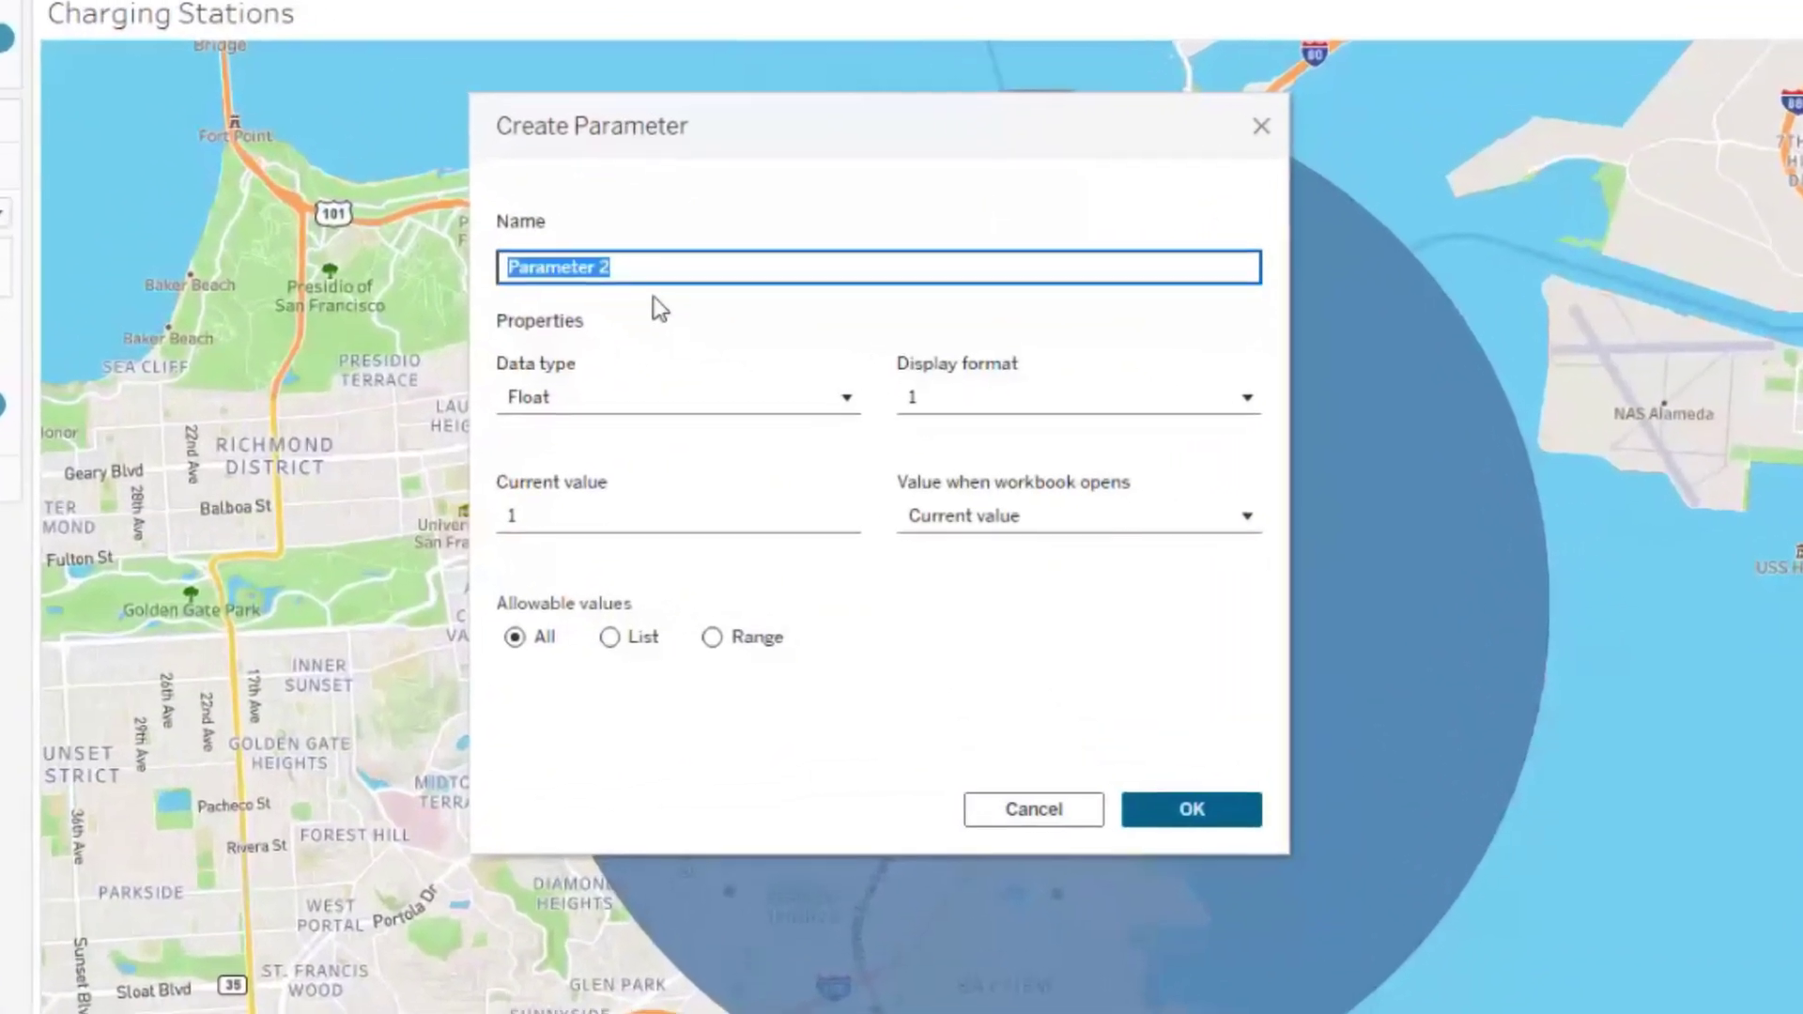
text(Radius)
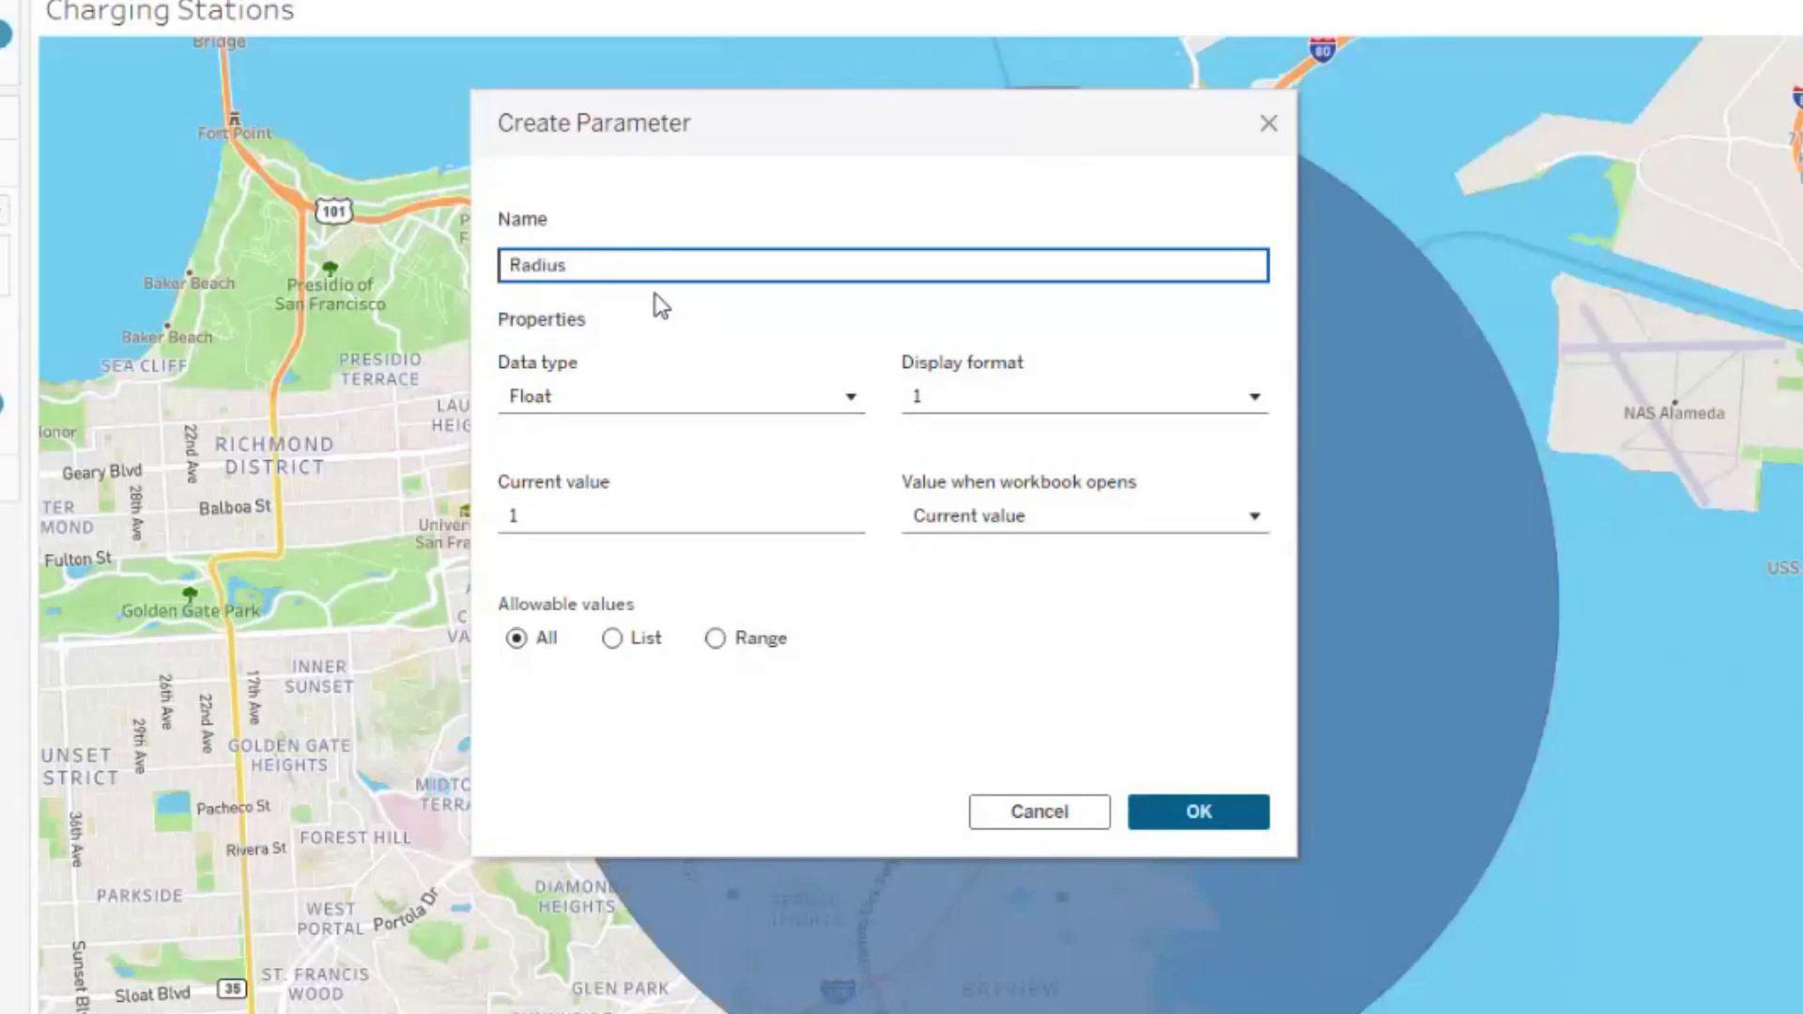
click(739, 642)
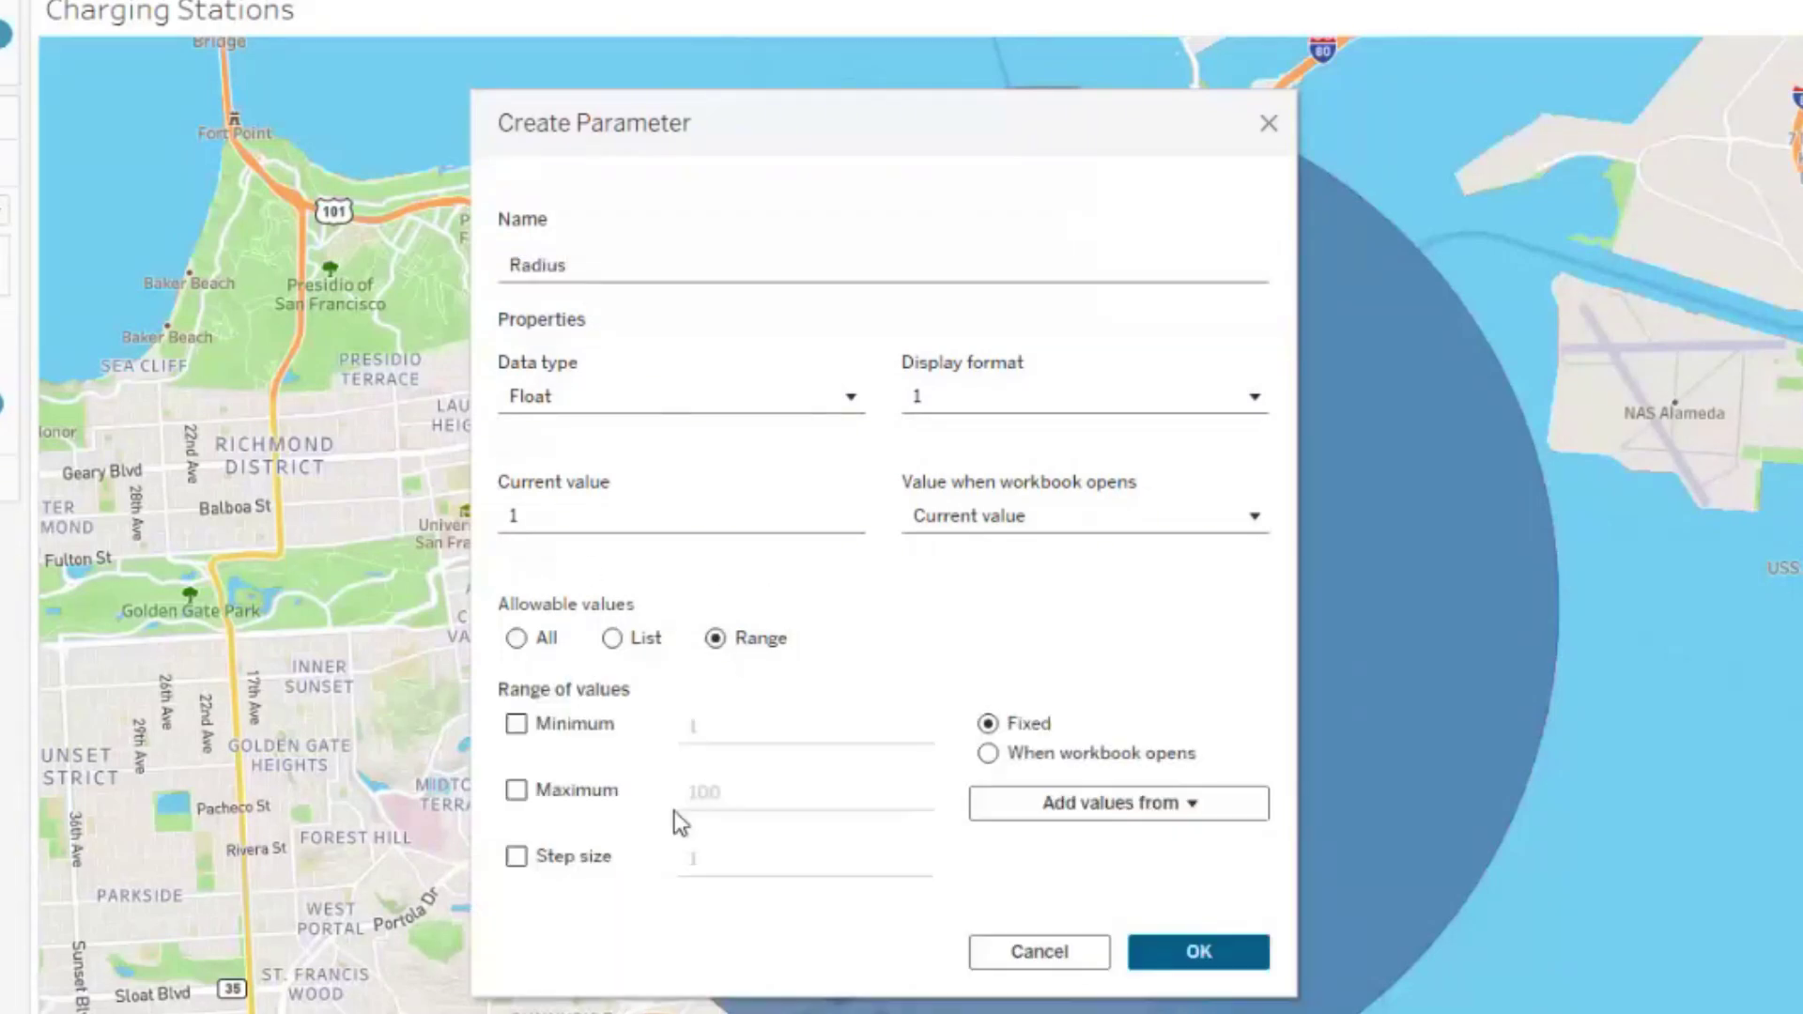
click(517, 724)
click(686, 795)
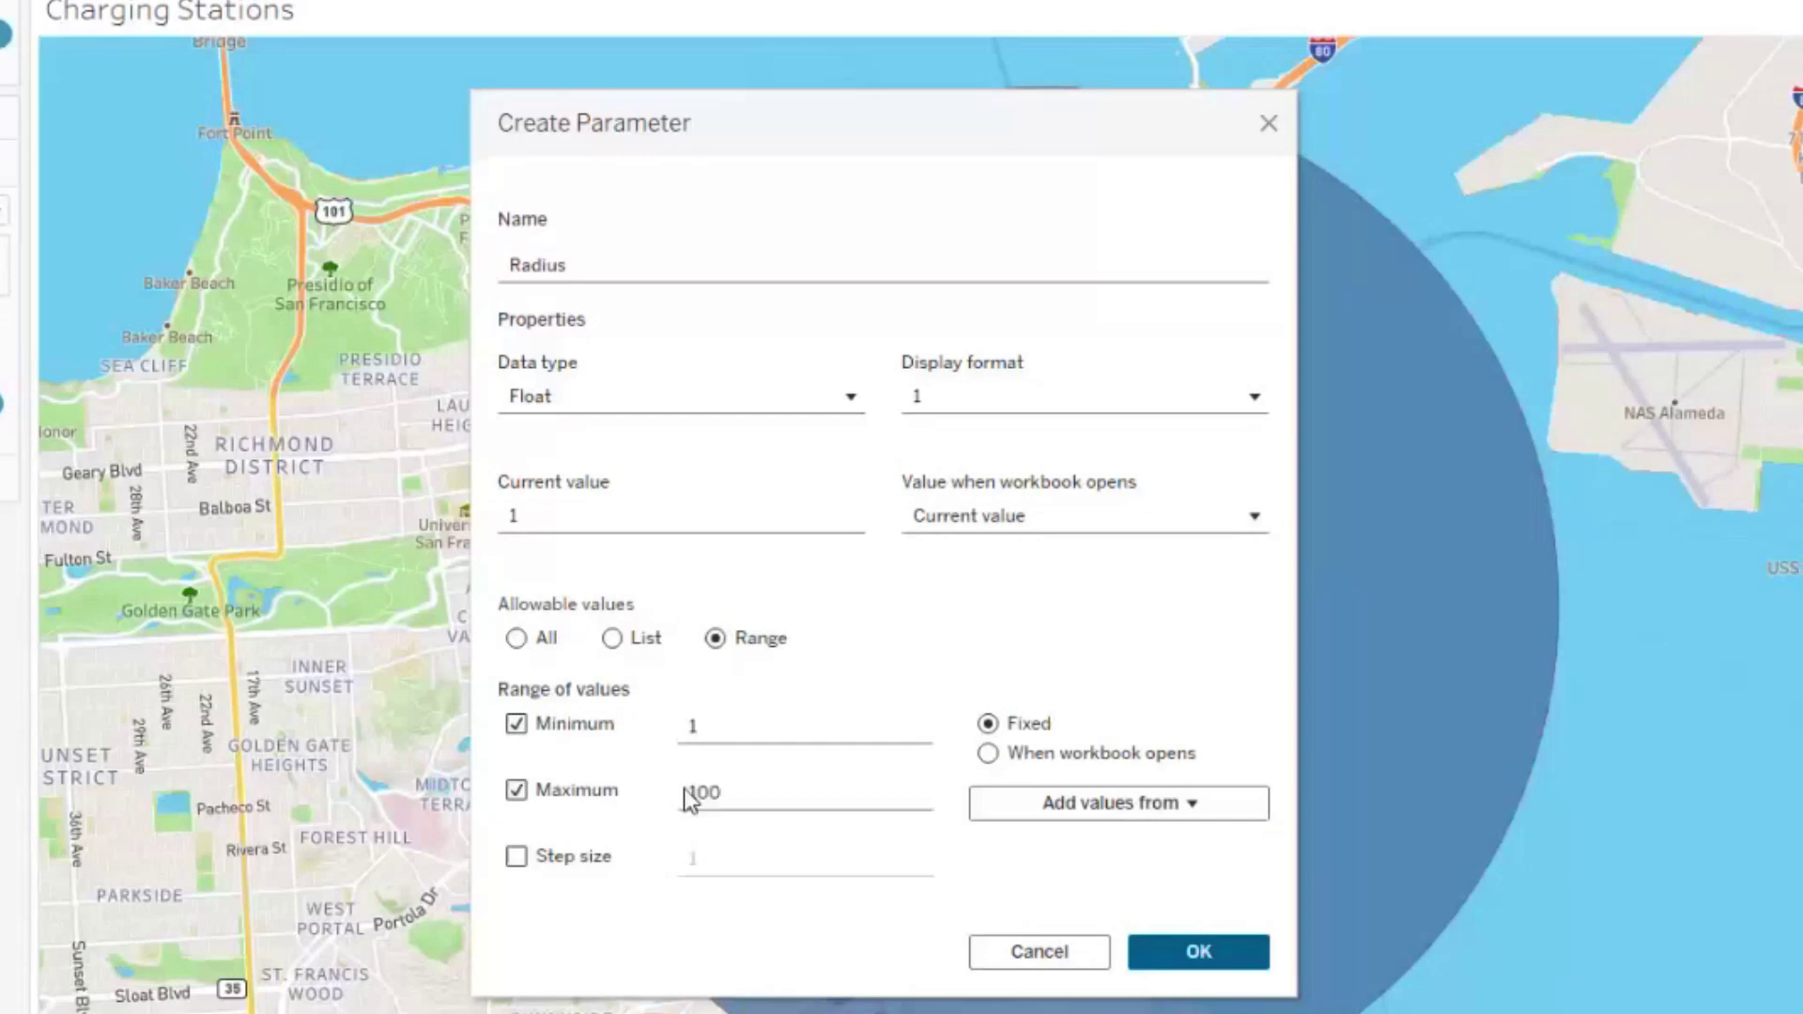
click(773, 792)
text(20)
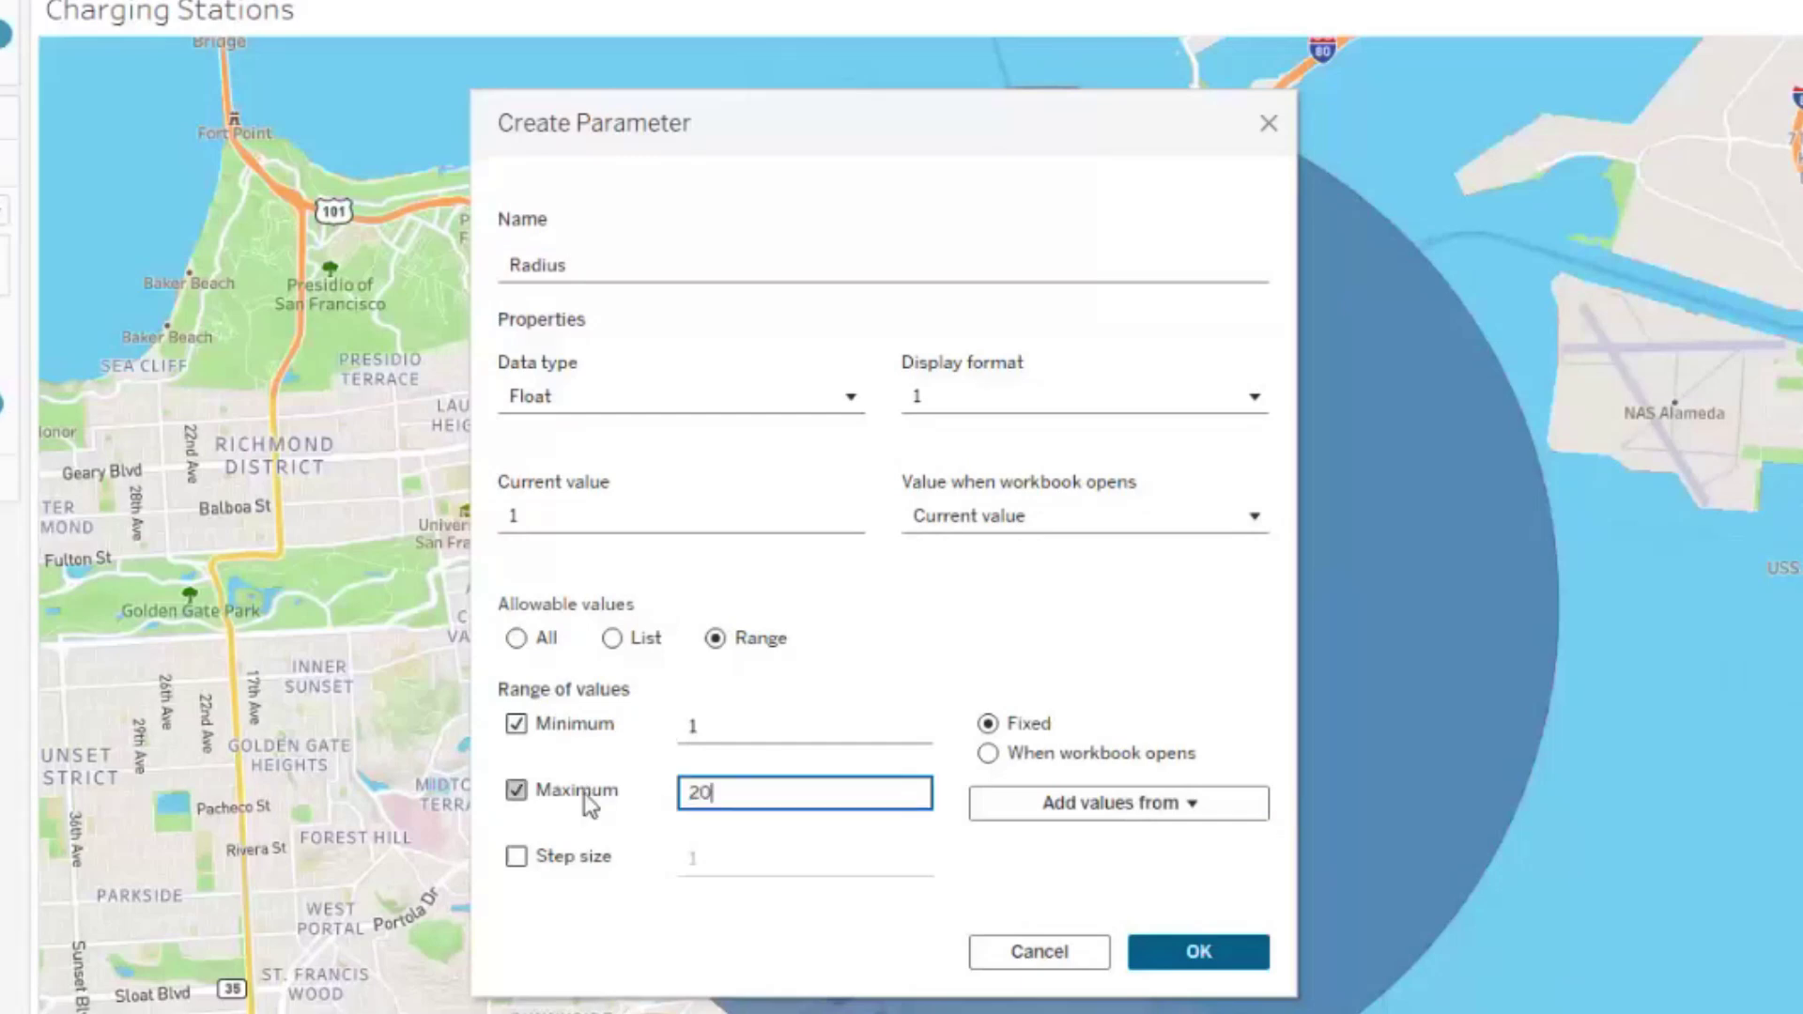
click(1172, 954)
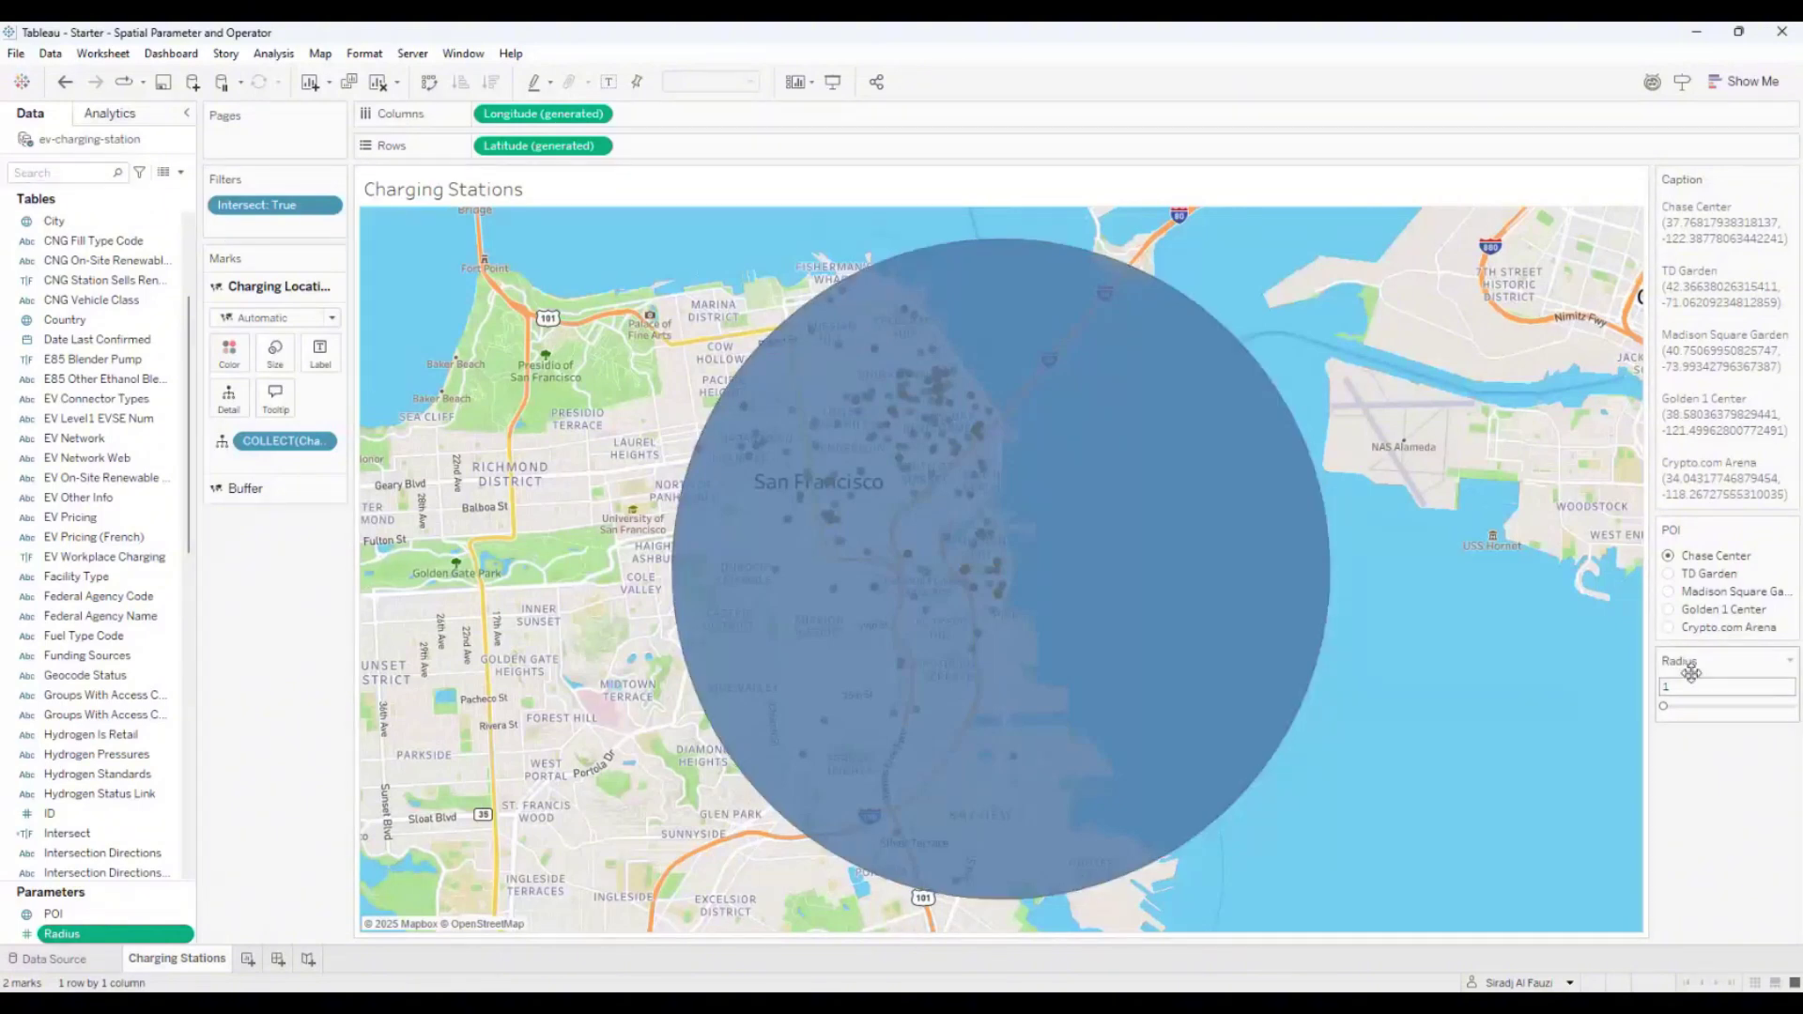
Replace the fixed distance in the Buffer formula with the Radius parameter, save it, and try a radius of about 3.78
click(73, 165)
text(buffer)
click(71, 238)
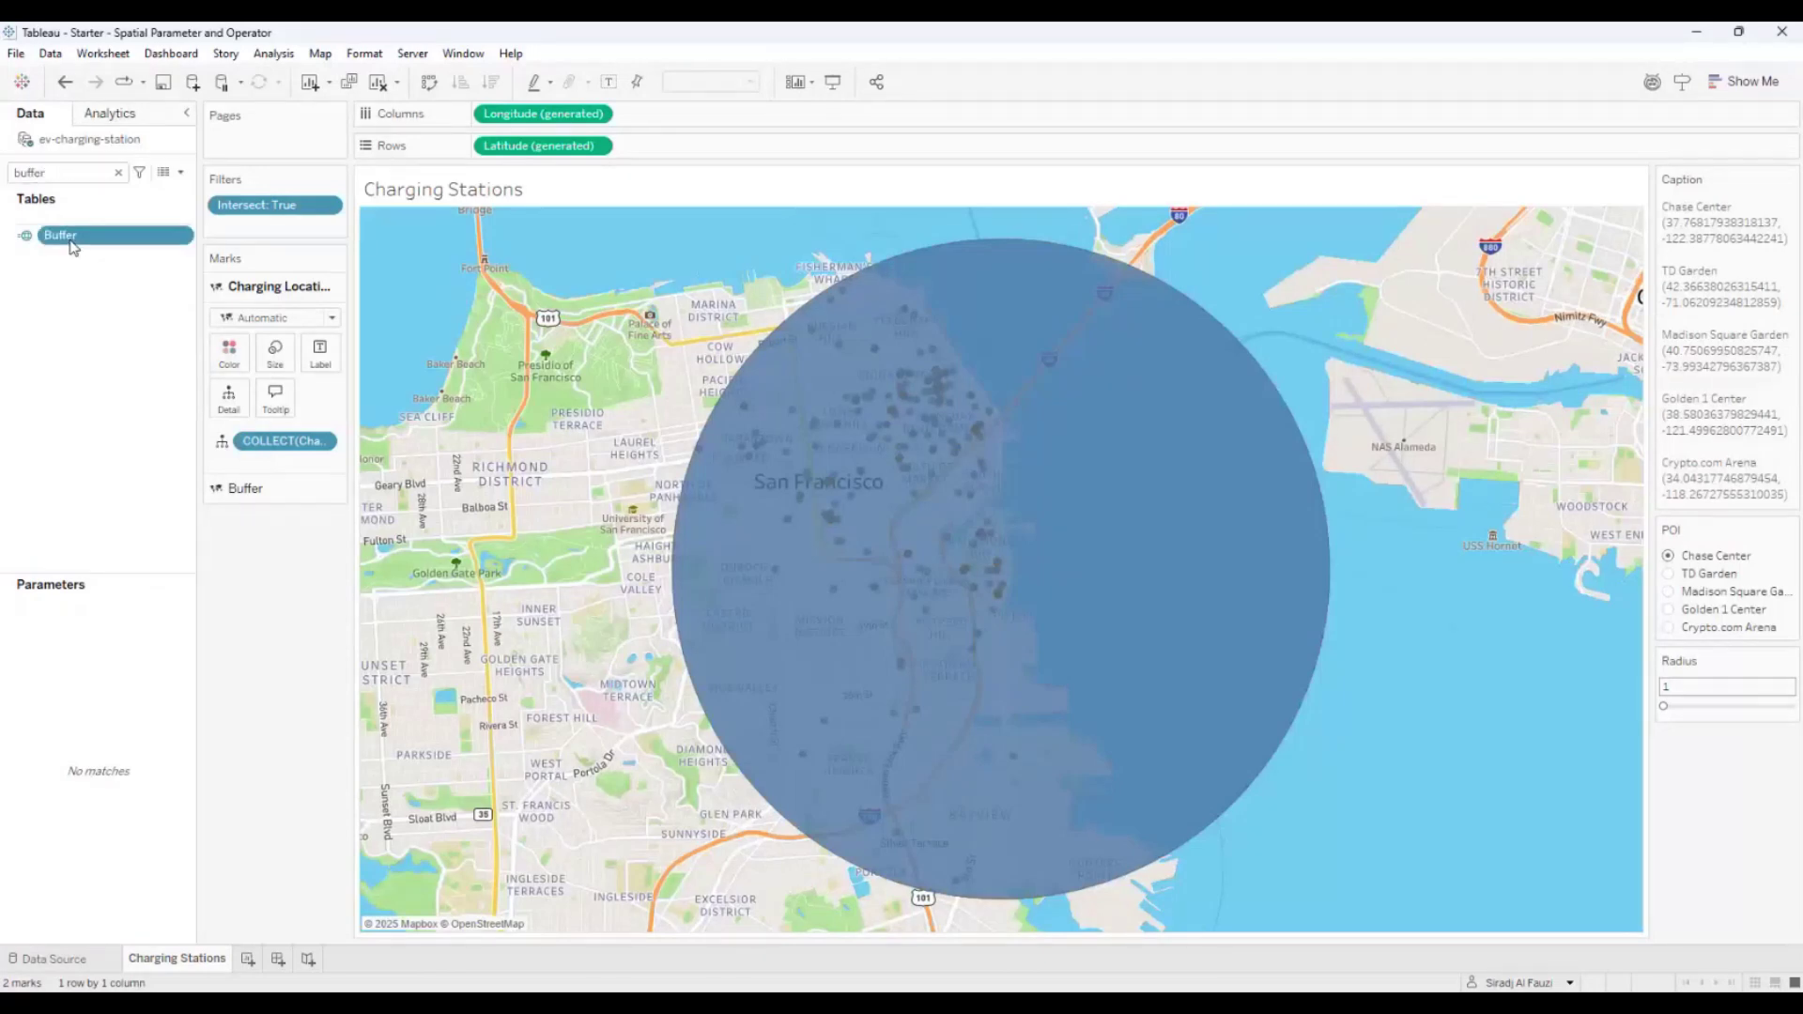
double_click(73, 239)
click(1053, 470)
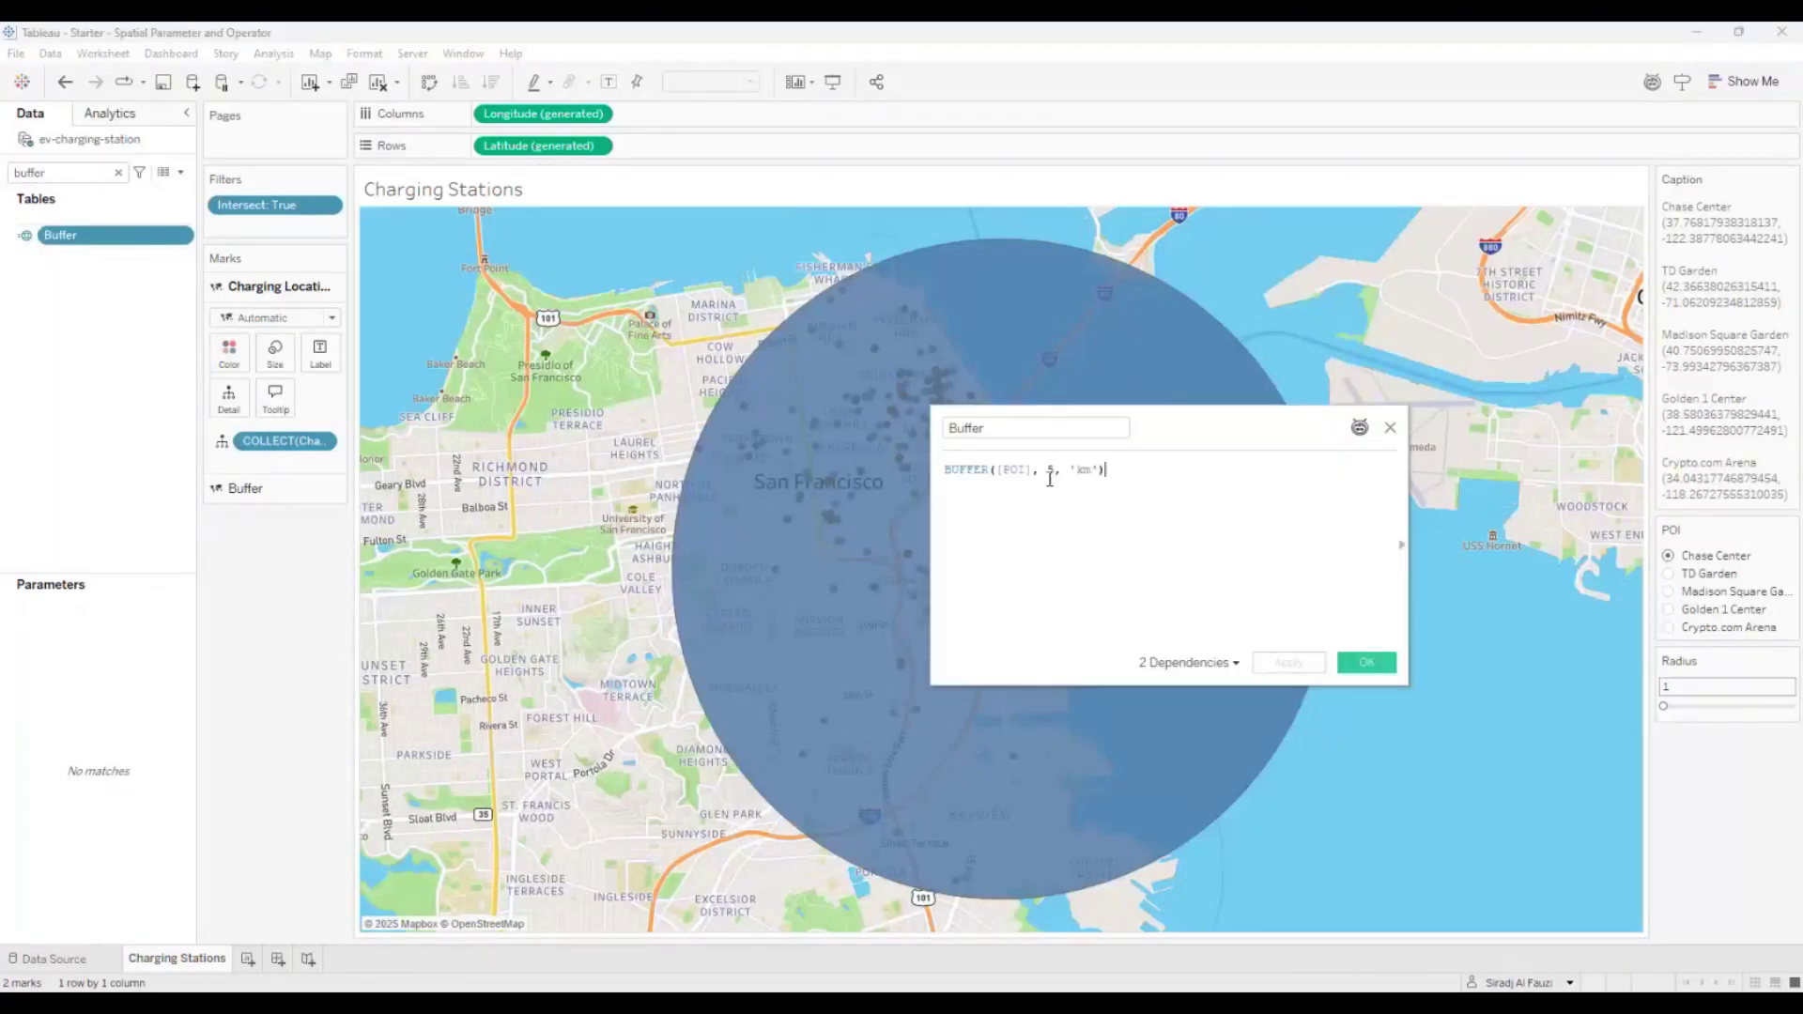
key(BackSpace)
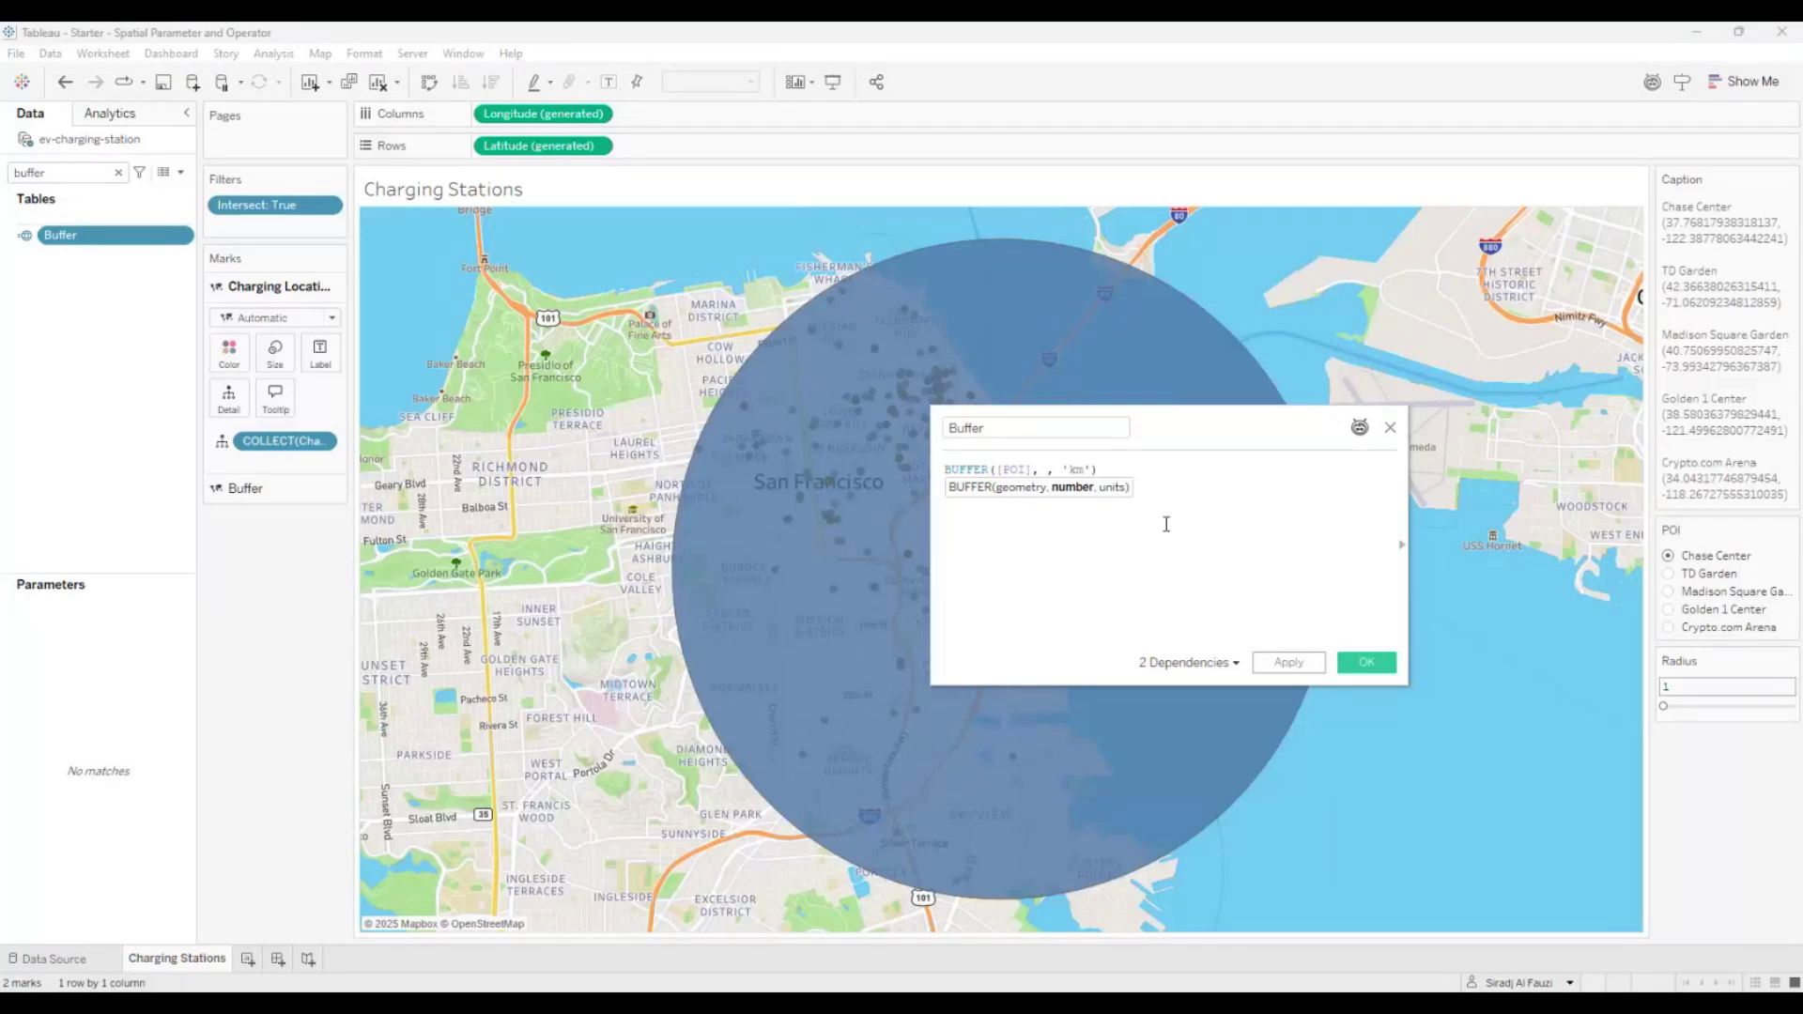
text(rad)
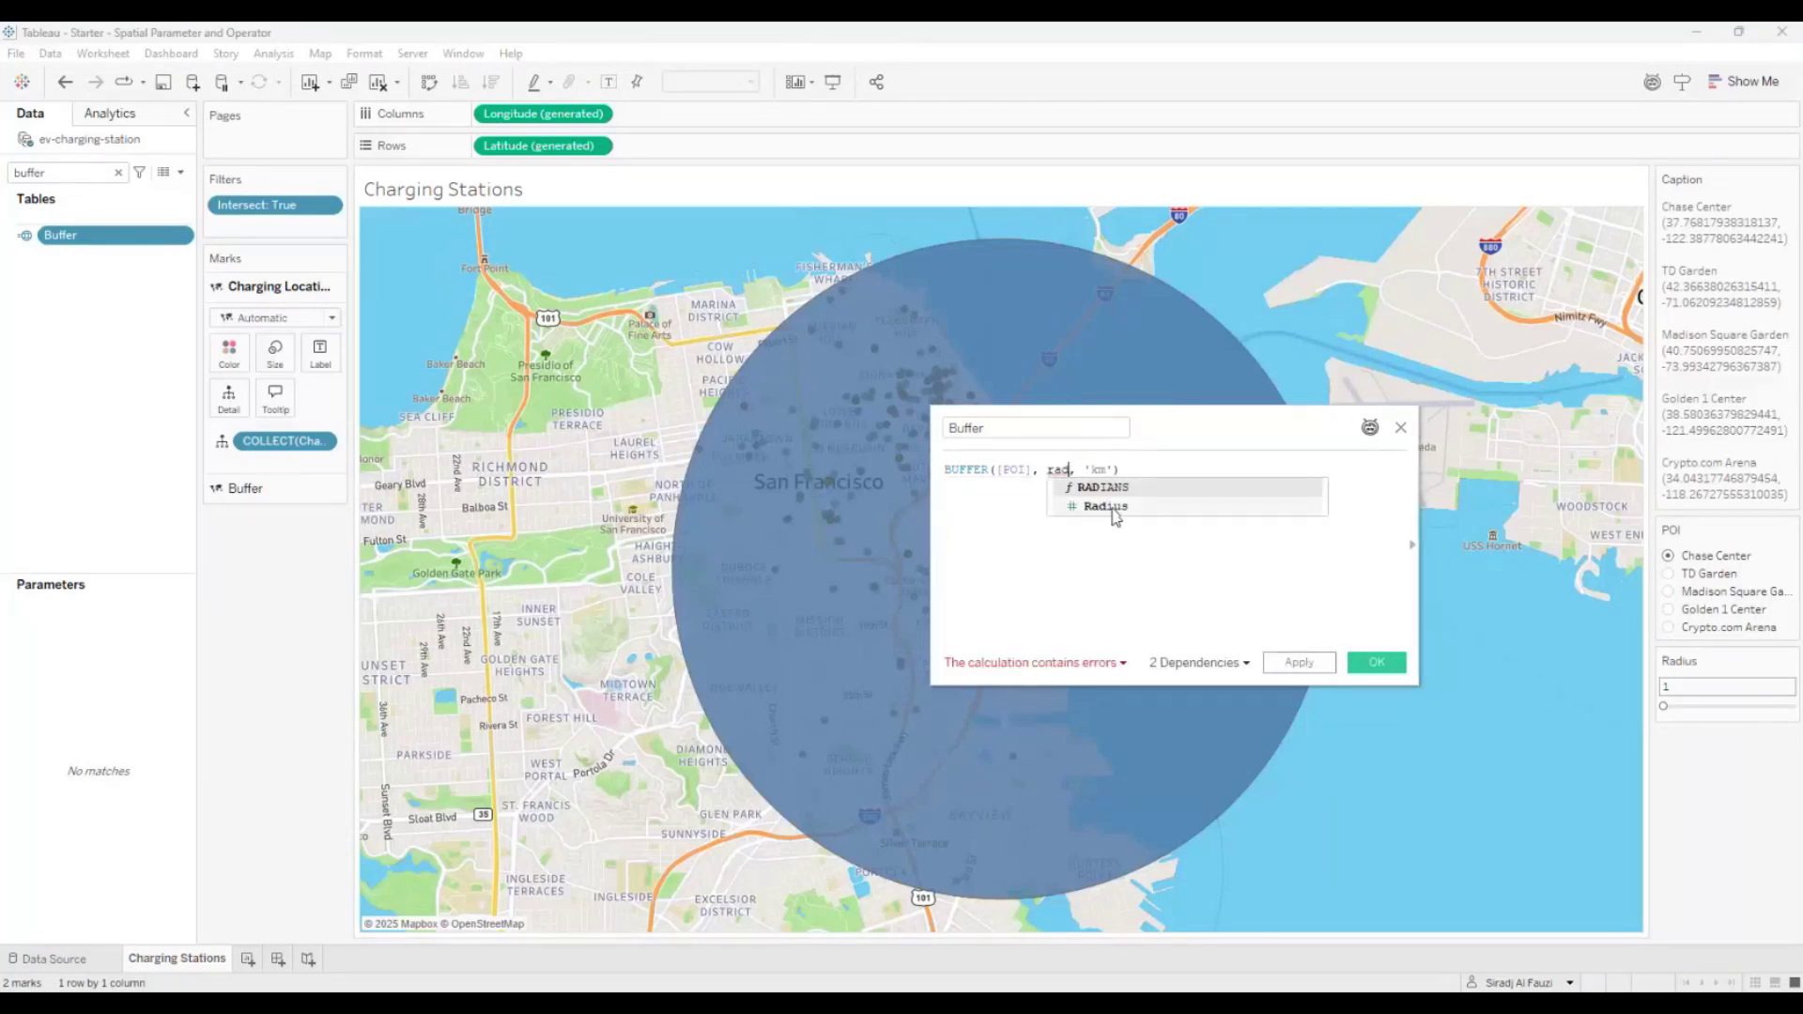
click(1108, 506)
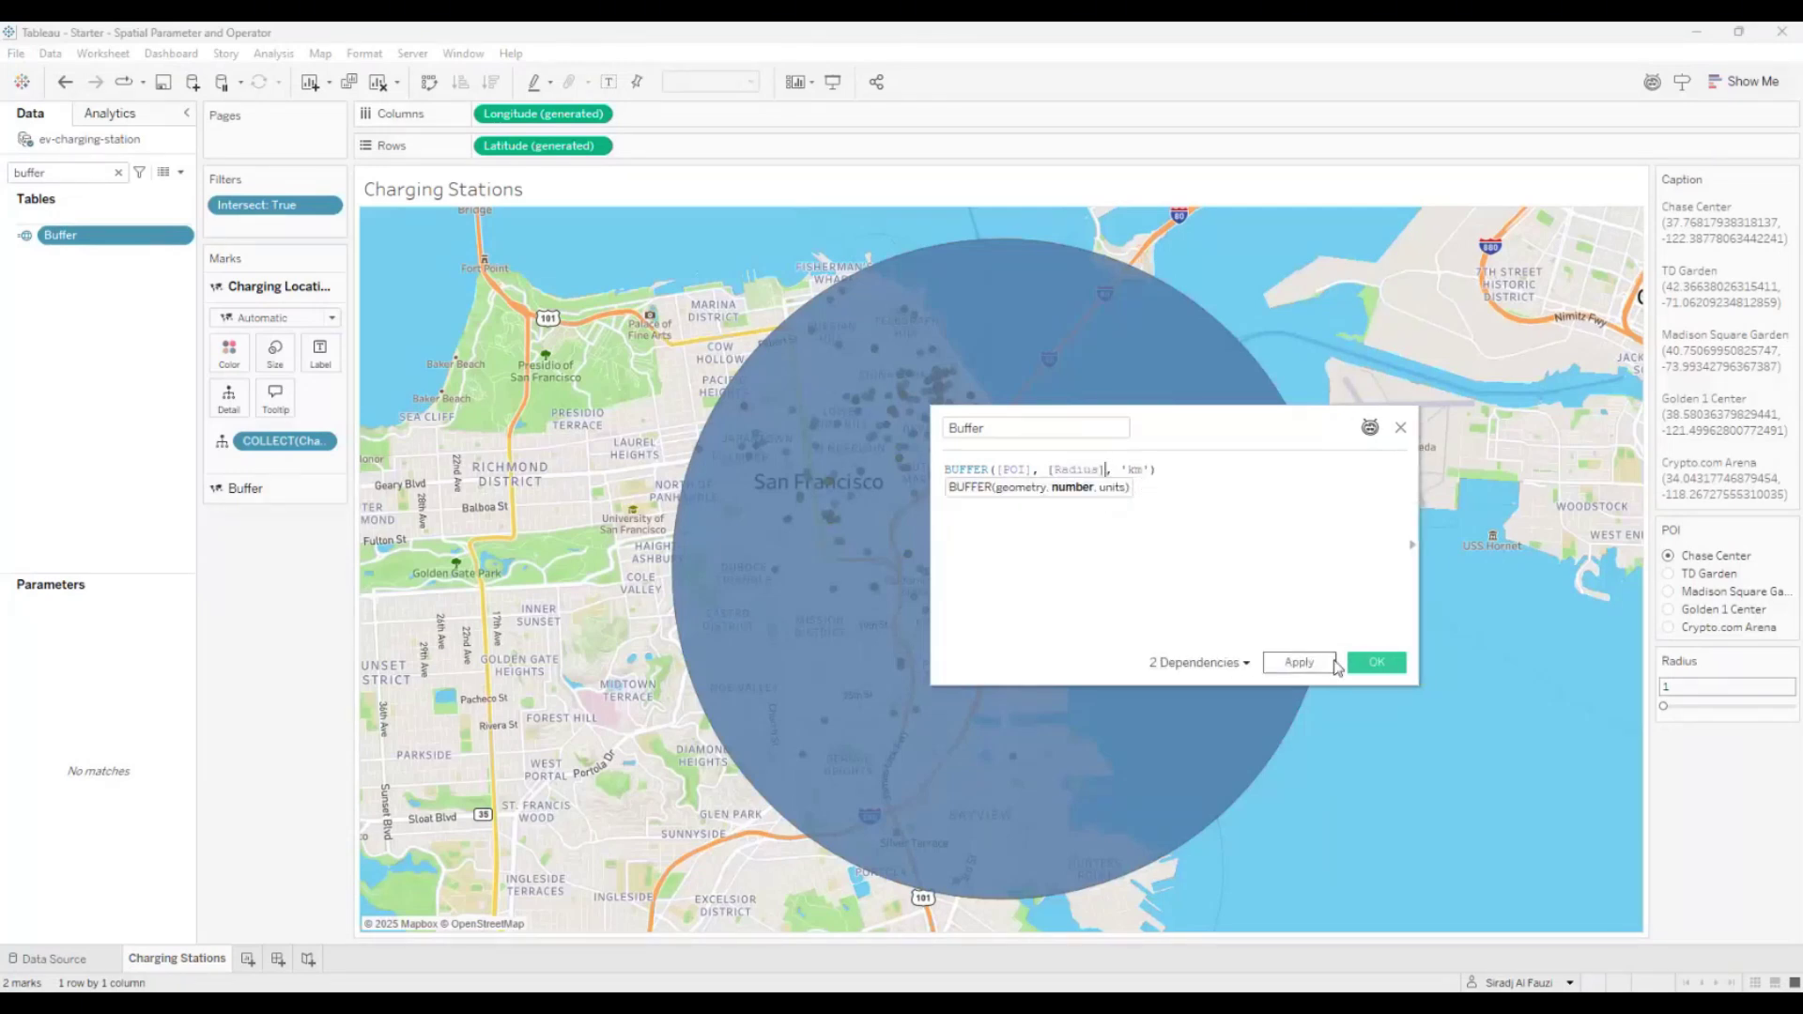
click(1311, 669)
click(1380, 663)
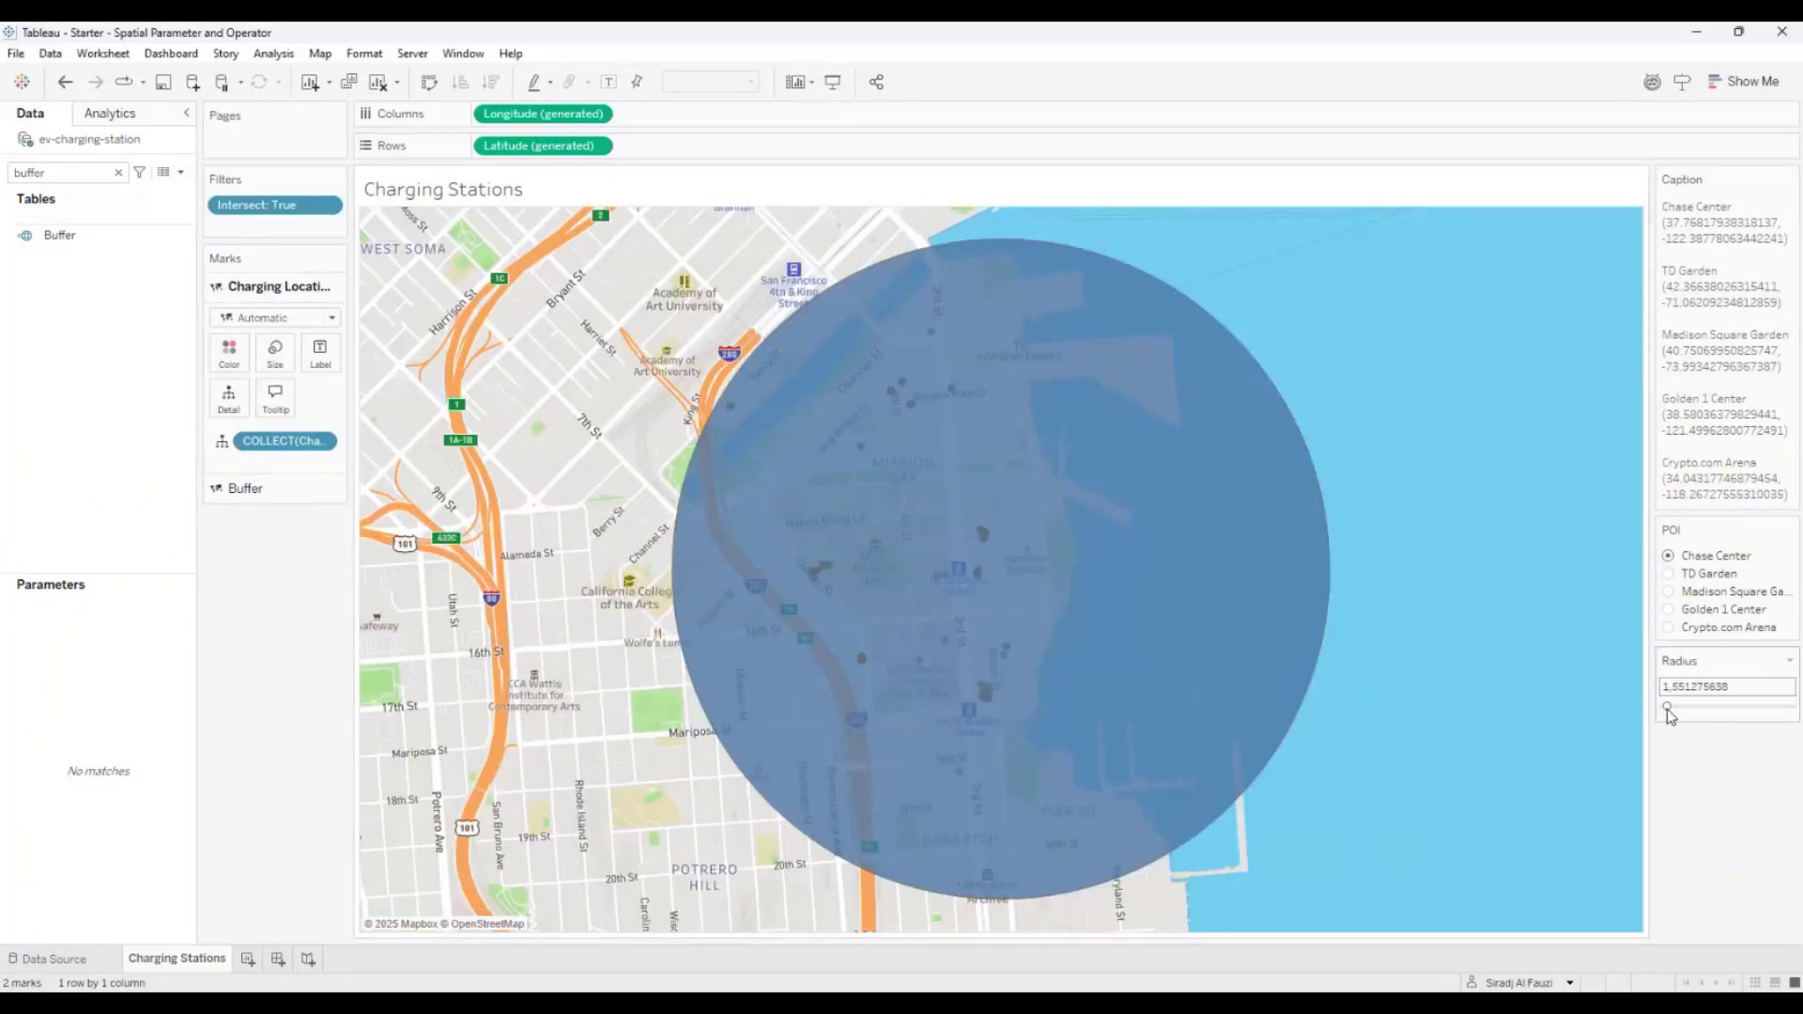
drag(1666, 706, 1681, 705)
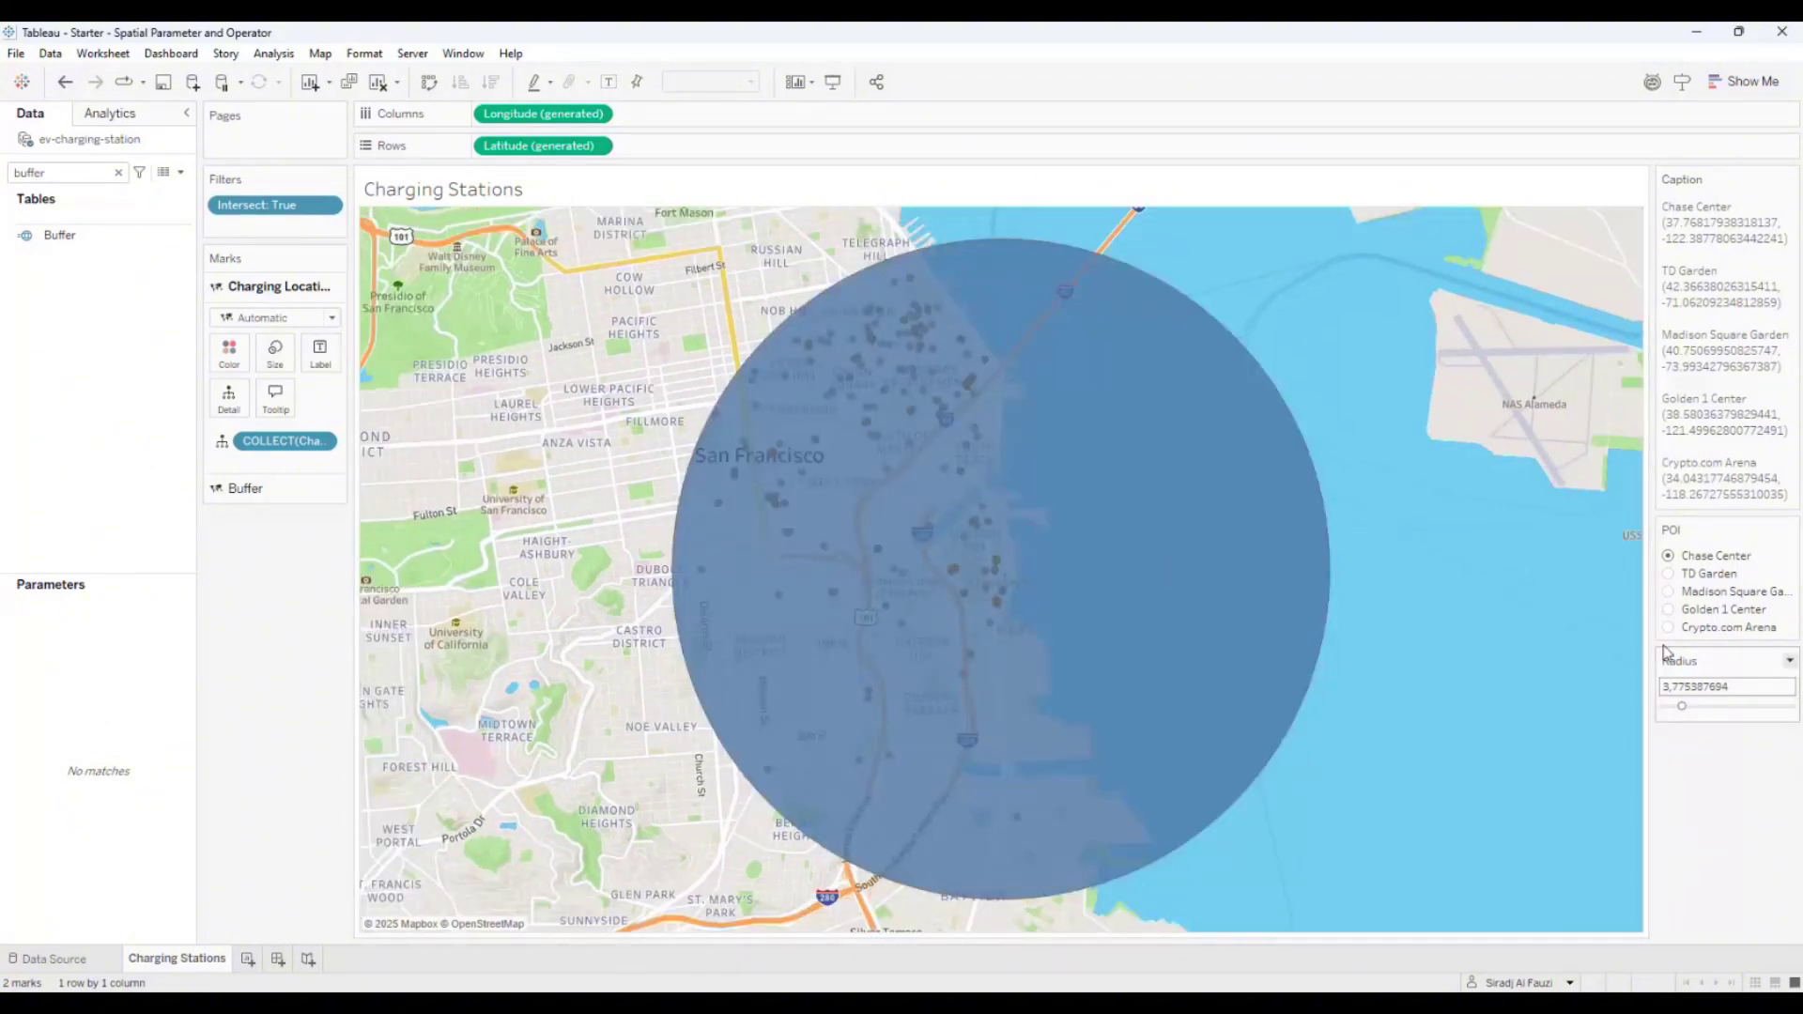
Change the Radius parameter's data type to Integer and set the radius to 5
double_click(1729, 674)
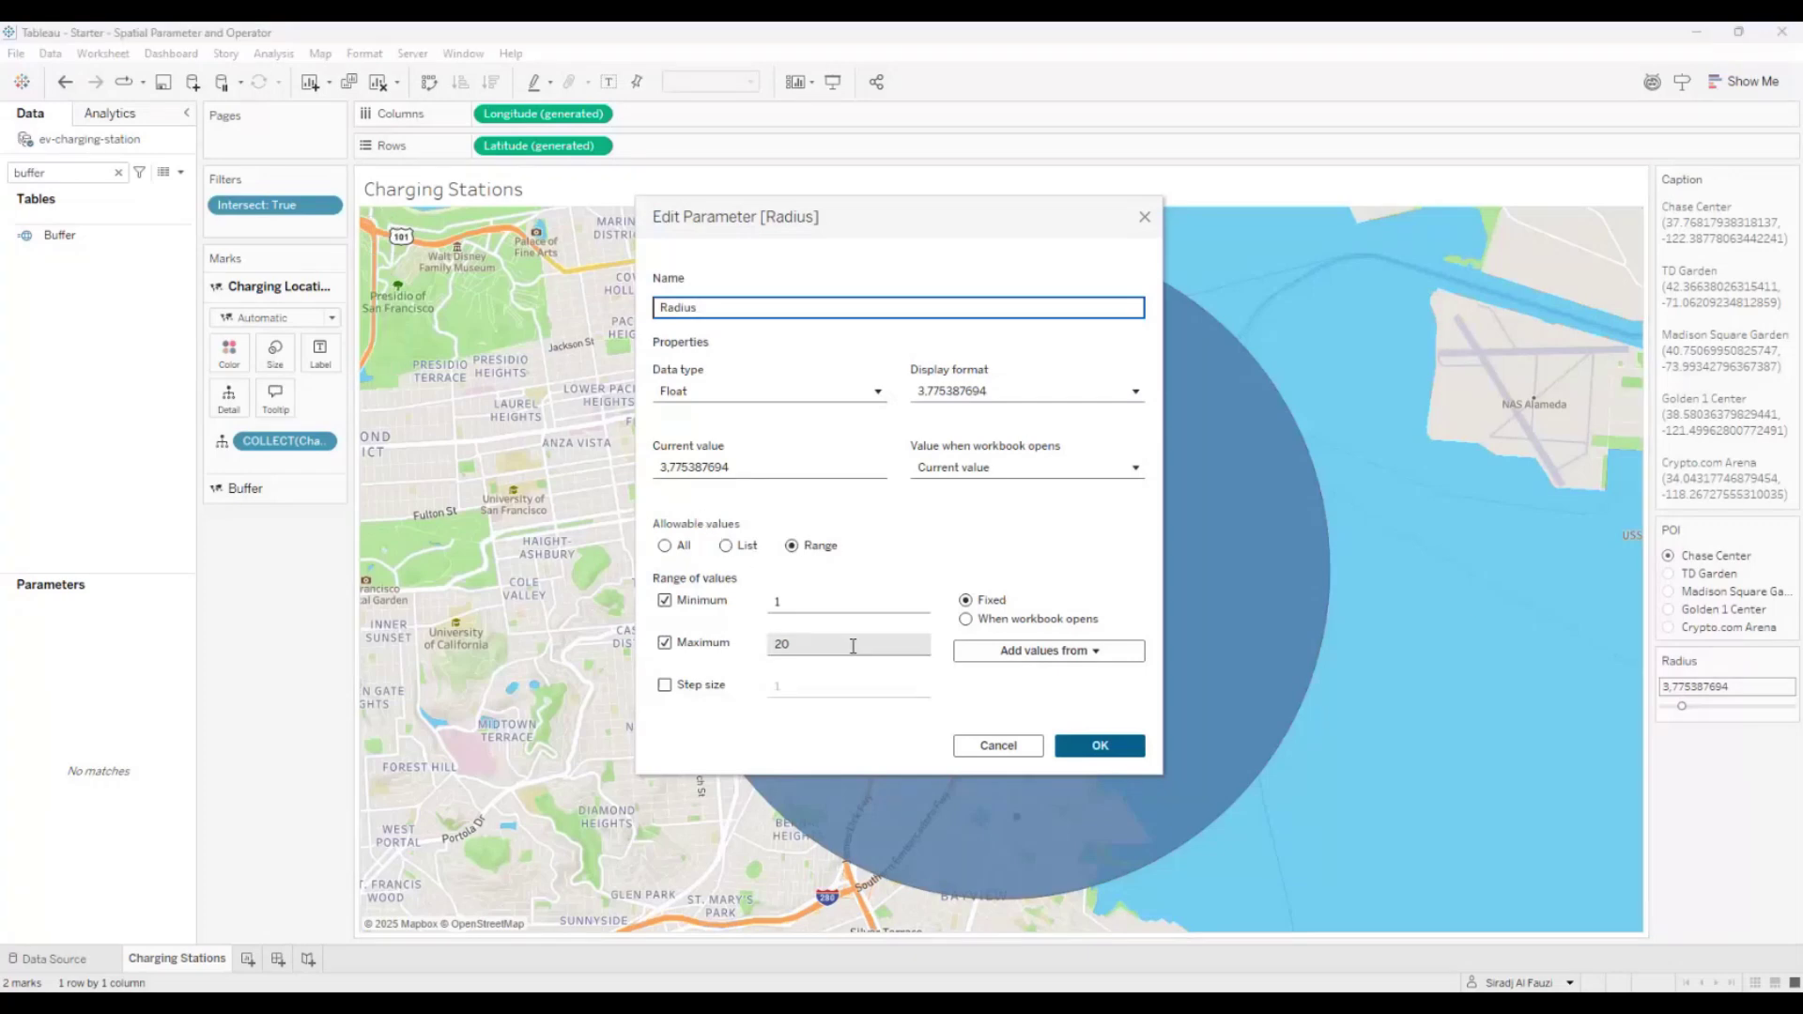
click(742, 393)
click(692, 443)
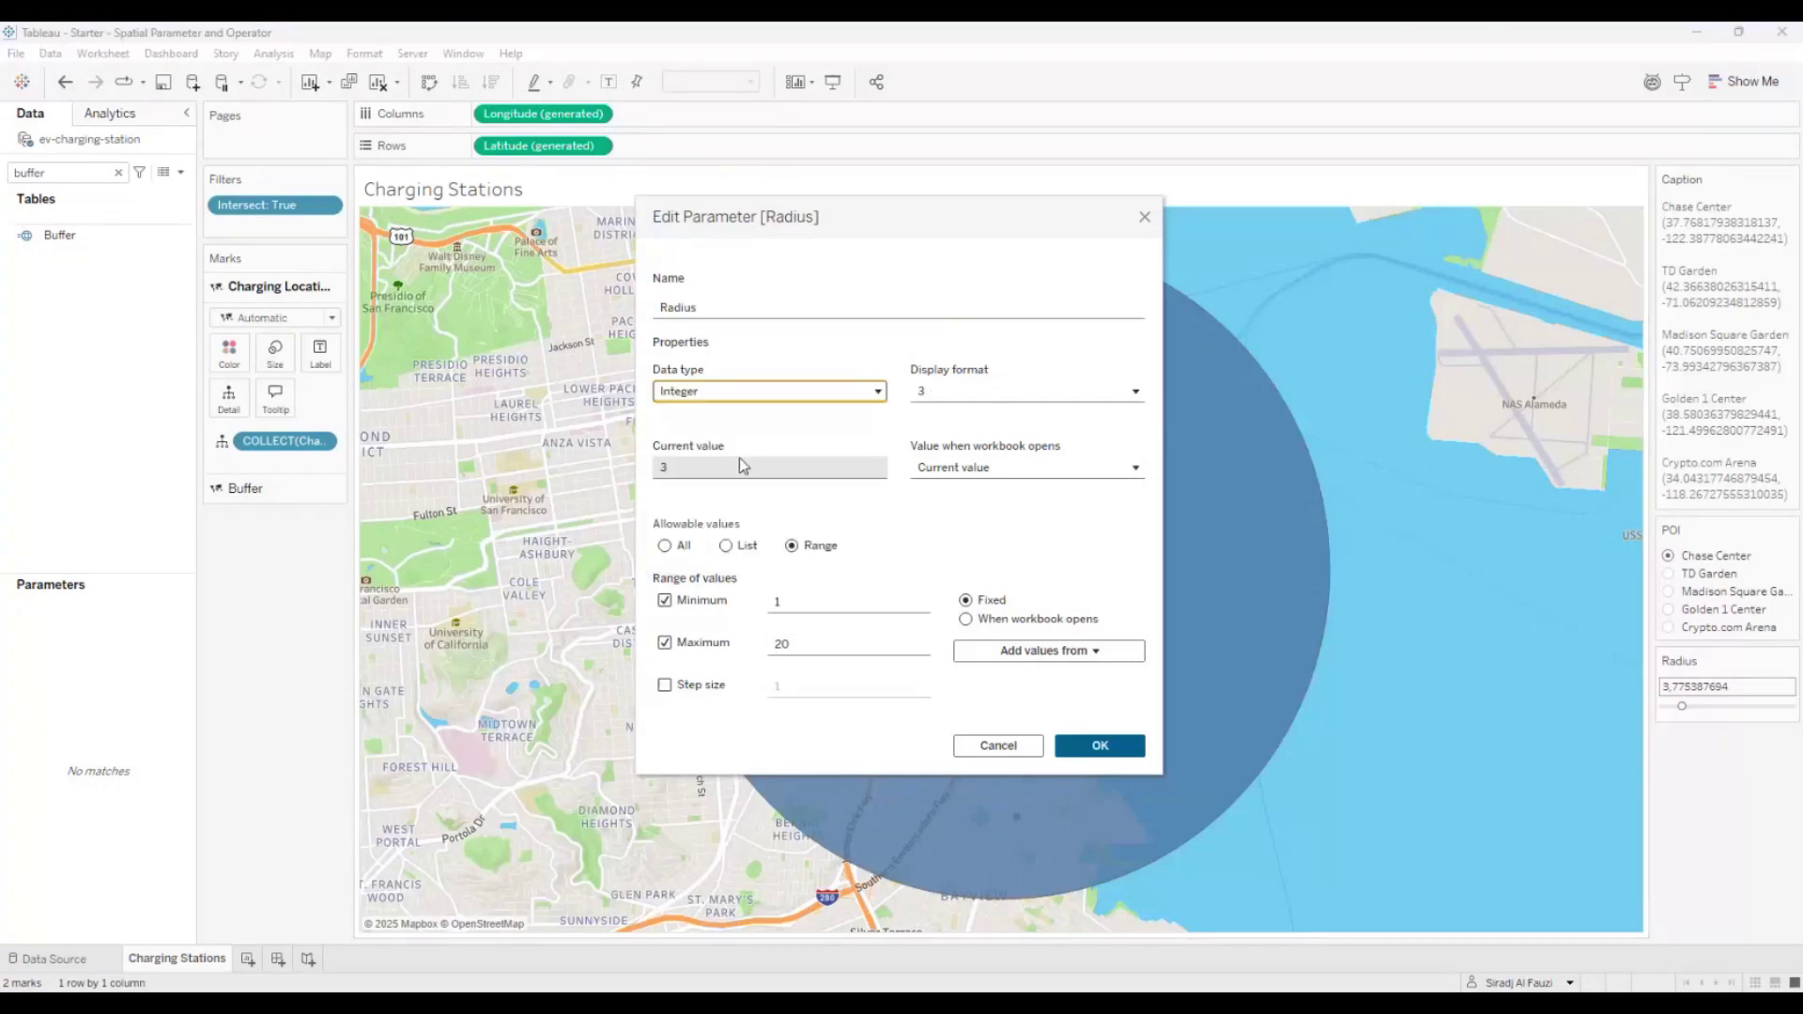
click(980, 393)
click(853, 363)
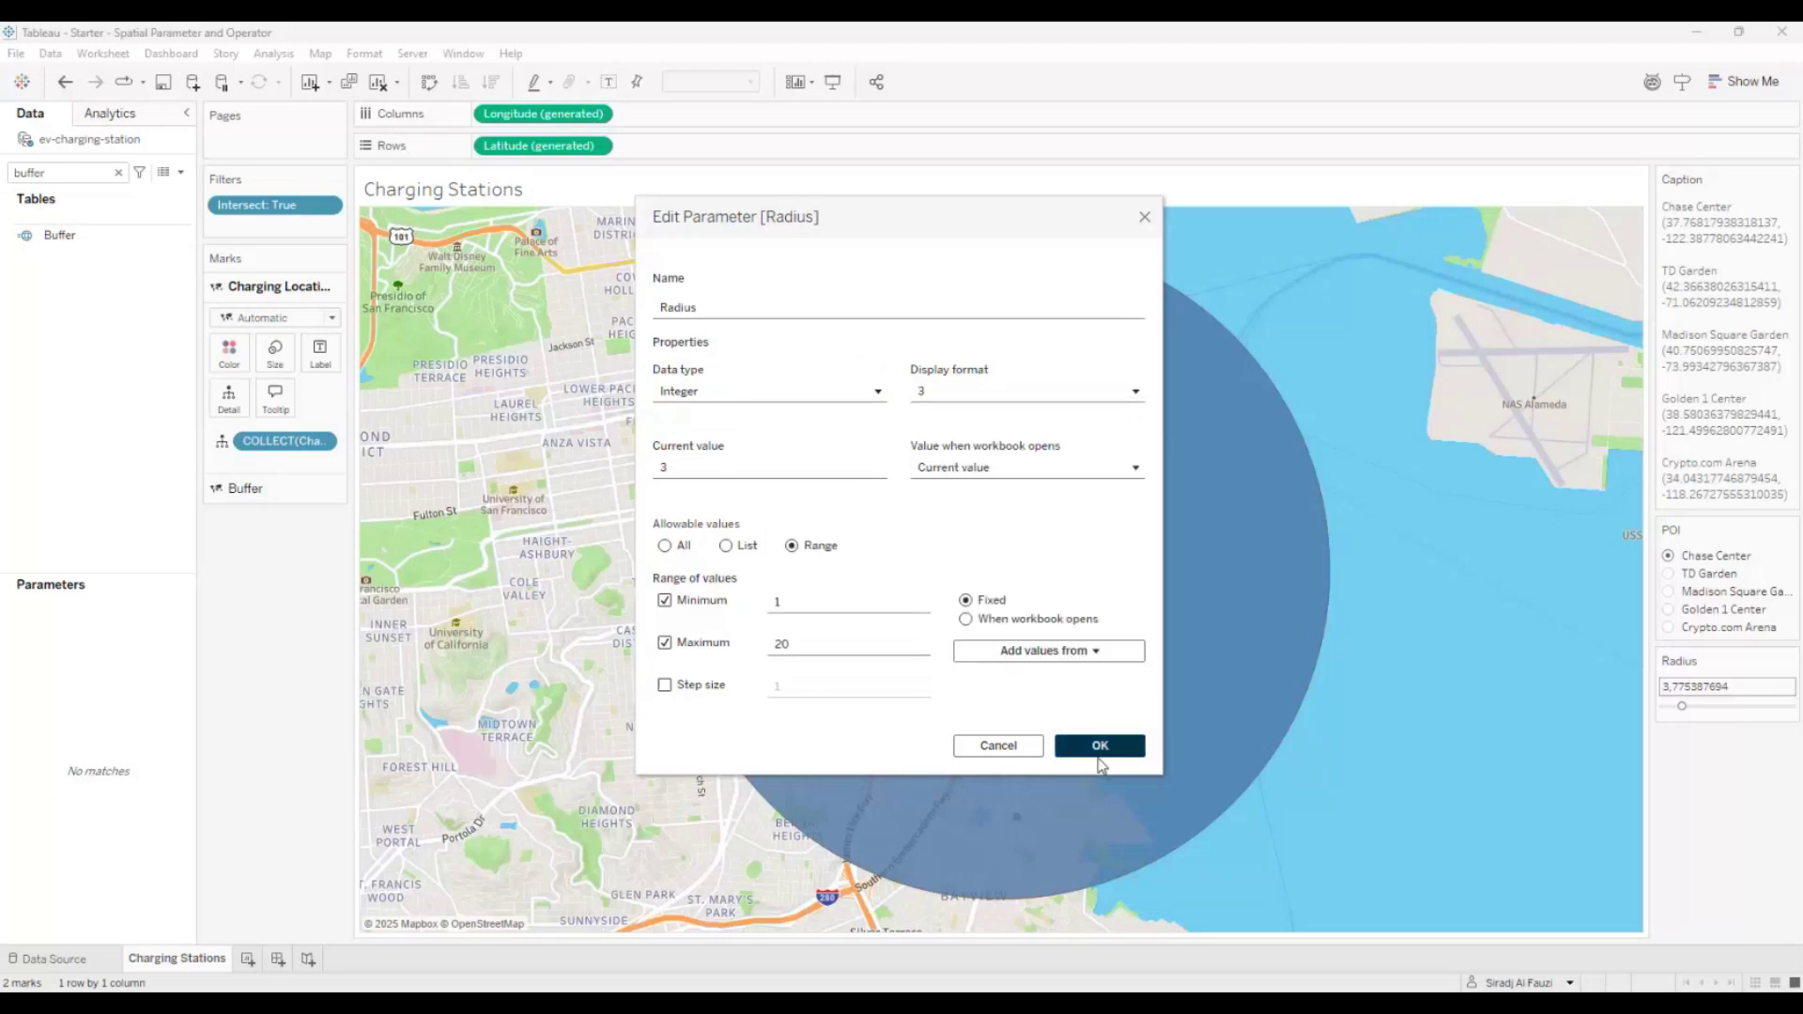
click(1096, 747)
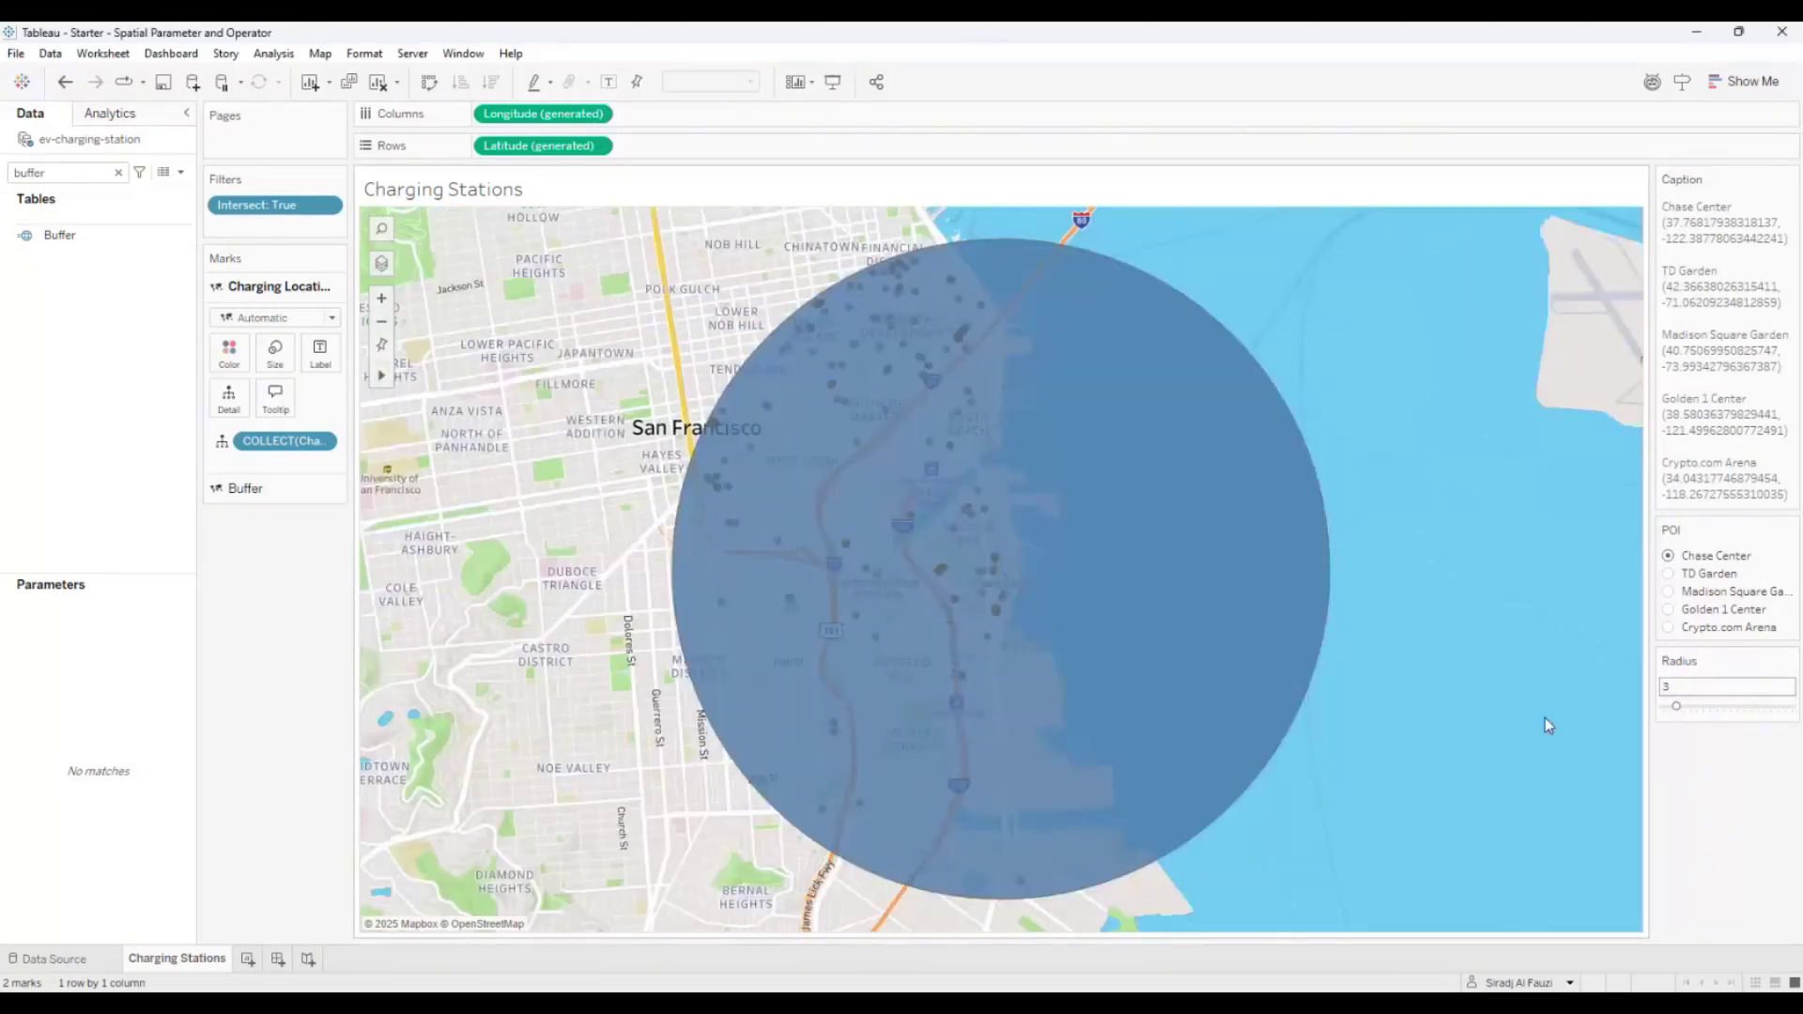
mouse_move(1678, 708)
mouse_down()
mouse_move(1721, 724)
mouse_move(1690, 718)
mouse_up()
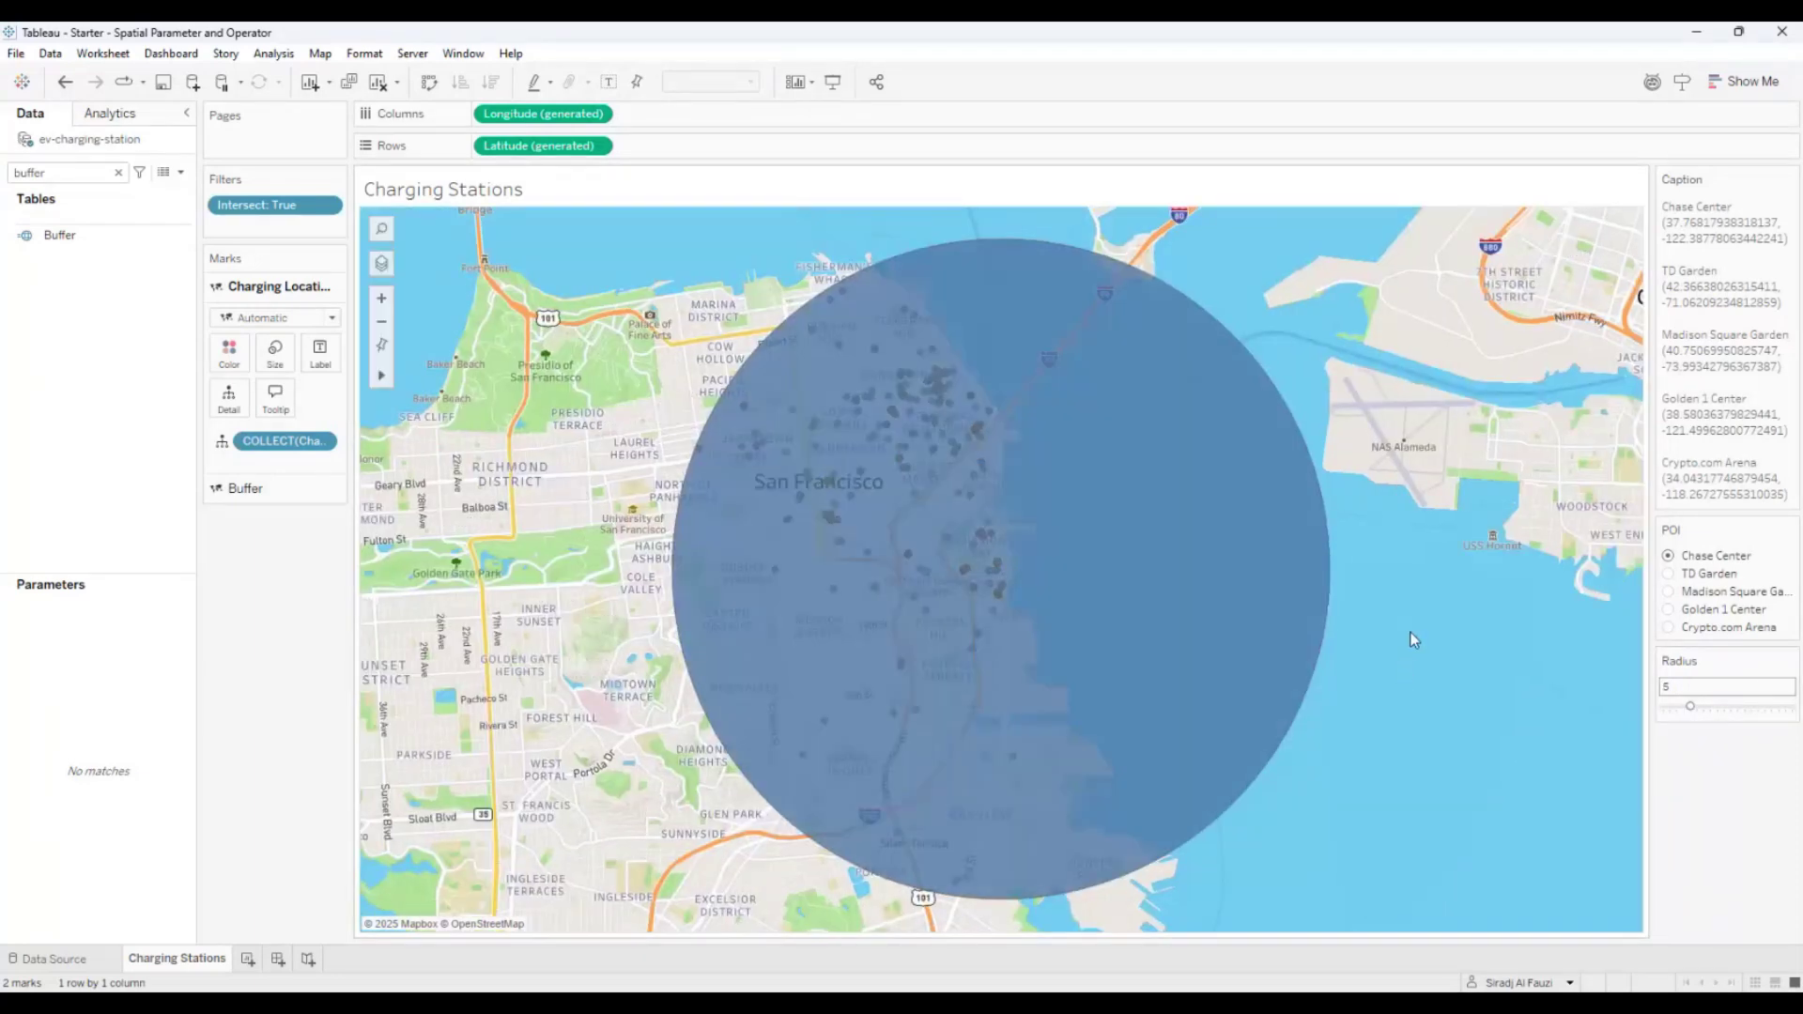
Clear the field search, color the Buffer layer orange and lower its opacity to slightly above 20%
click(118, 172)
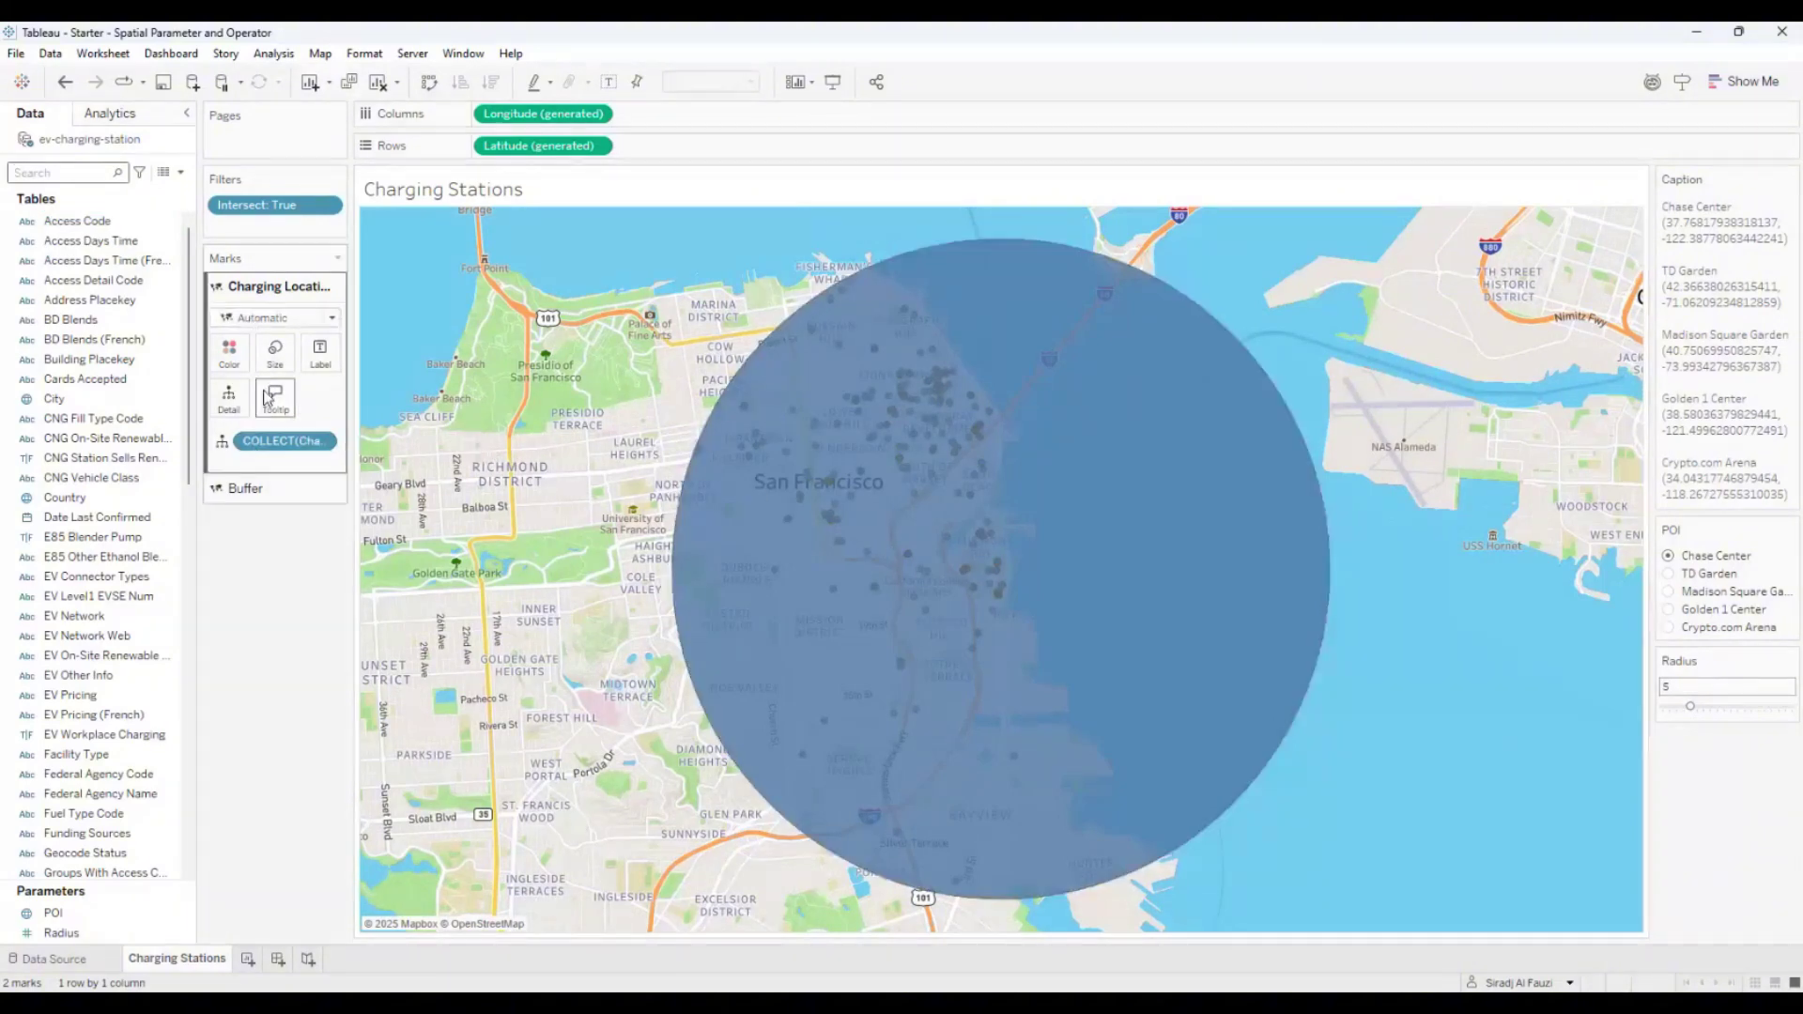
click(259, 489)
click(229, 381)
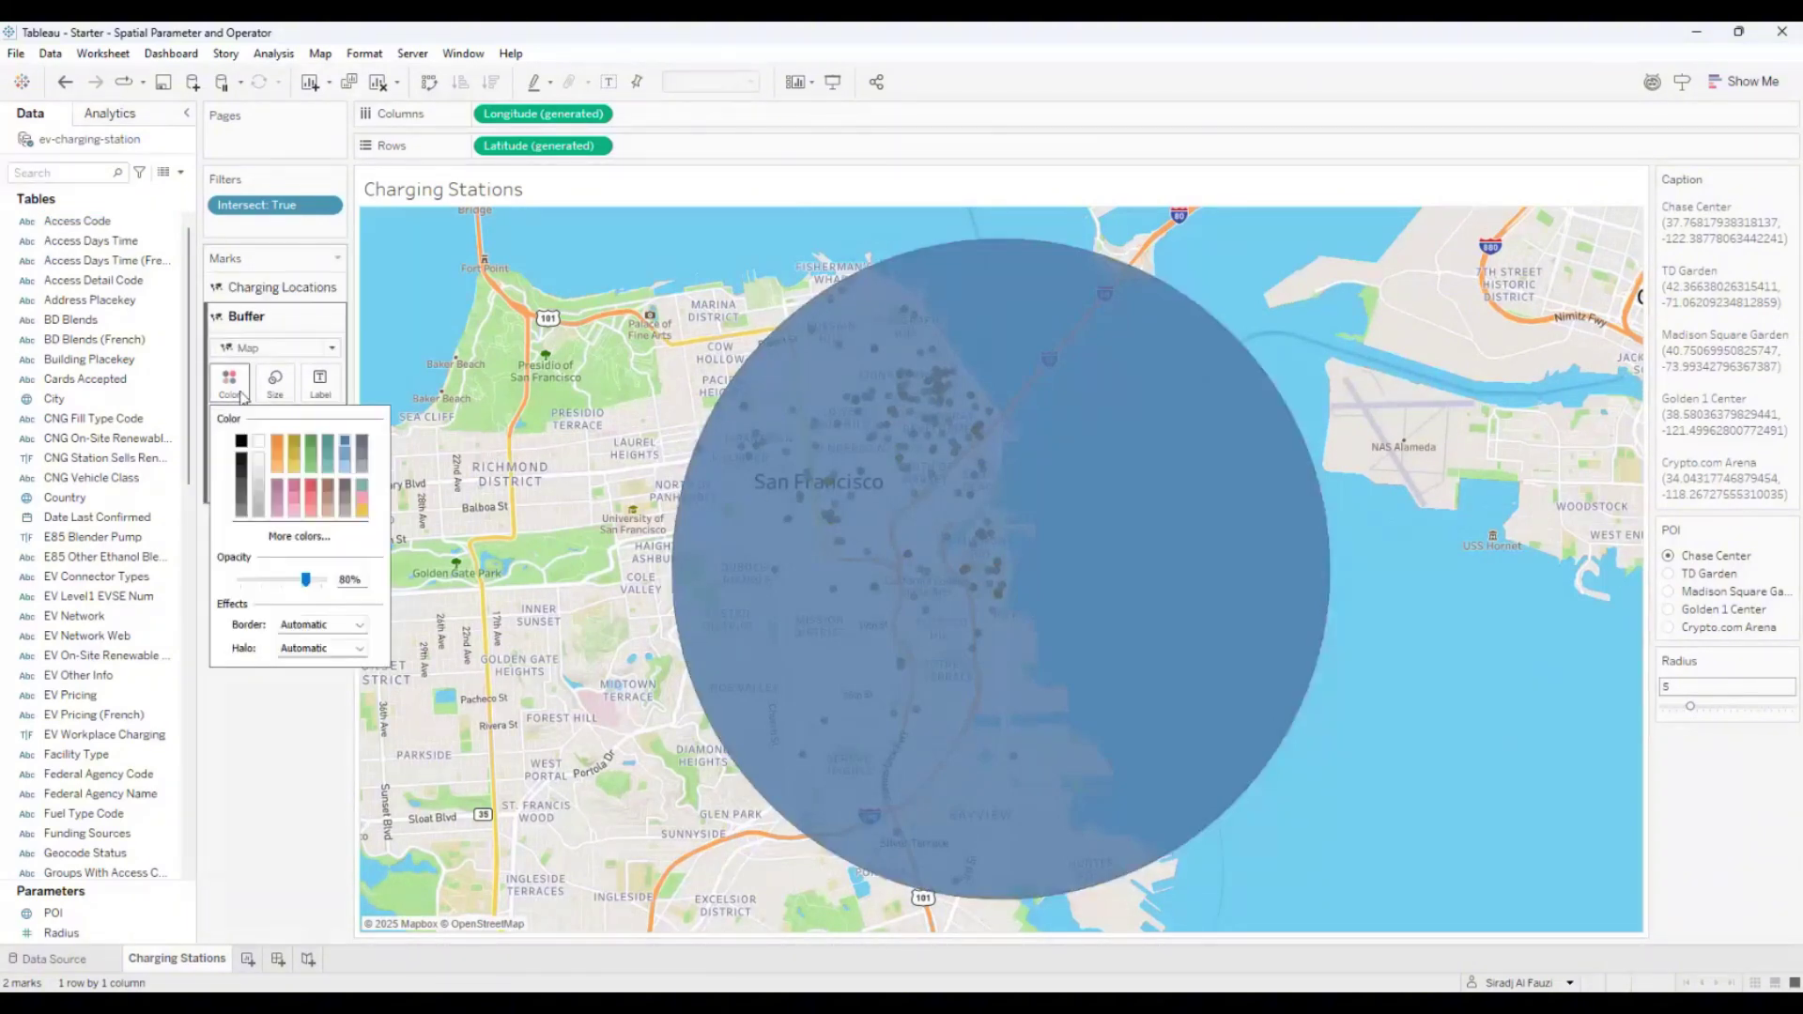
click(276, 441)
drag(305, 580, 256, 582)
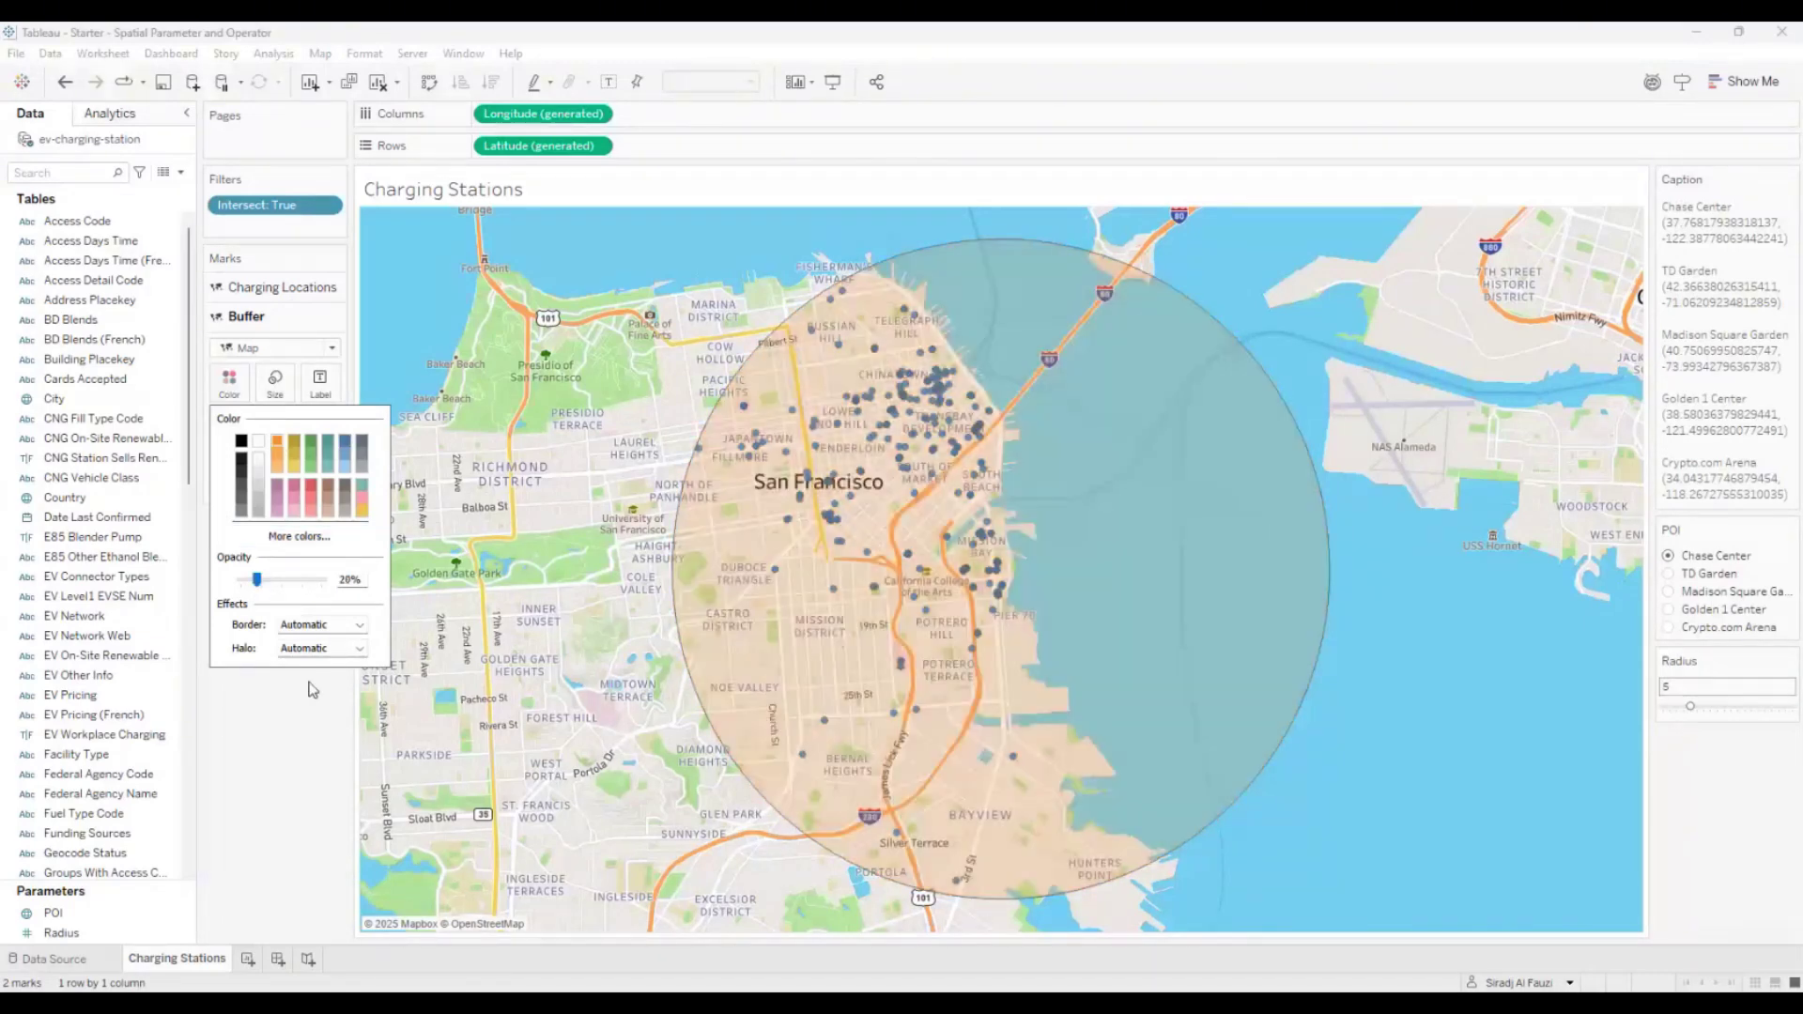
drag(256, 582, 260, 586)
click(253, 764)
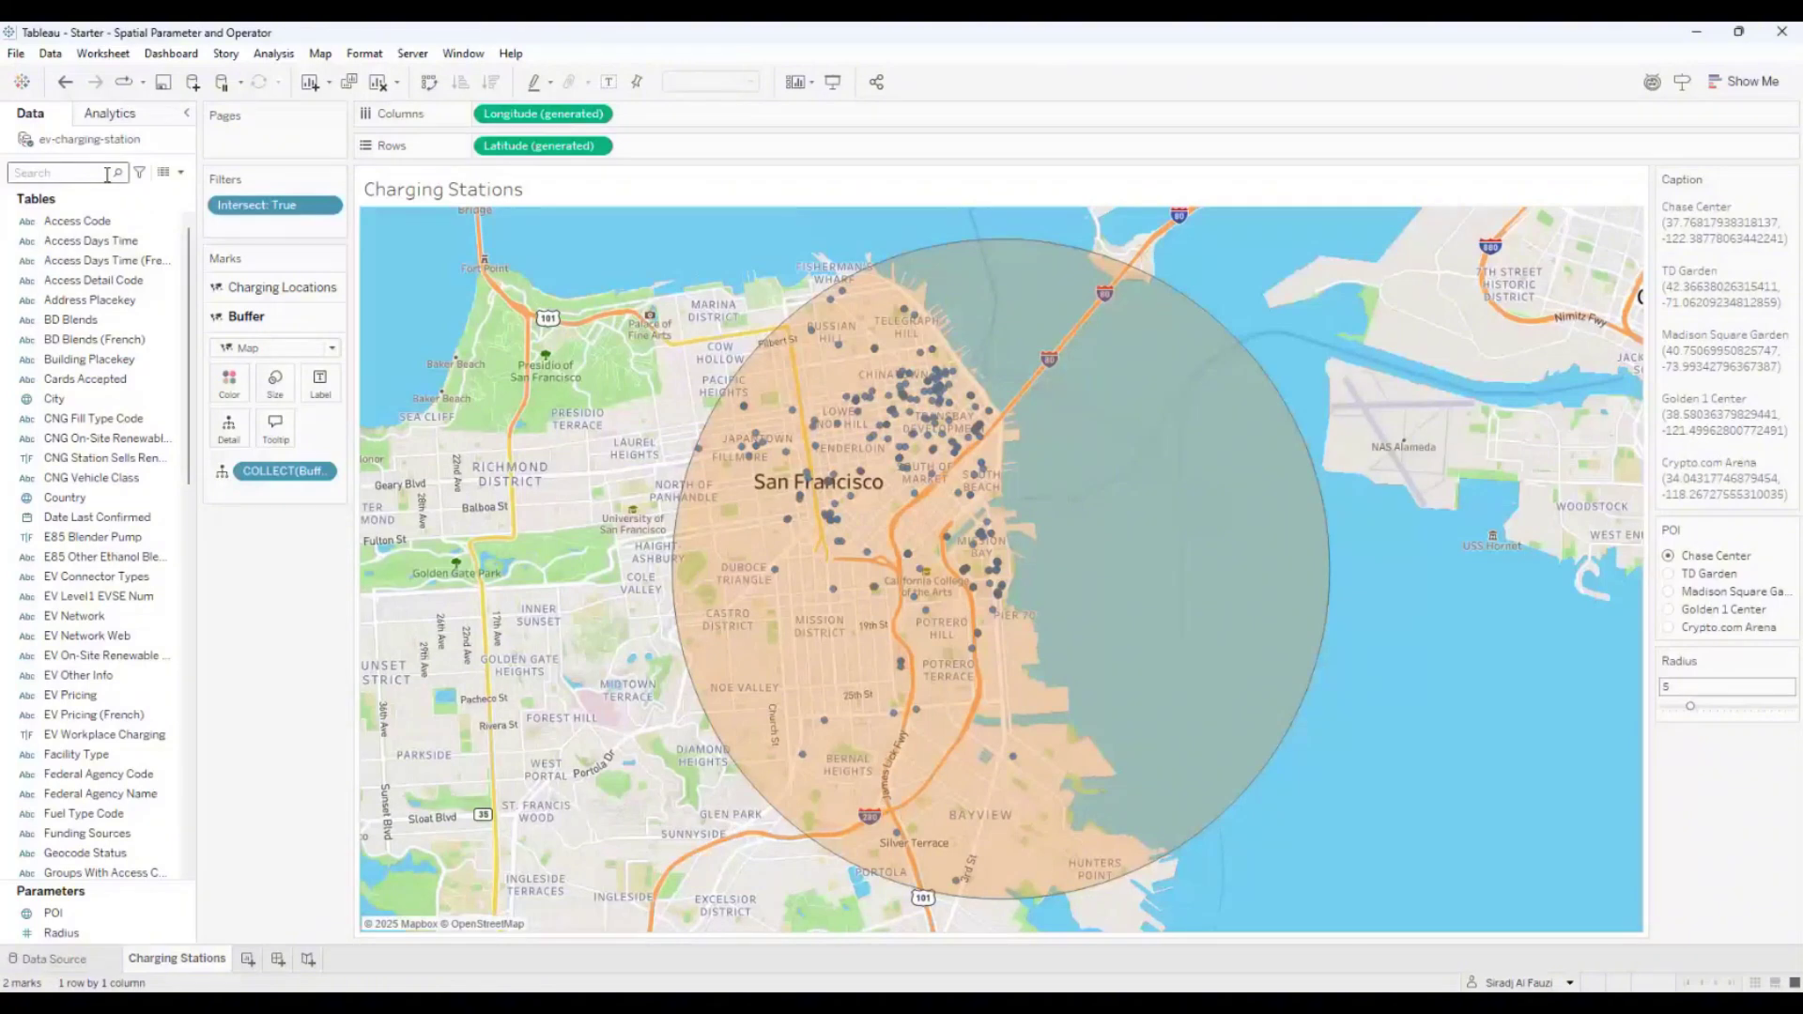
Label the Buffer layer with the Intersect field and set the label's font size to 48
text(inter)
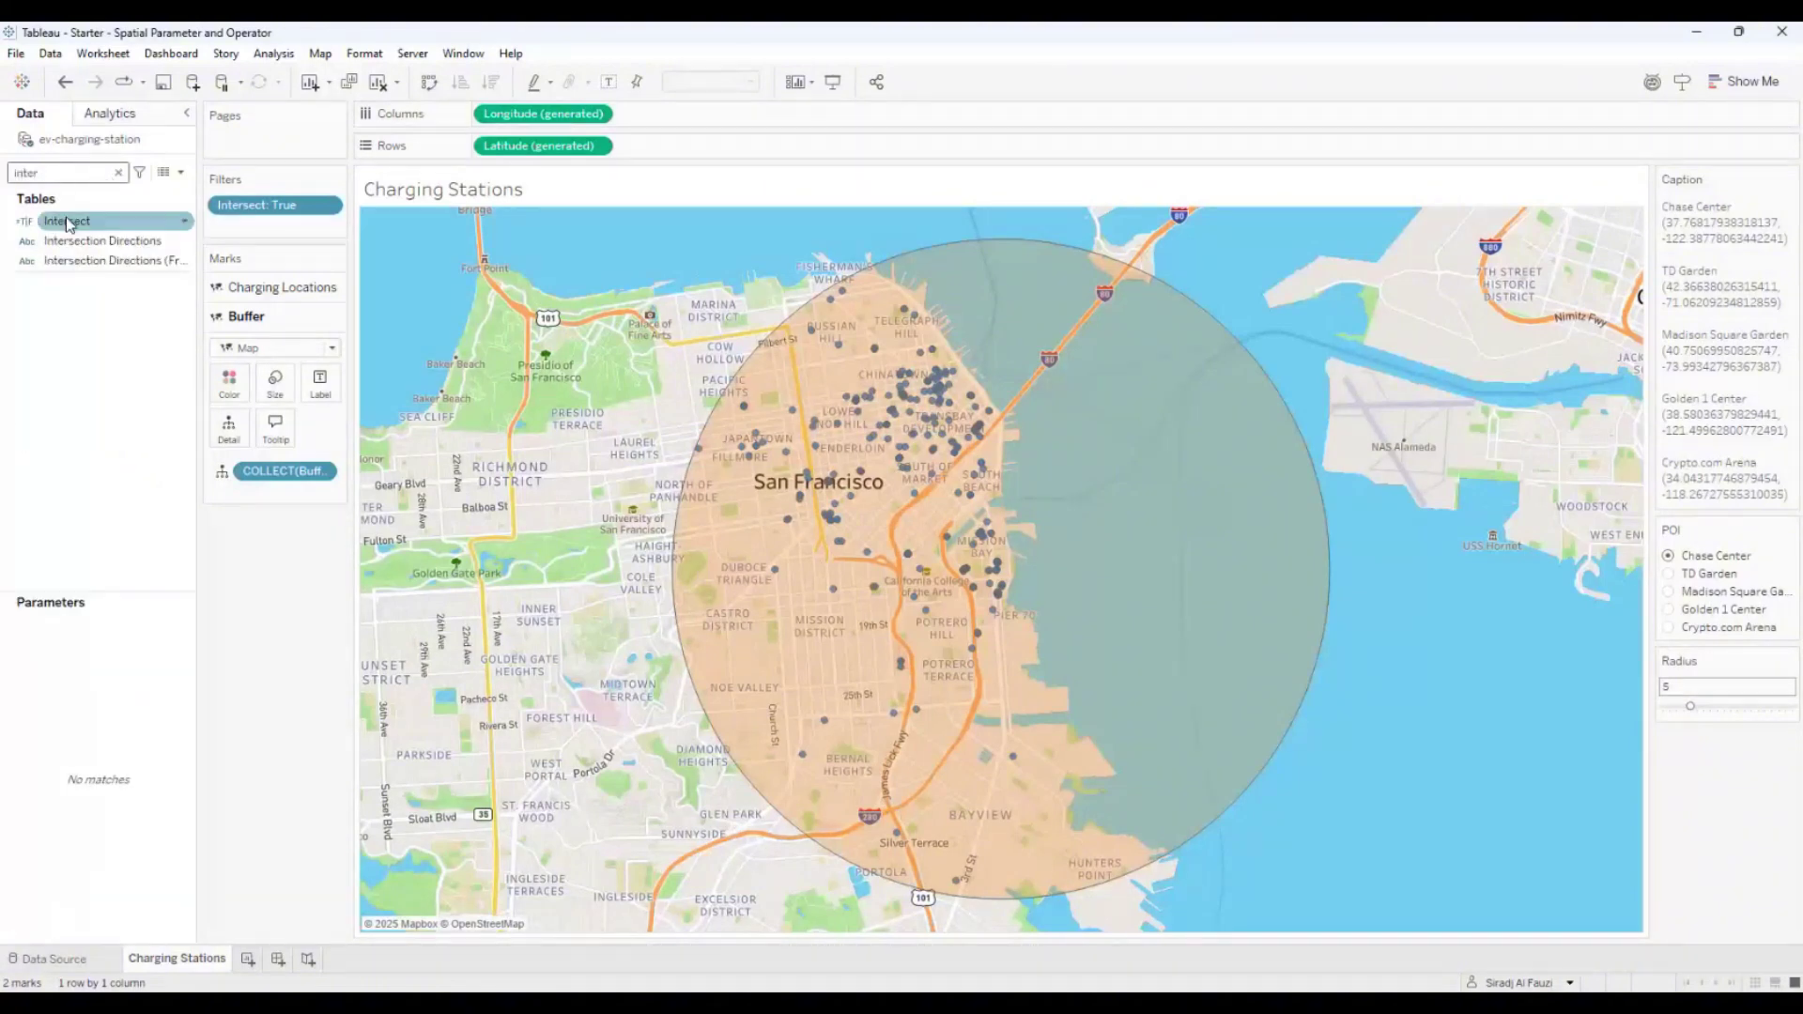
drag(66, 221, 321, 392)
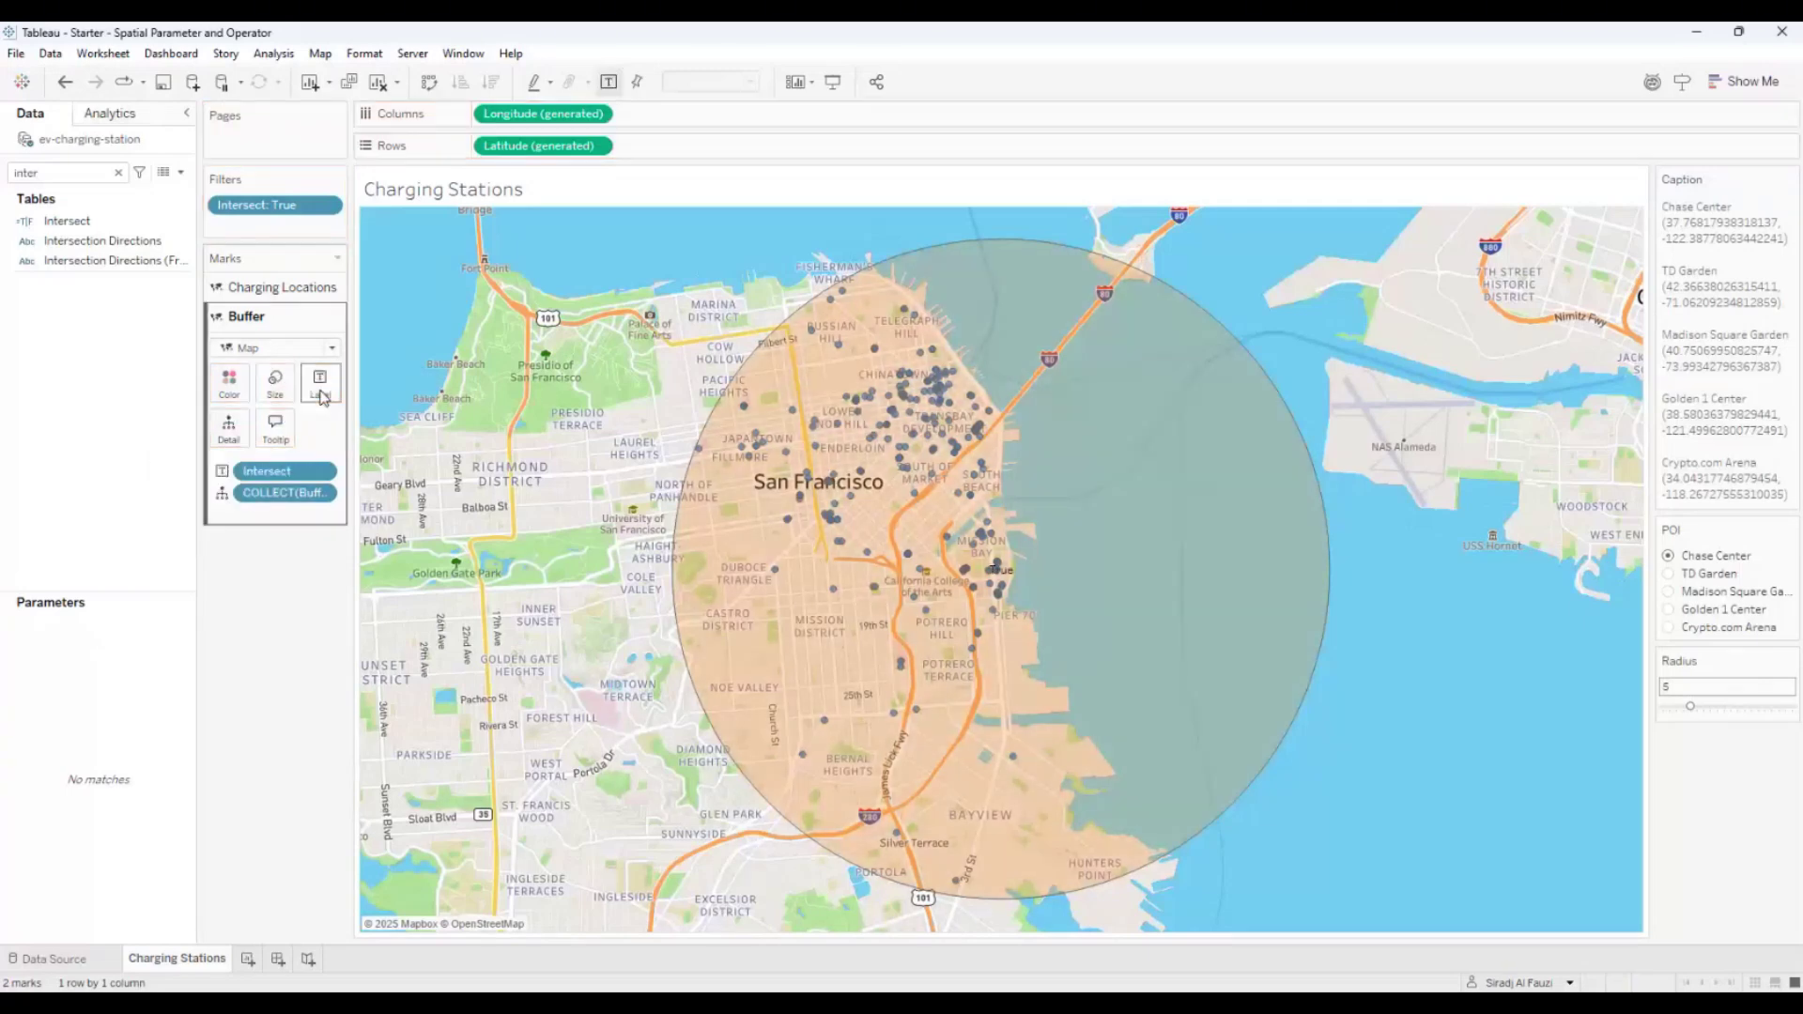
click(321, 383)
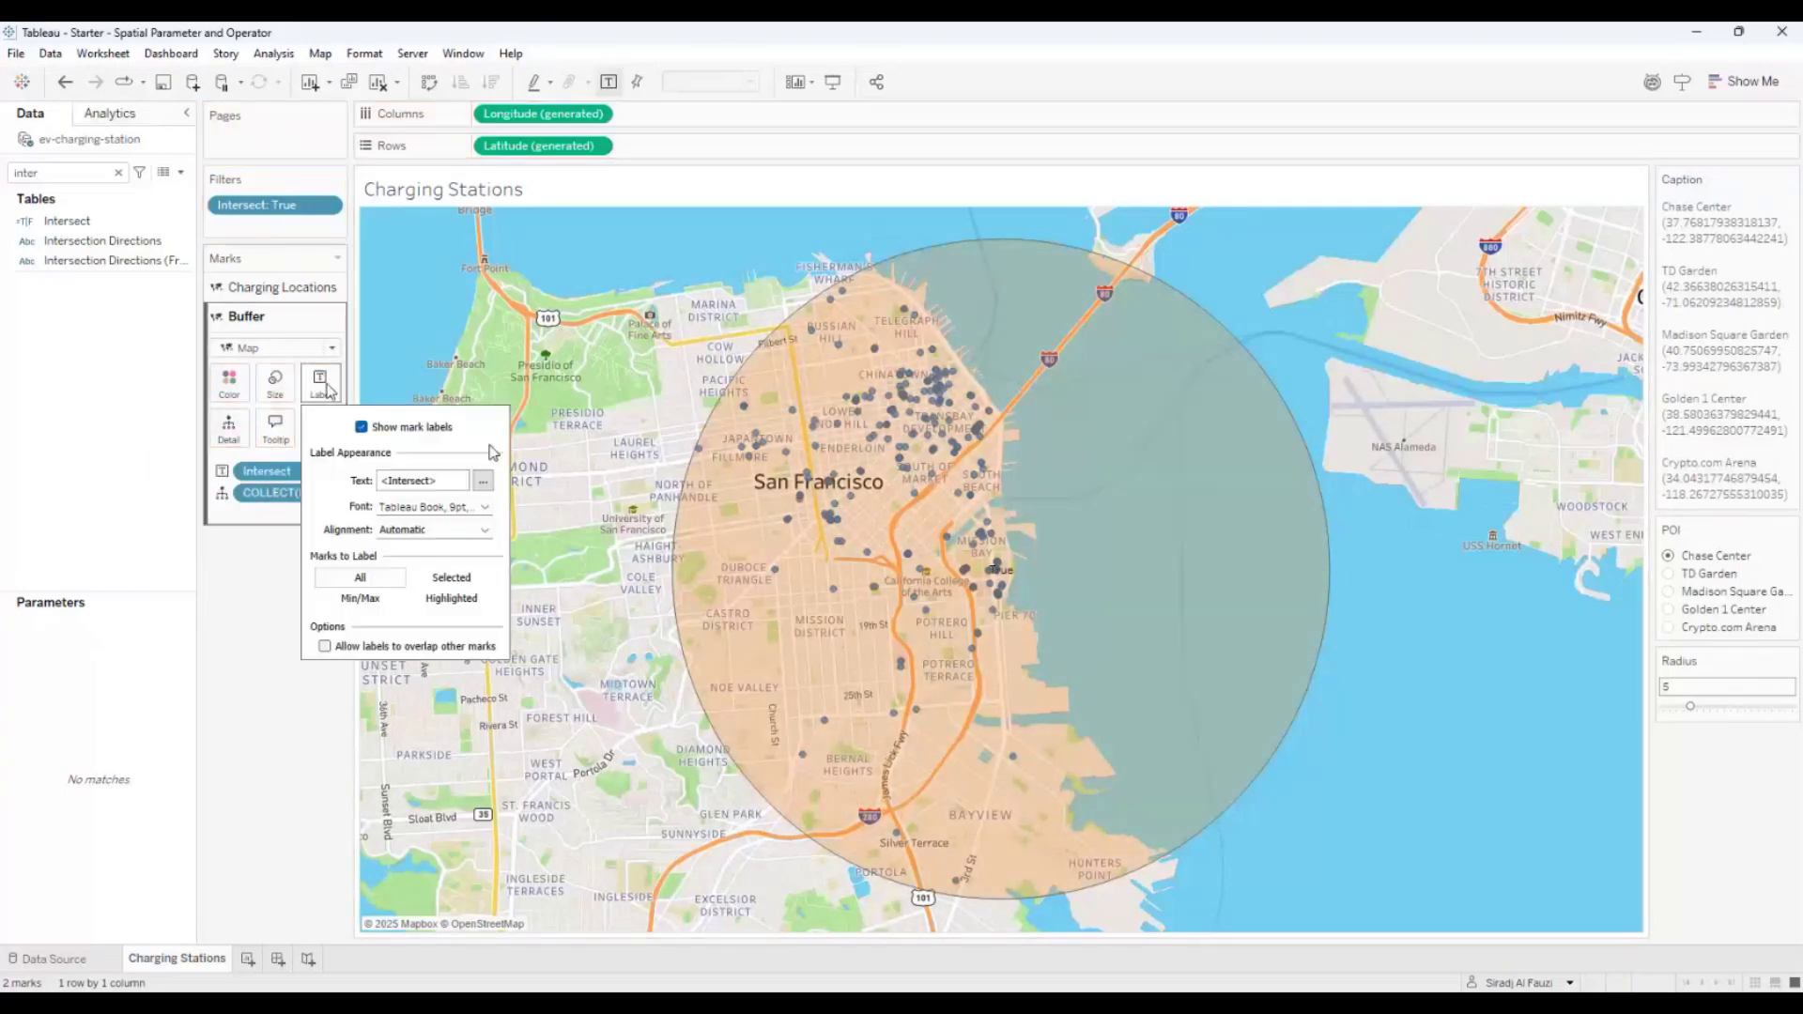
click(483, 481)
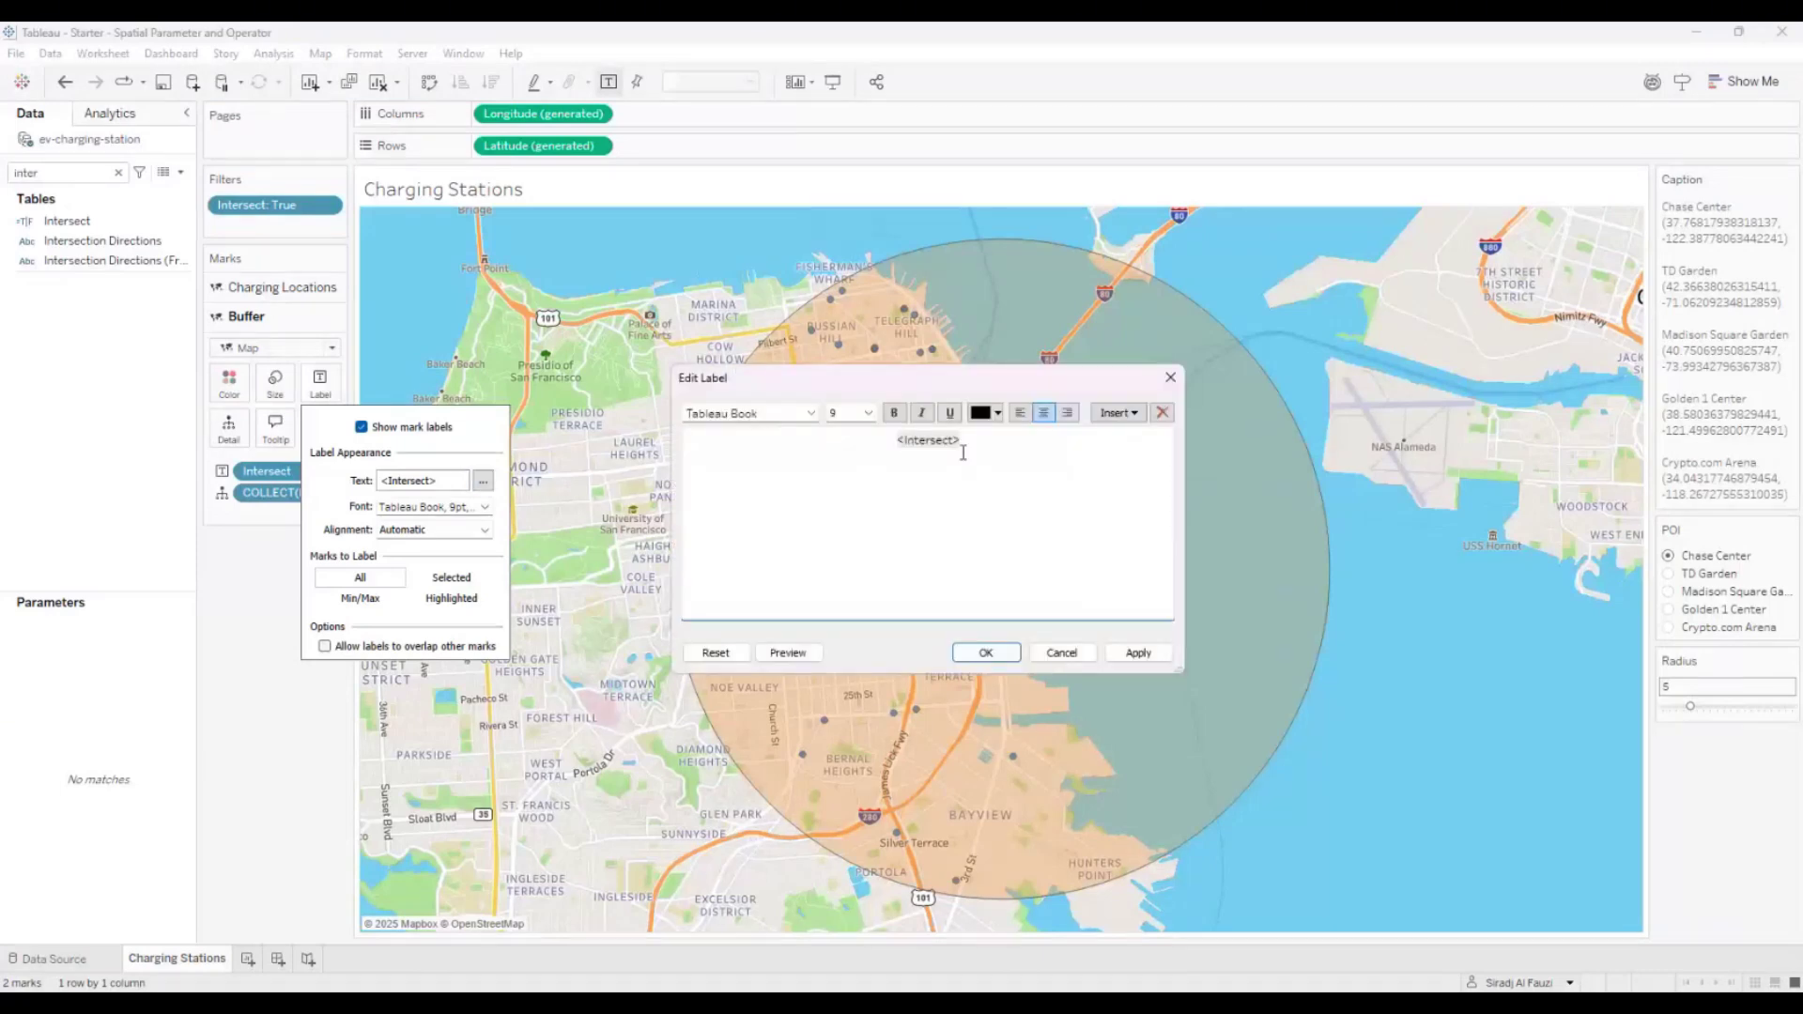
drag(959, 442, 849, 445)
click(870, 413)
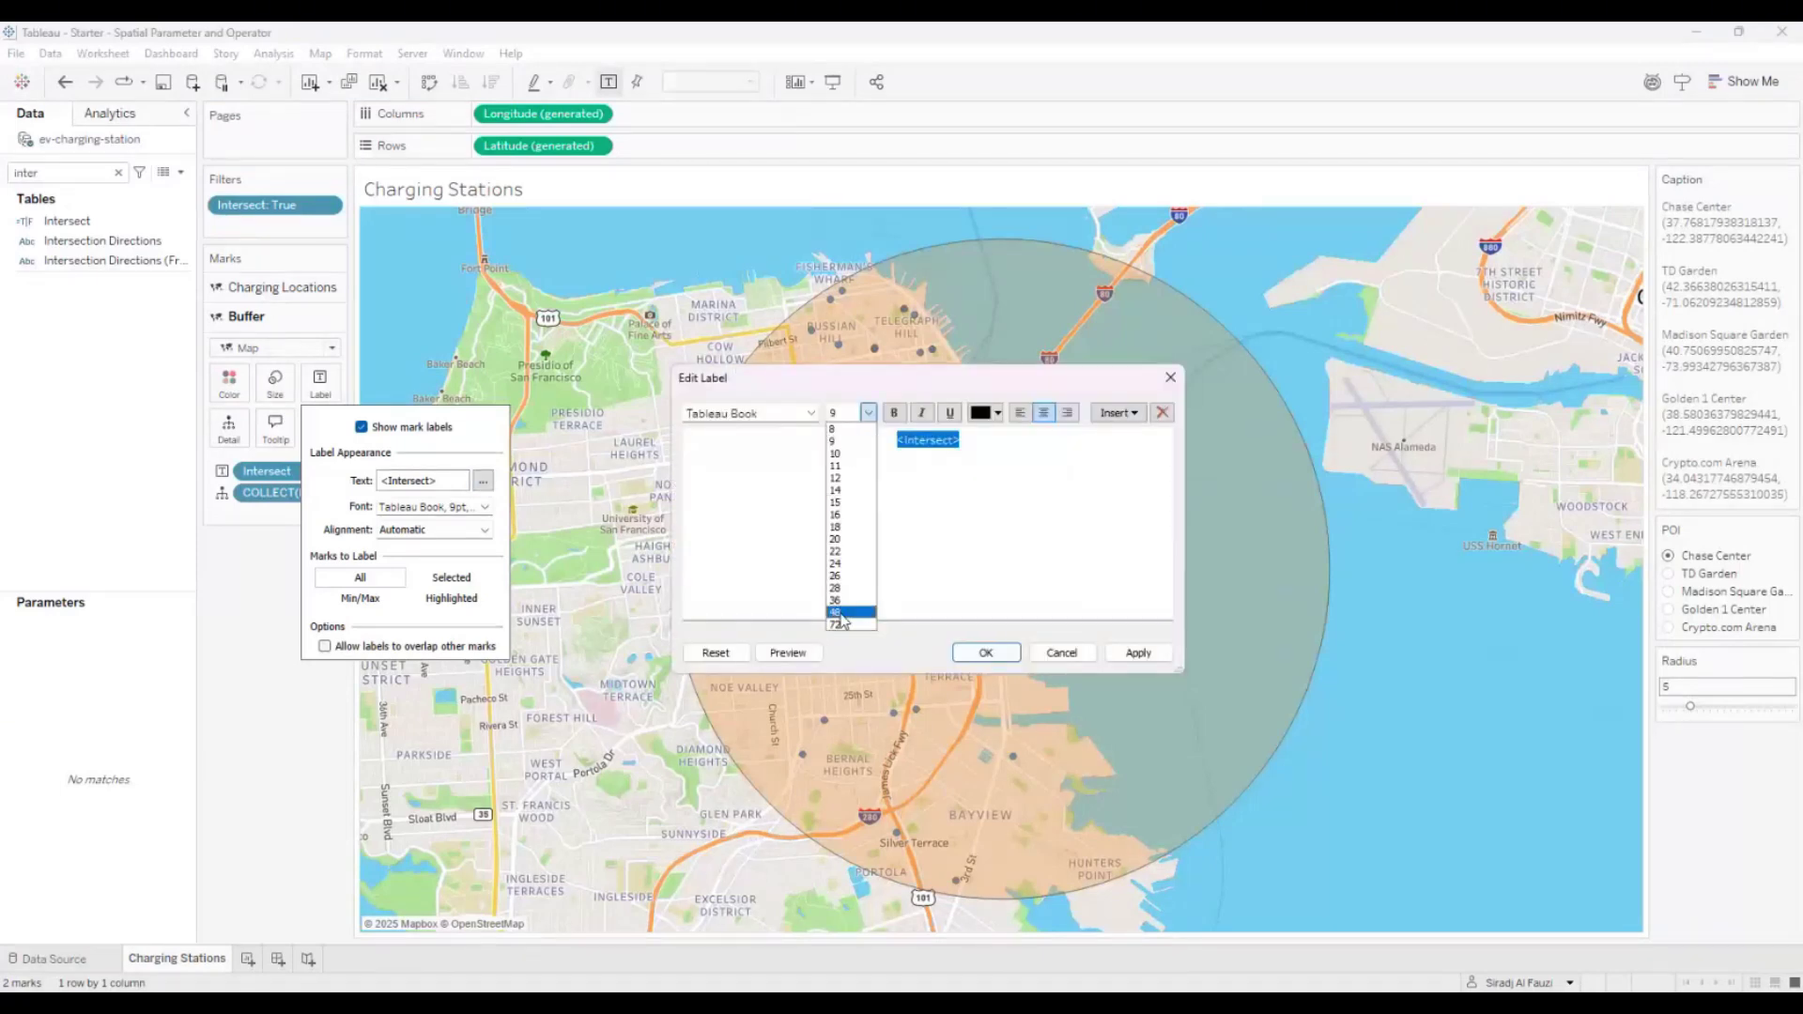
click(844, 613)
click(997, 651)
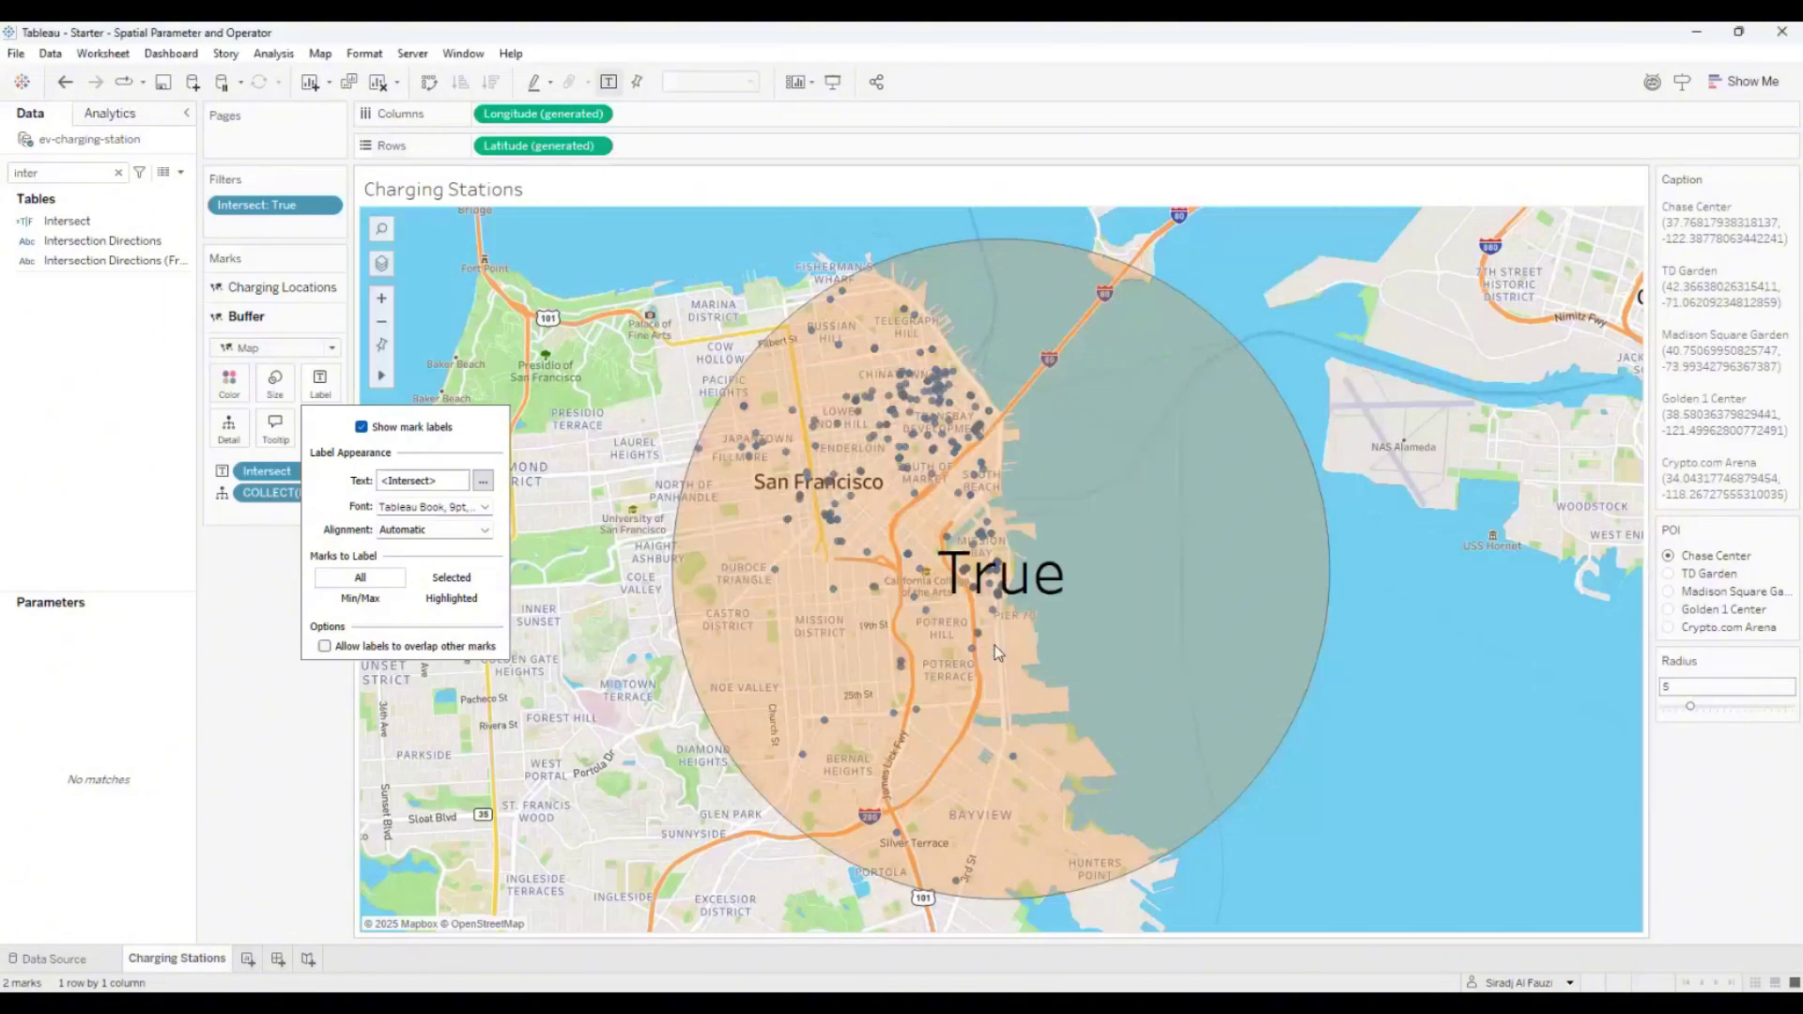
Set the Buffer label's font size to 72 and change its Intersect field to a count aggregation
click(483, 480)
drag(1106, 493, 725, 470)
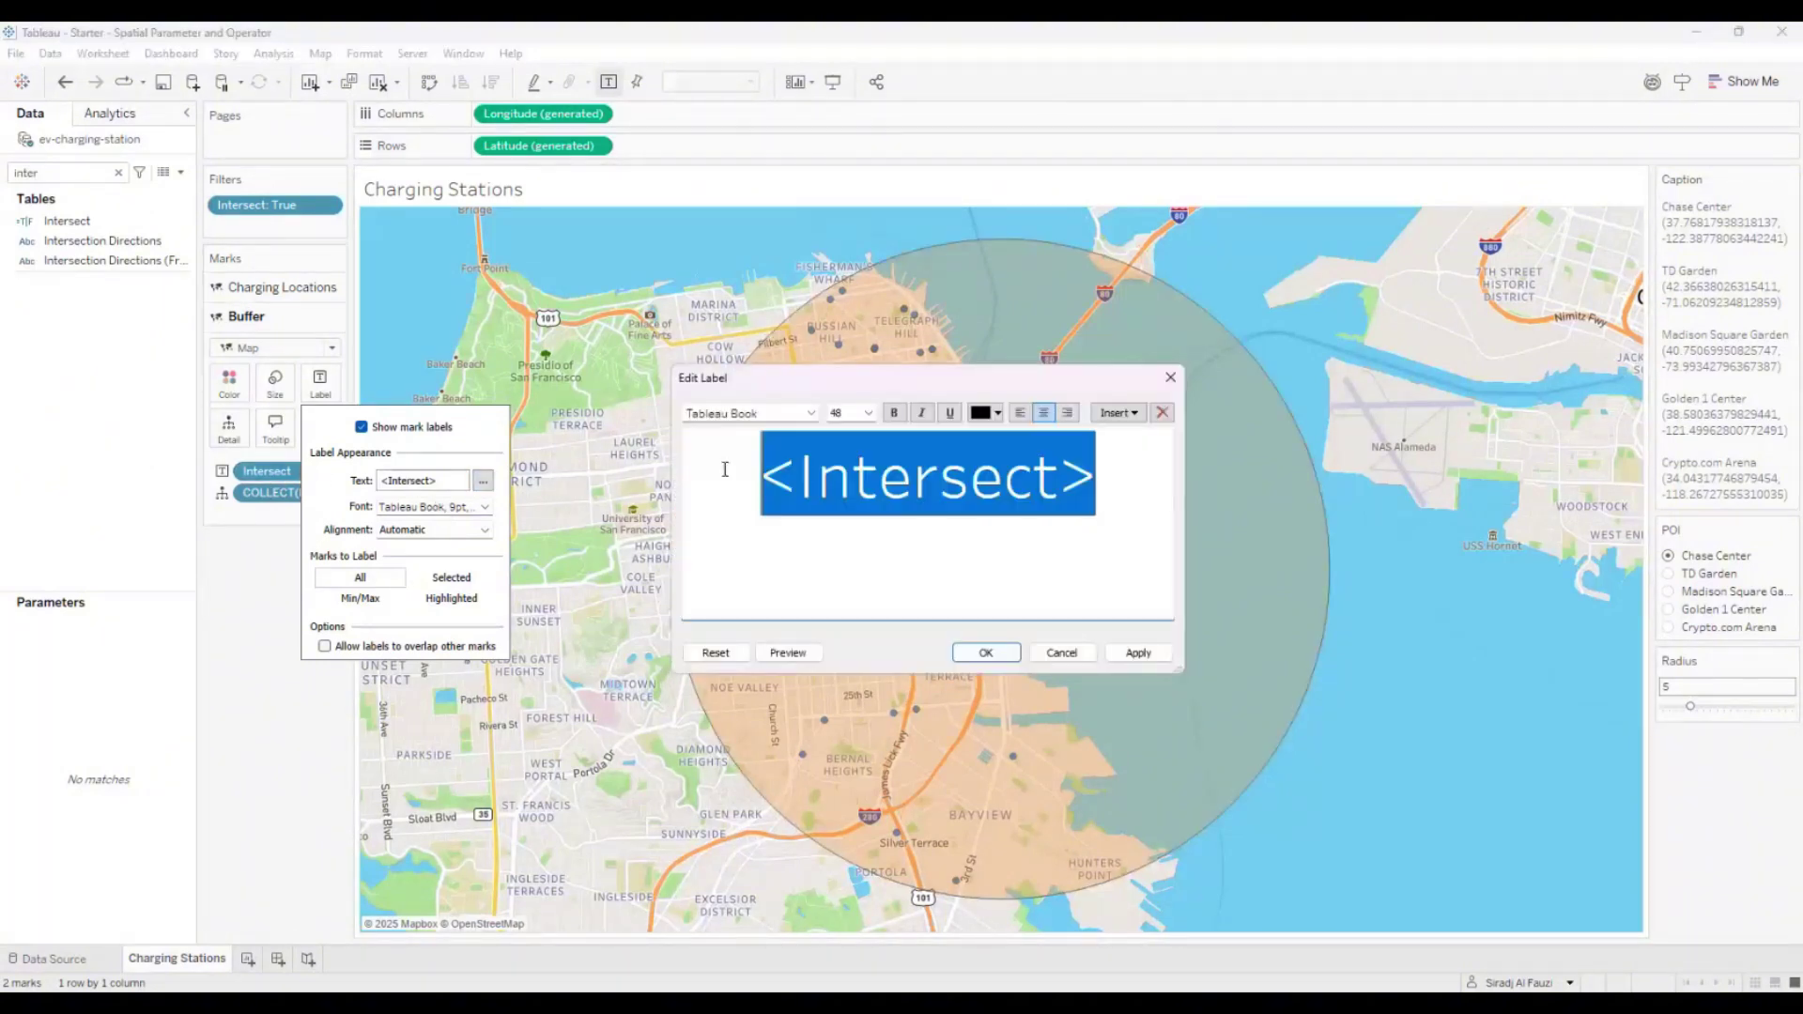
click(869, 413)
click(845, 627)
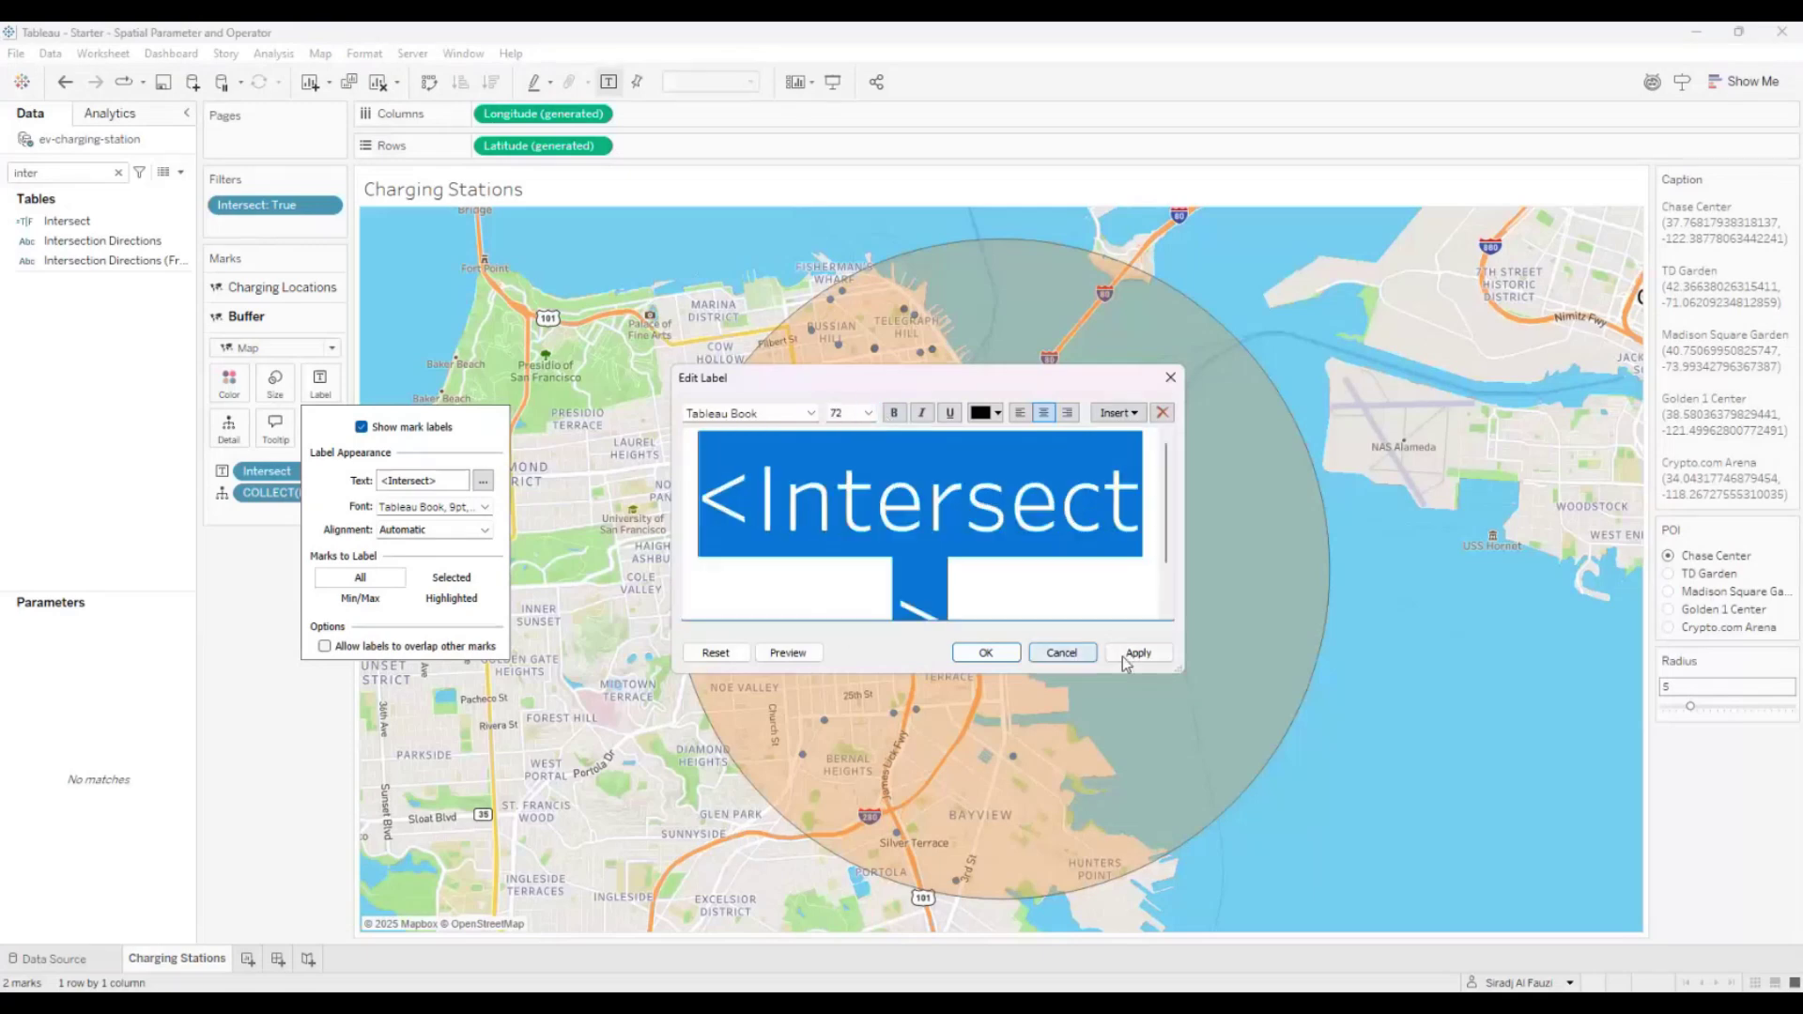
click(986, 653)
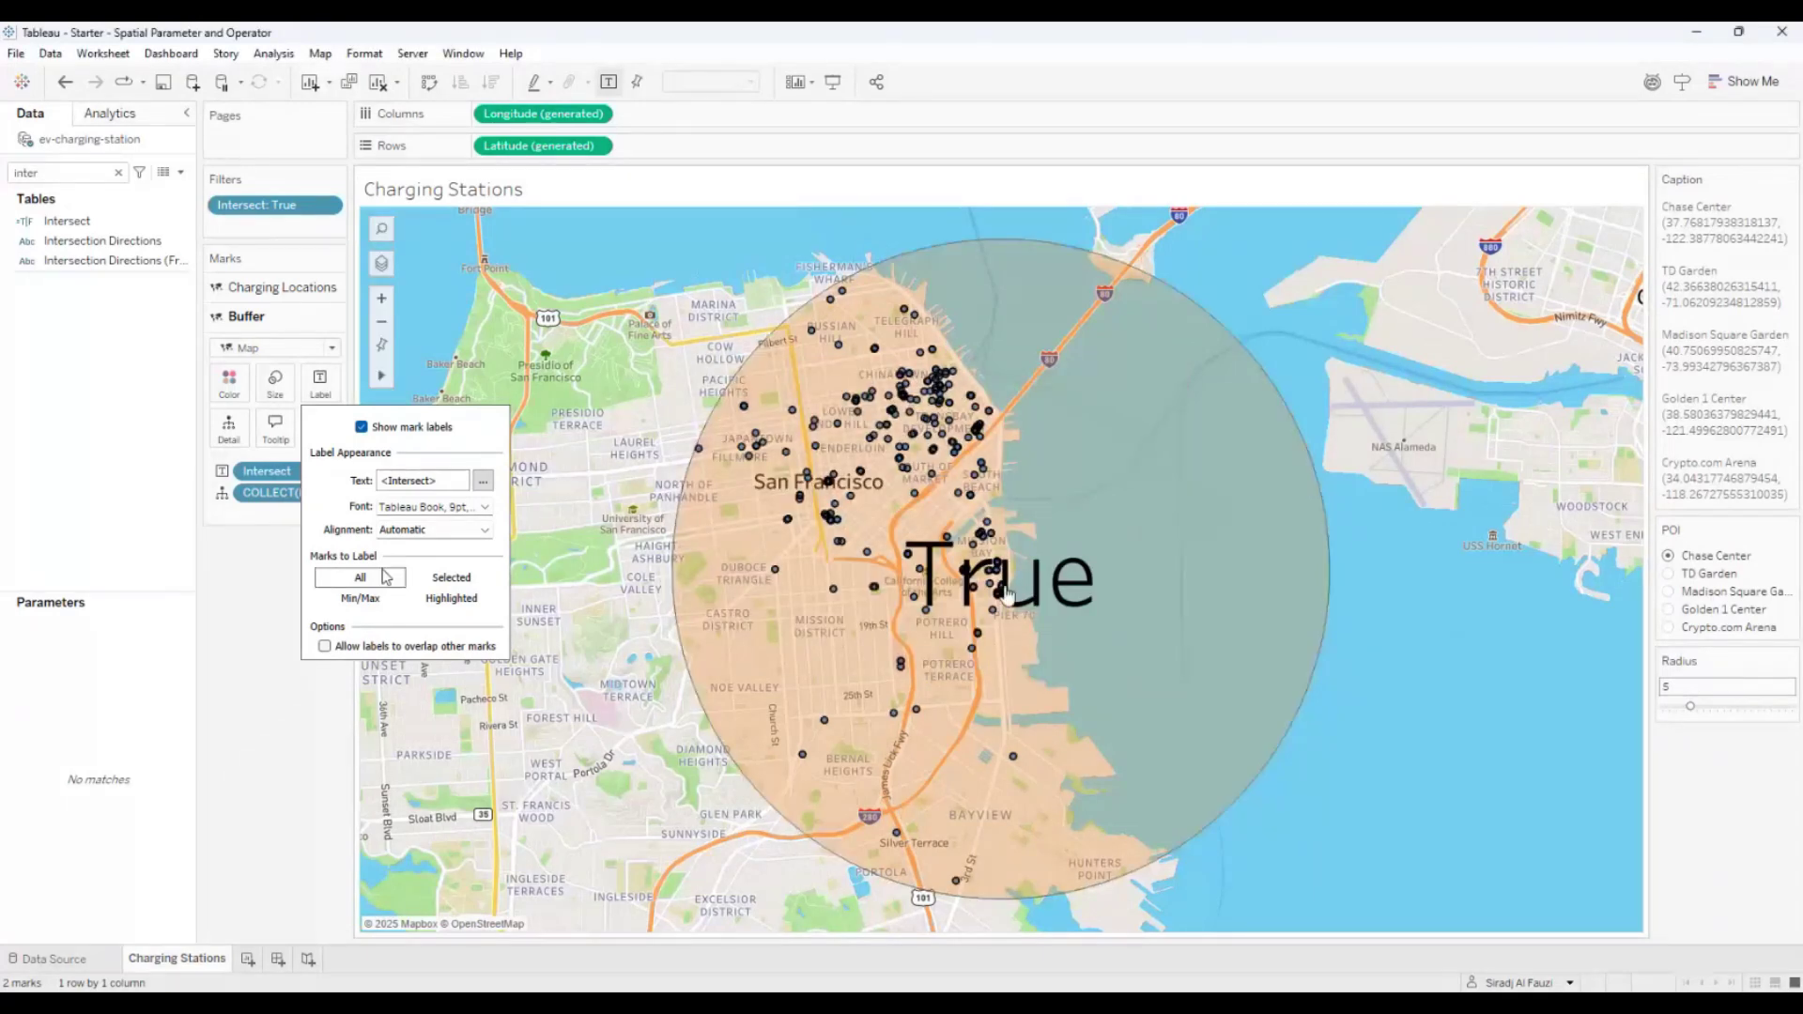
click(259, 584)
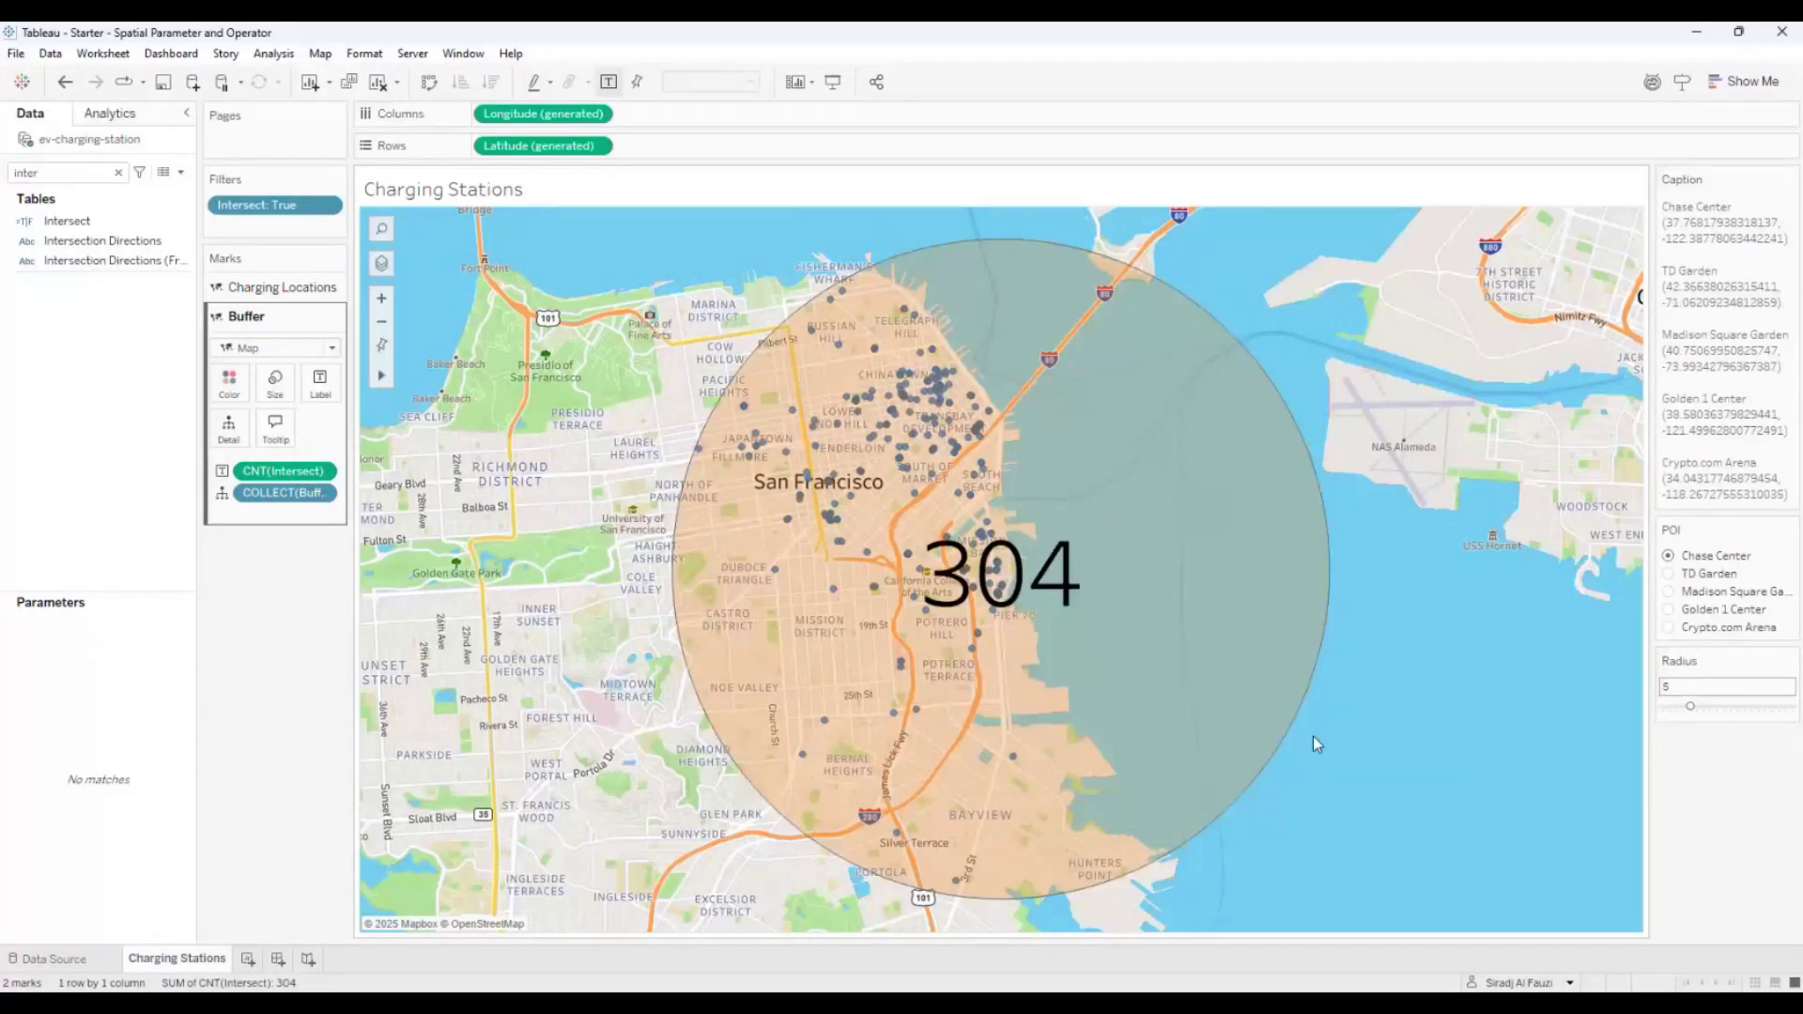
click(119, 172)
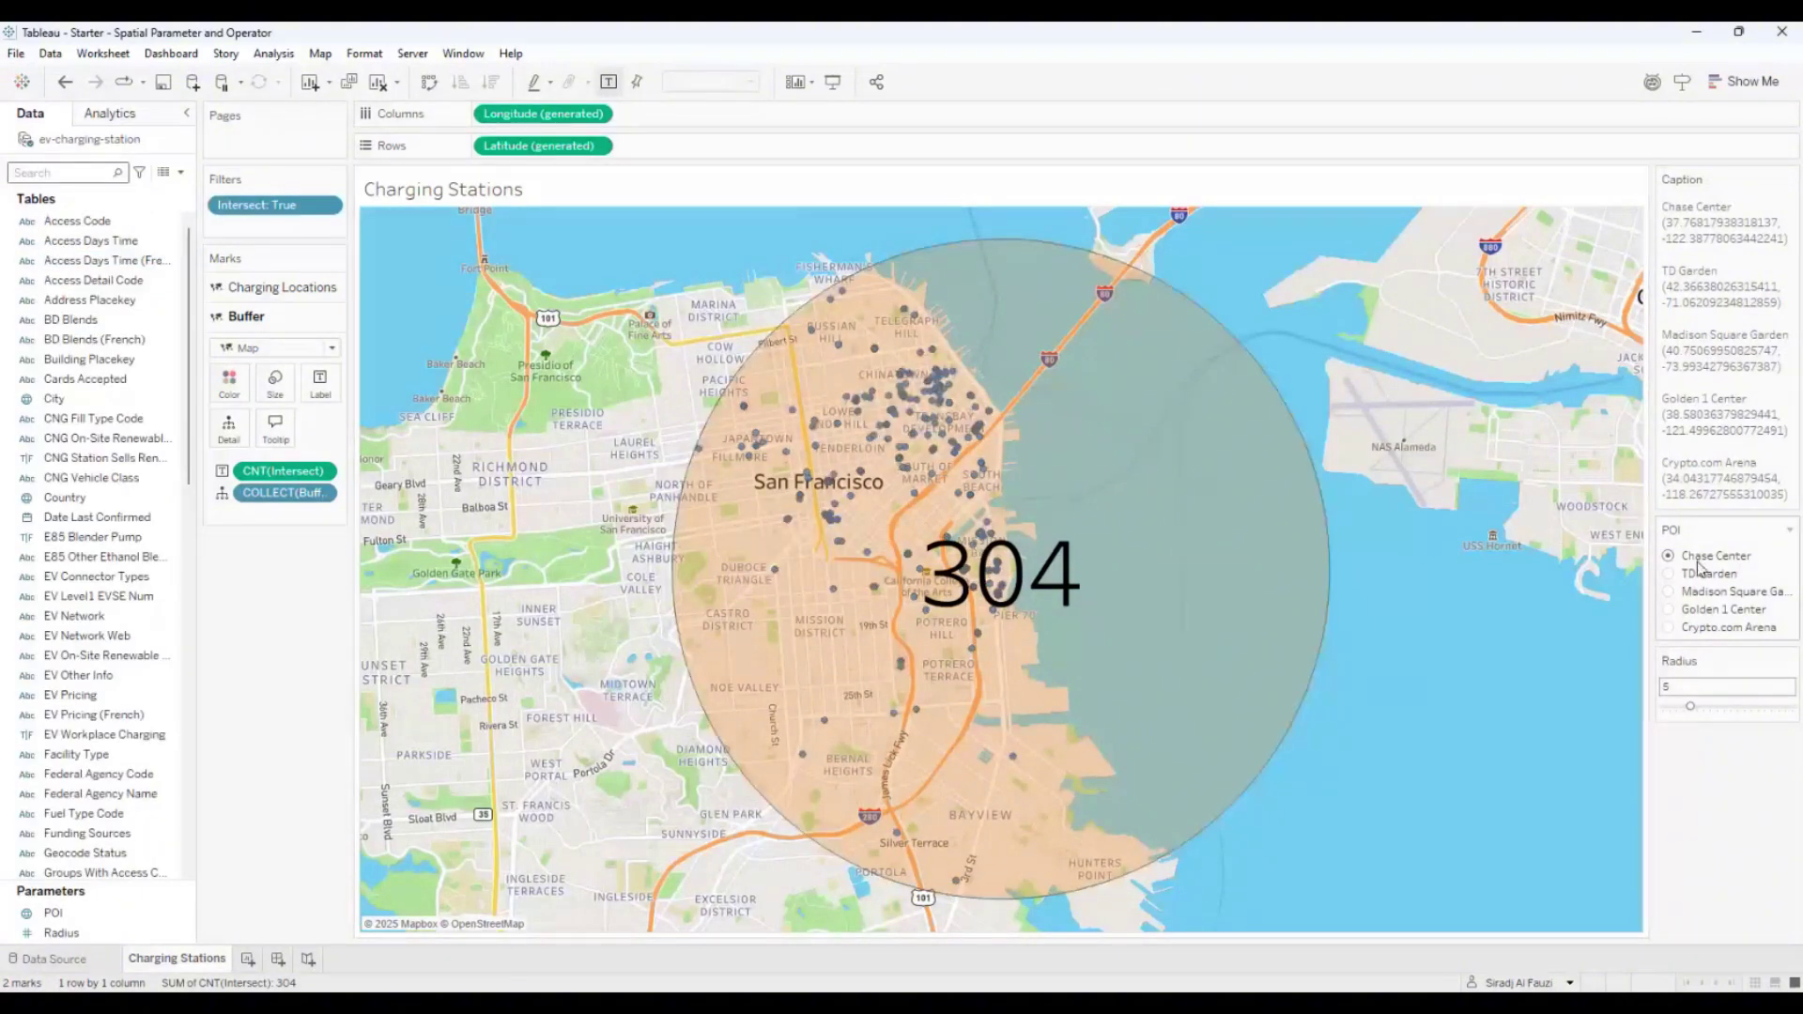
Compare the station count across arenas by switching the POI parameter to TD Garden, Golden 1 Center and Crypto.com Arena
mouse_move(1036, 563)
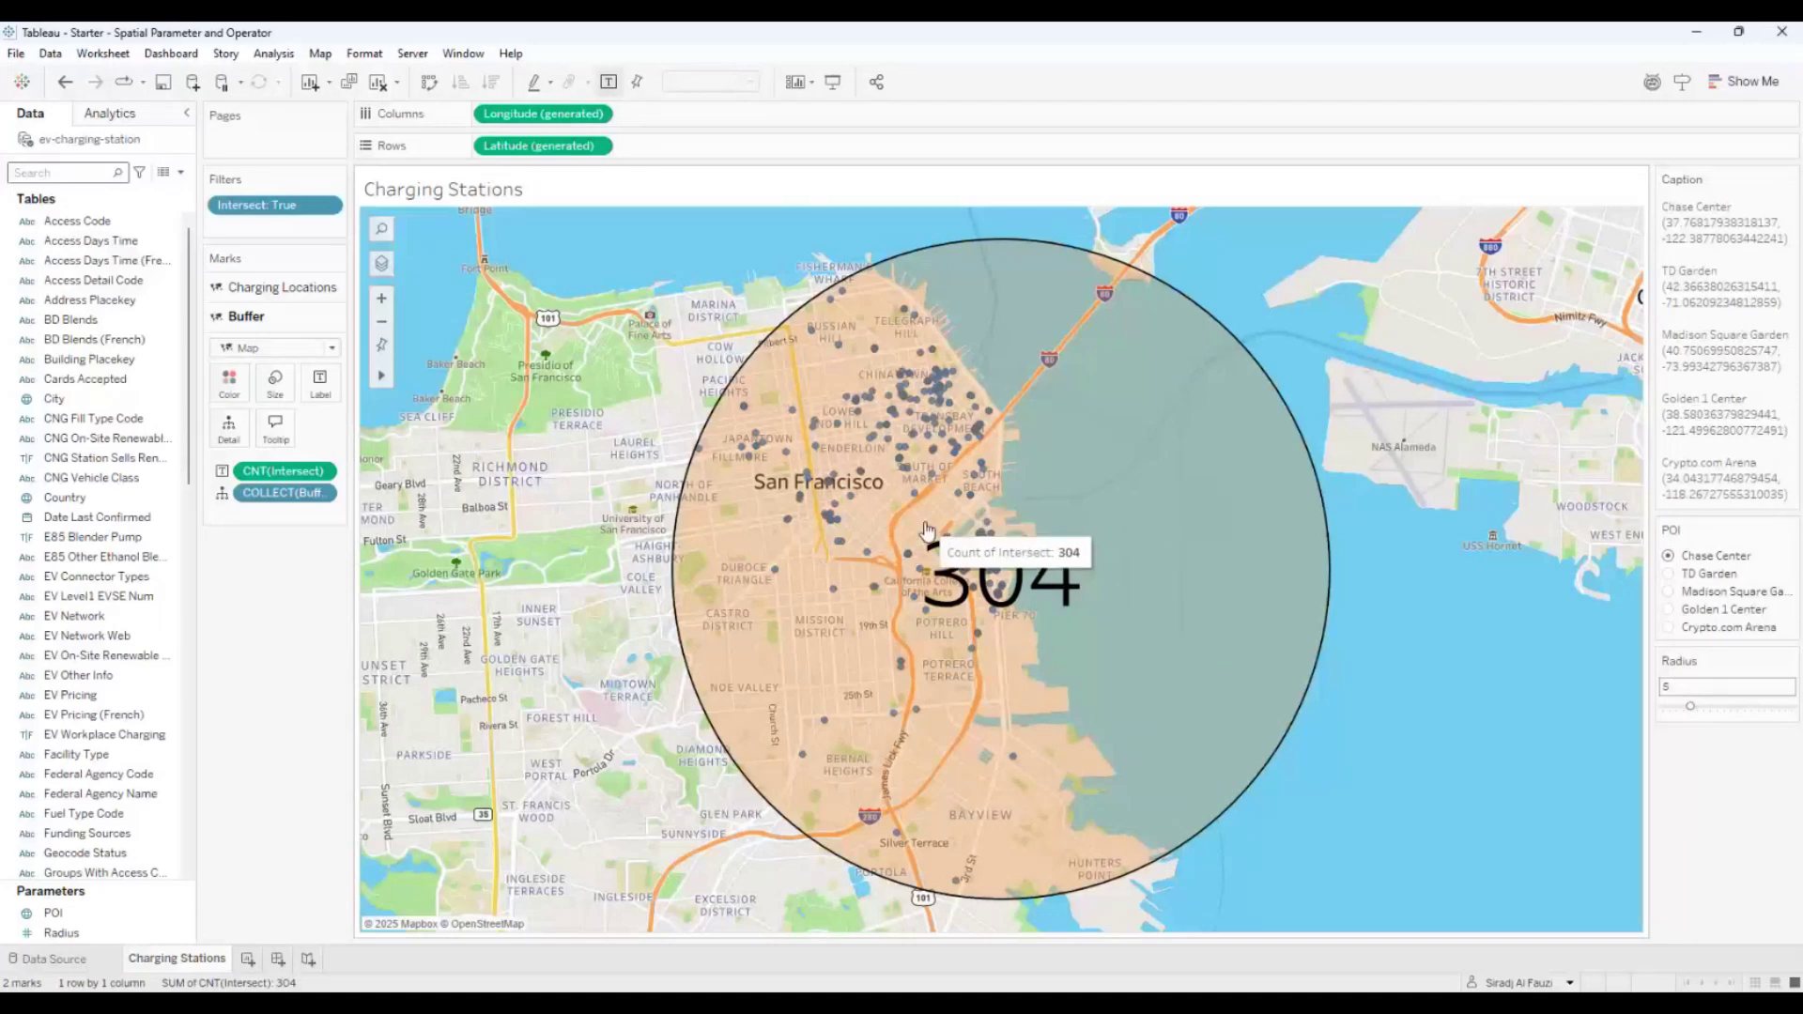
click(1670, 575)
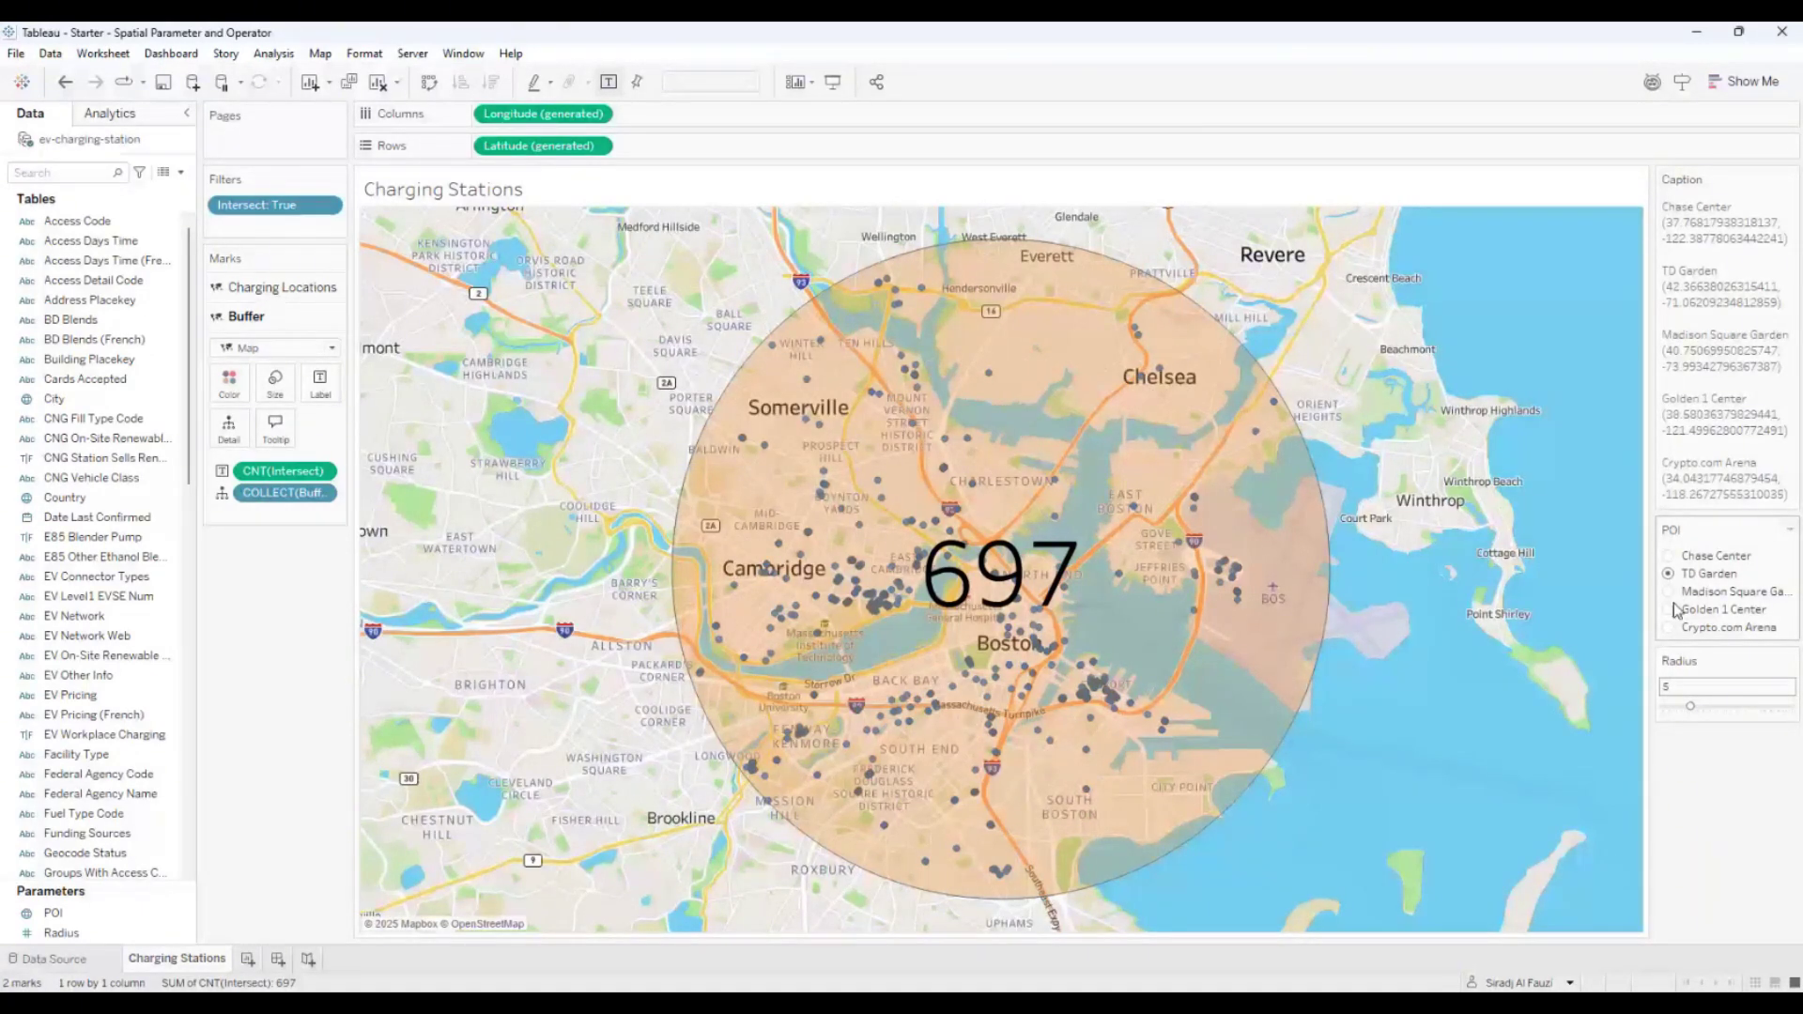
click(1673, 601)
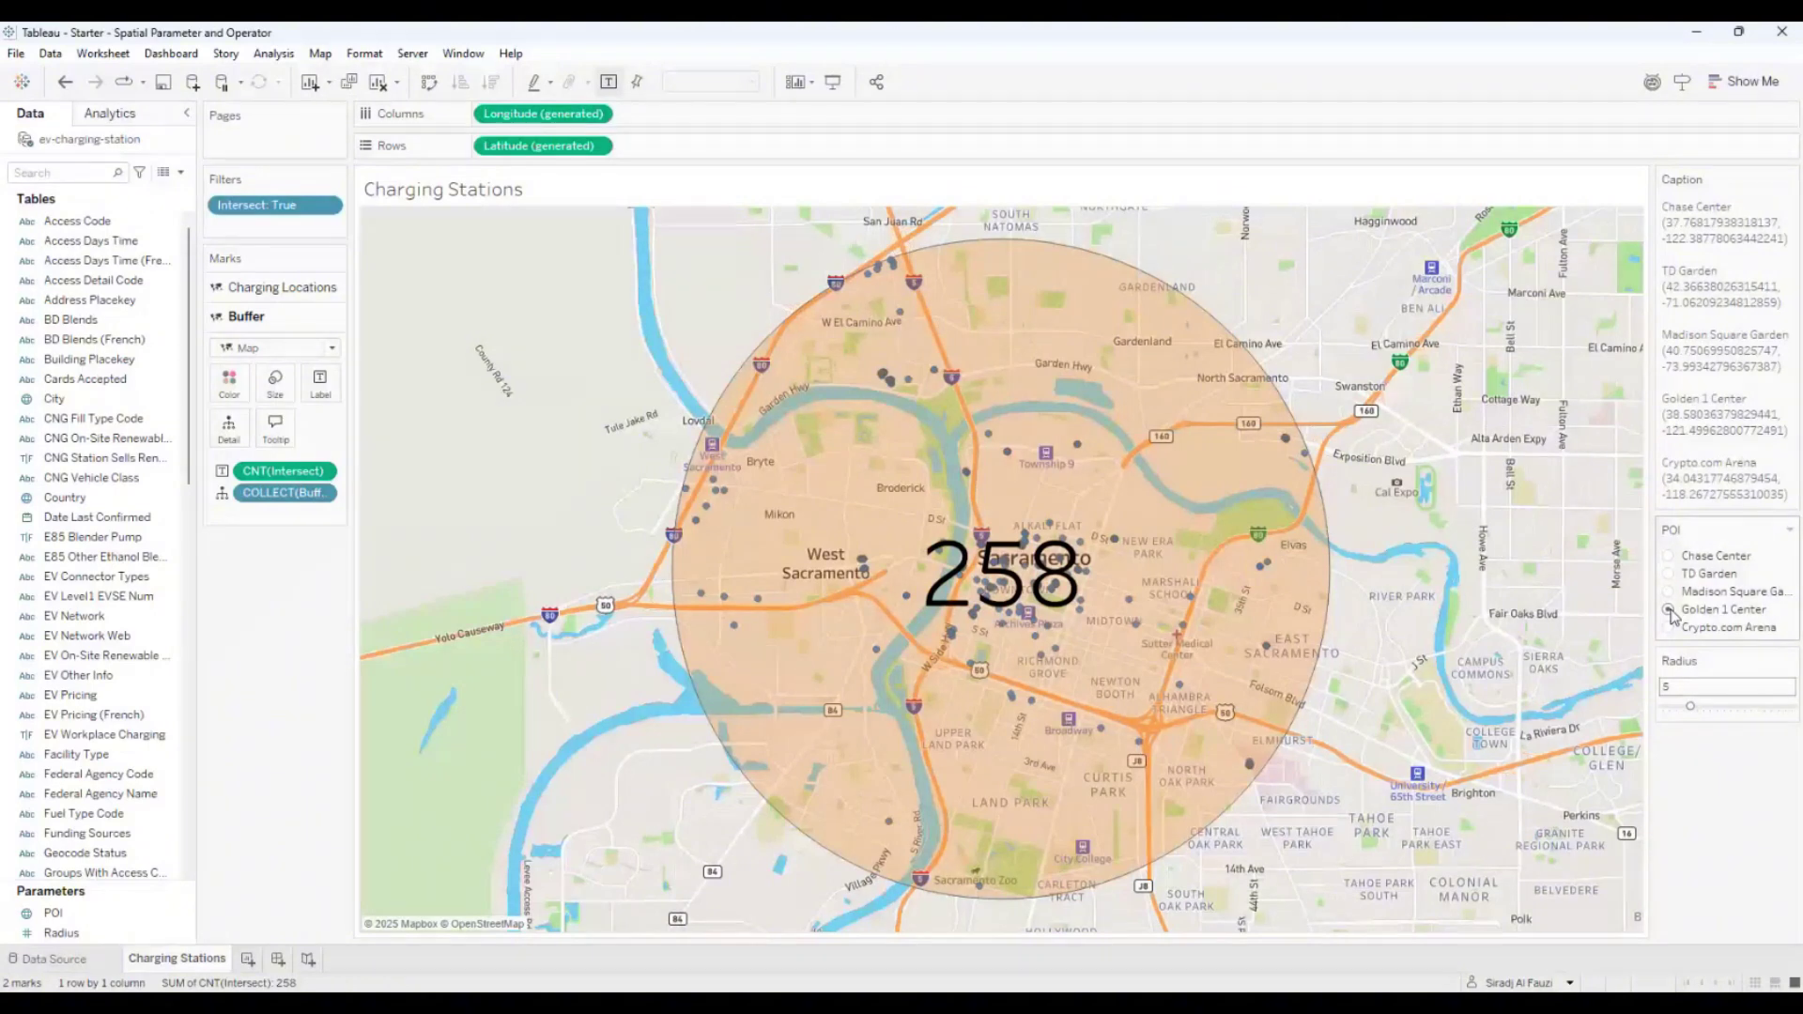
click(1670, 629)
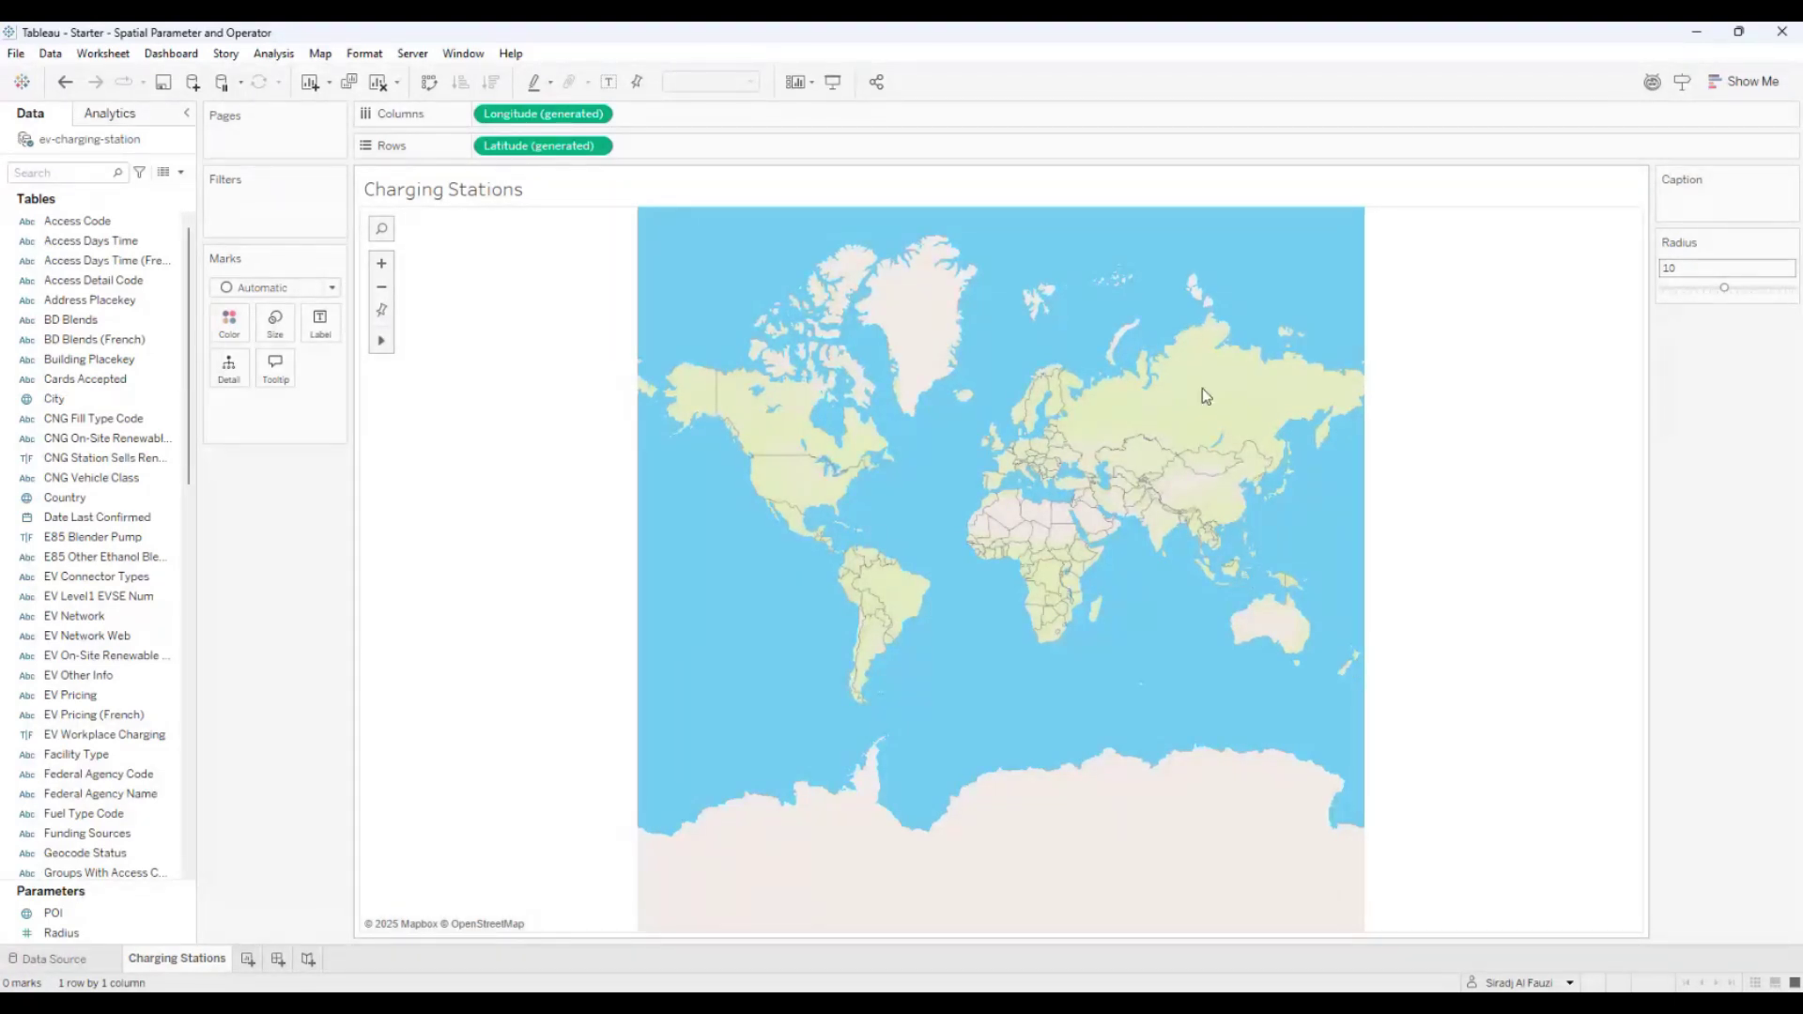
Switch to Google Maps, find Intuit Dome and bring up the coordinates at its marker
key(alt+Tab)
scroll(792, 504, down, 1)
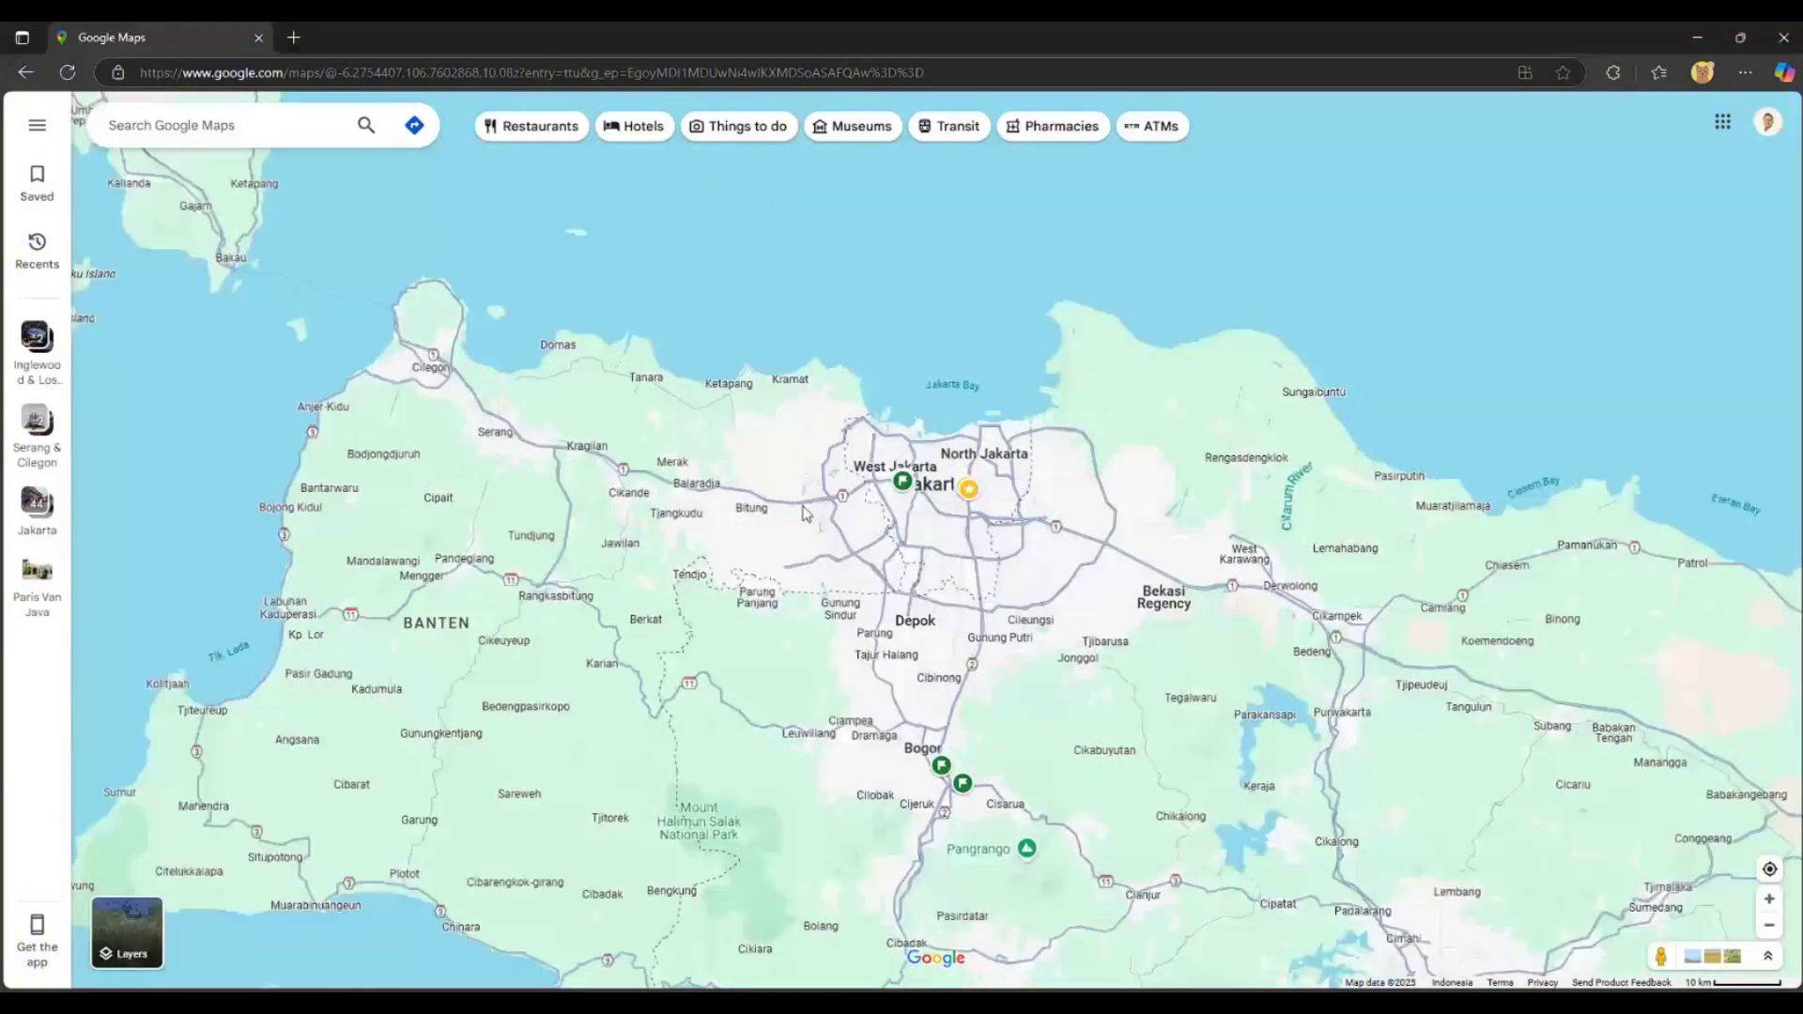
click(231, 129)
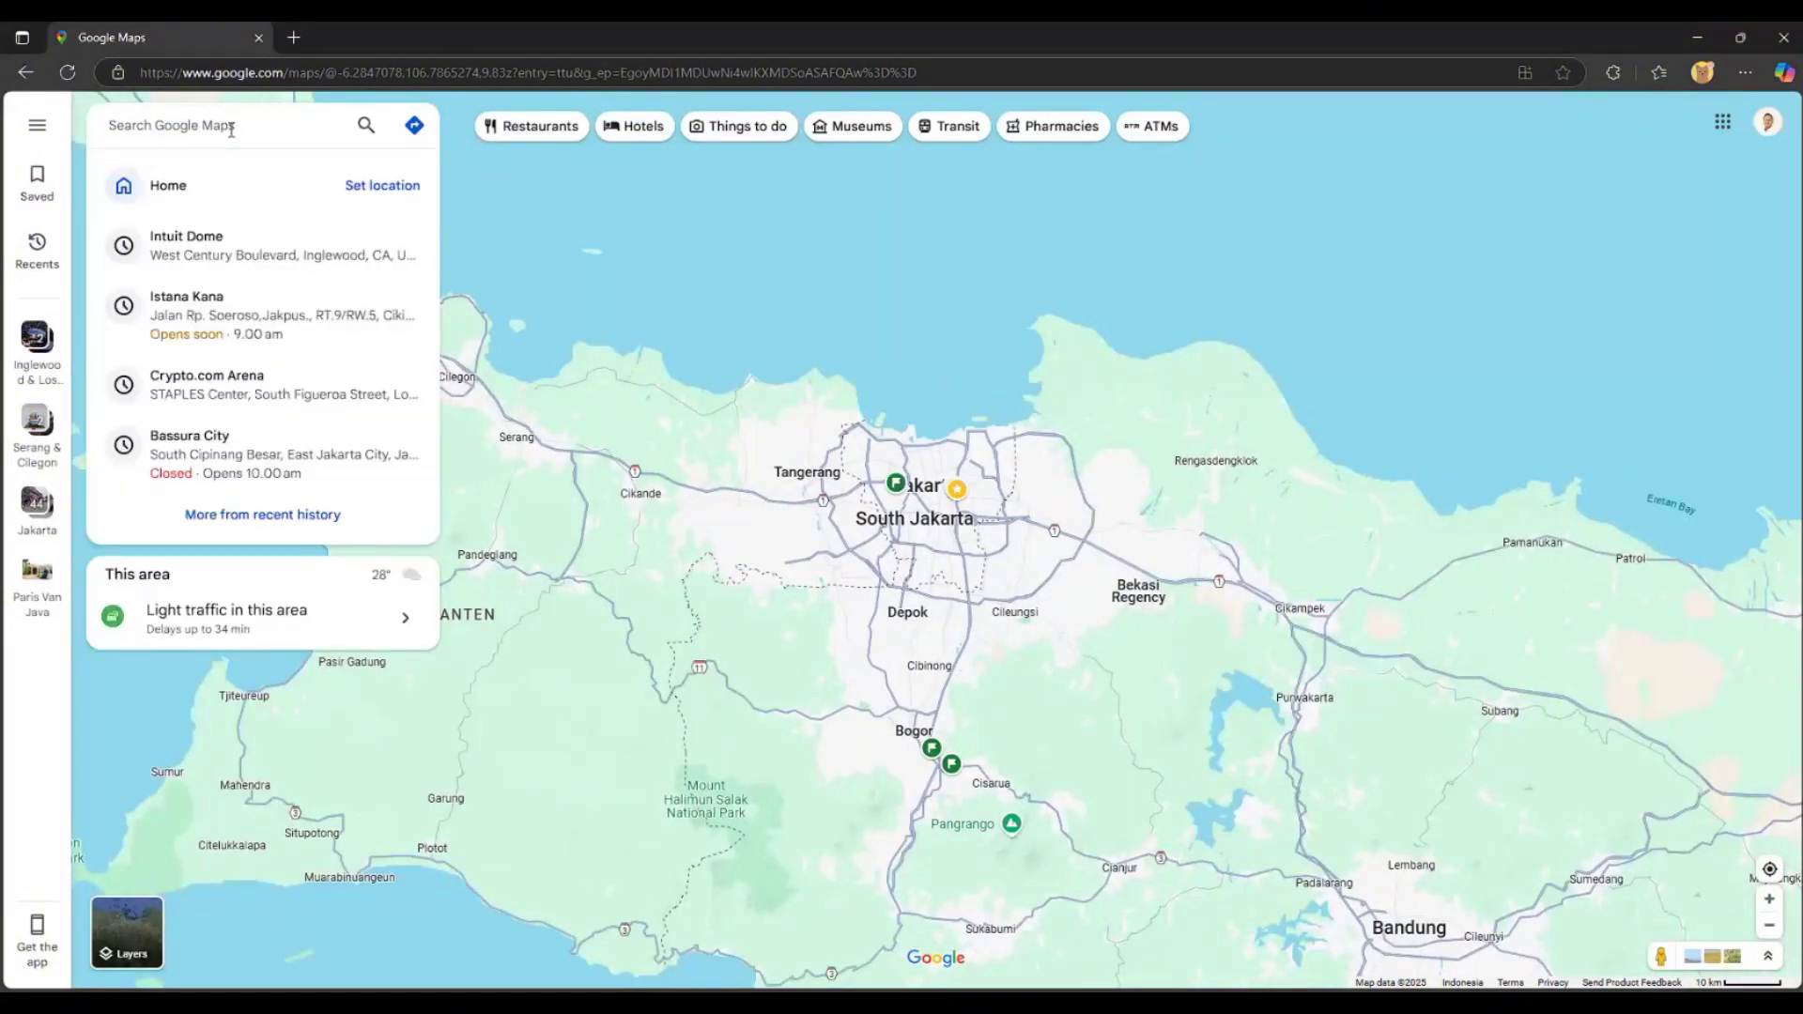
text(intui)
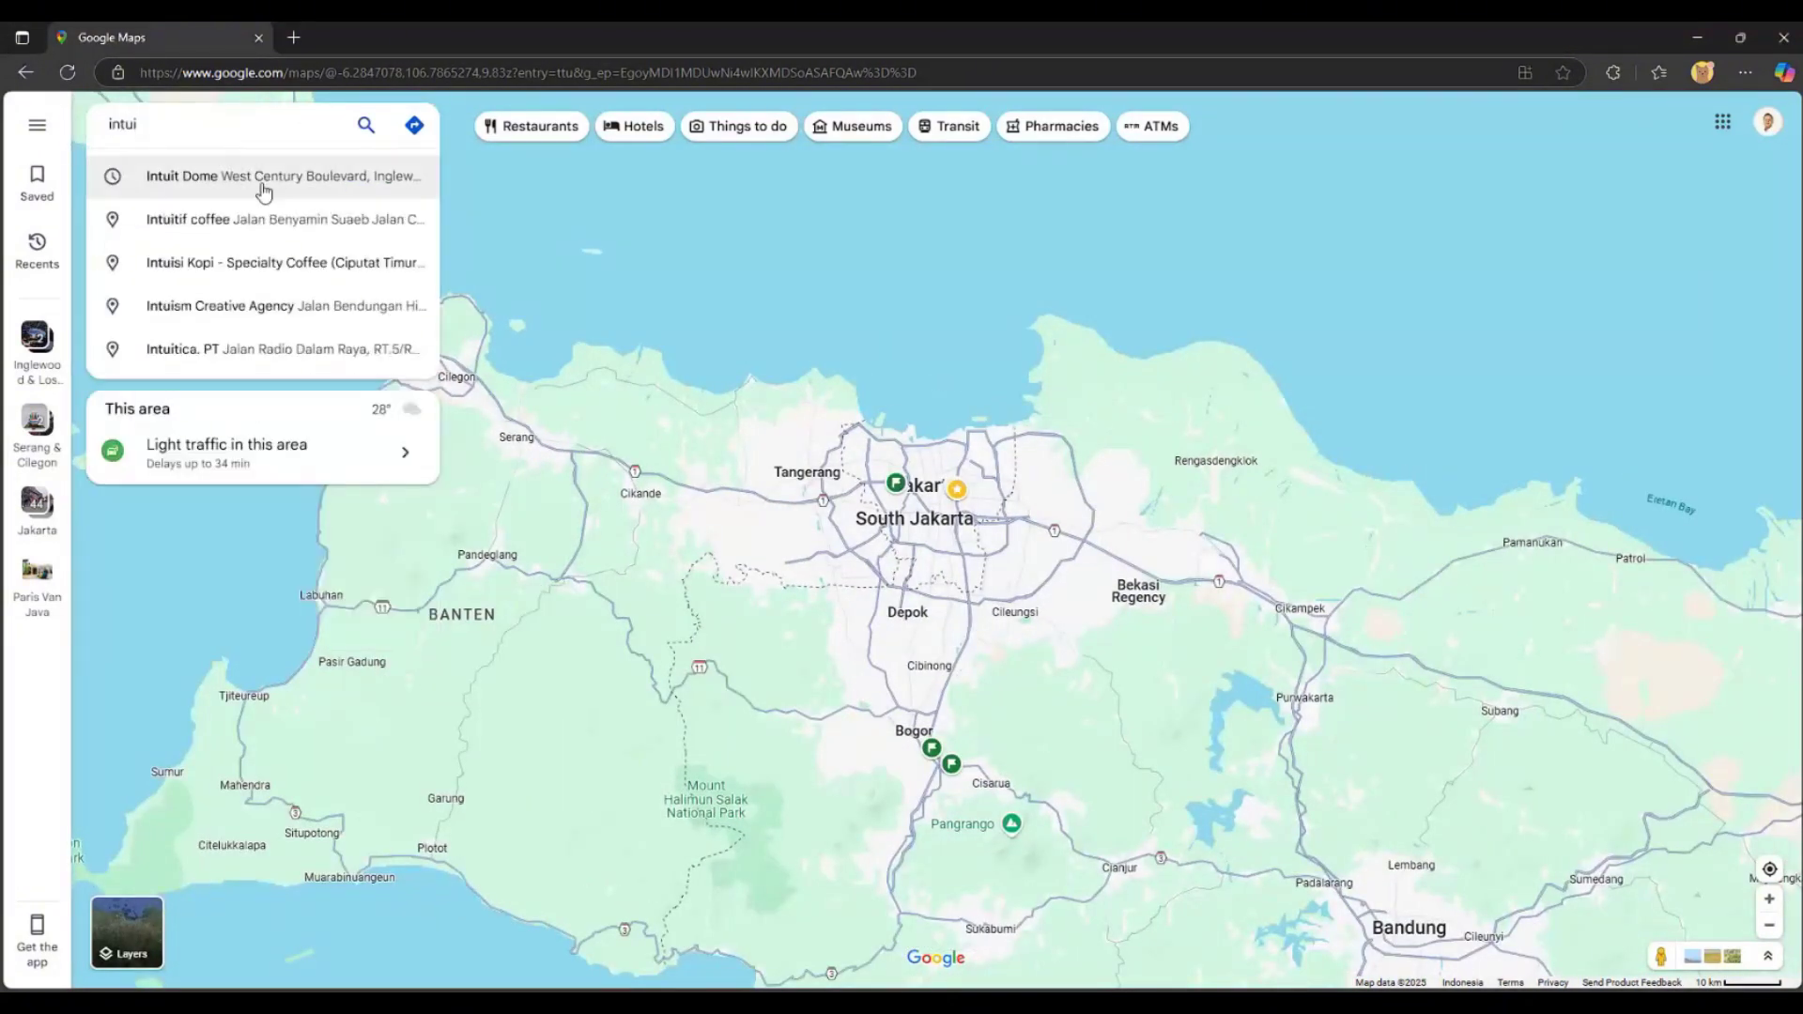
click(263, 191)
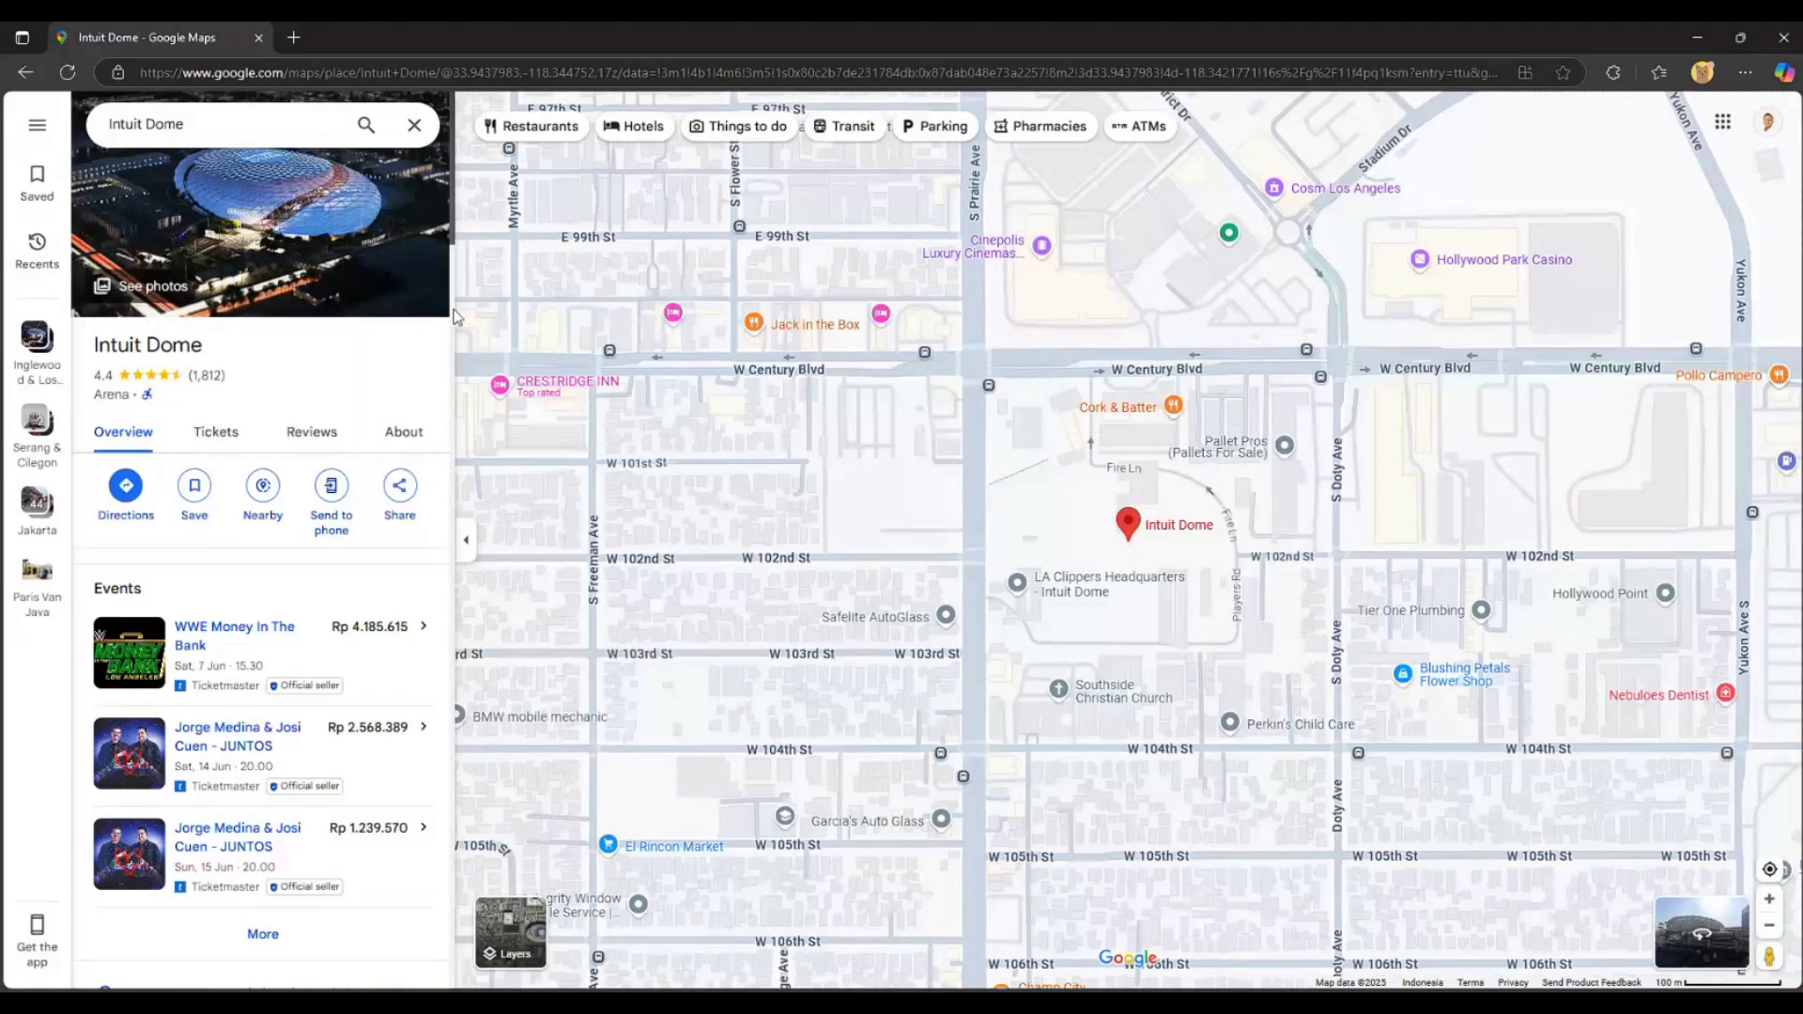
right_click(1135, 538)
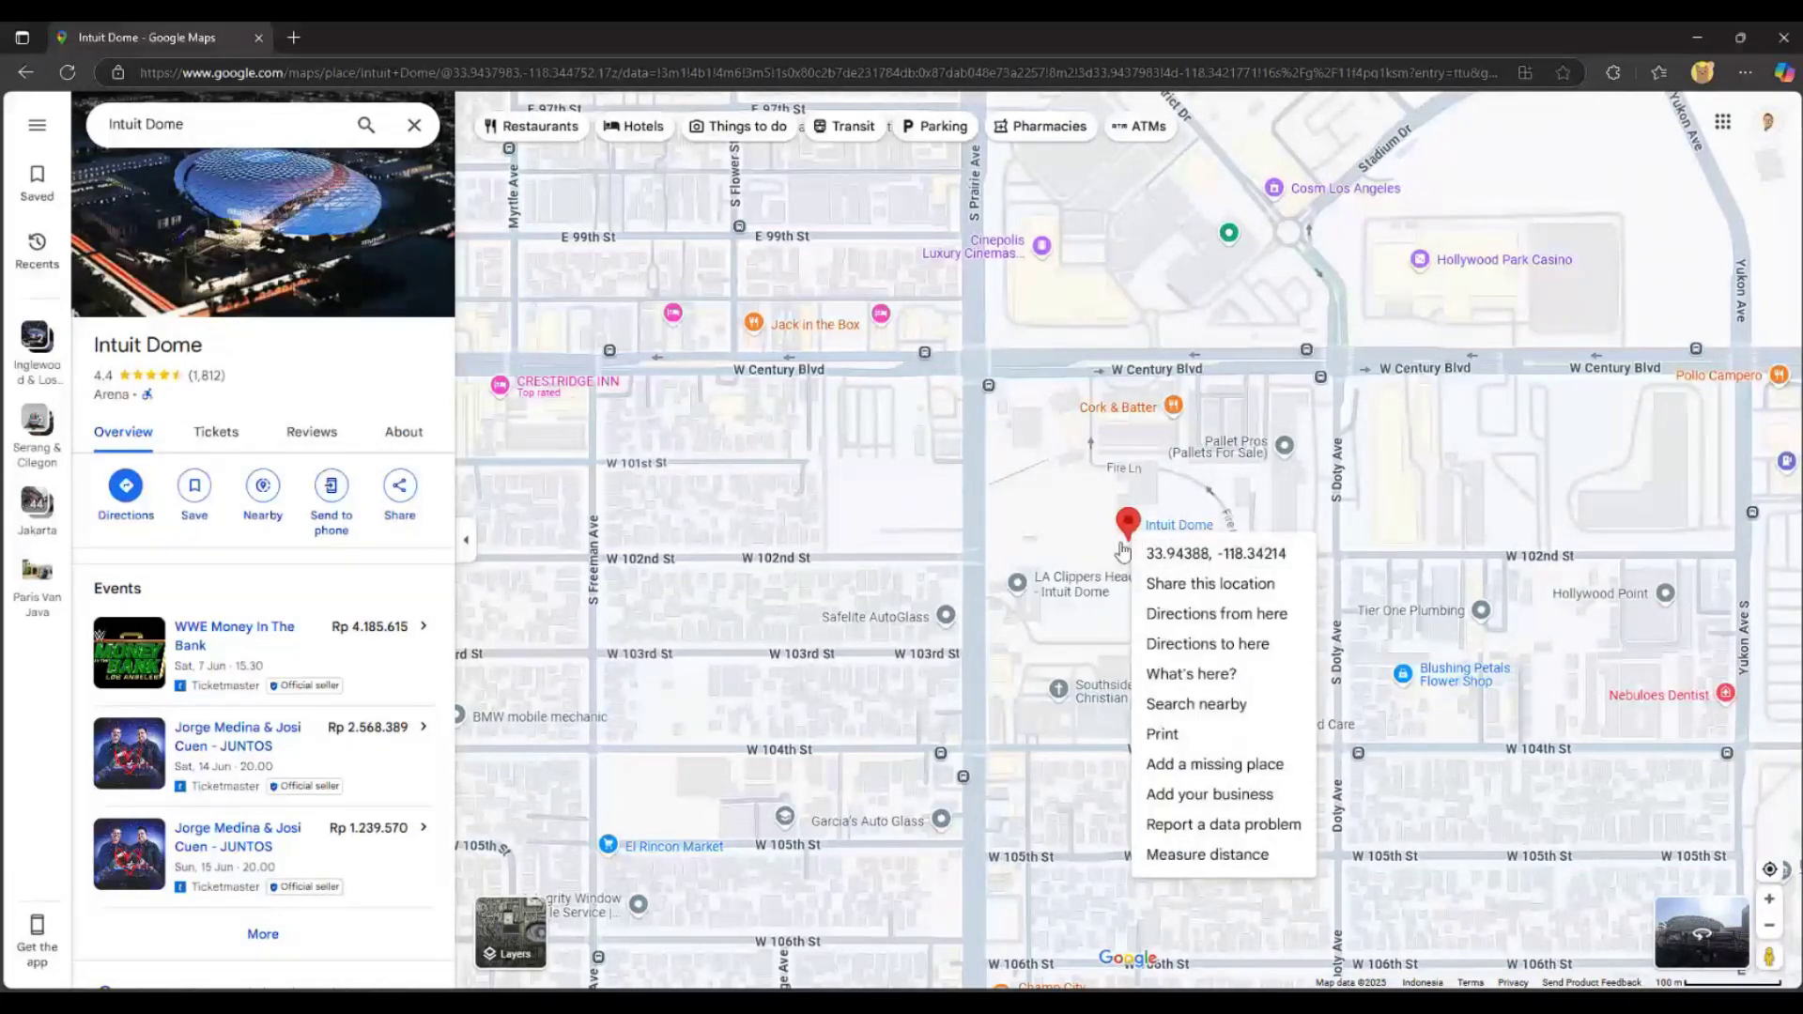
click(1080, 540)
Find Crypto.com Arena on the map and bring up the coordinates at its marker
click(185, 123)
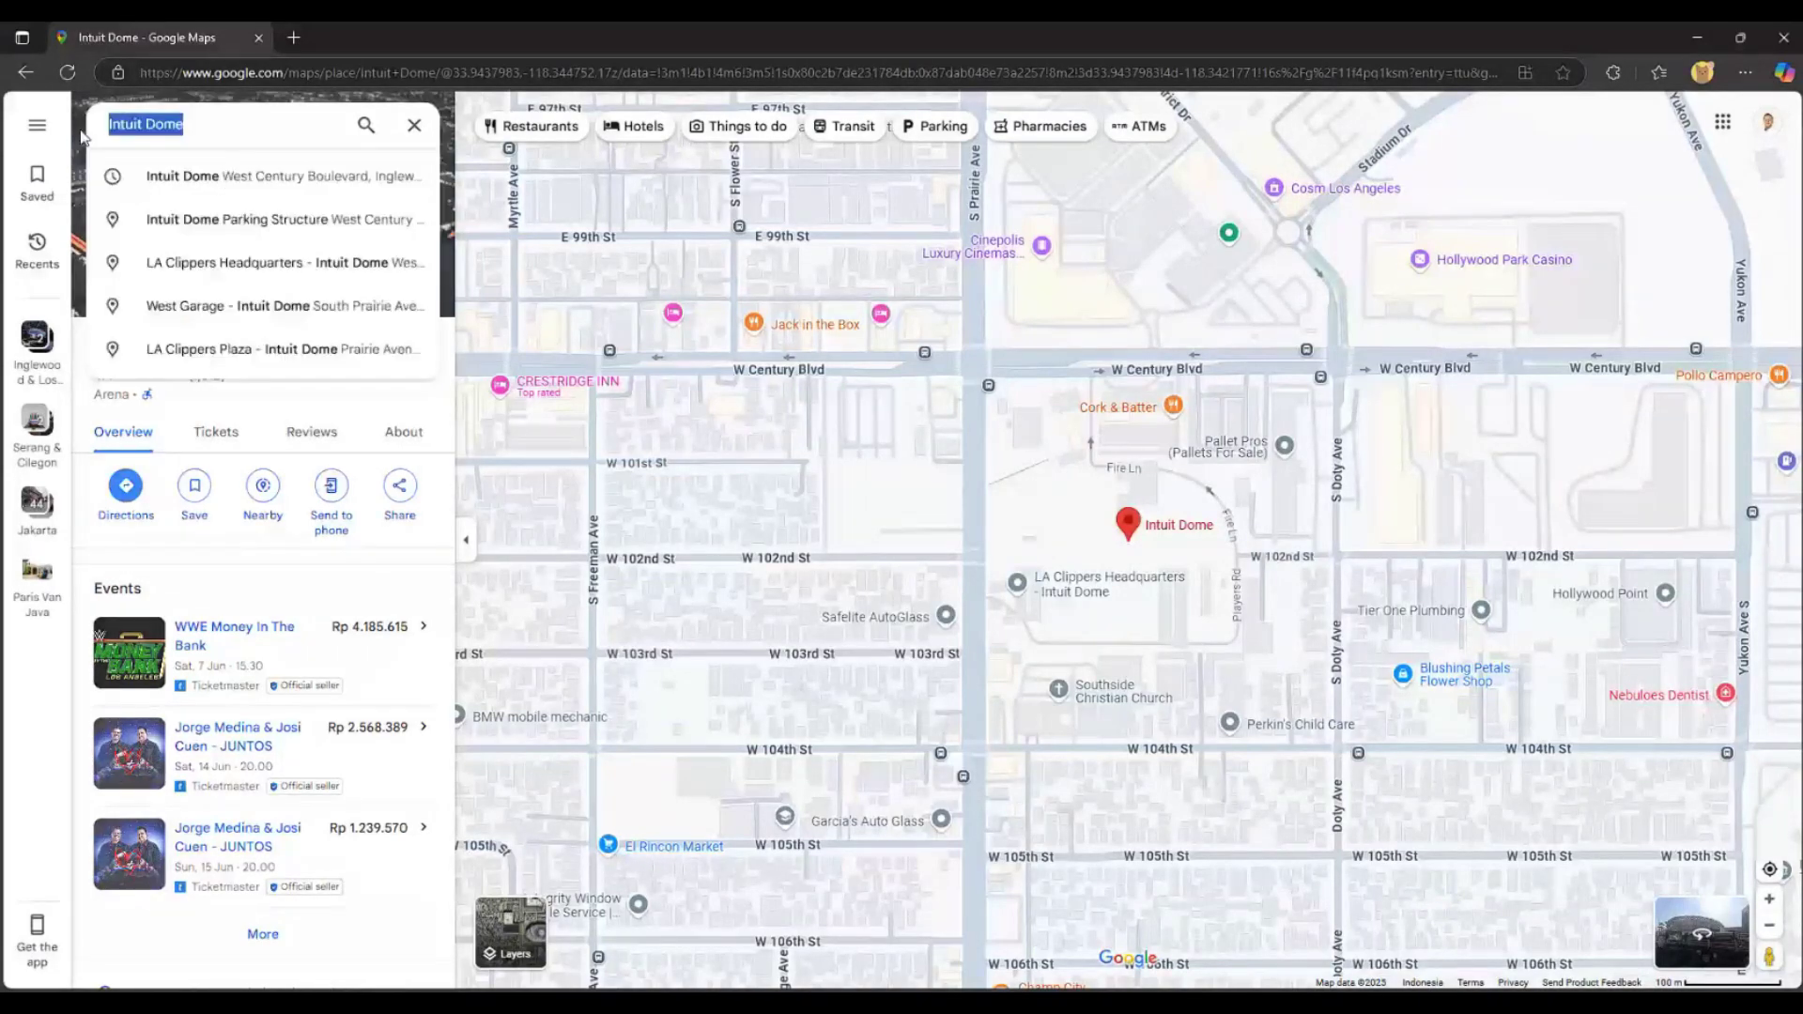
text(cry)
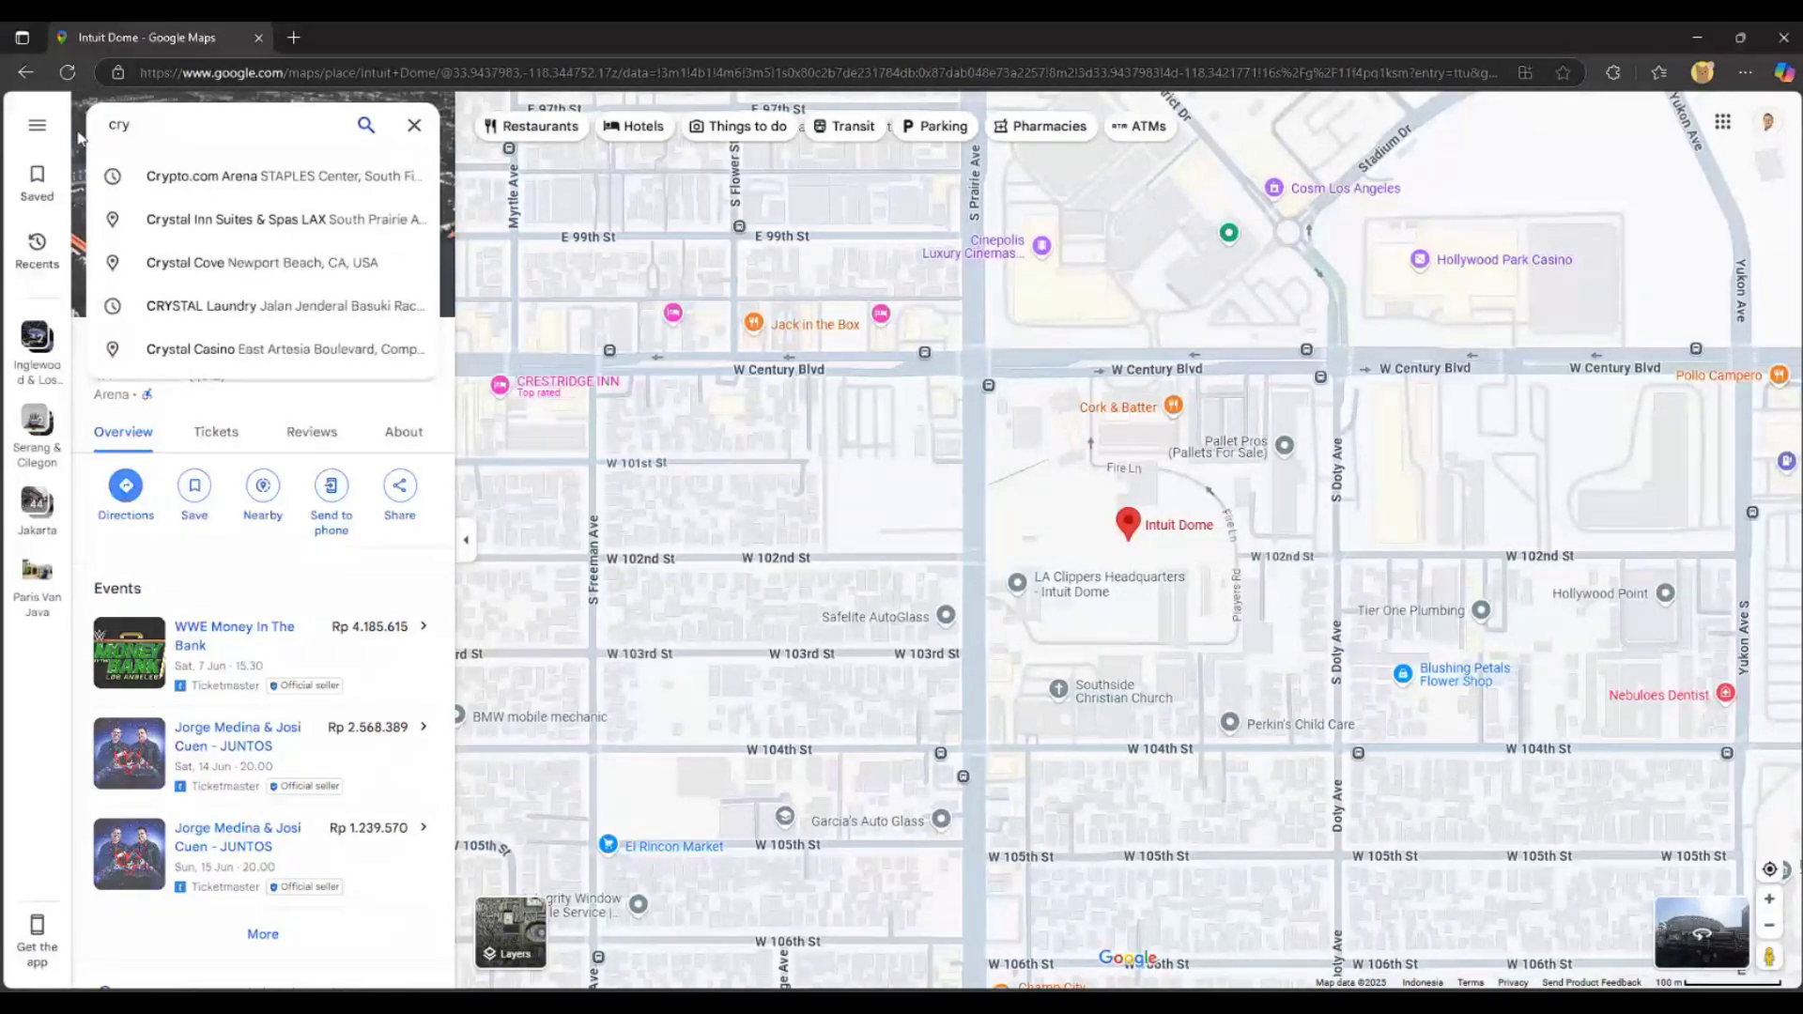
click(241, 174)
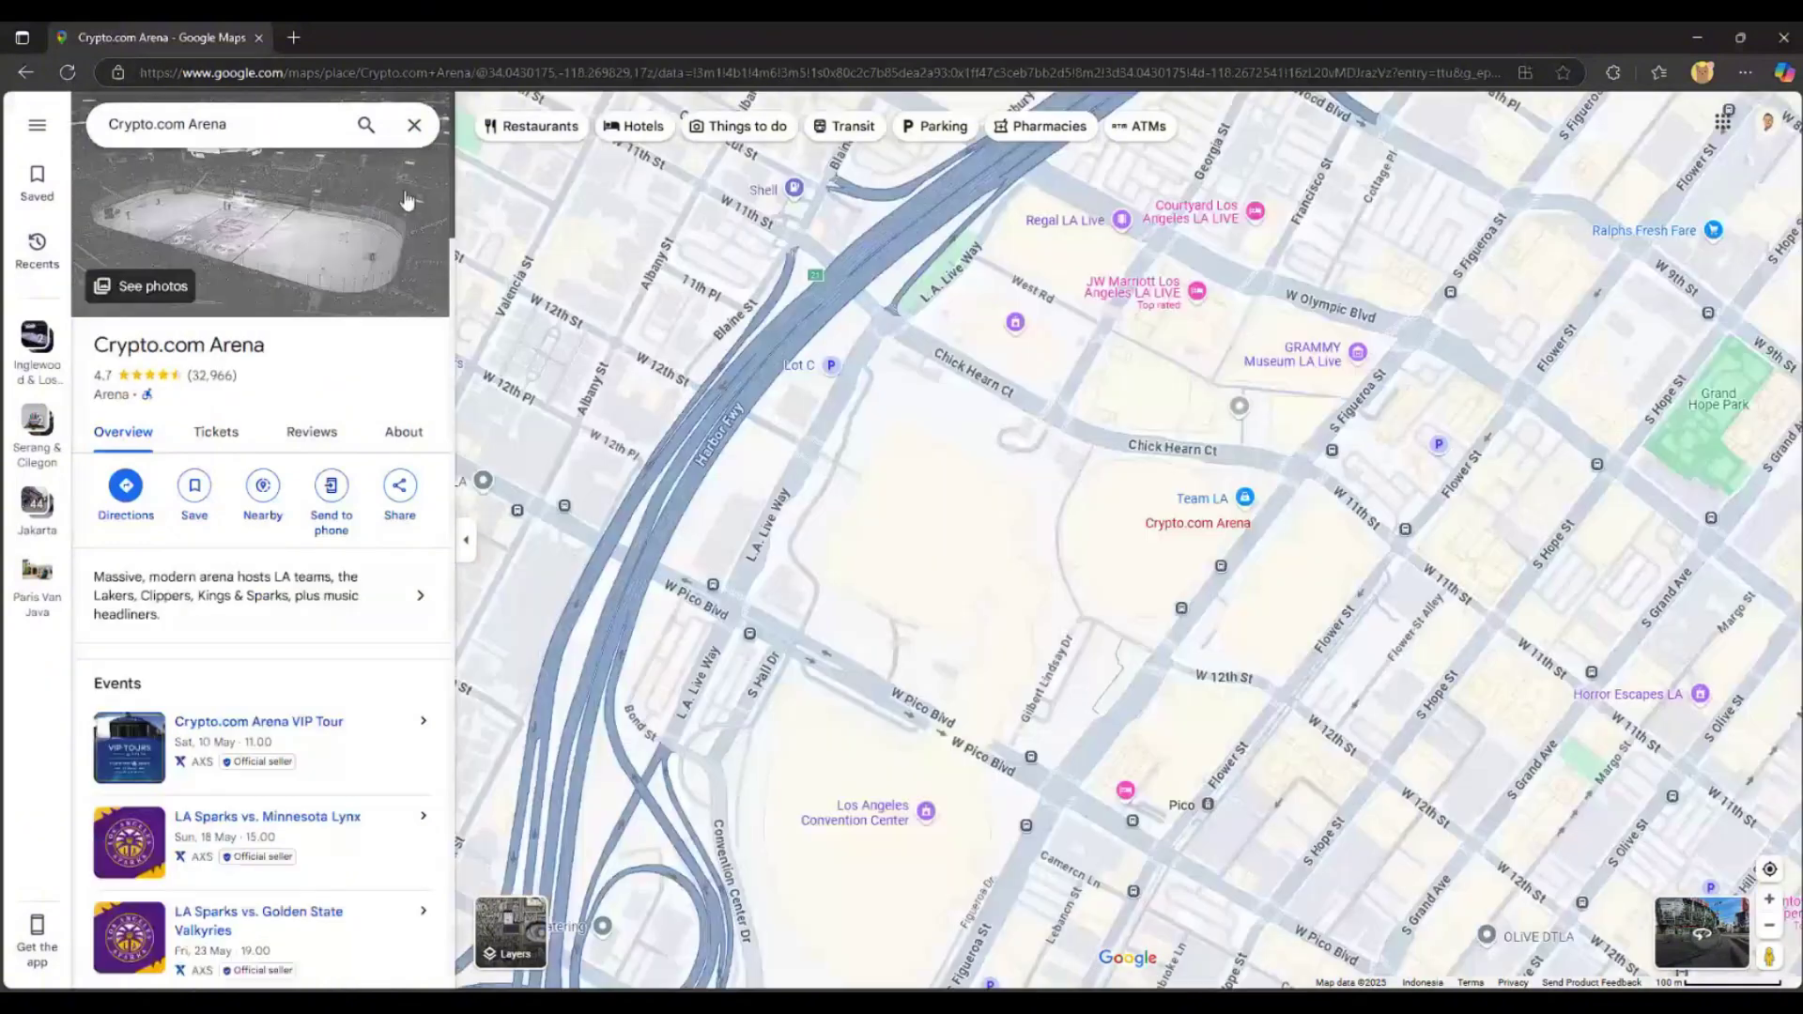
right_click(1132, 526)
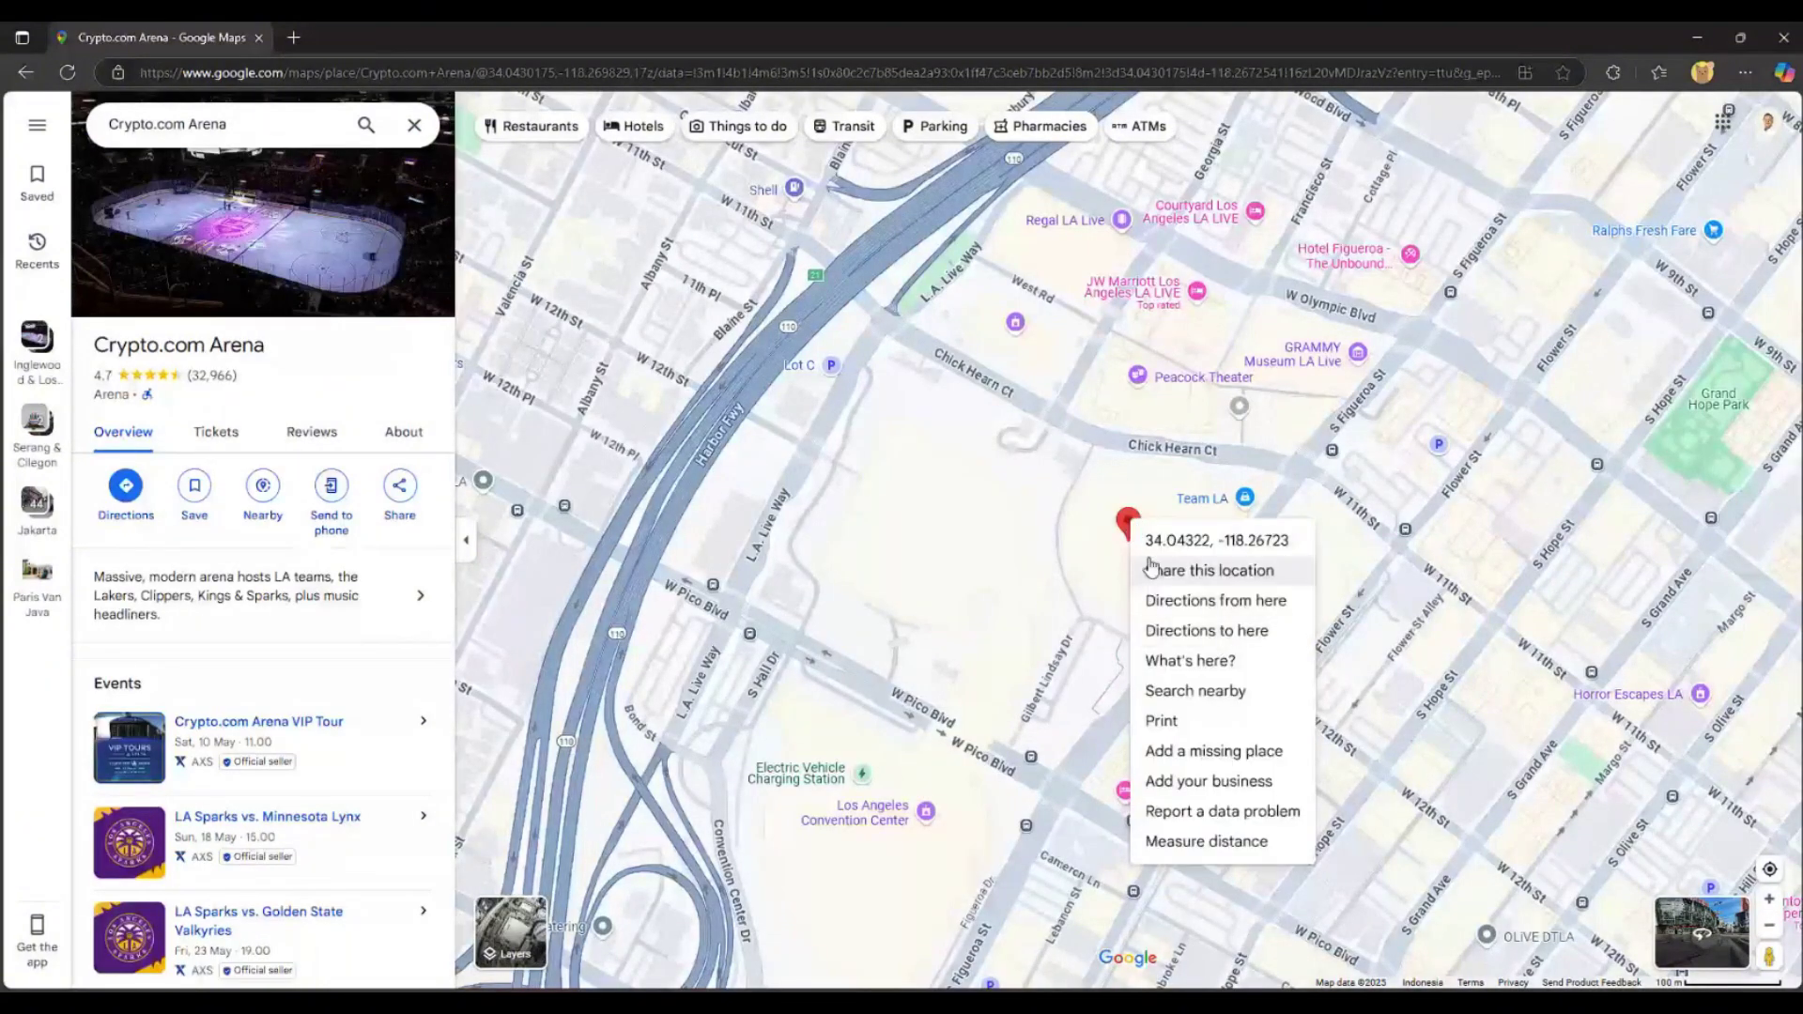
click(1033, 511)
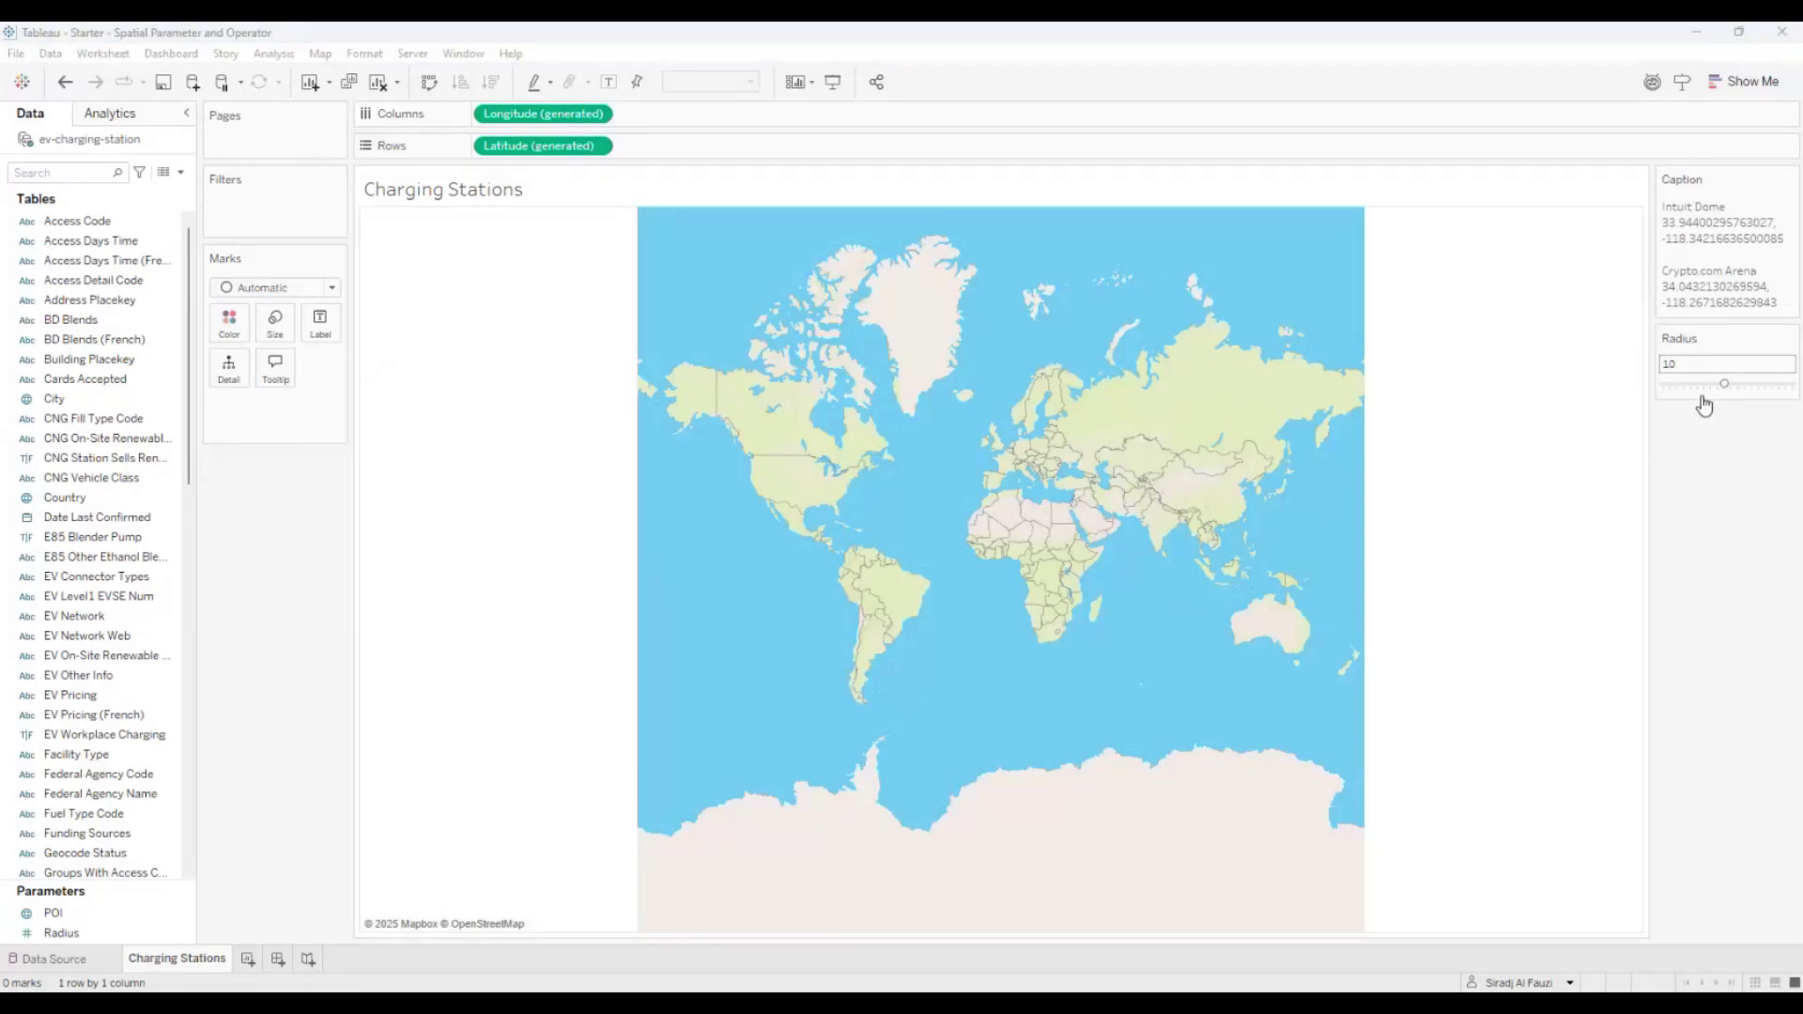
click(1460, 432)
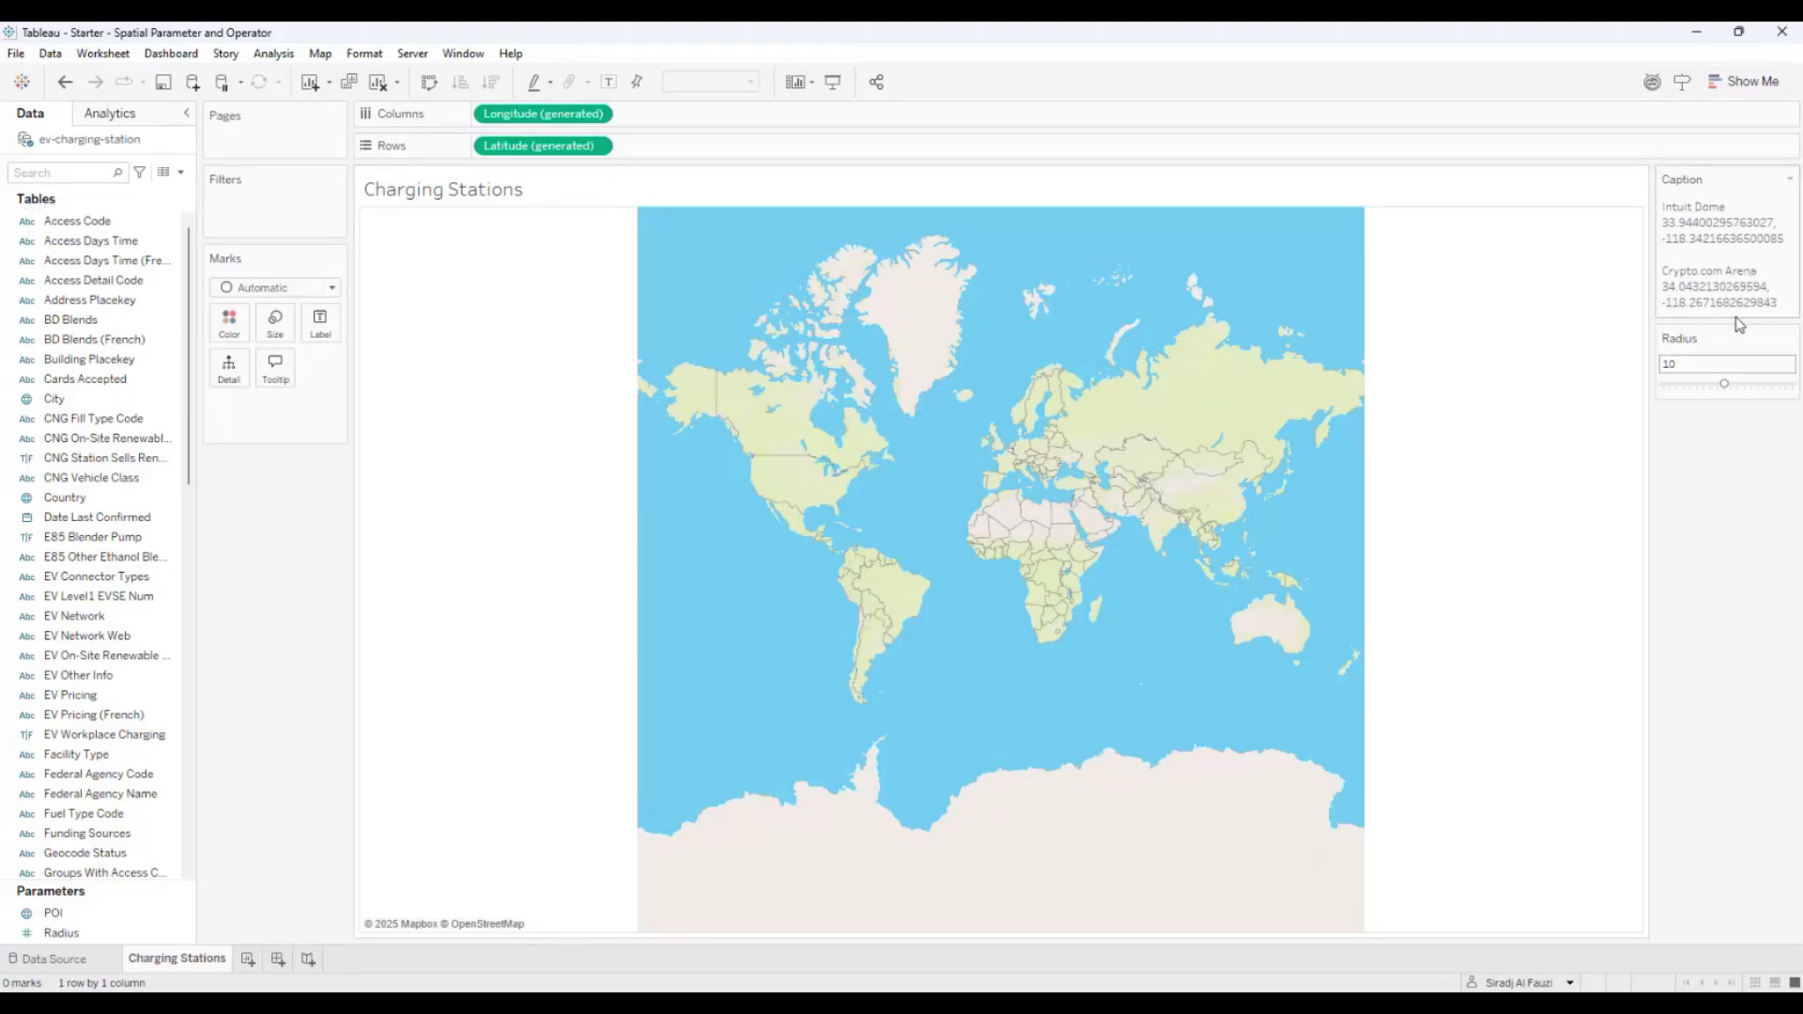
click(73, 175)
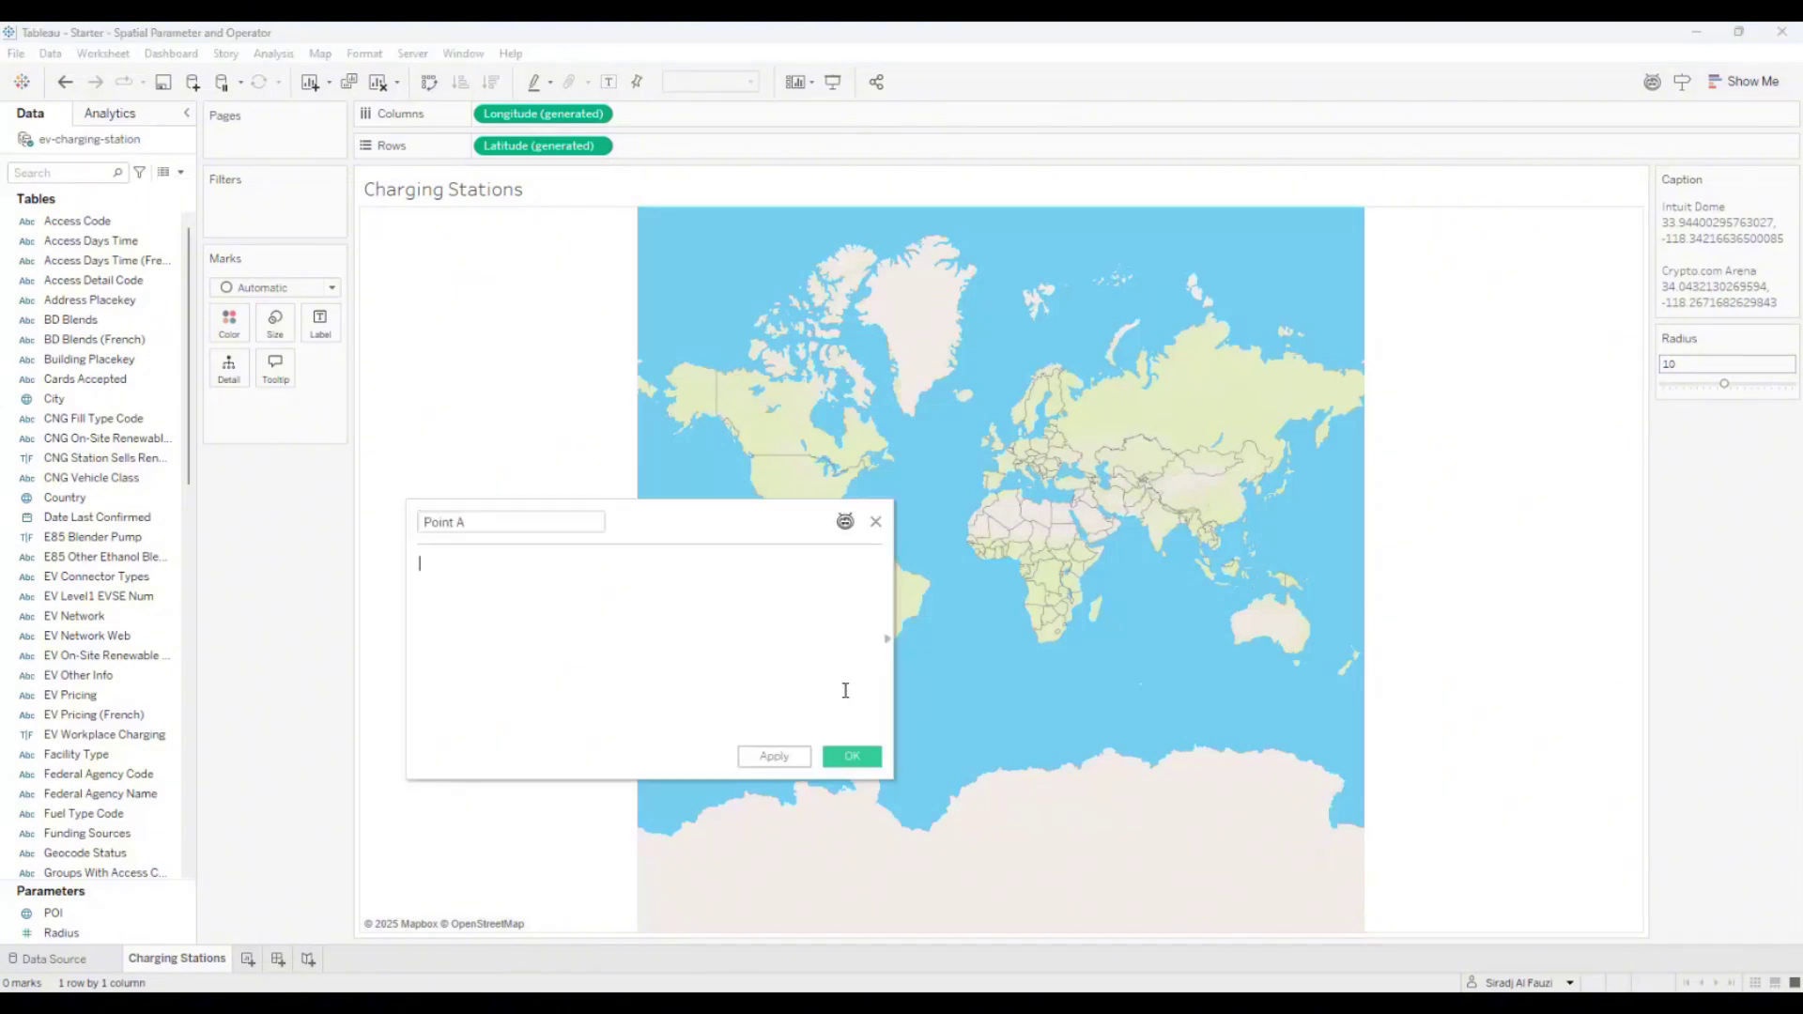
click(875, 521)
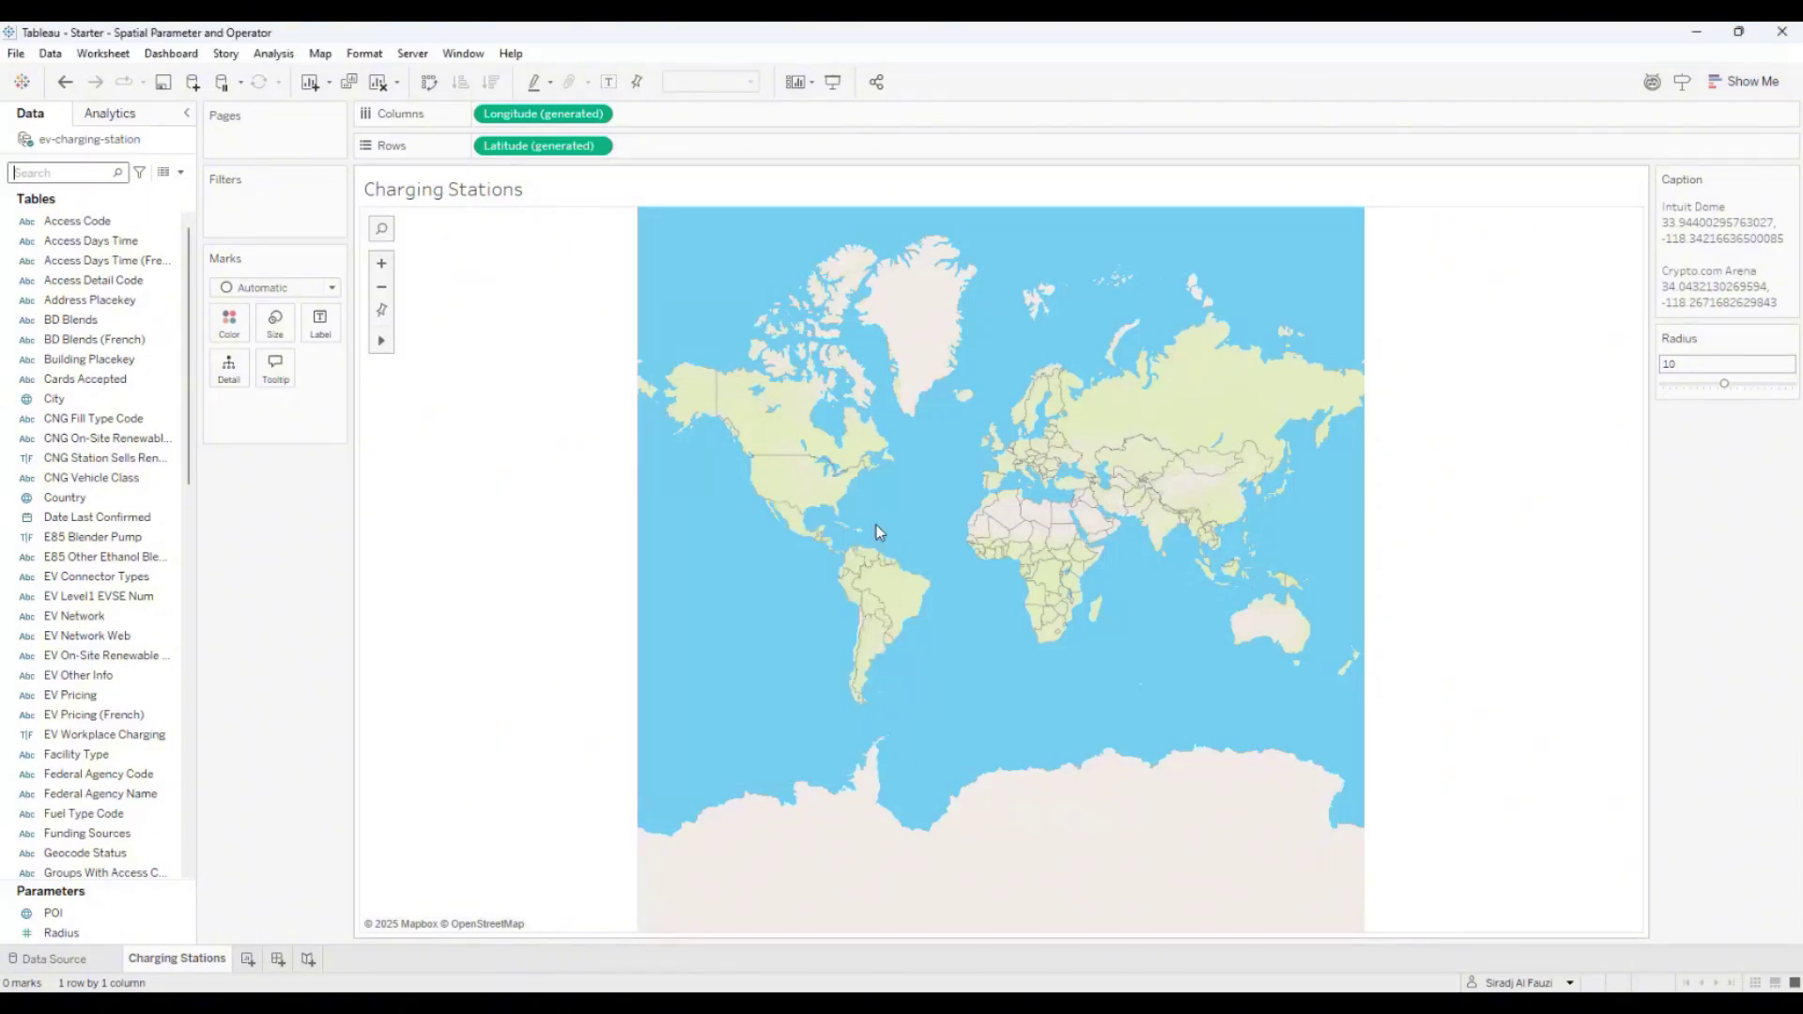
Copy the Intuit Dome coordinates from the worksheet caption
double_click(1733, 241)
drag(930, 458, 686, 457)
key(ctrl+c)
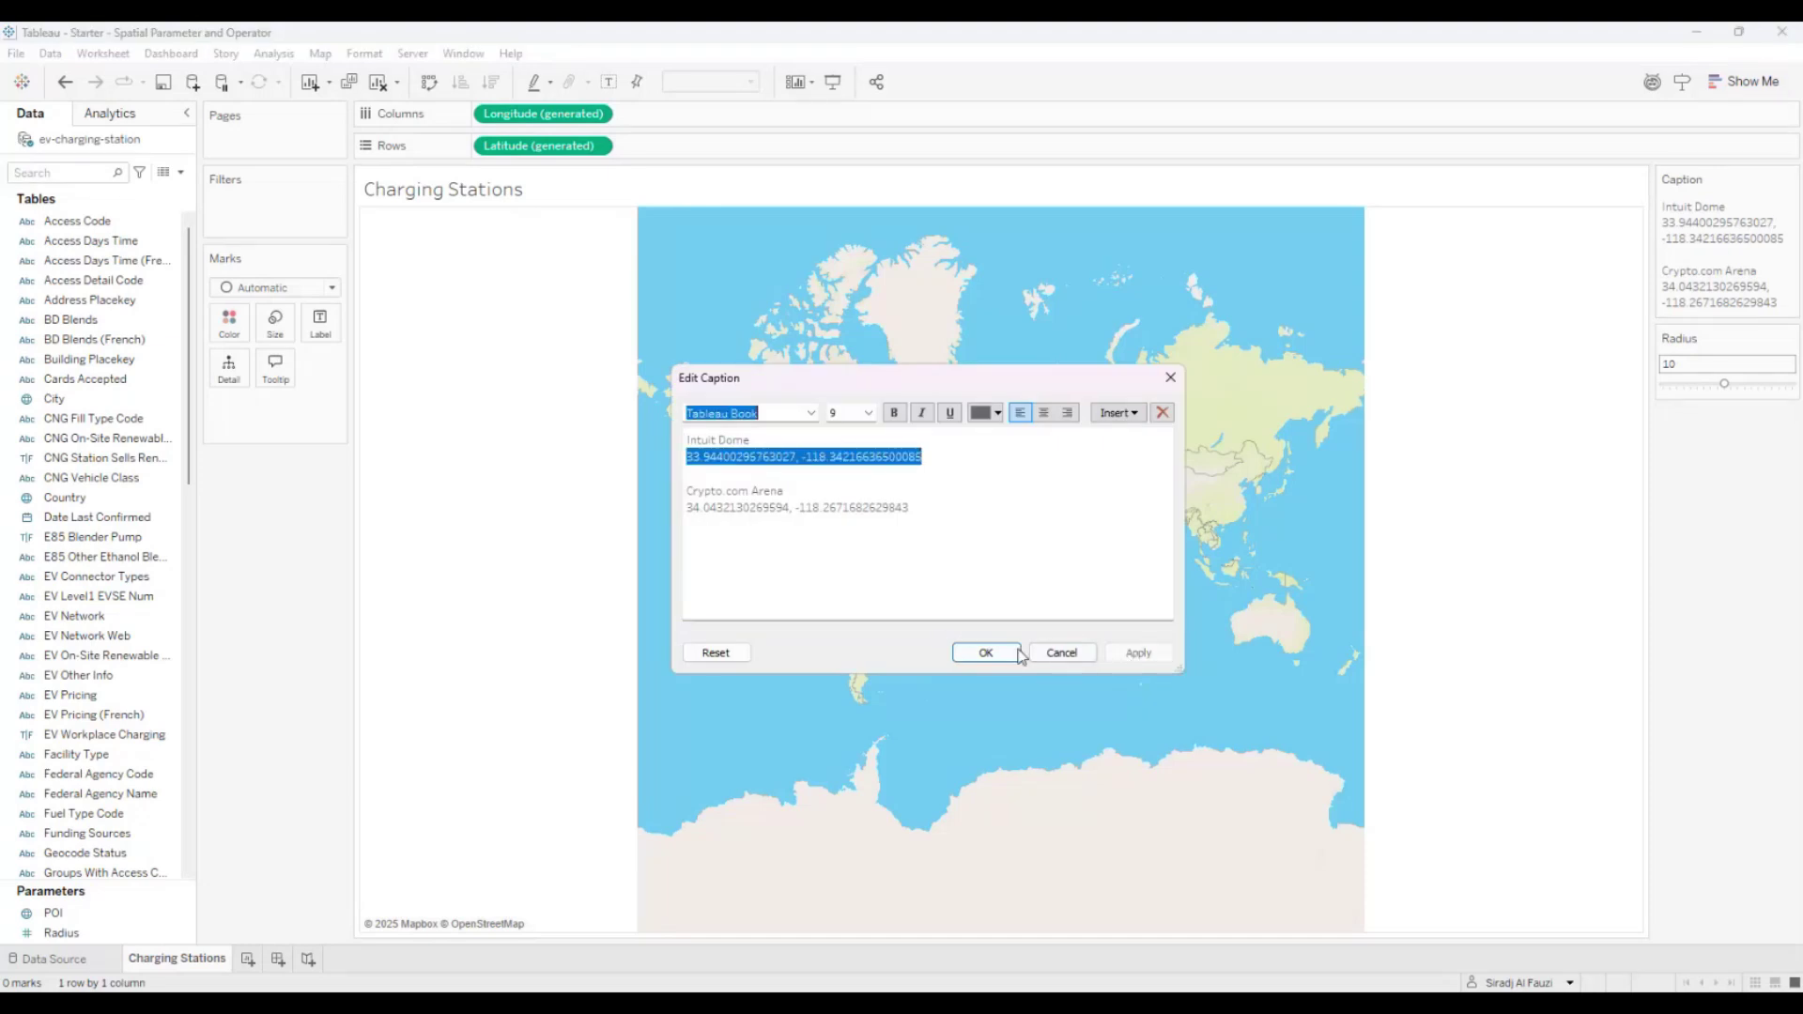
click(986, 653)
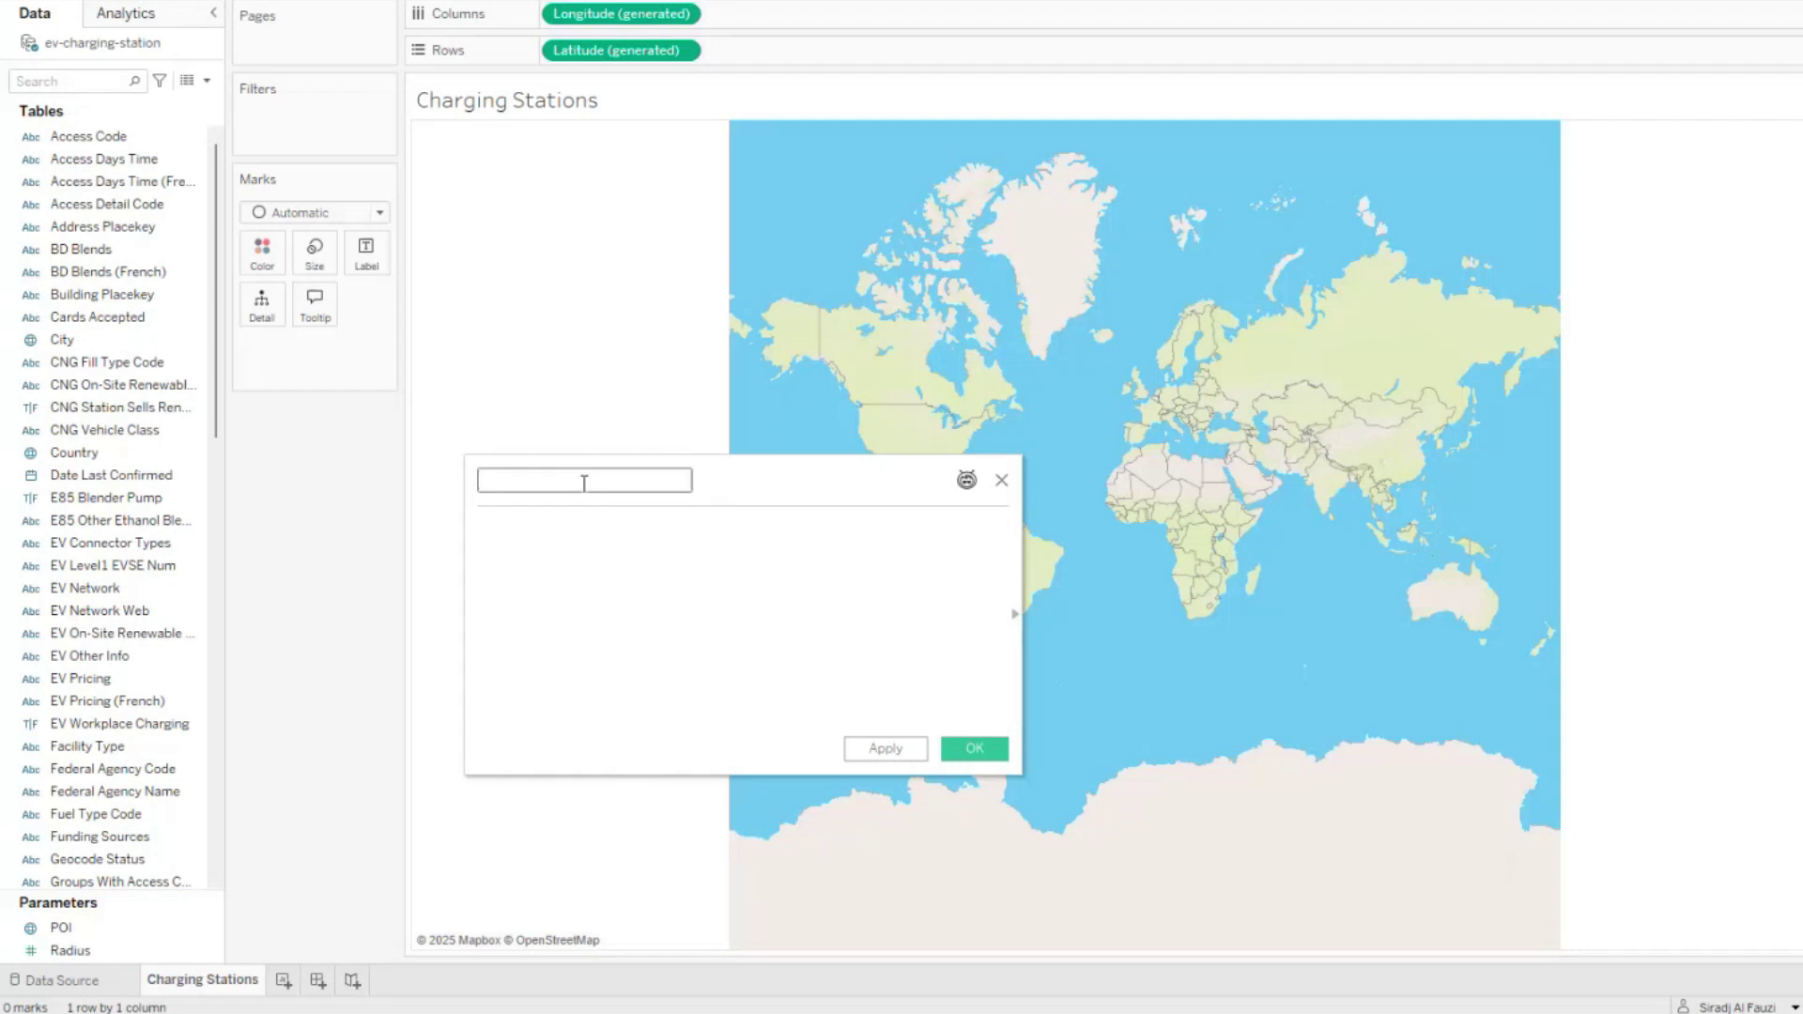
Create a calculated field named Point A with the formula MAKEPOINT(33.94400295763027, -118.34216636500085)
text(Point A)
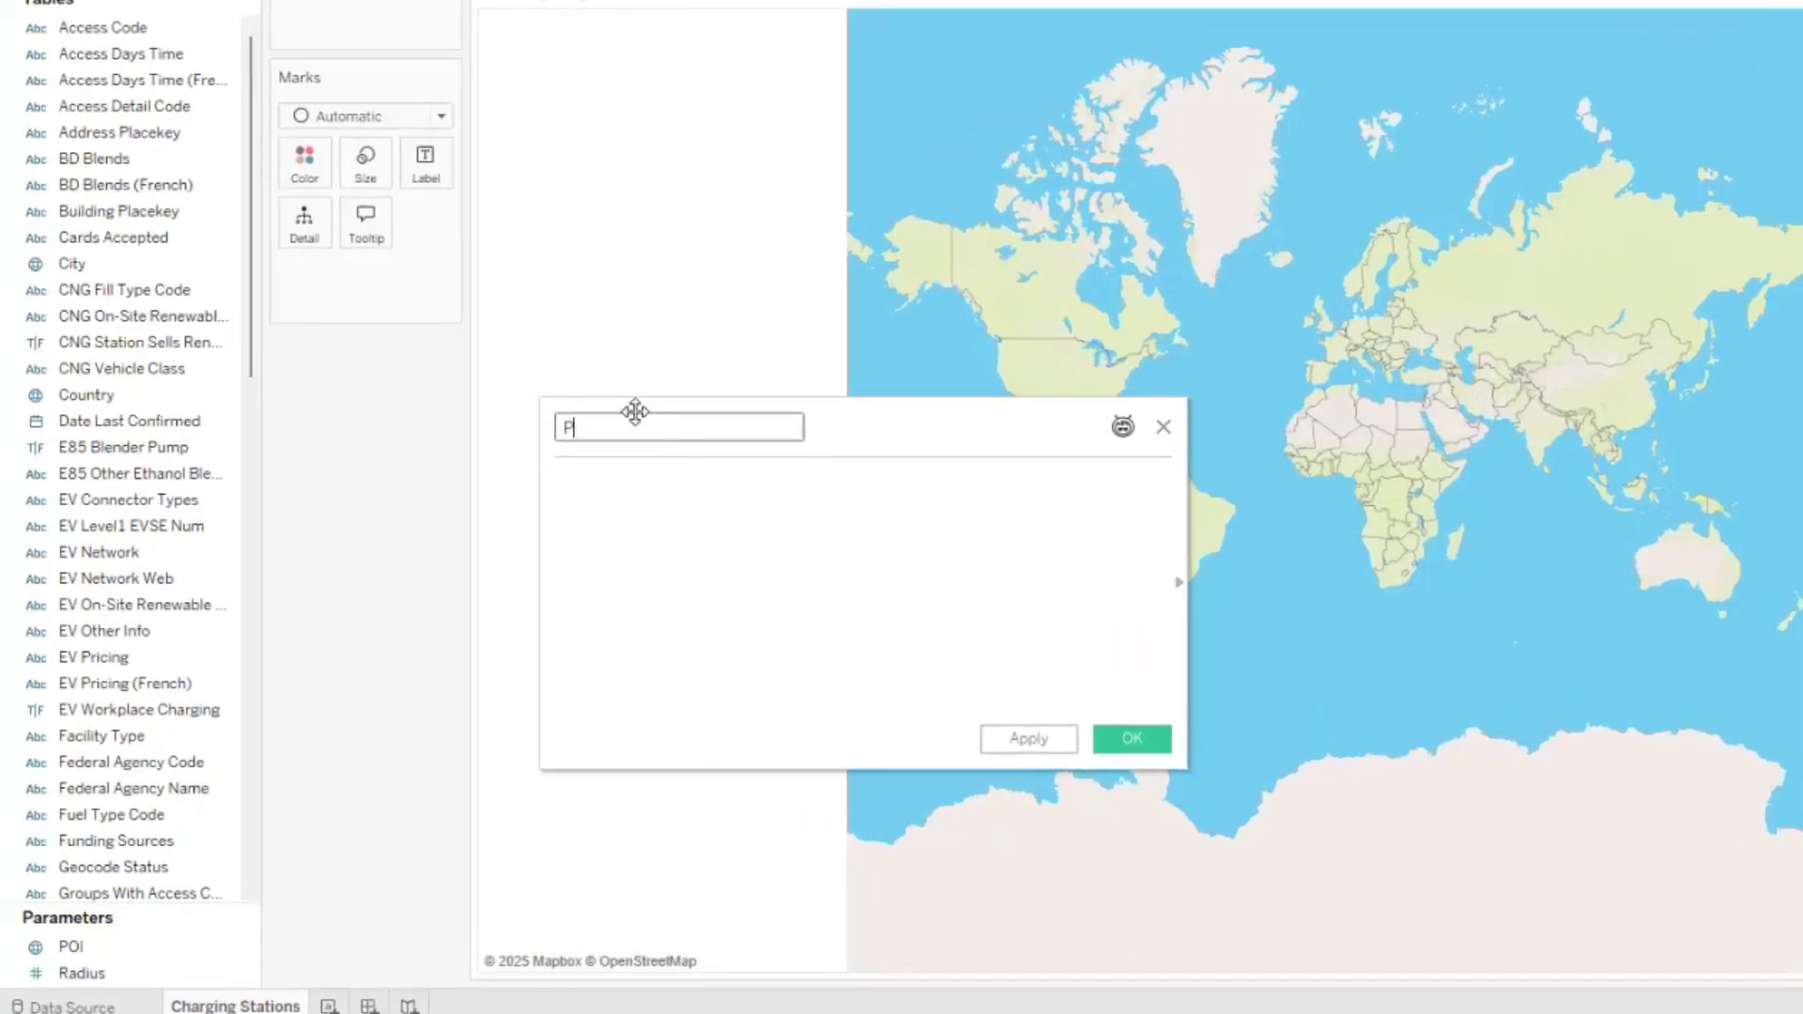
click(781, 549)
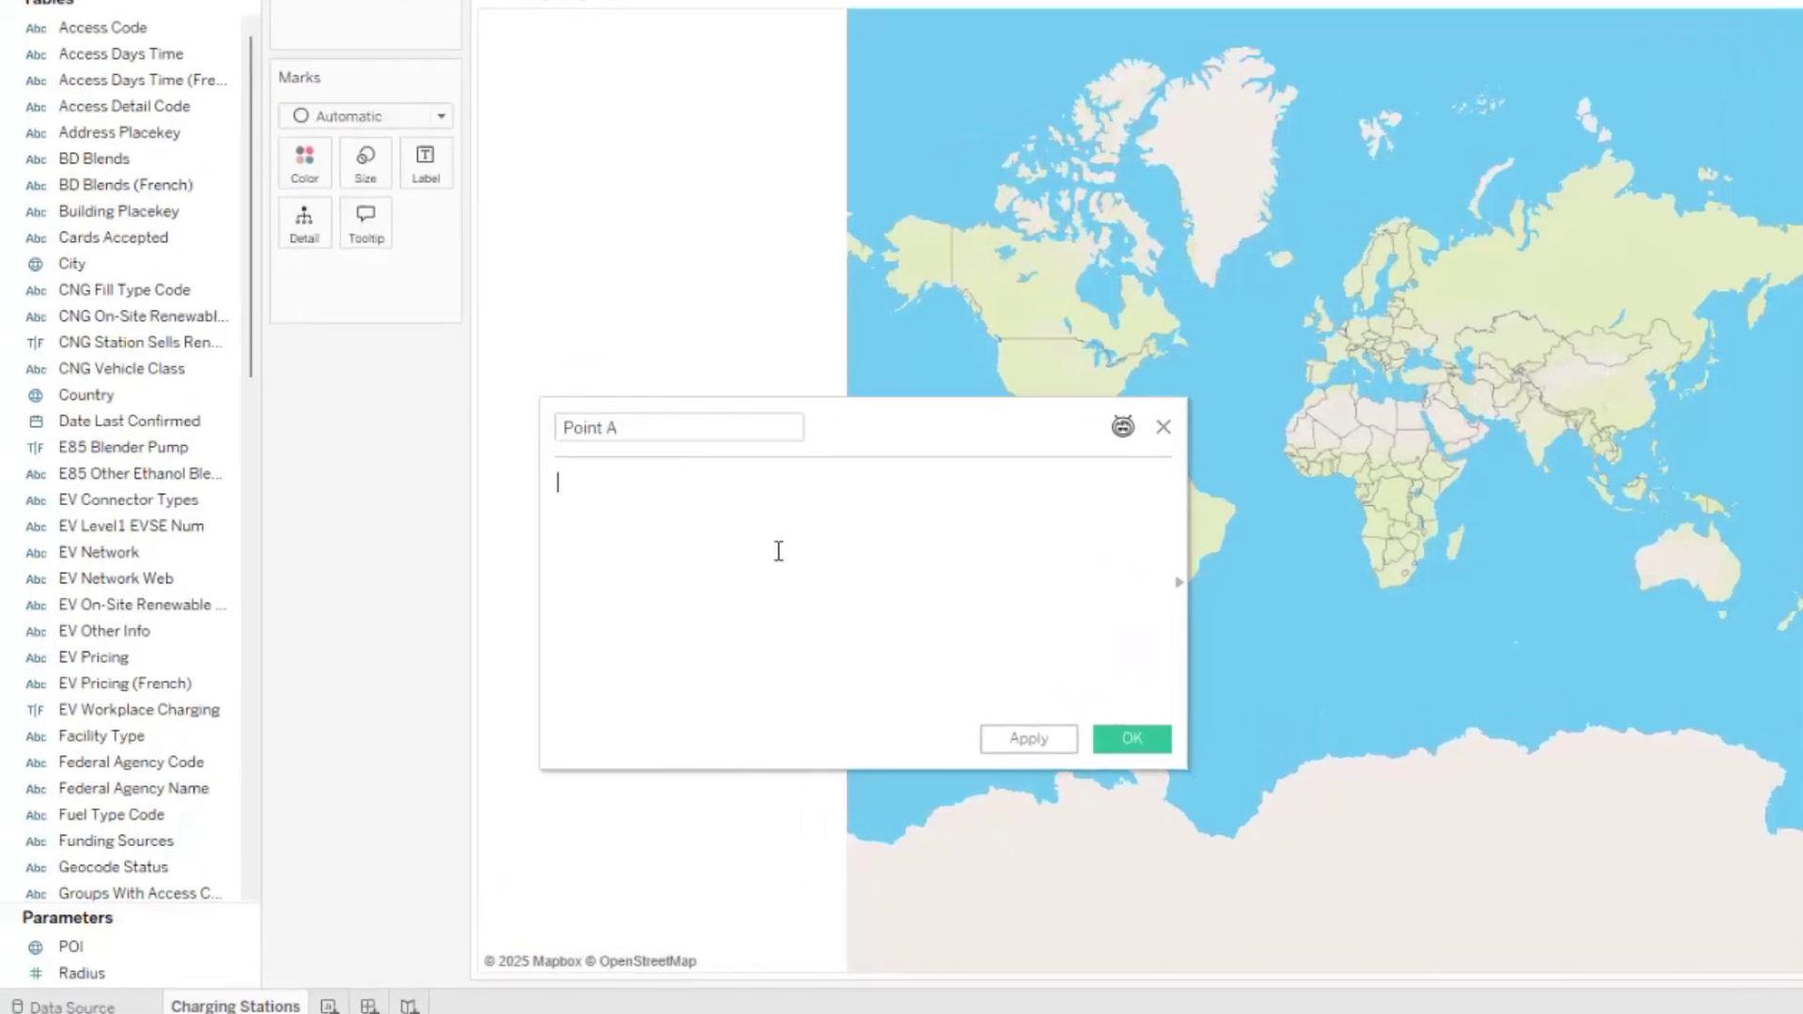
text(make)
double_click(676, 582)
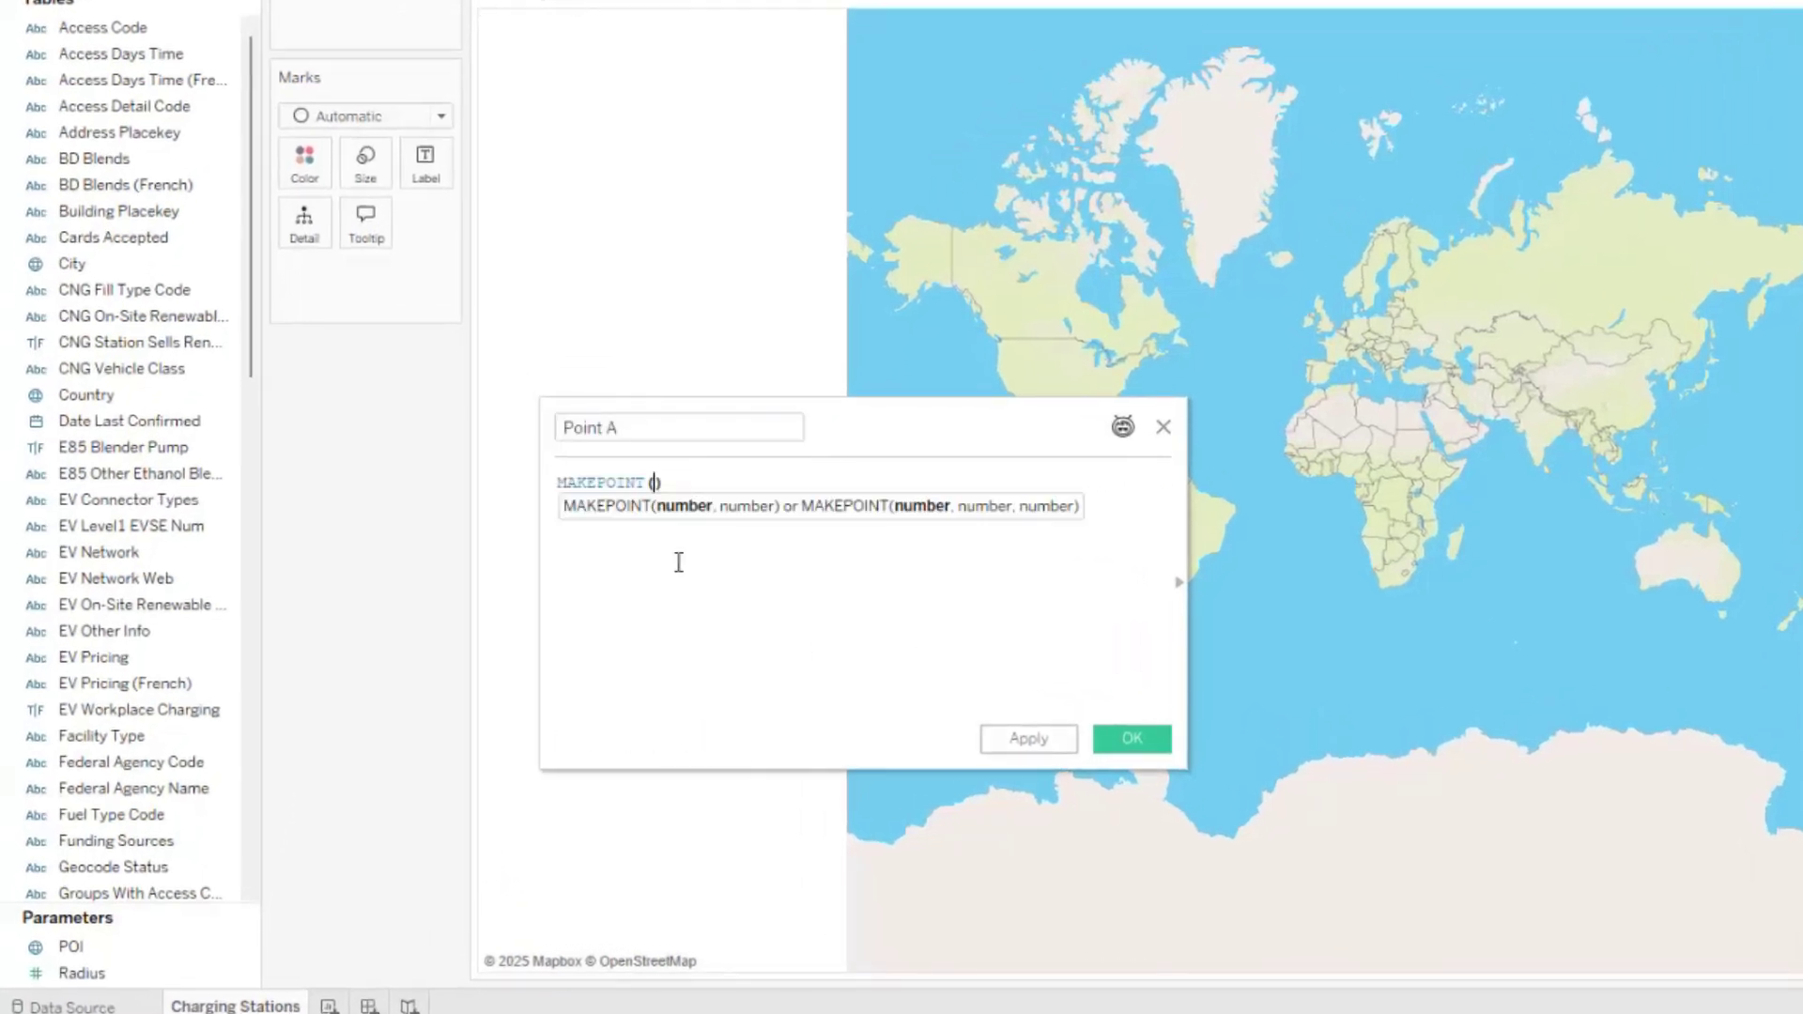
key(ctrl+v)
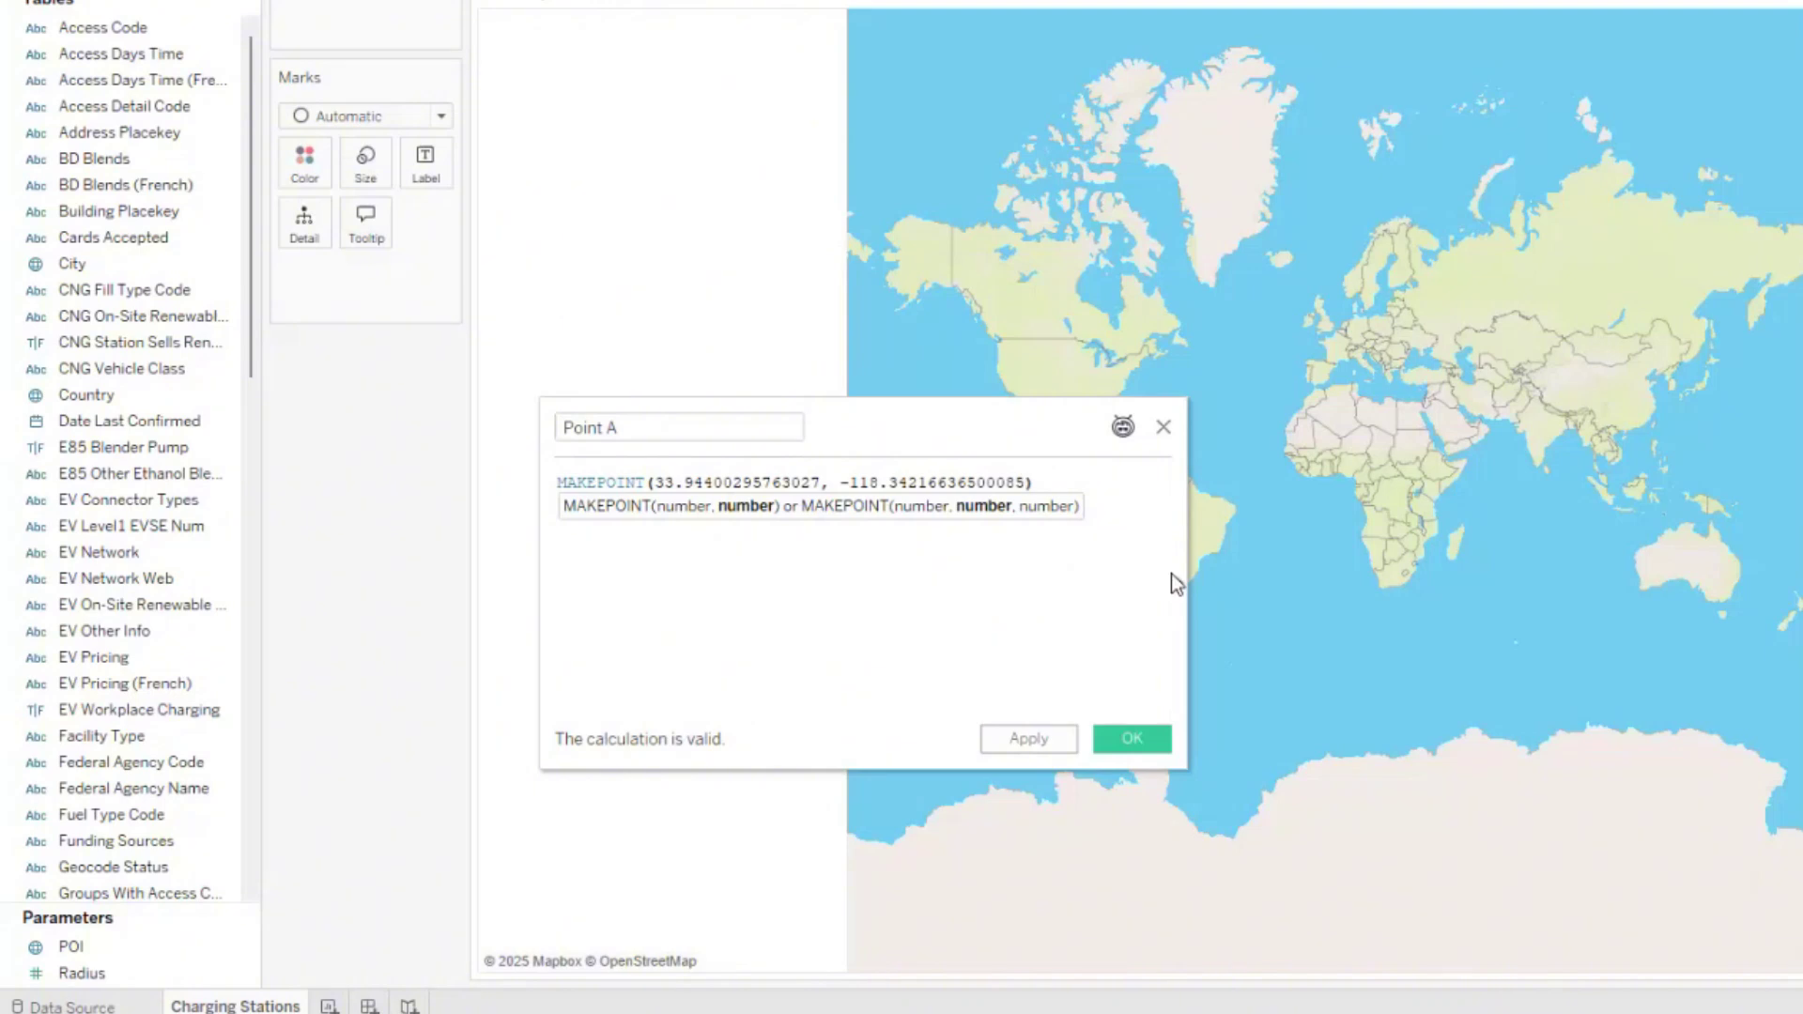
click(1057, 738)
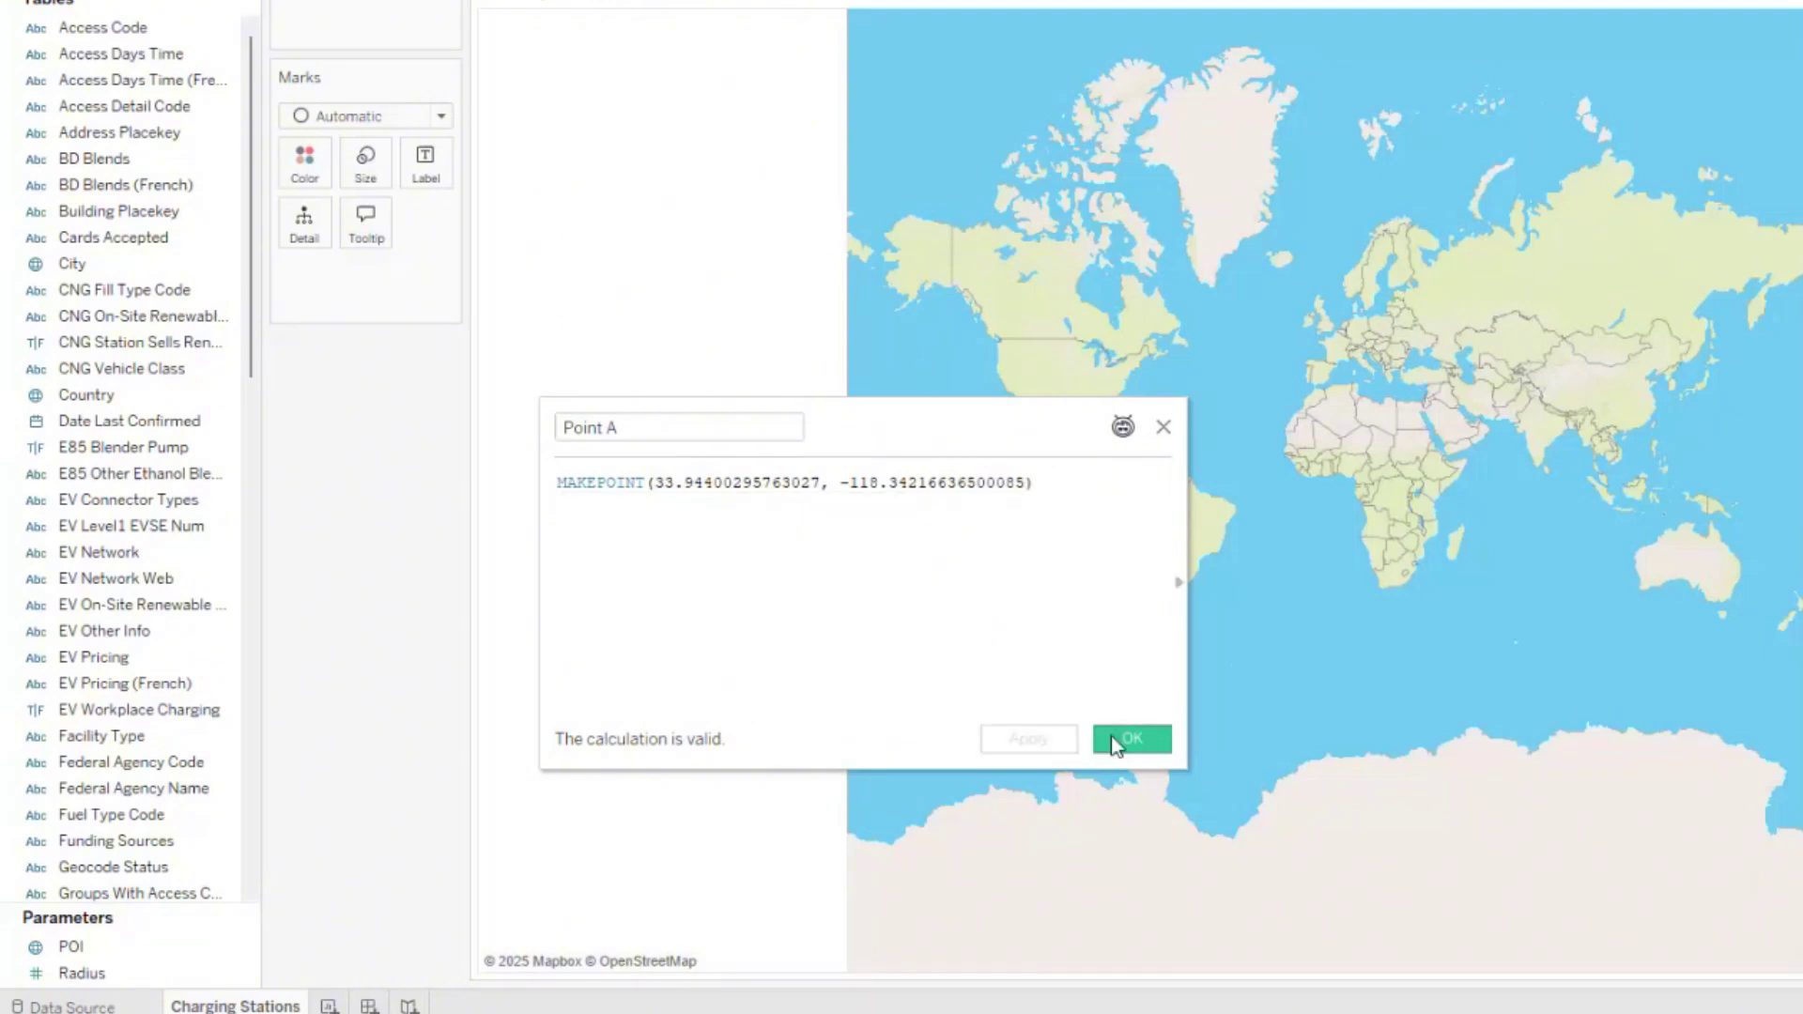
click(1132, 740)
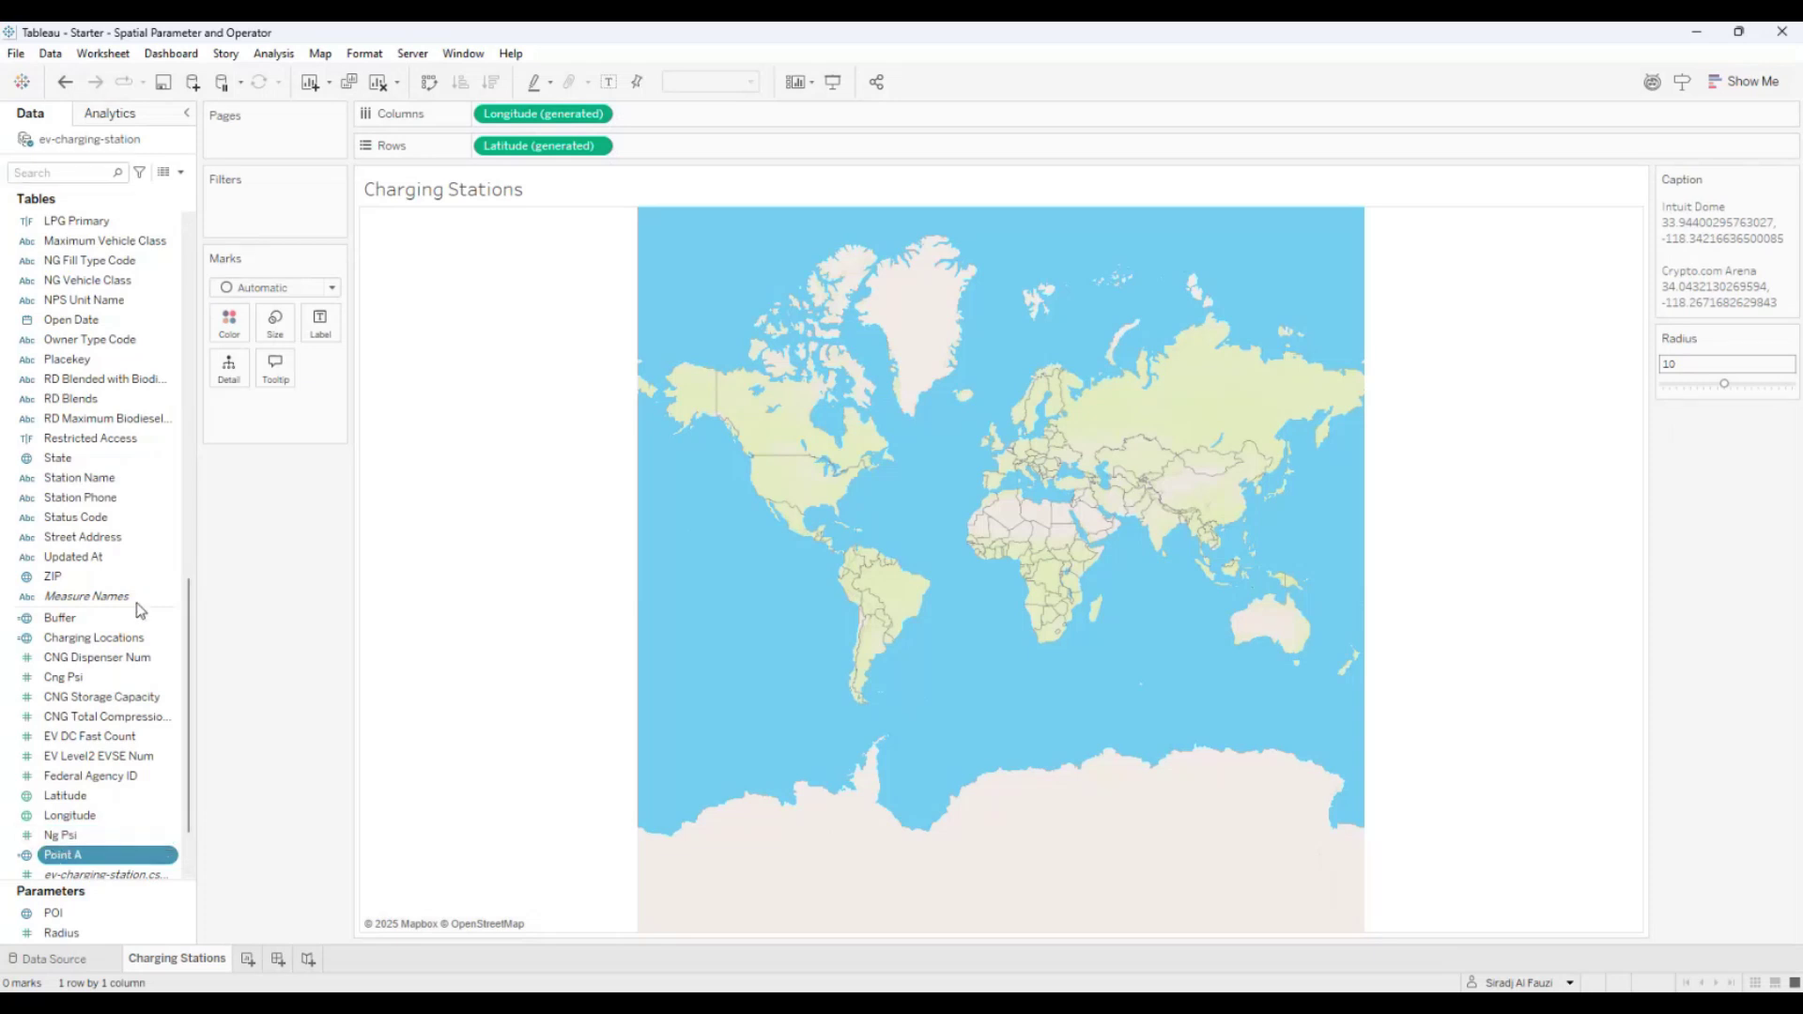
Duplicate the Point A field and copy the Crypto.com Arena coordinates from the worksheet caption
double_click(1702, 253)
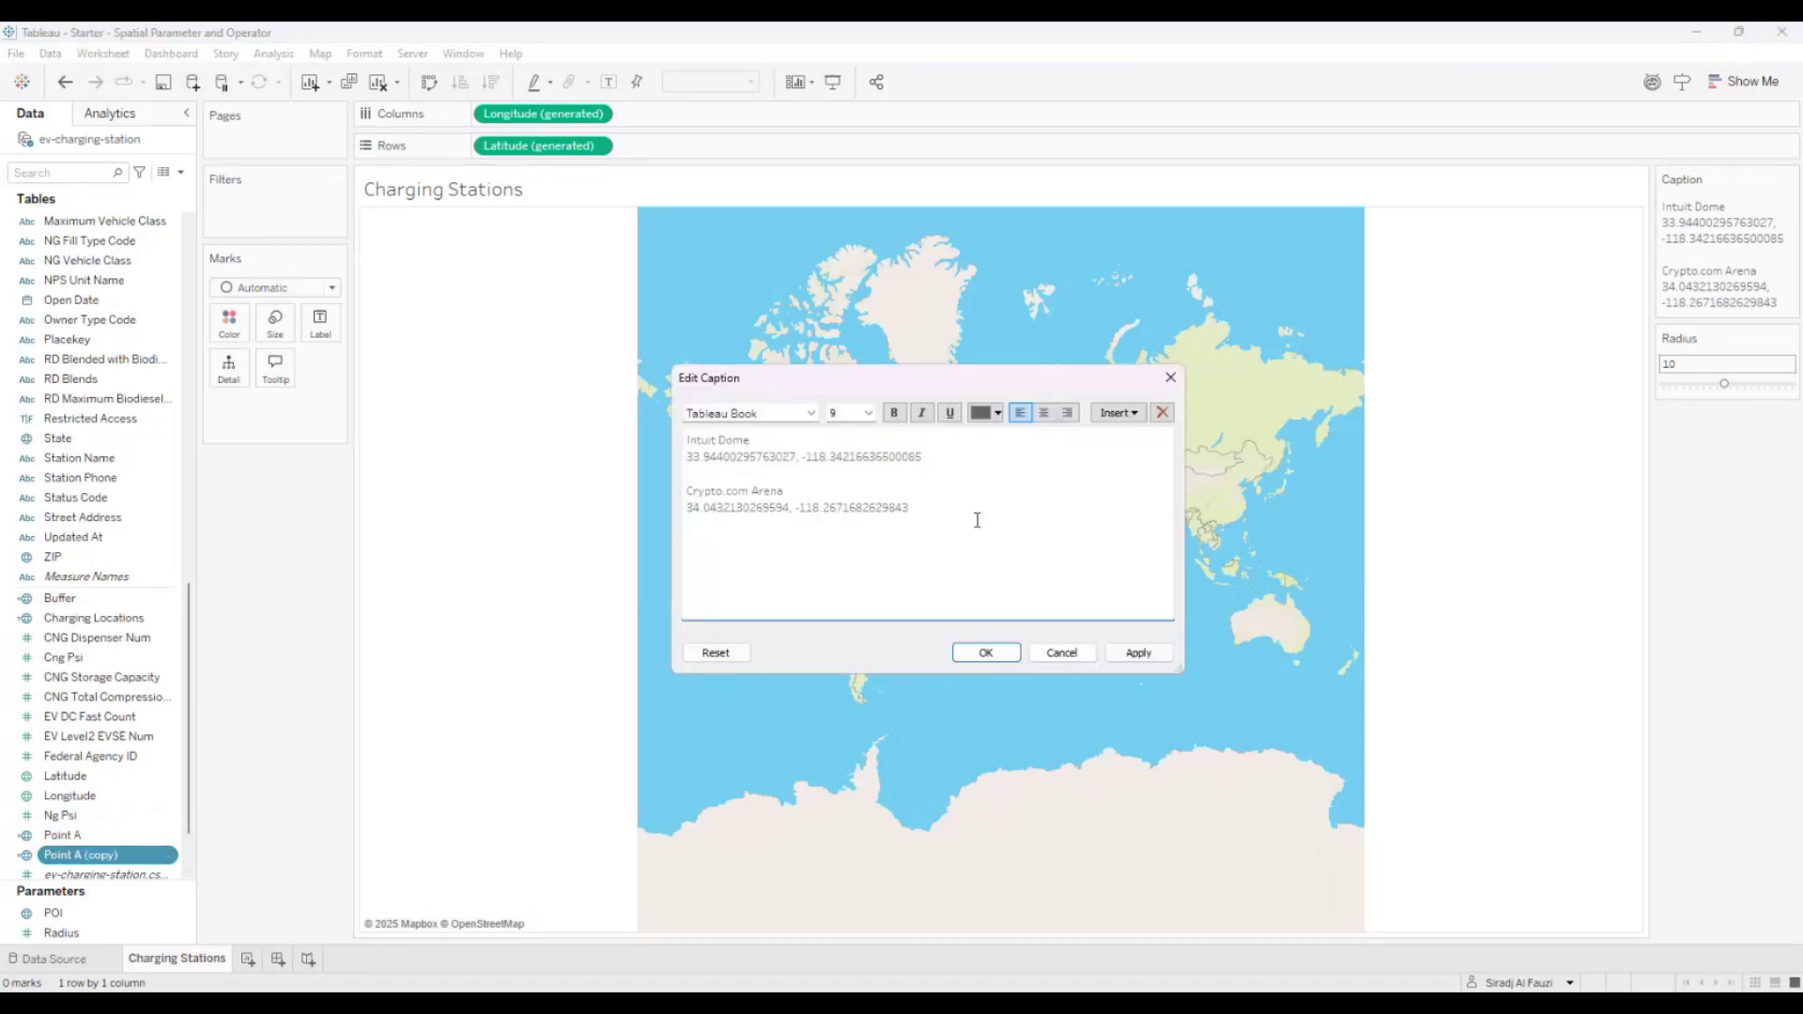
drag(978, 516, 695, 504)
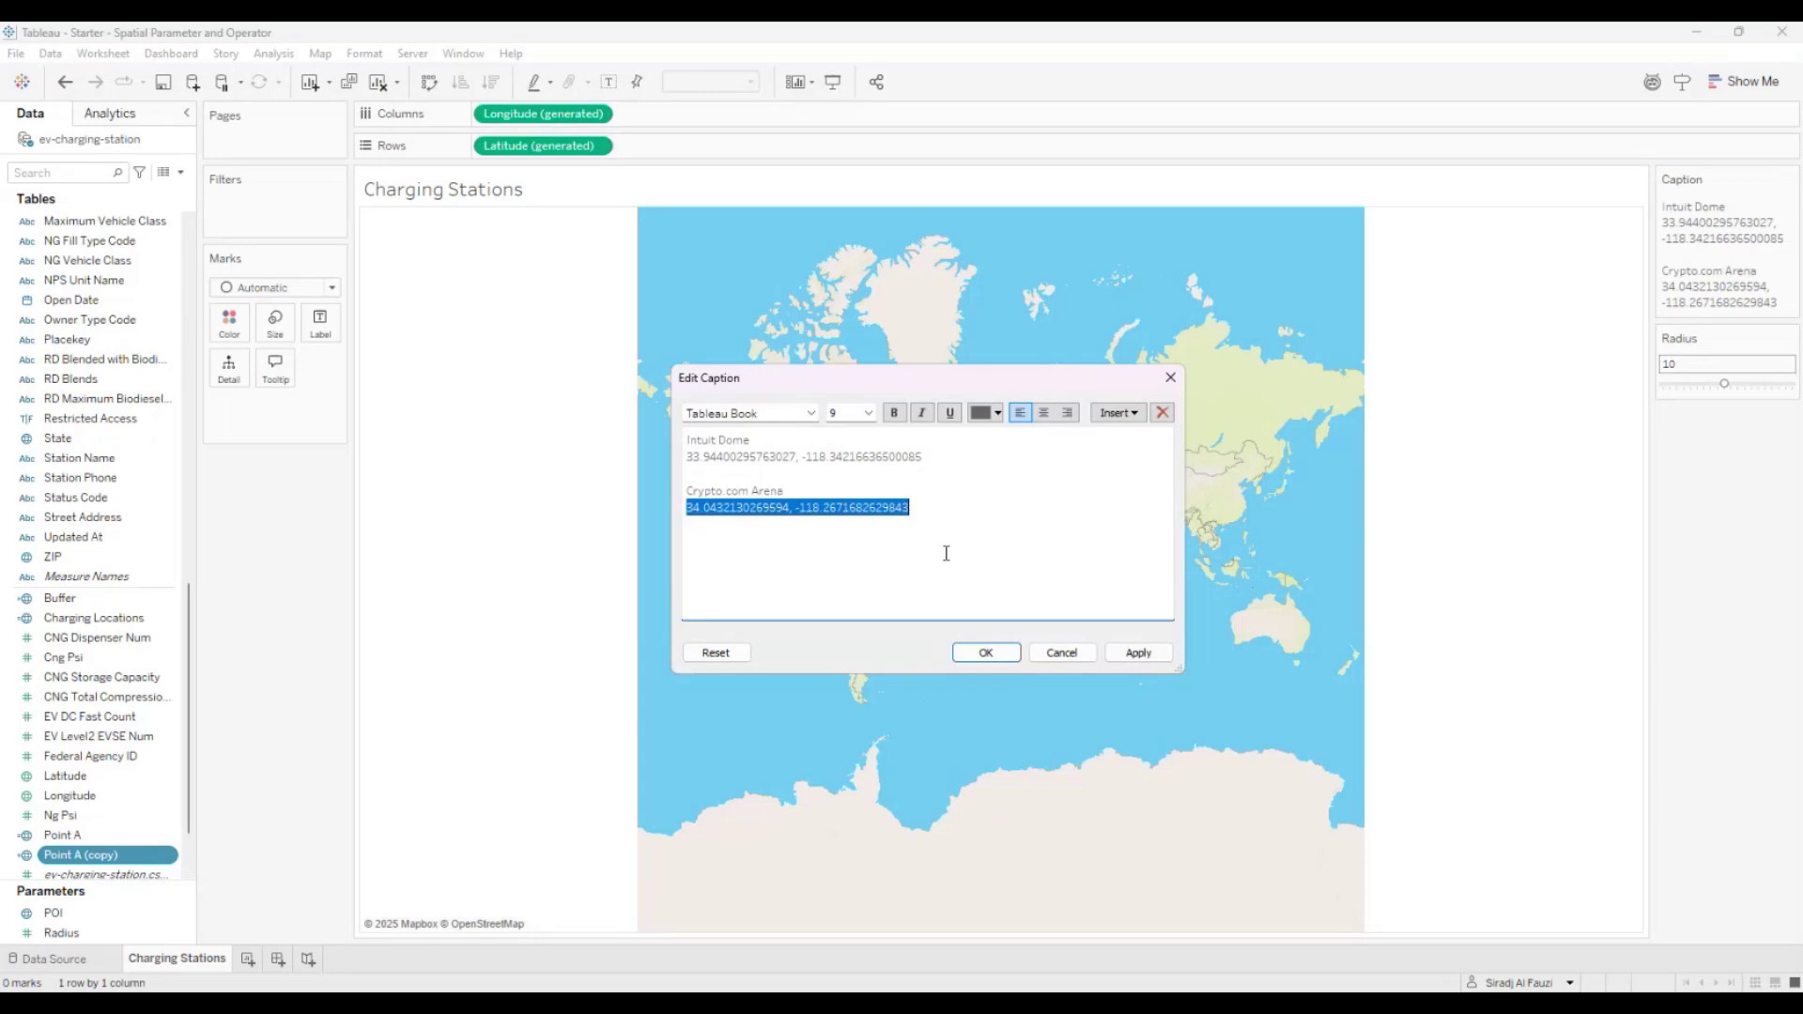
click(1139, 652)
click(987, 653)
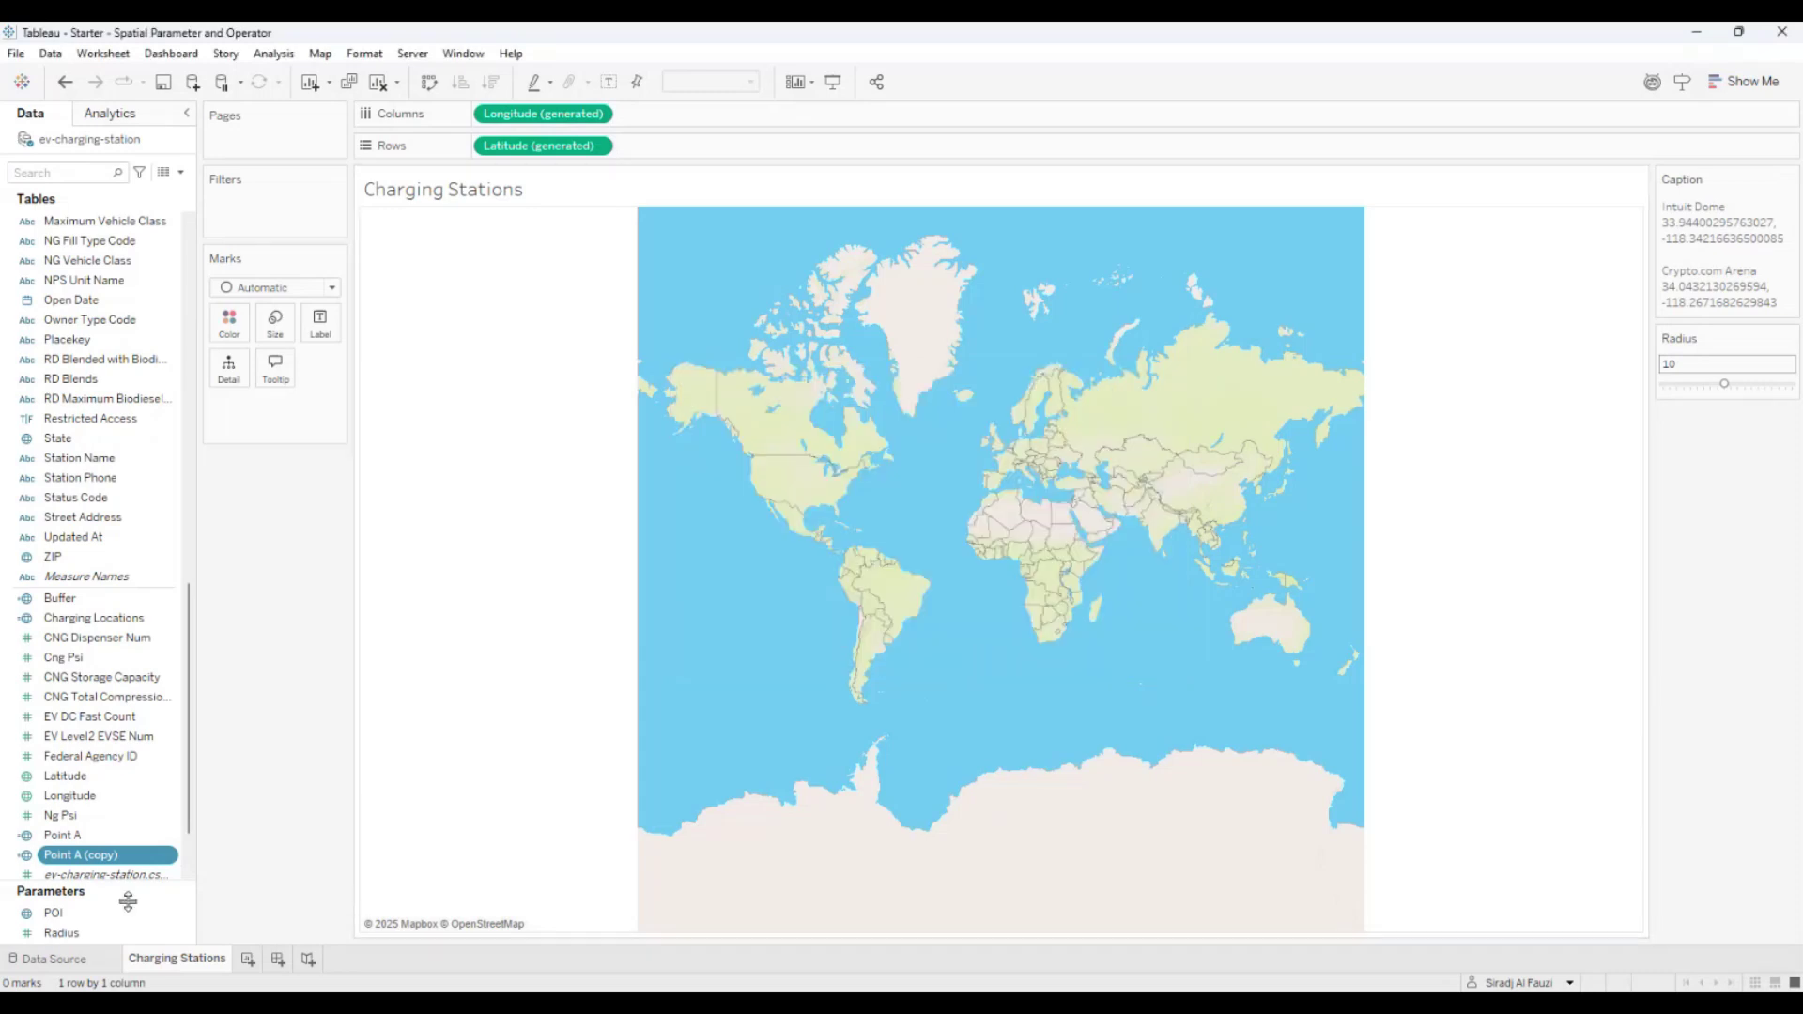
Rename the copied Point A field as Point B and set its formula to MAKEPOINT(34.0432130269594, -118.2671682629843)
double_click(93, 856)
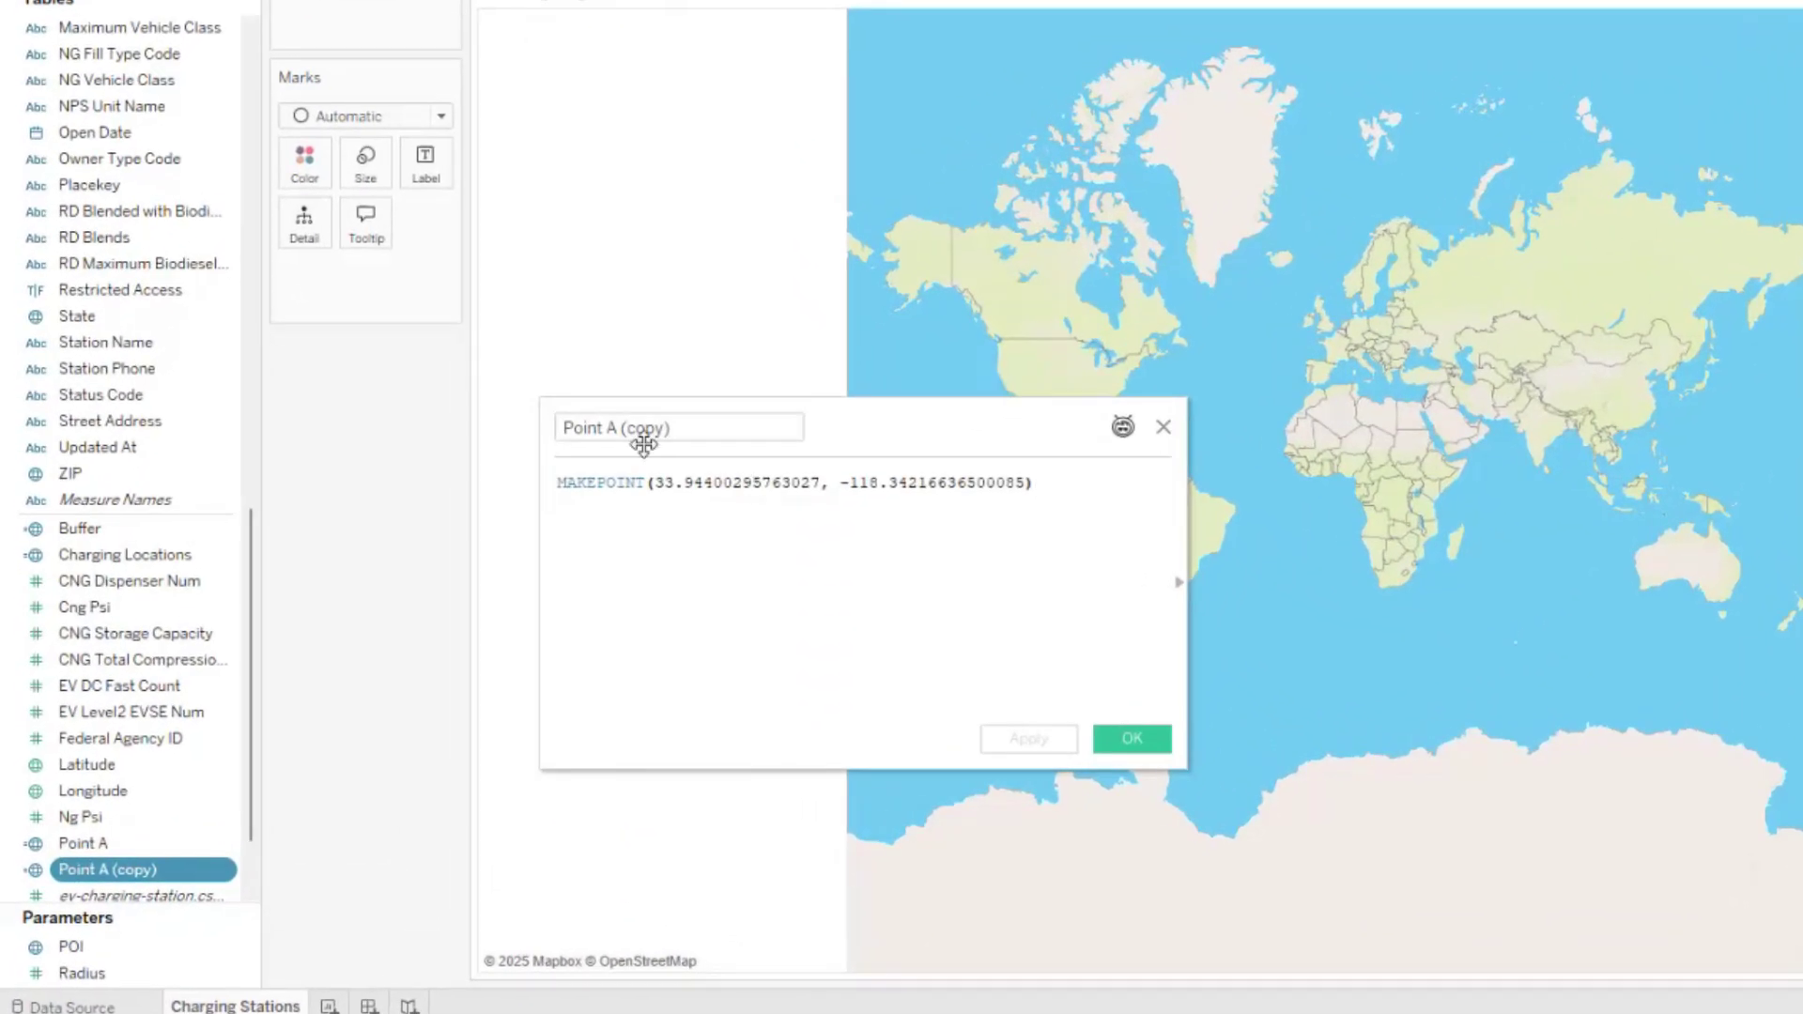
drag(606, 429, 738, 428)
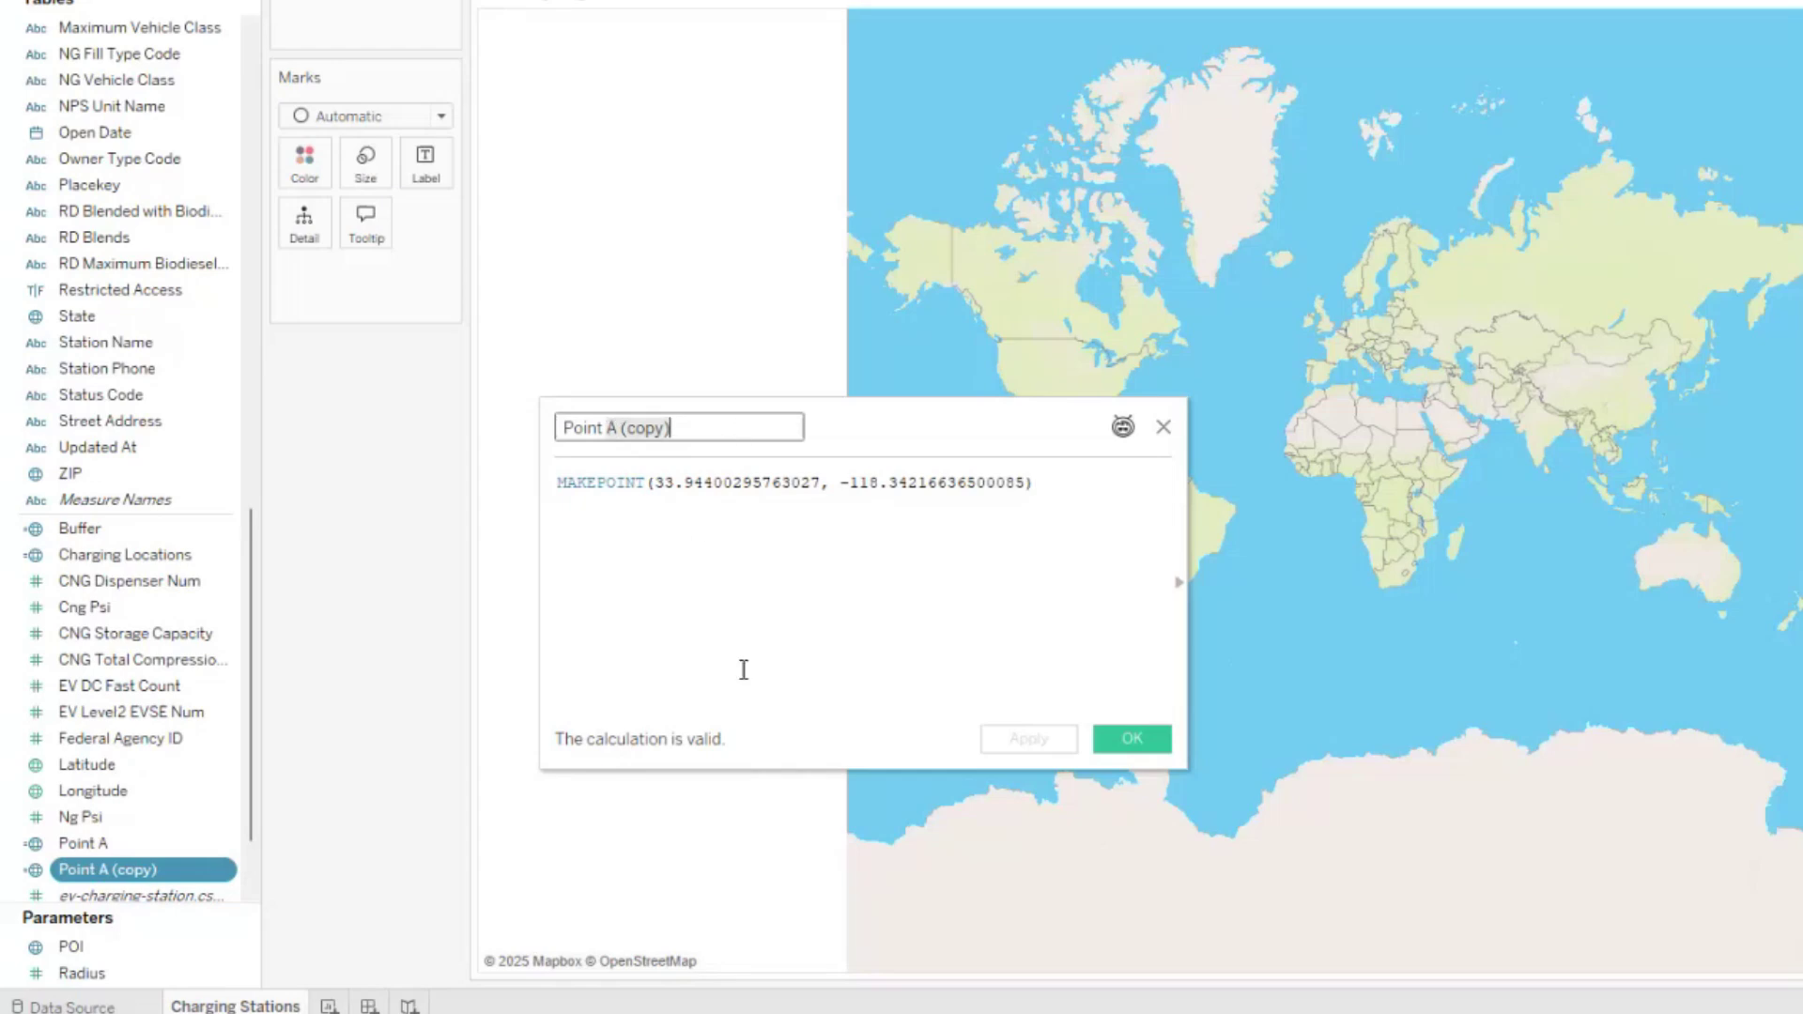
key(BackSpace)
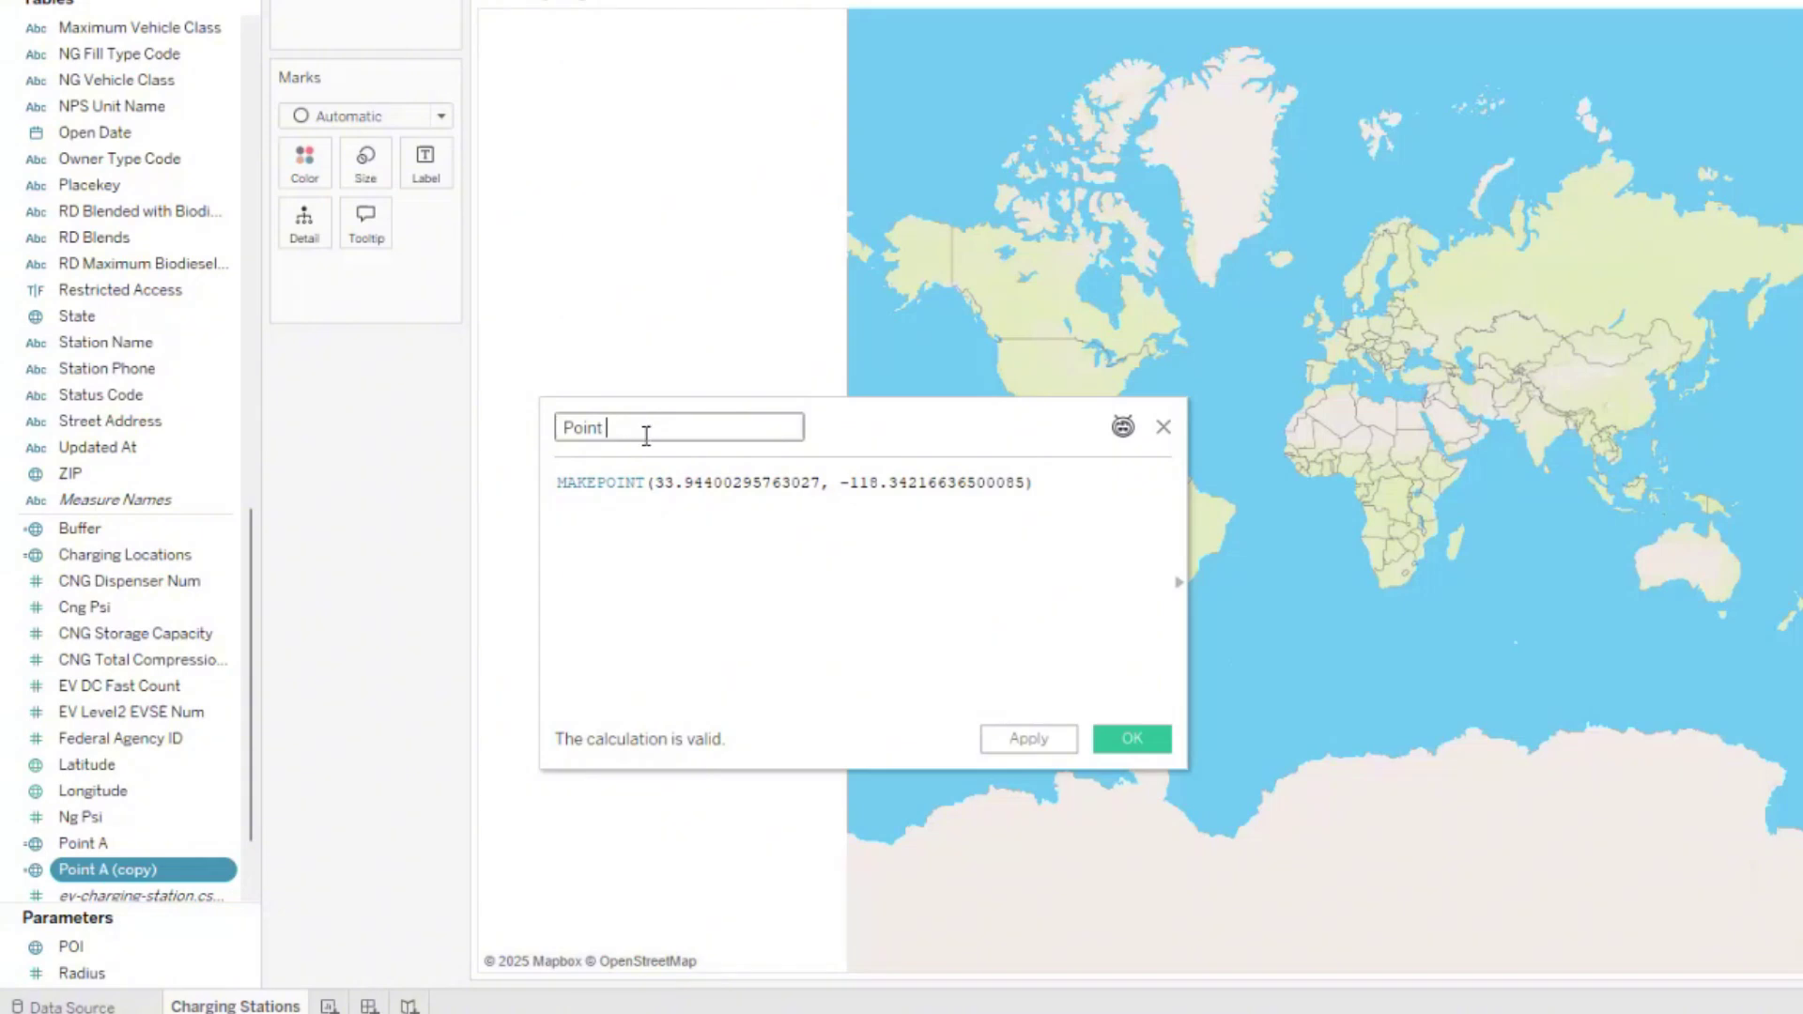
text(B)
click(655, 484)
key(shift+End)
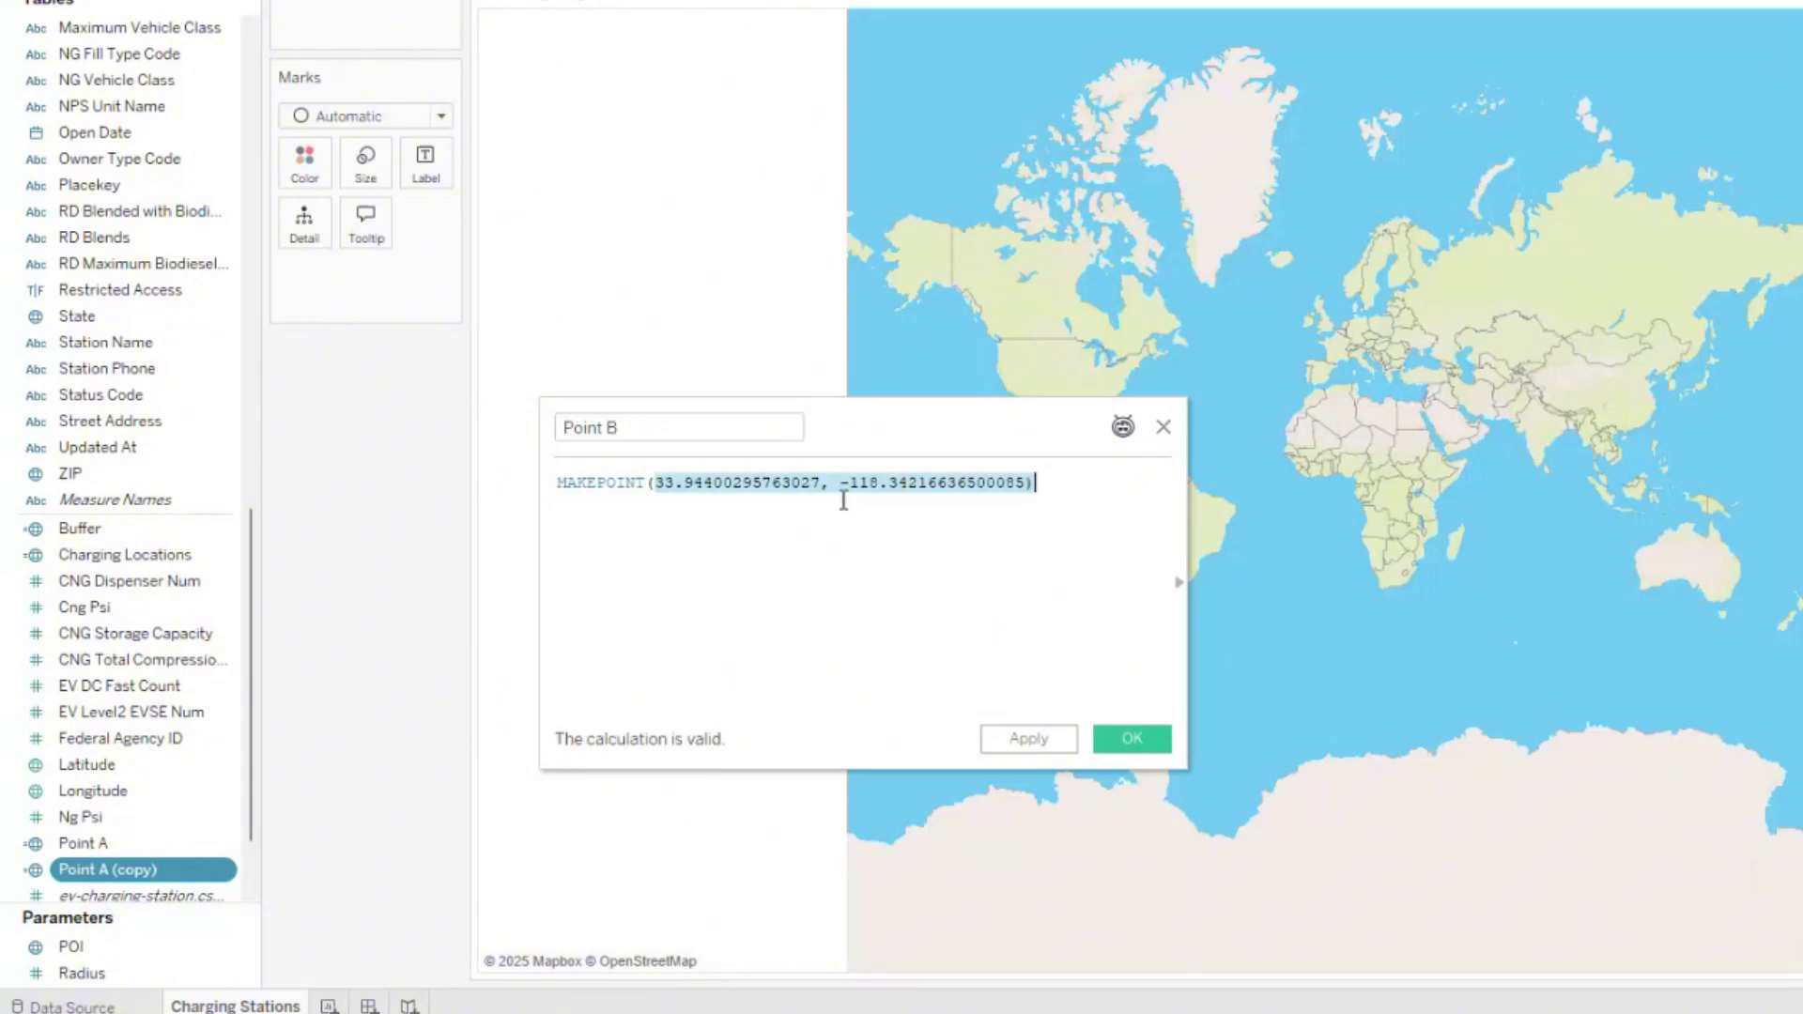
shift+click(1026, 483)
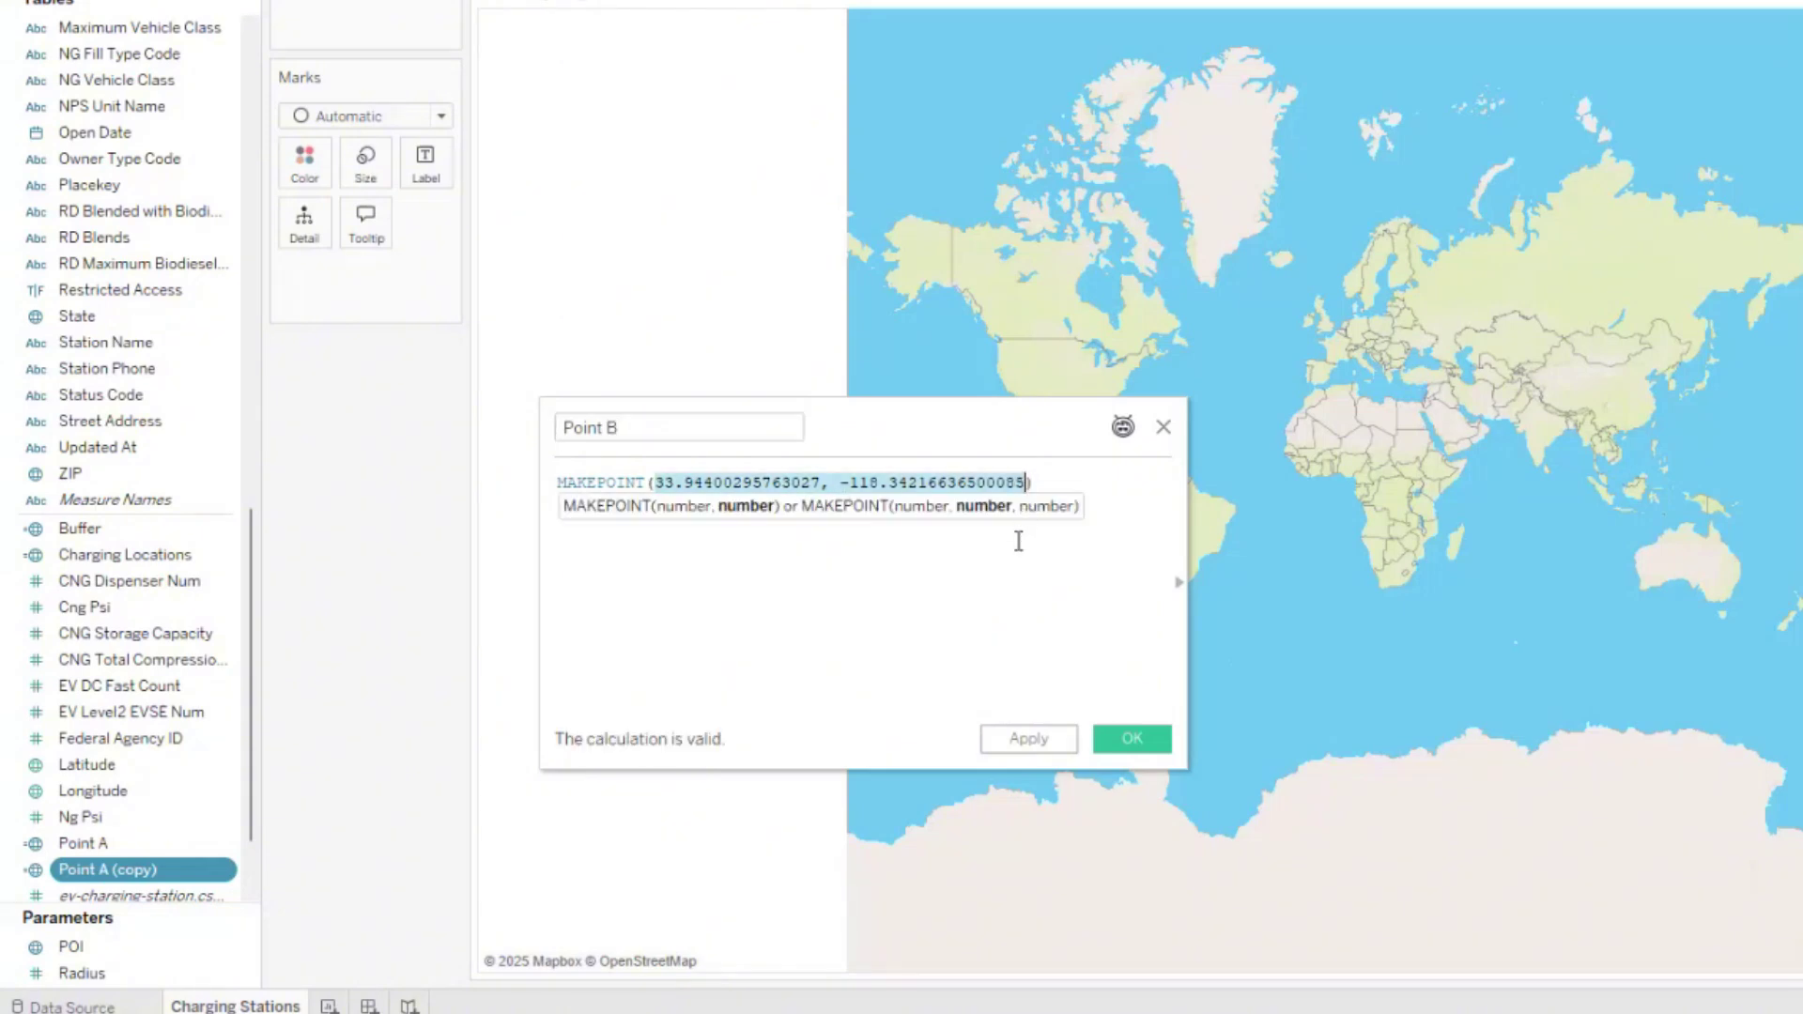
text(34.0432130269594, -118.2671682629843)
click(1058, 741)
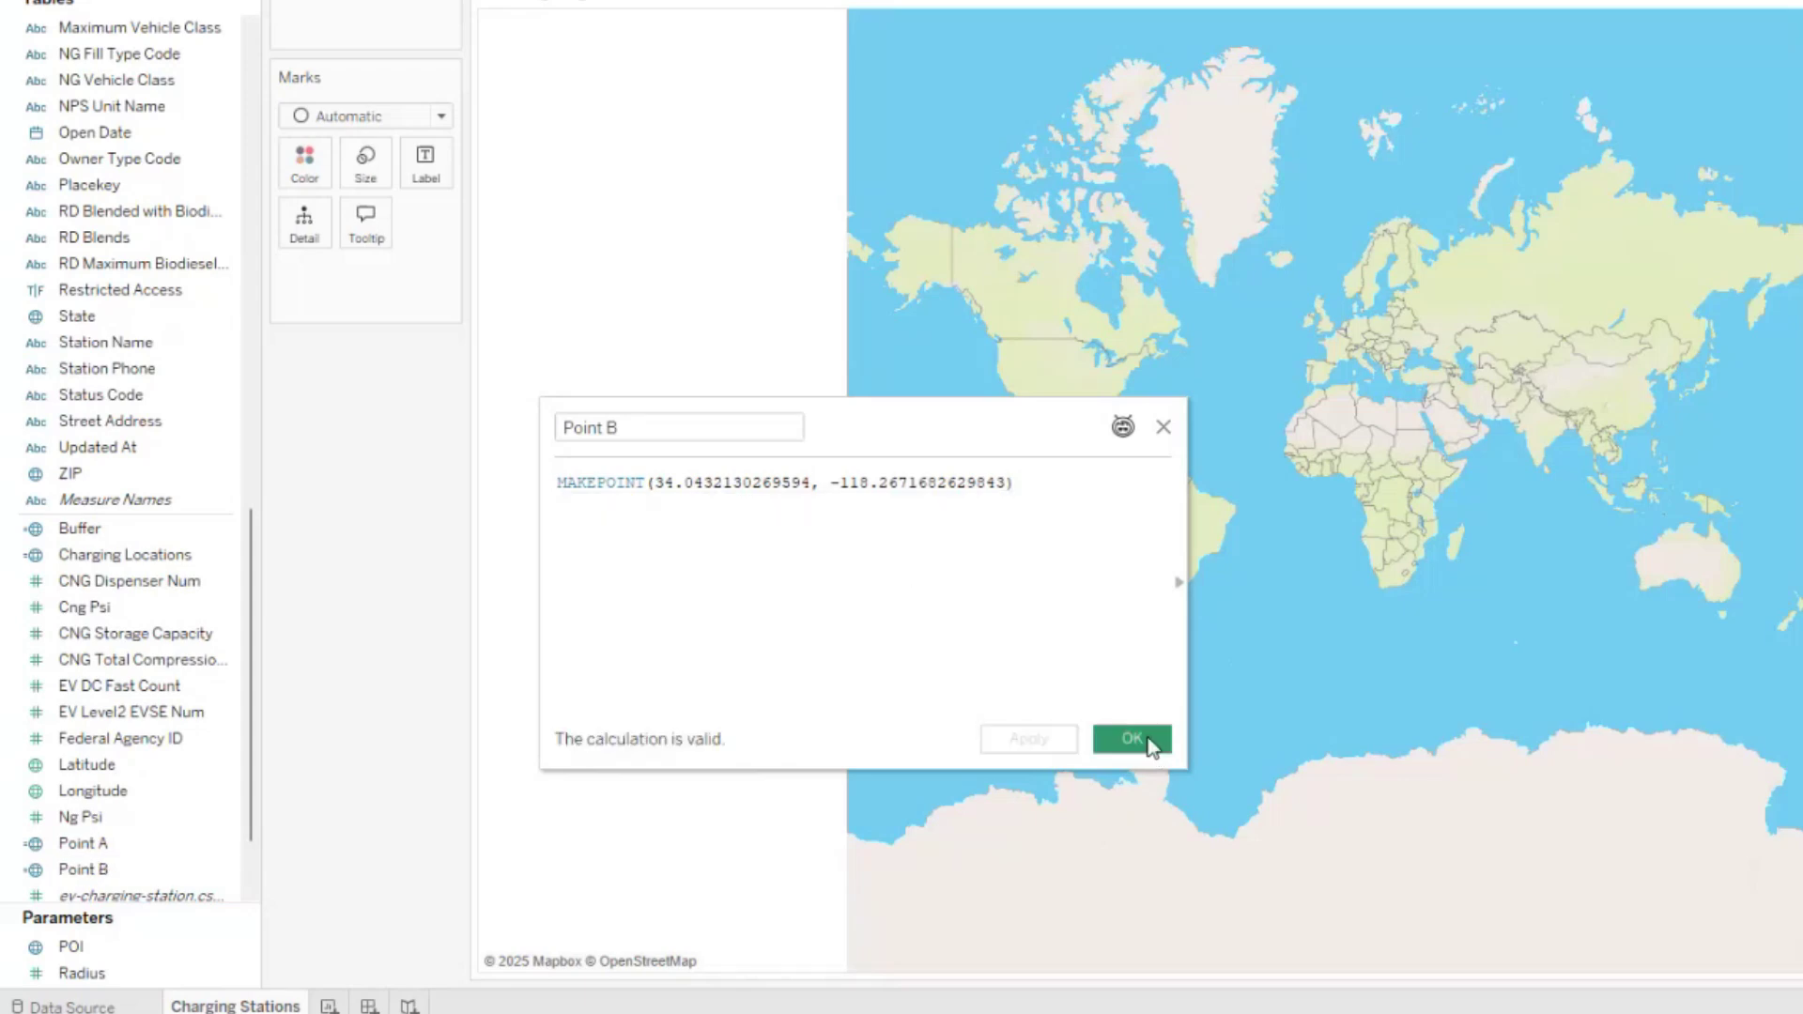
click(1130, 739)
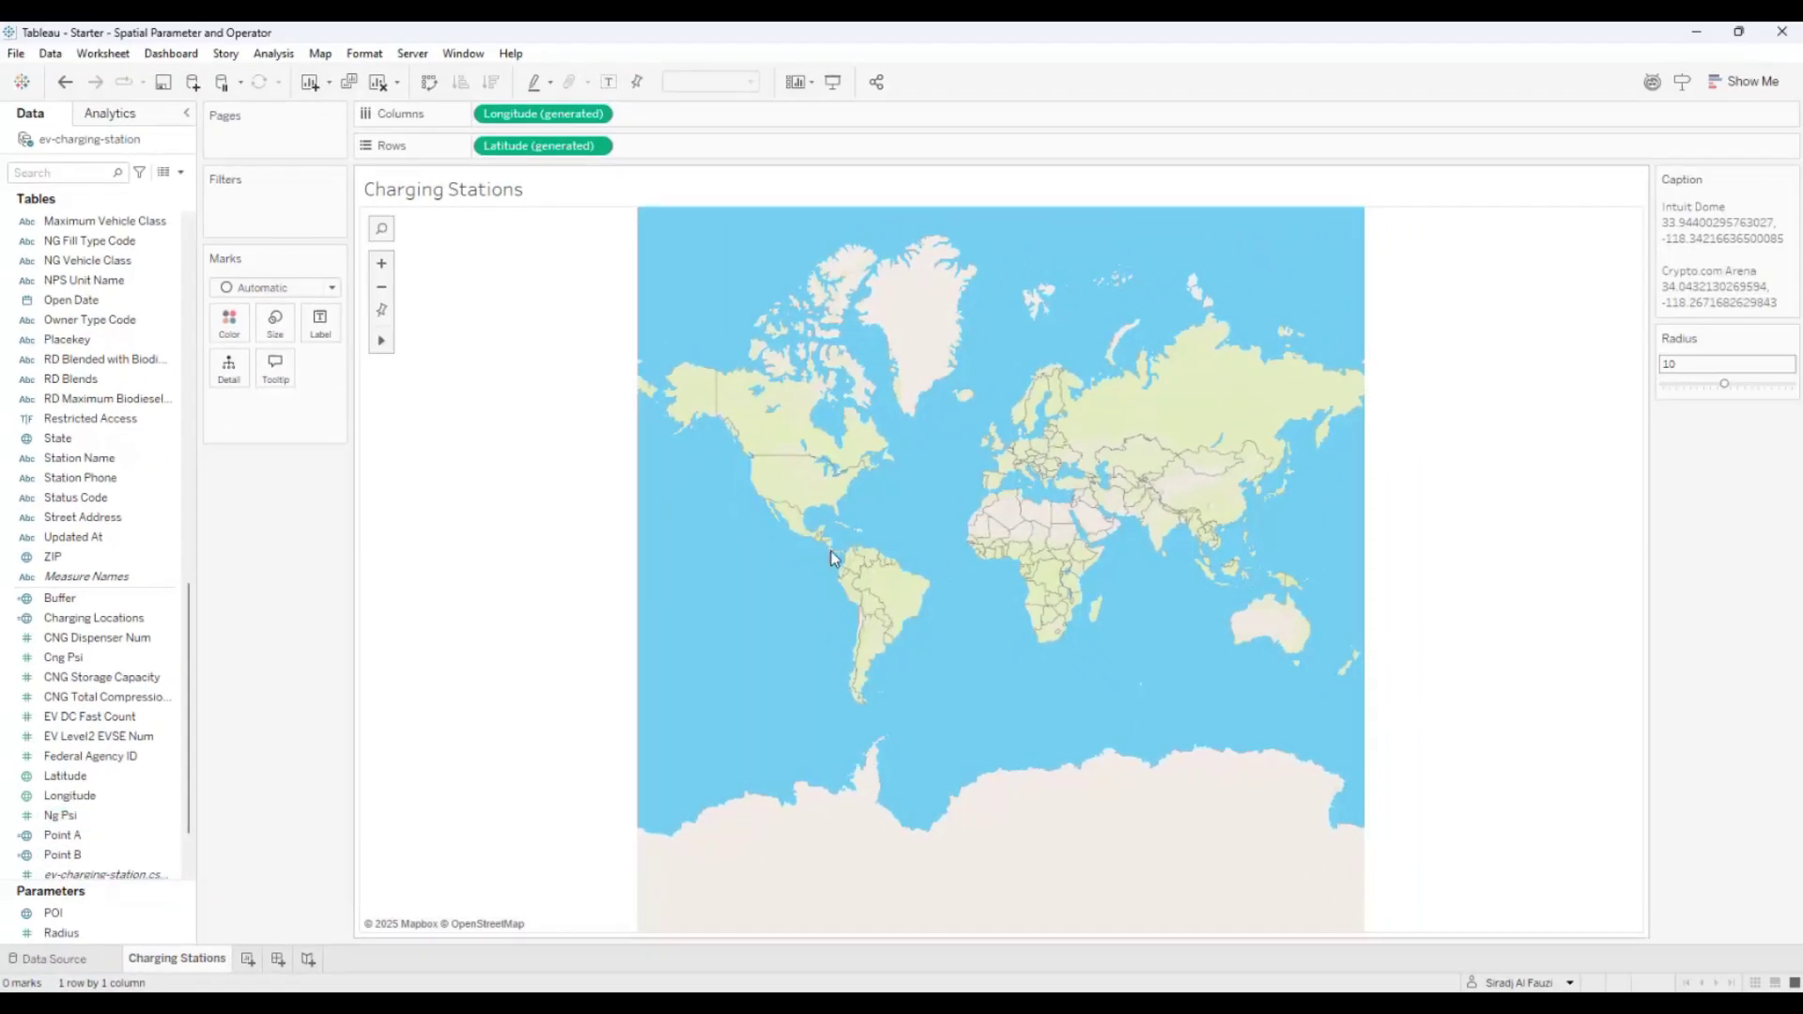
Start a new calculated field named Buffer A
click(132, 816)
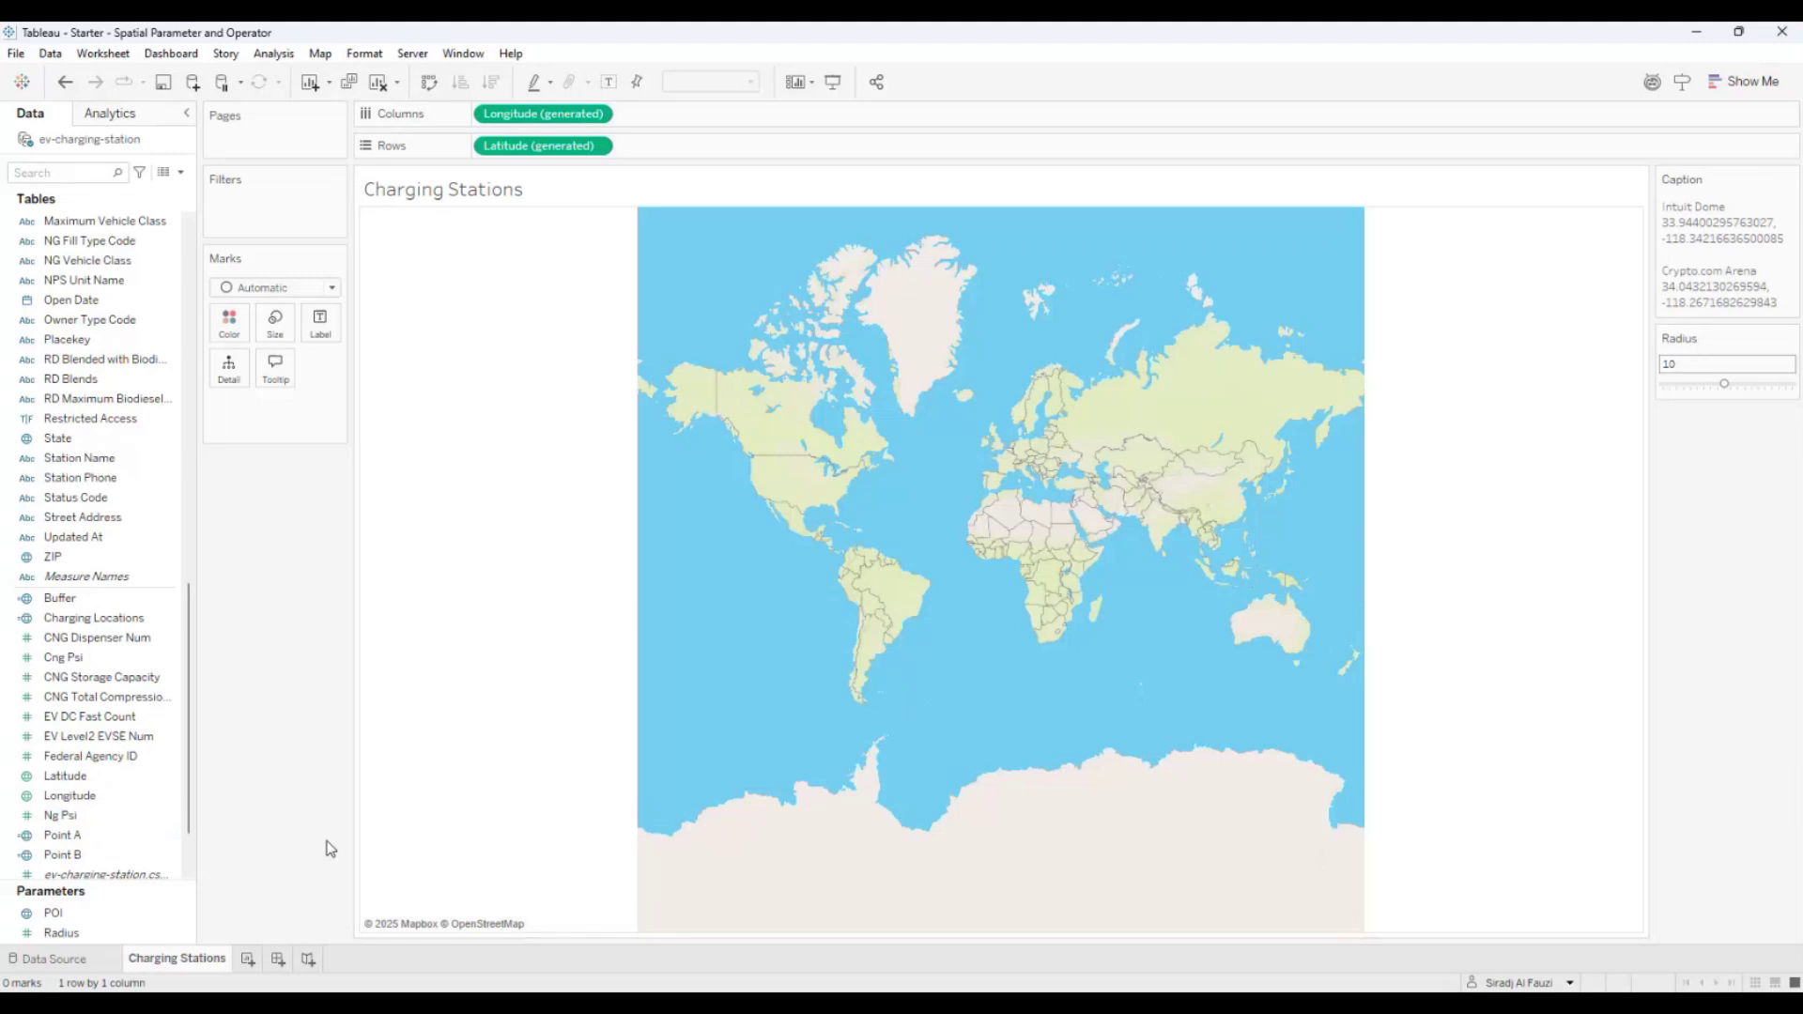
click(149, 841)
click(180, 172)
click(145, 191)
text(B)
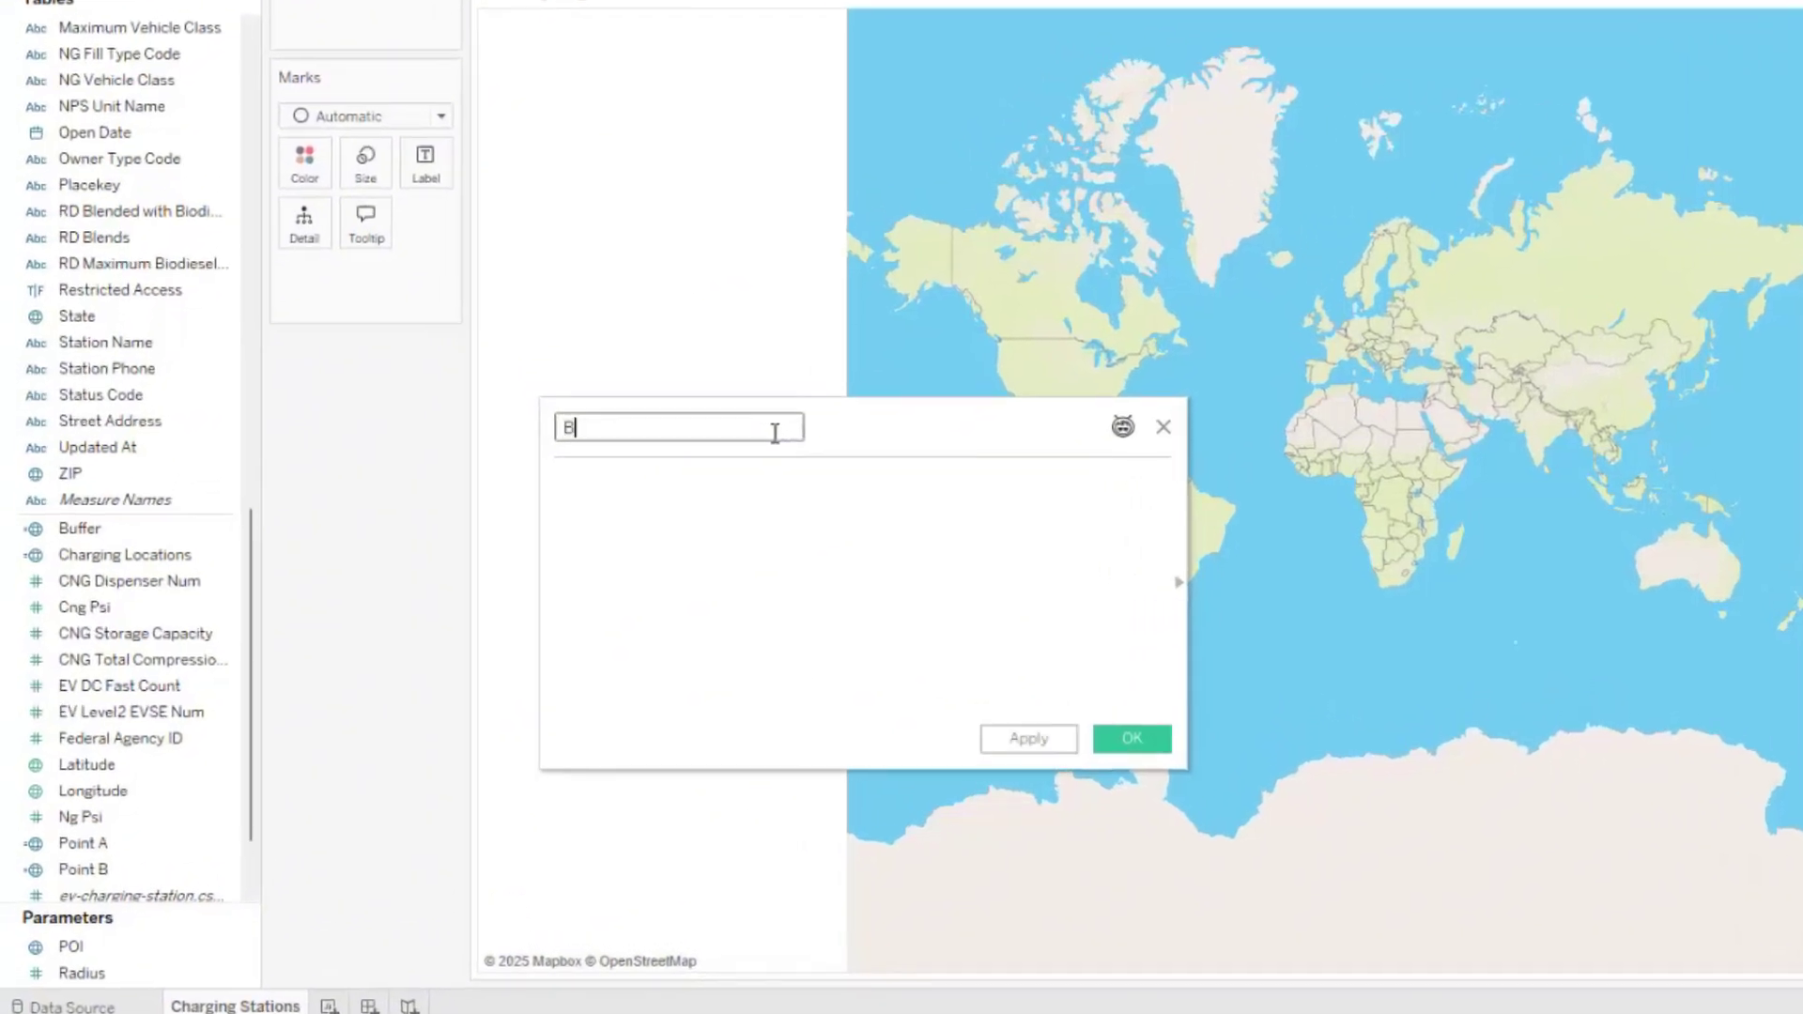
text(uffer A)
click(727, 485)
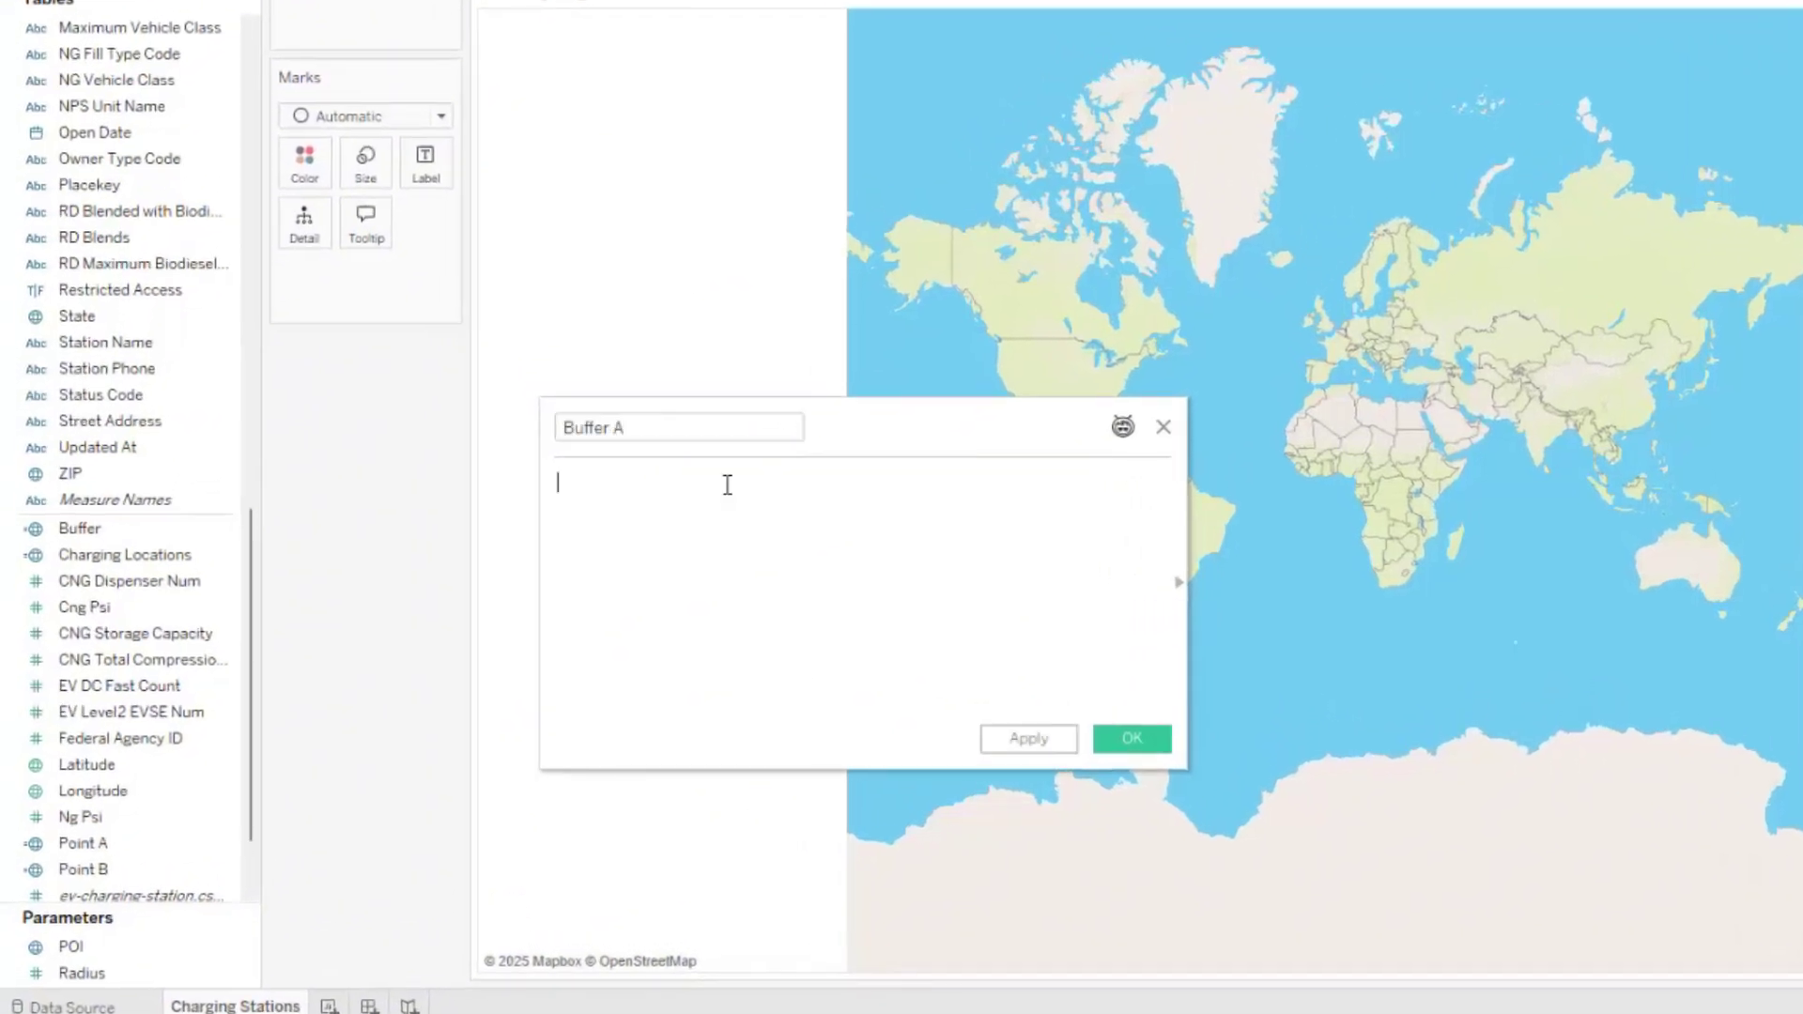
Enter the formula BUFFER([Point A], [Radius], 'km') for Buffer A and save the field
text(buffer)
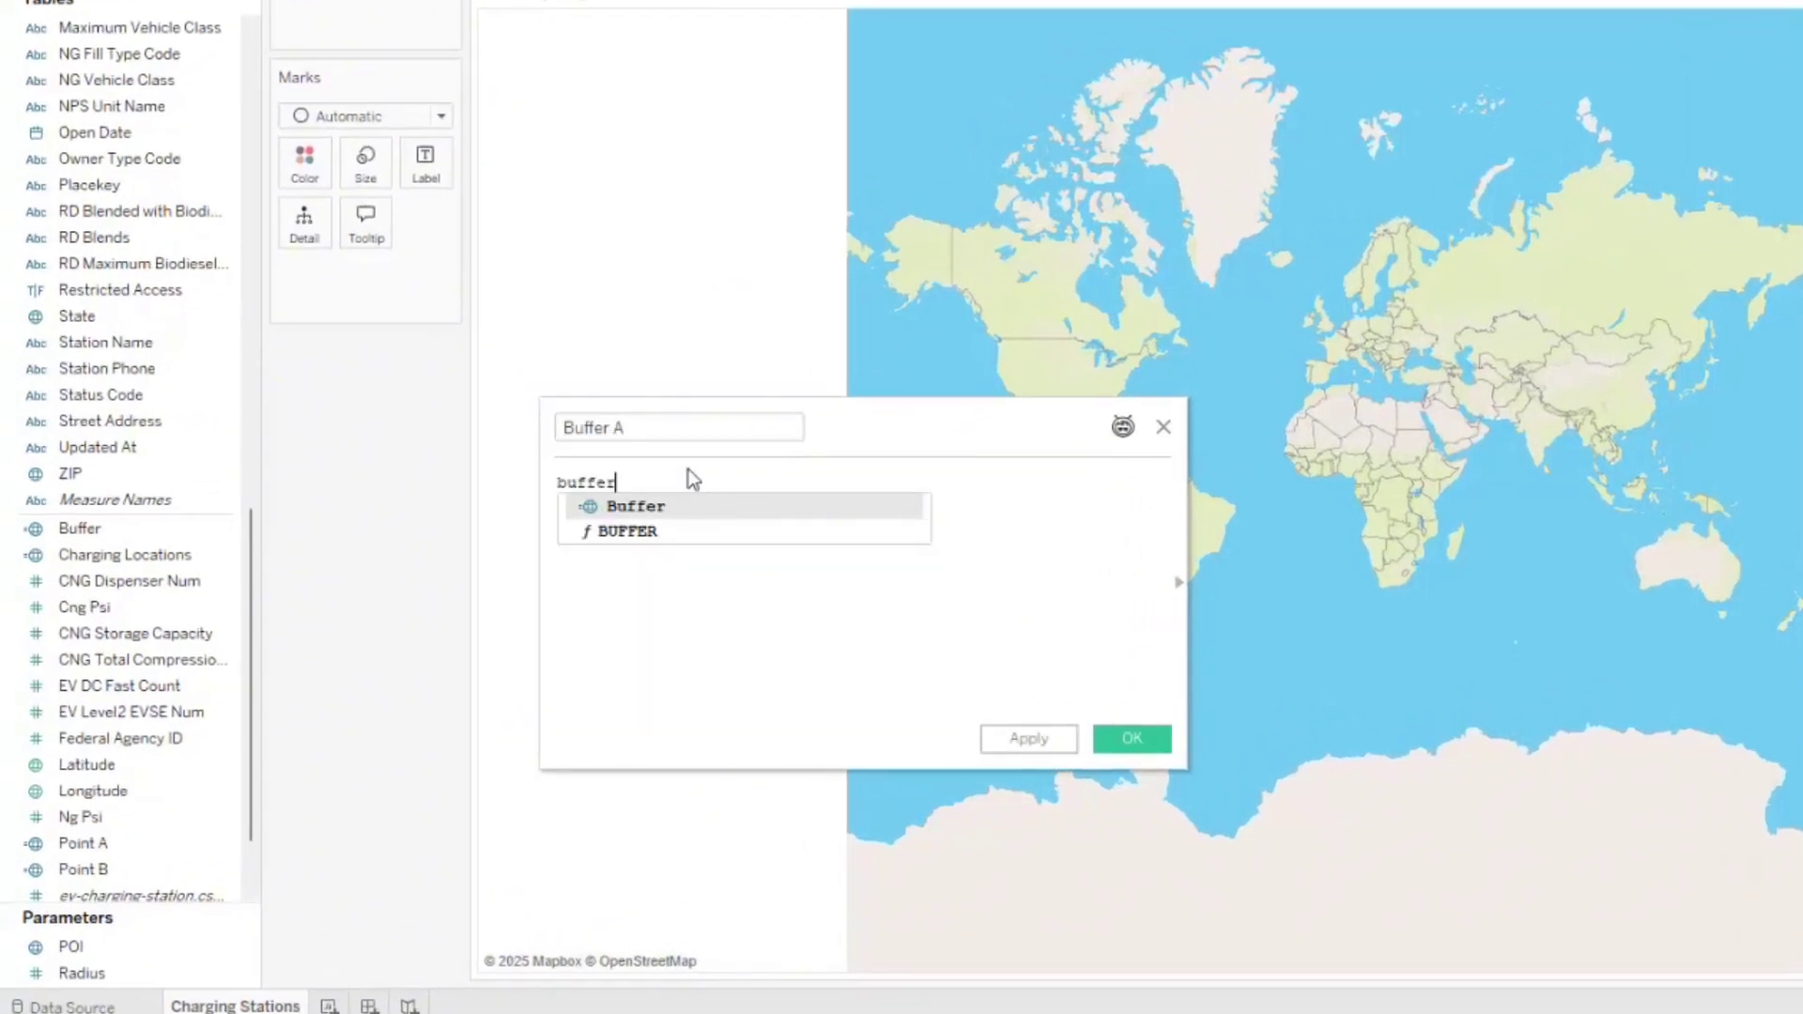
click(678, 531)
text(po)
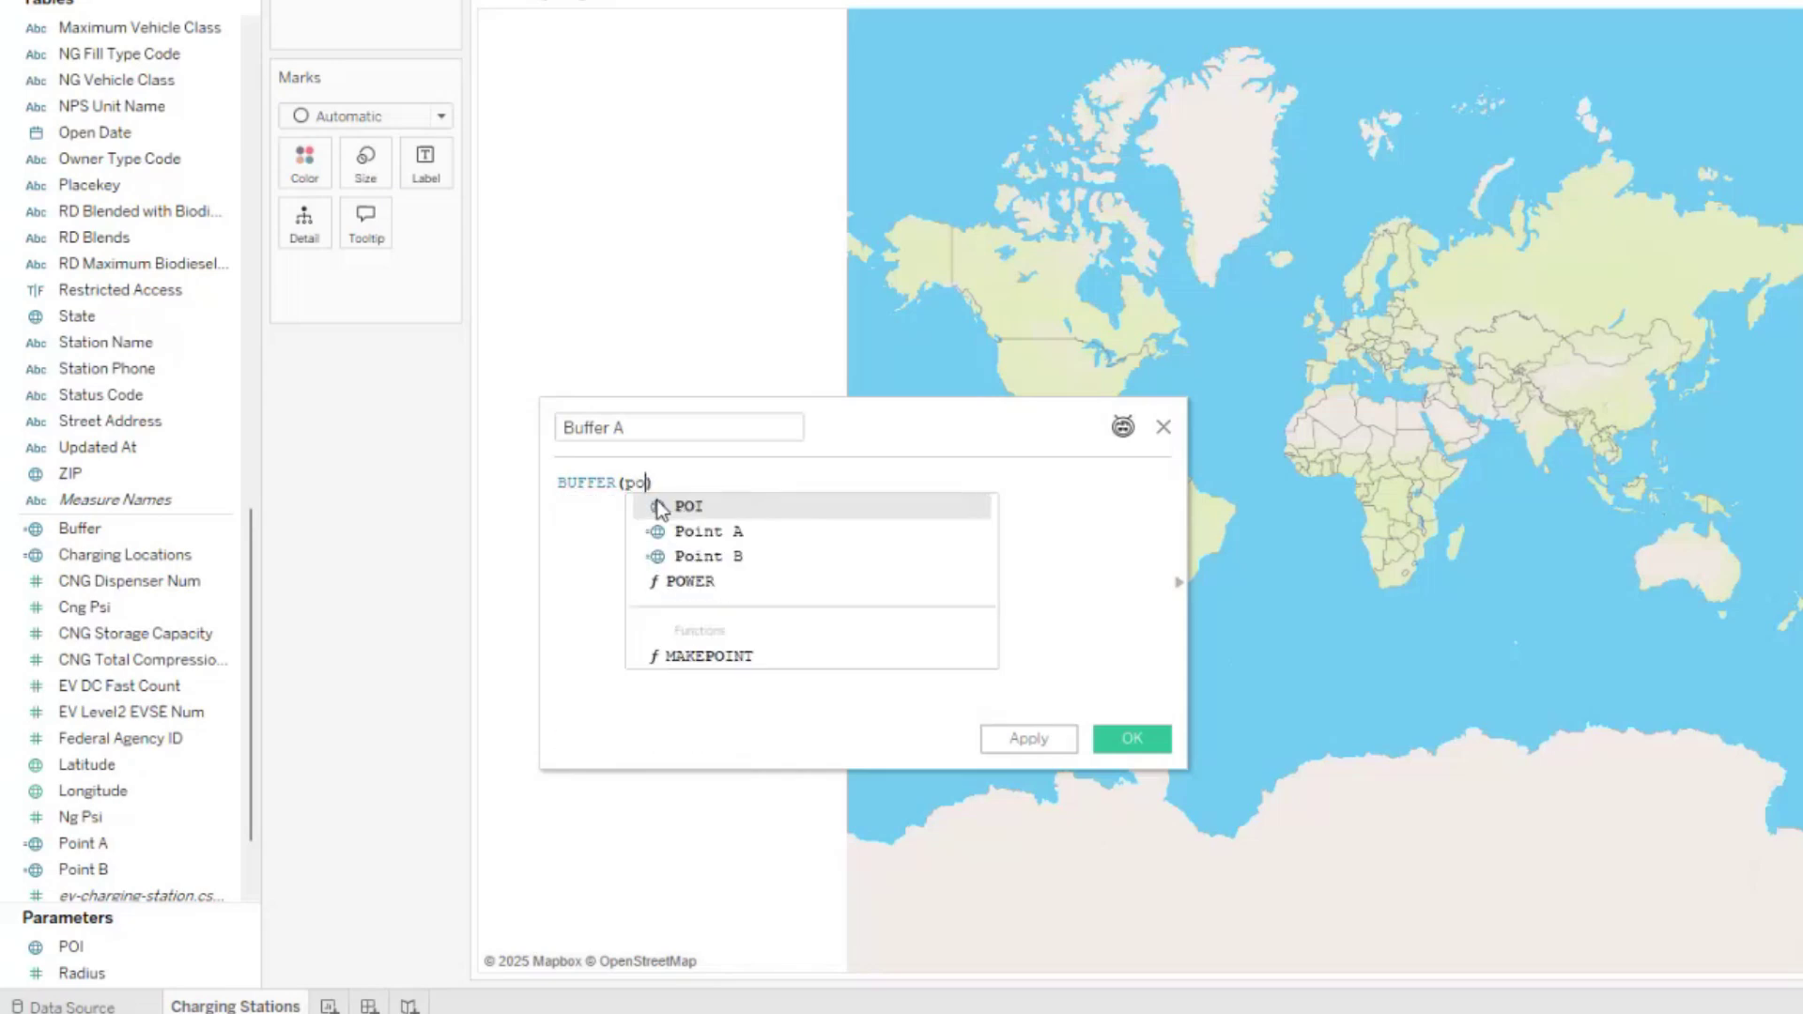
key(Down)
key(Return)
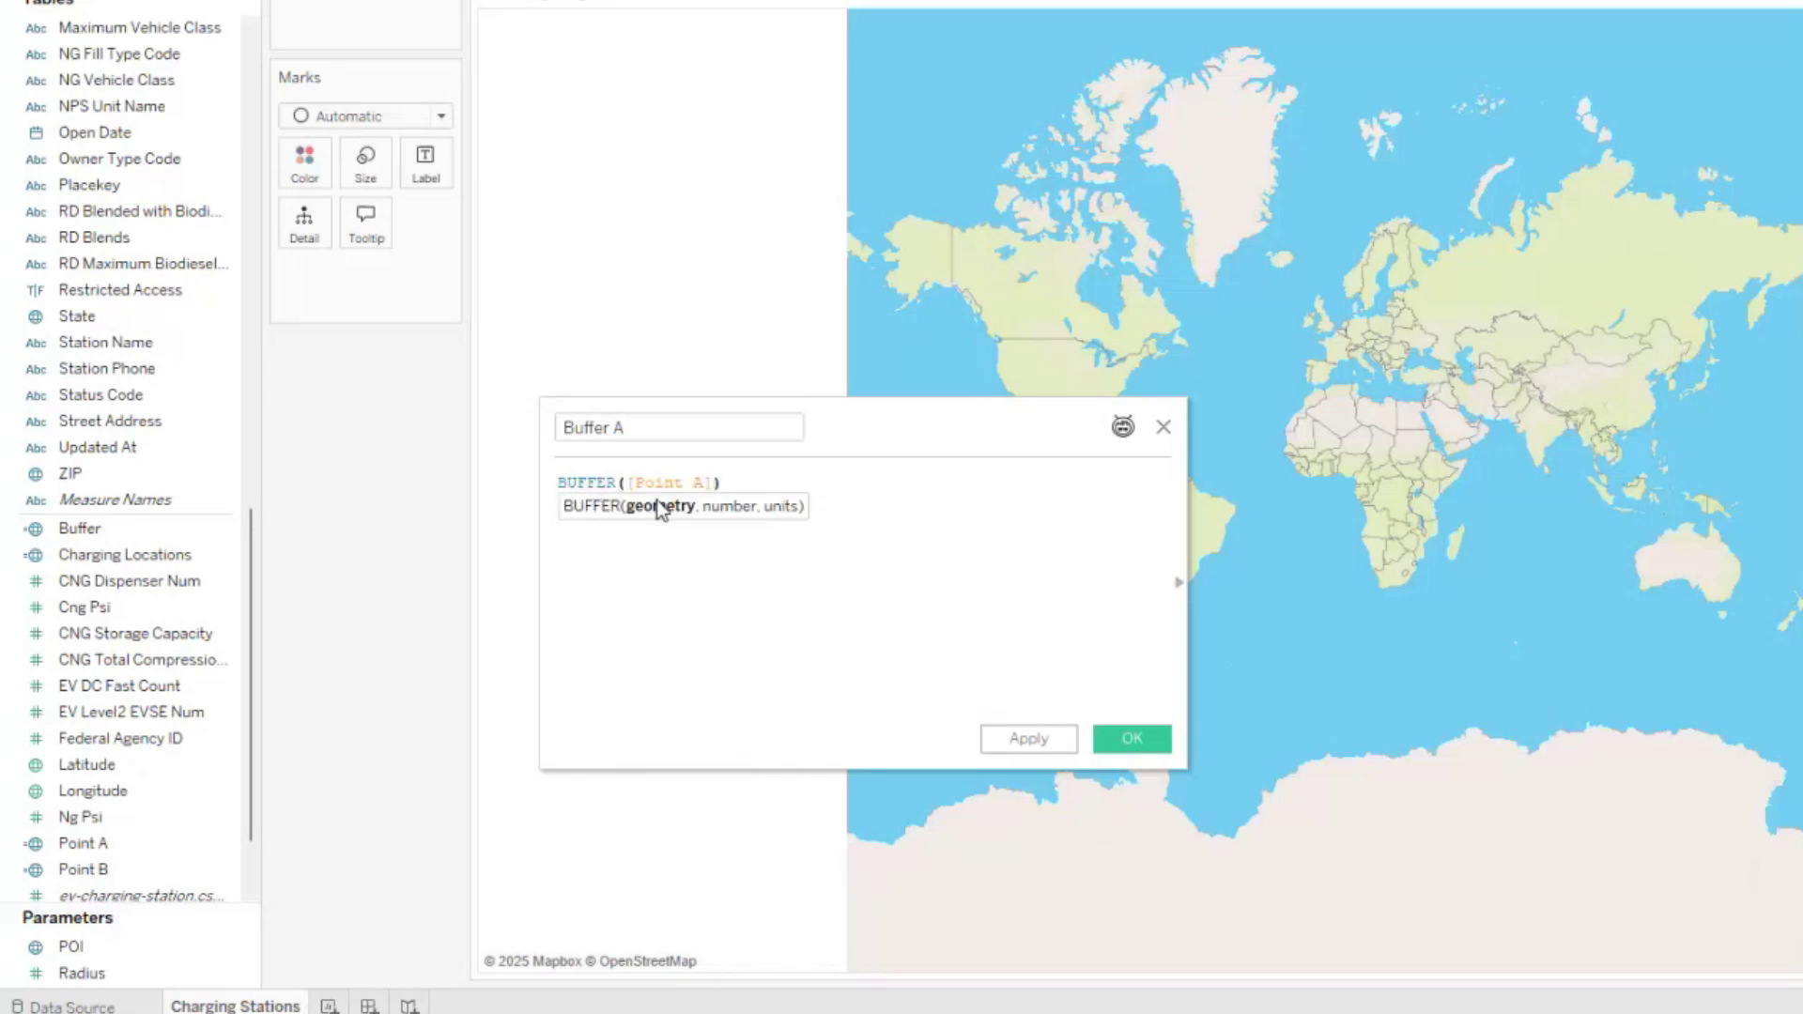
text(, )
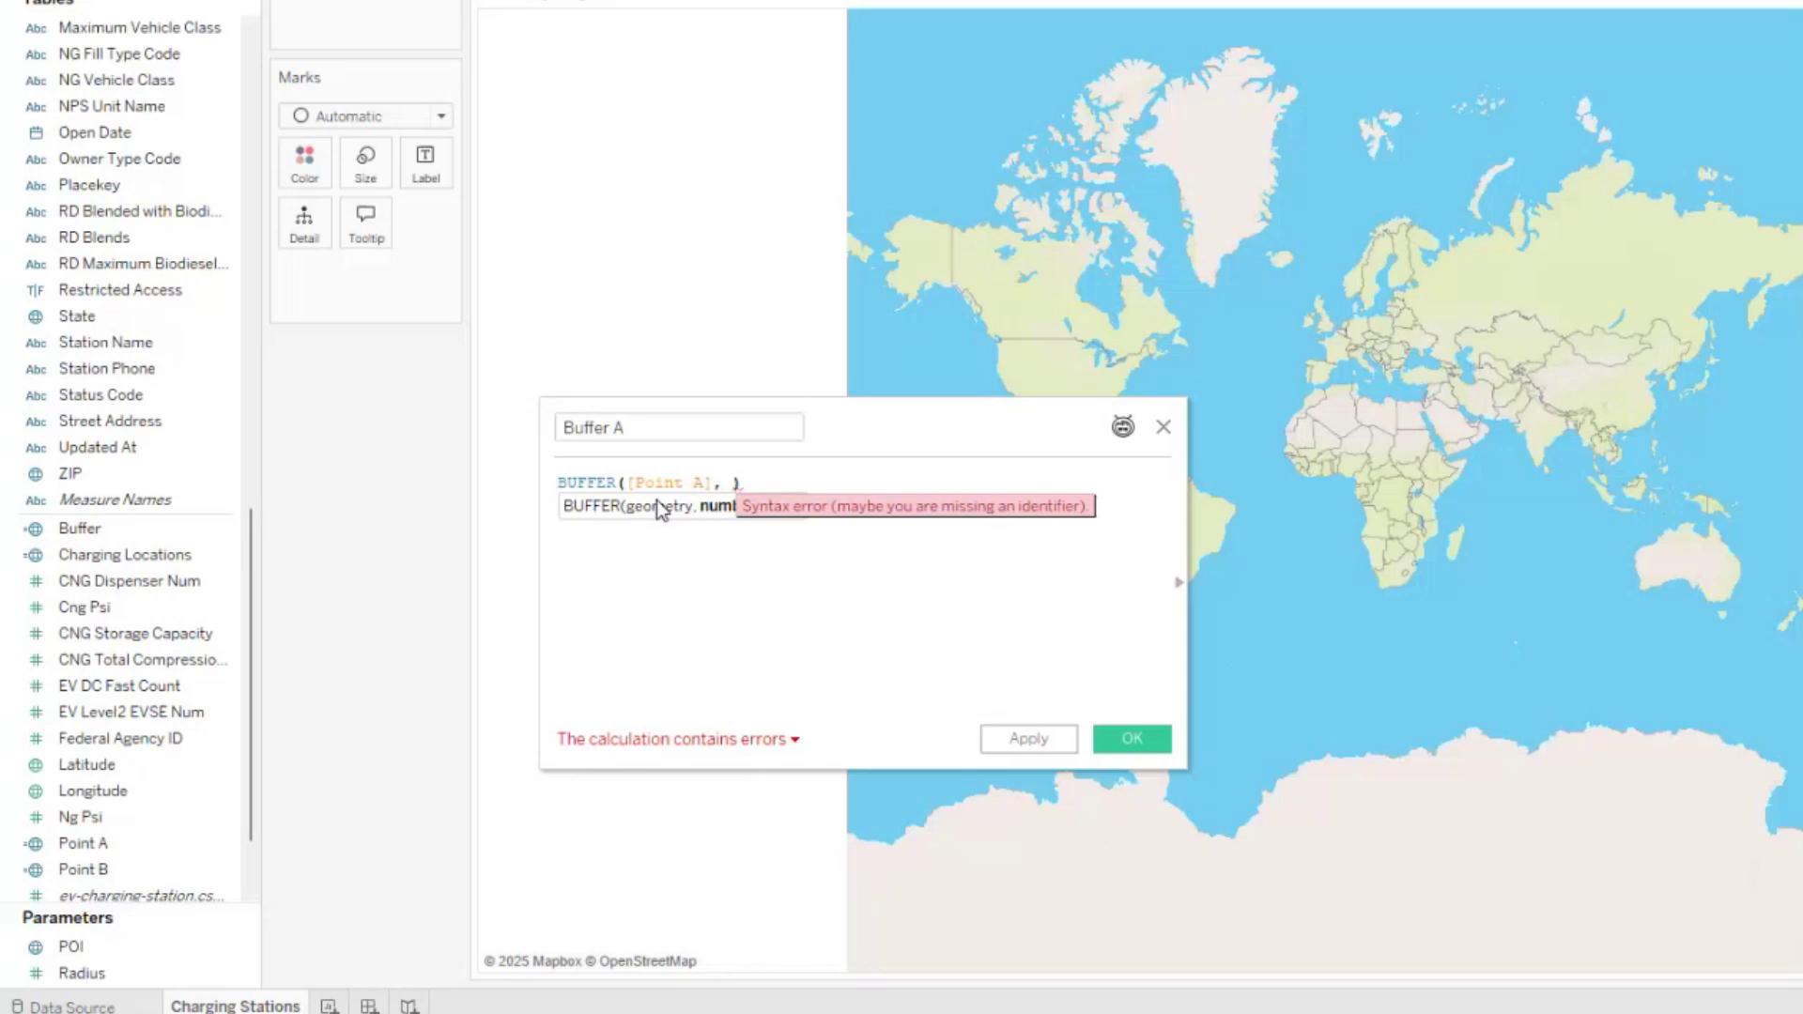
text(ra)
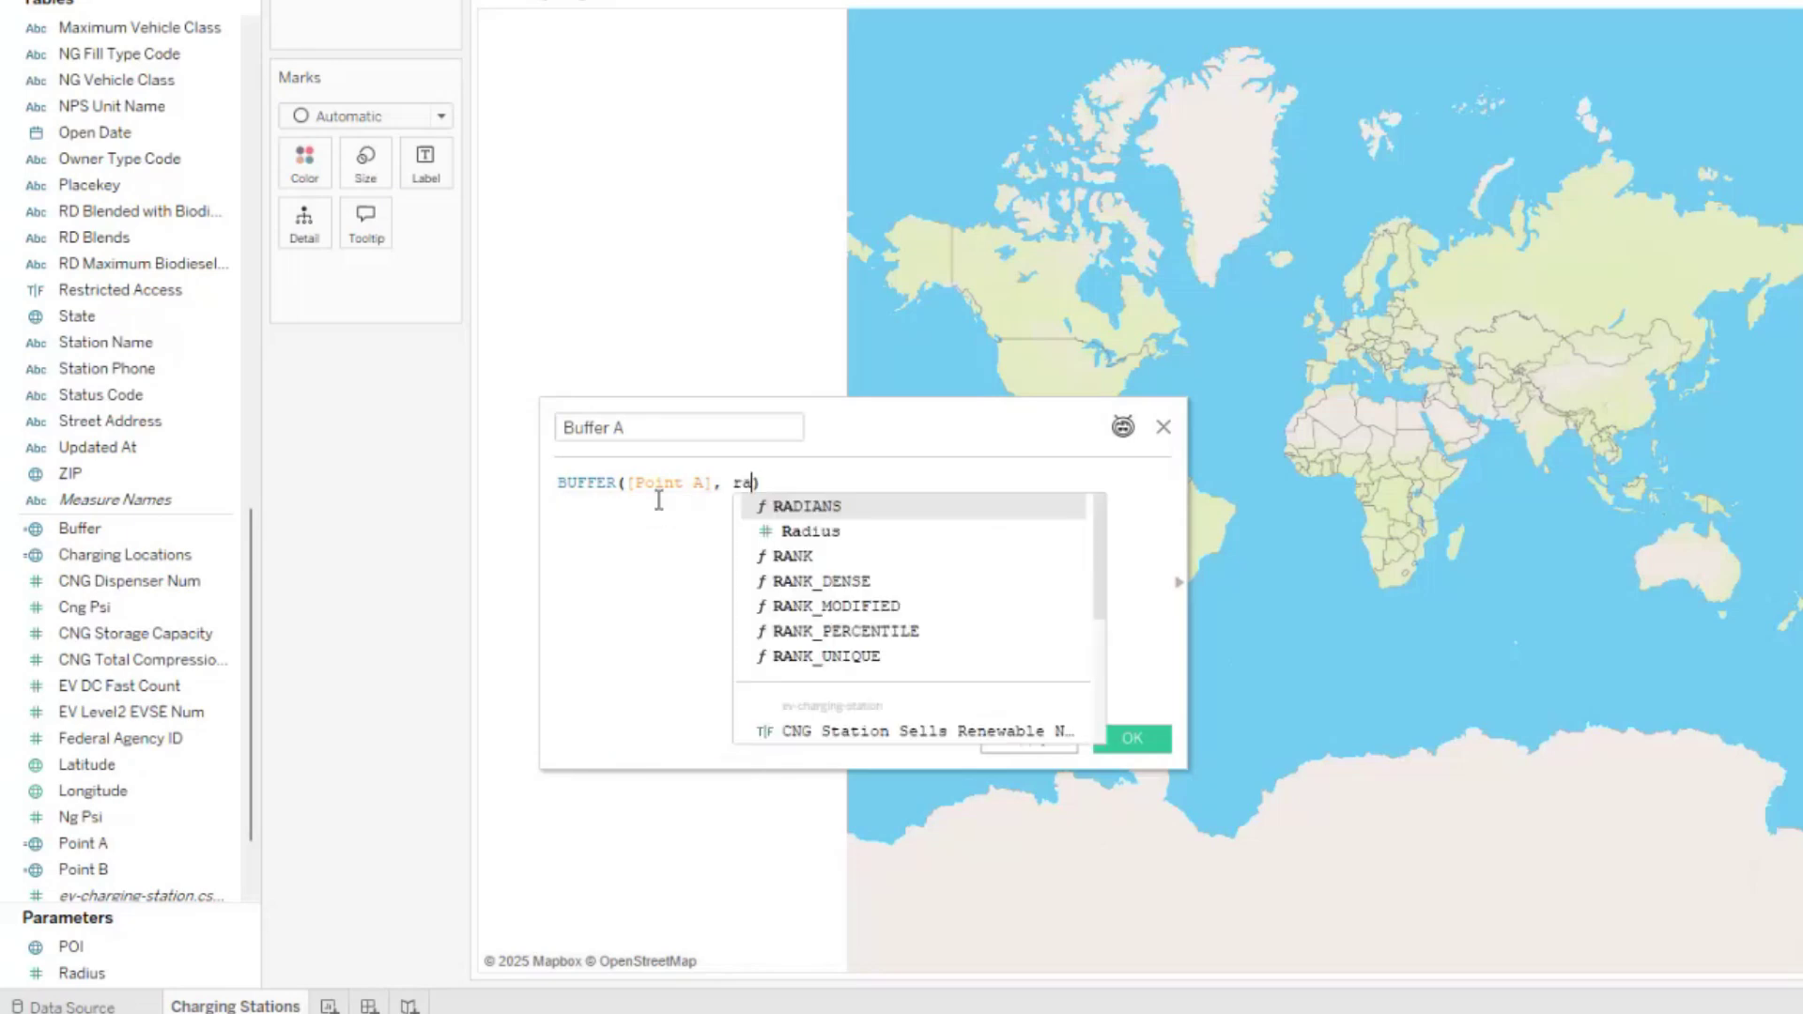
text(d)
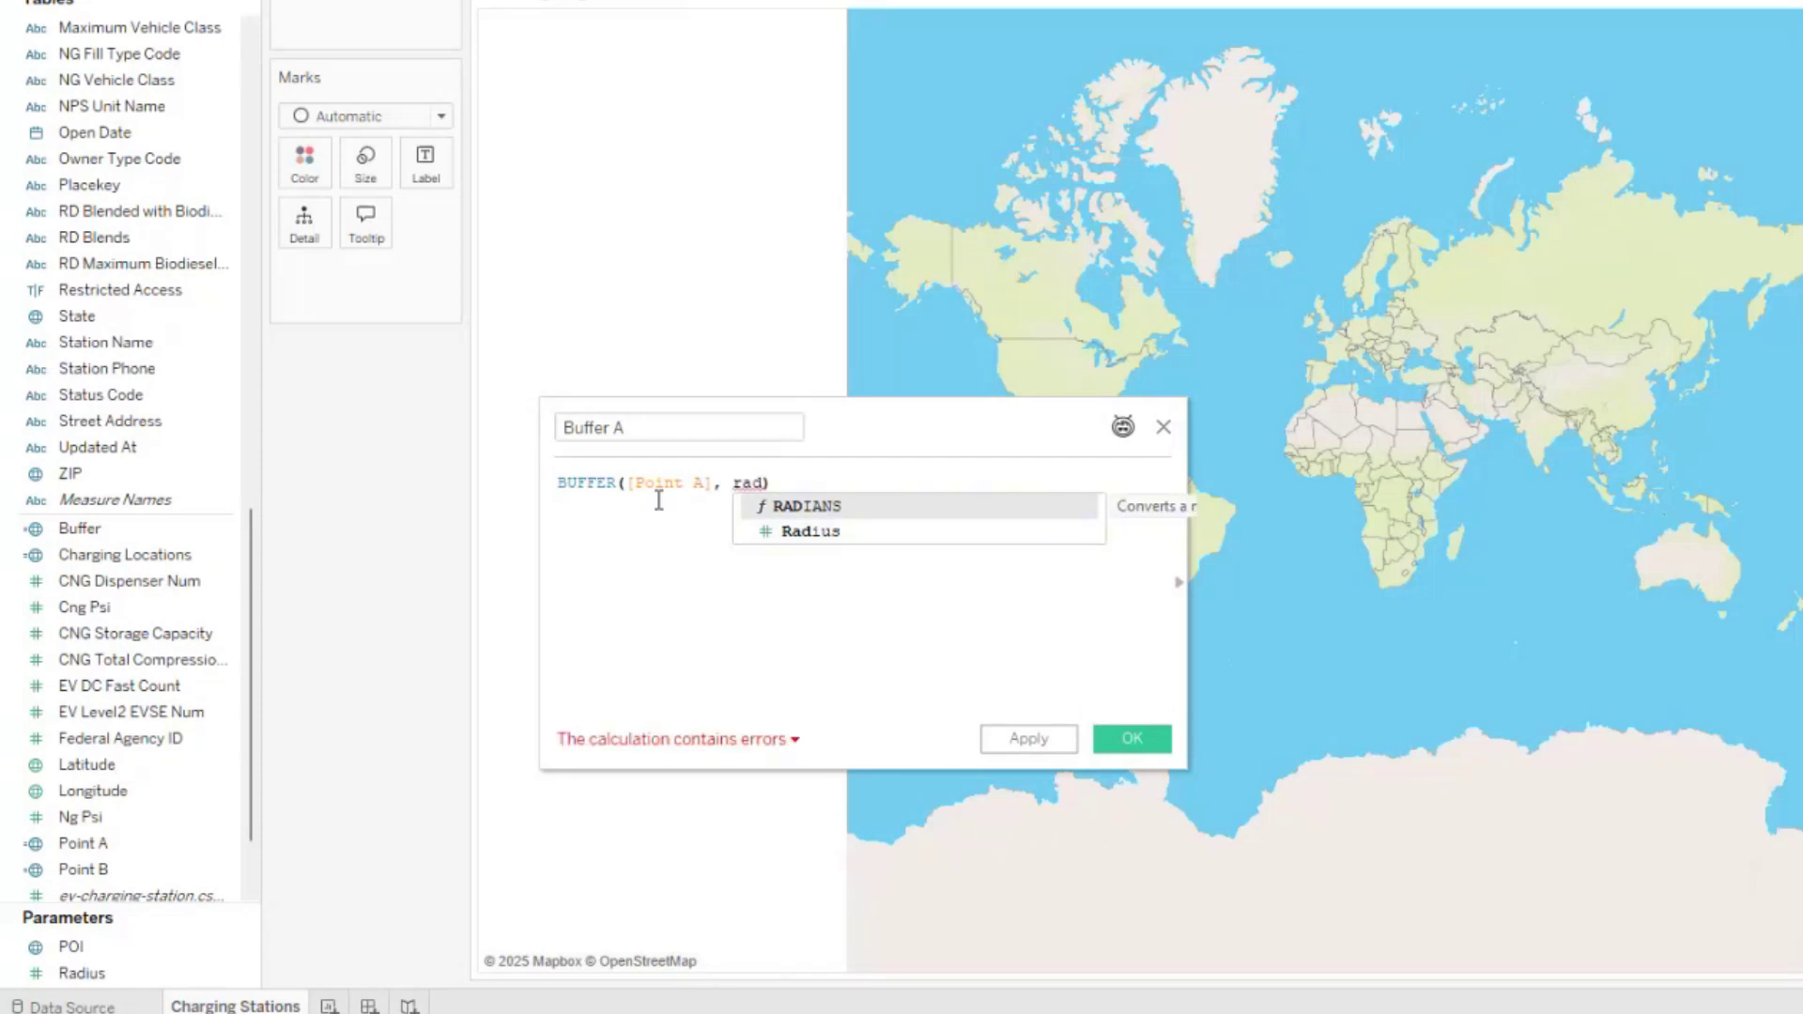
key(Down)
key(Return)
text(, )
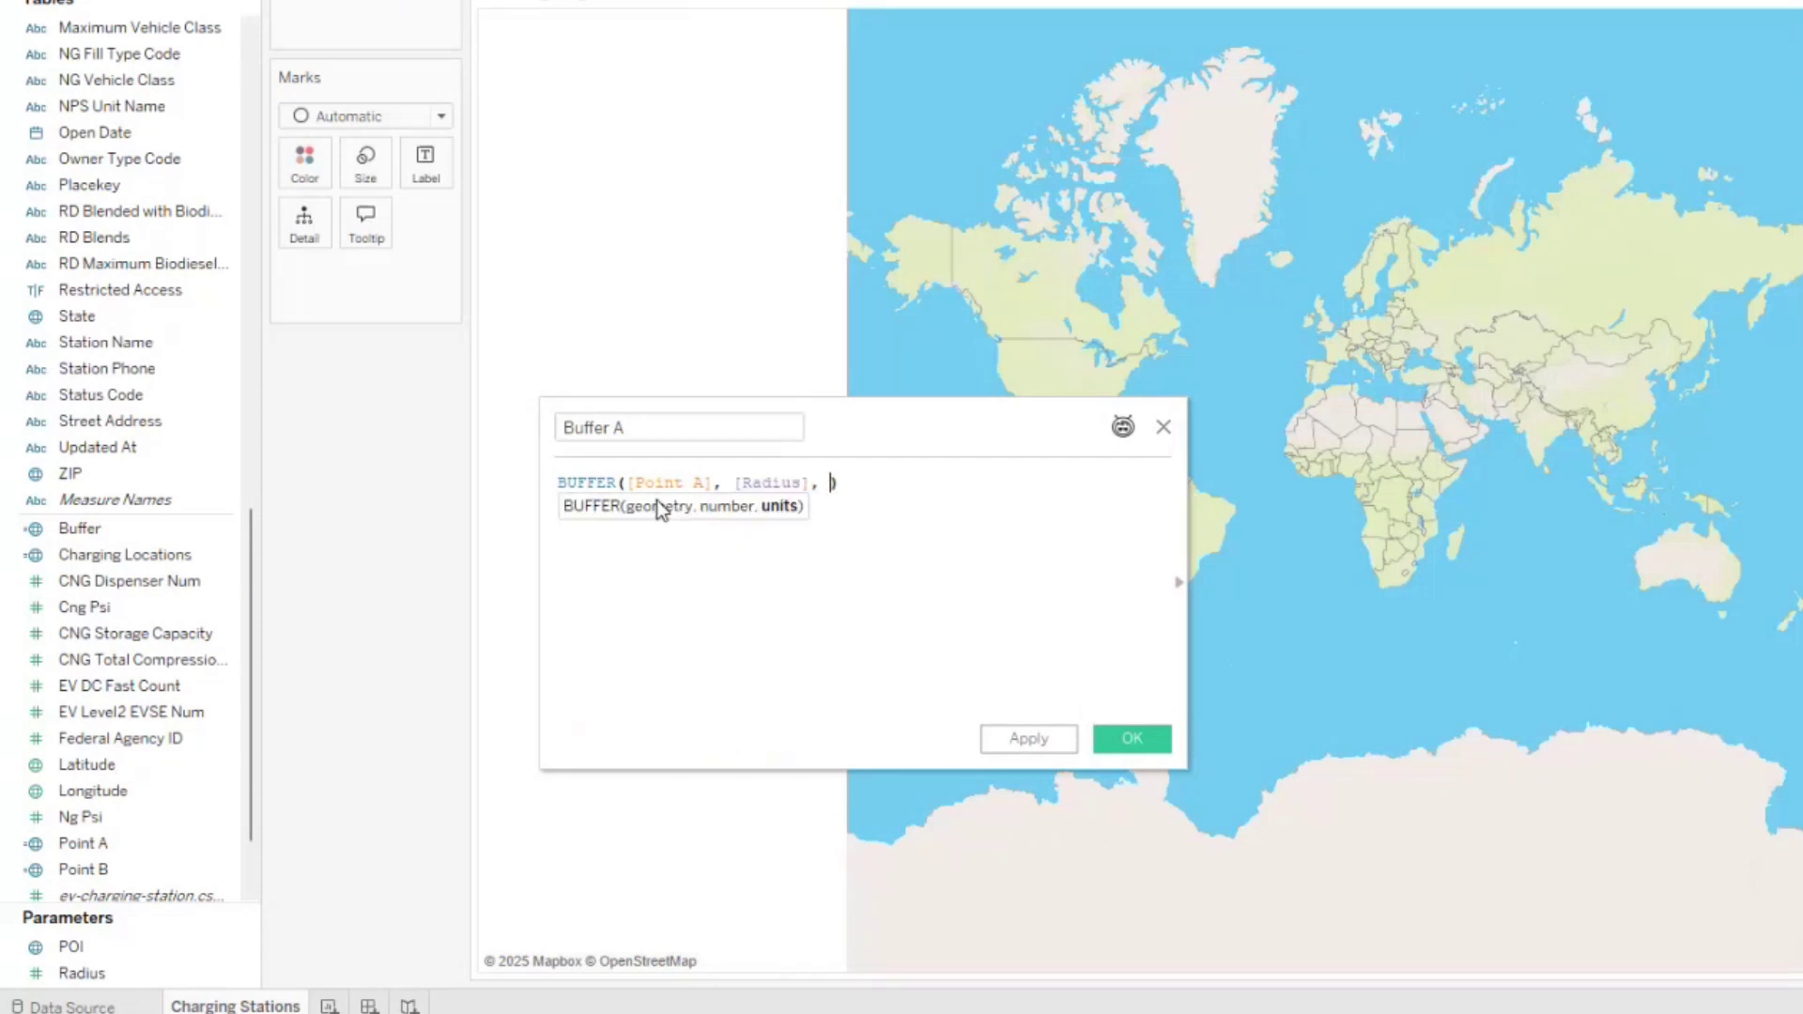
text('km)
click(1028, 738)
click(1122, 739)
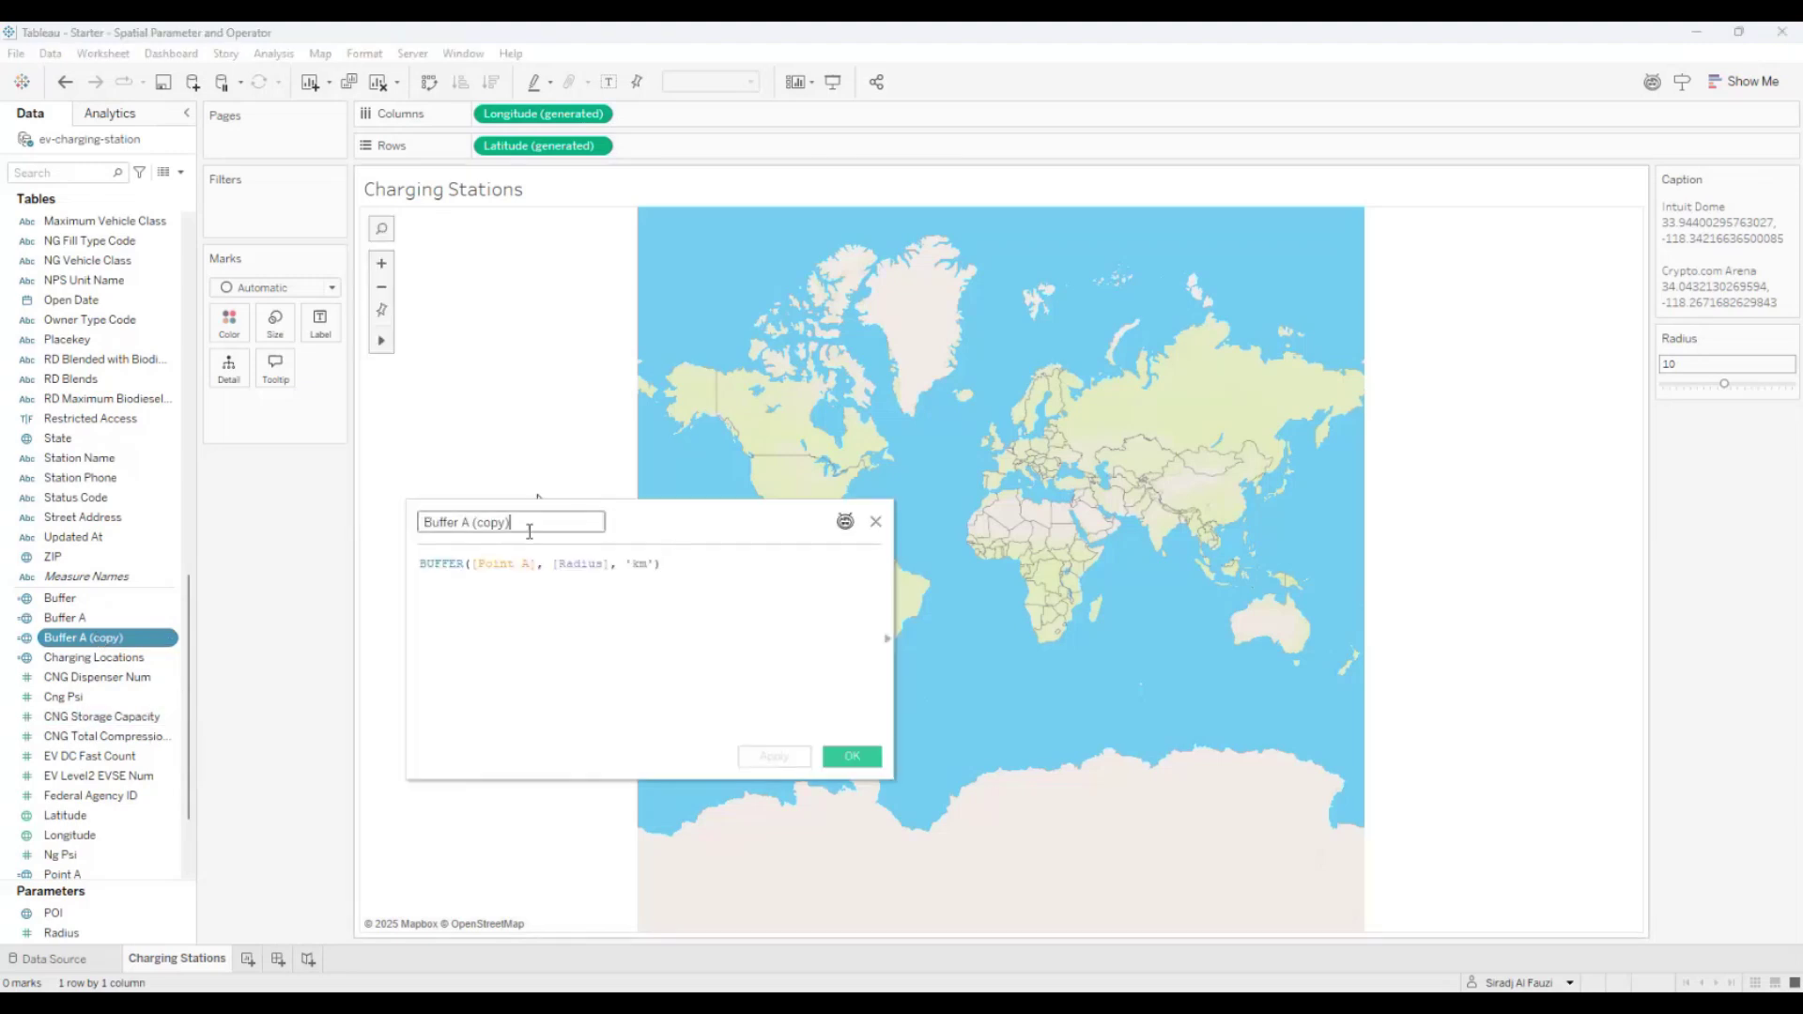
Rename the copied Buffer A field as Buffer B and change its formula to BUFFER([Point B], [Radius], 'km')
drag(462, 523, 540, 532)
text(B)
click(512, 616)
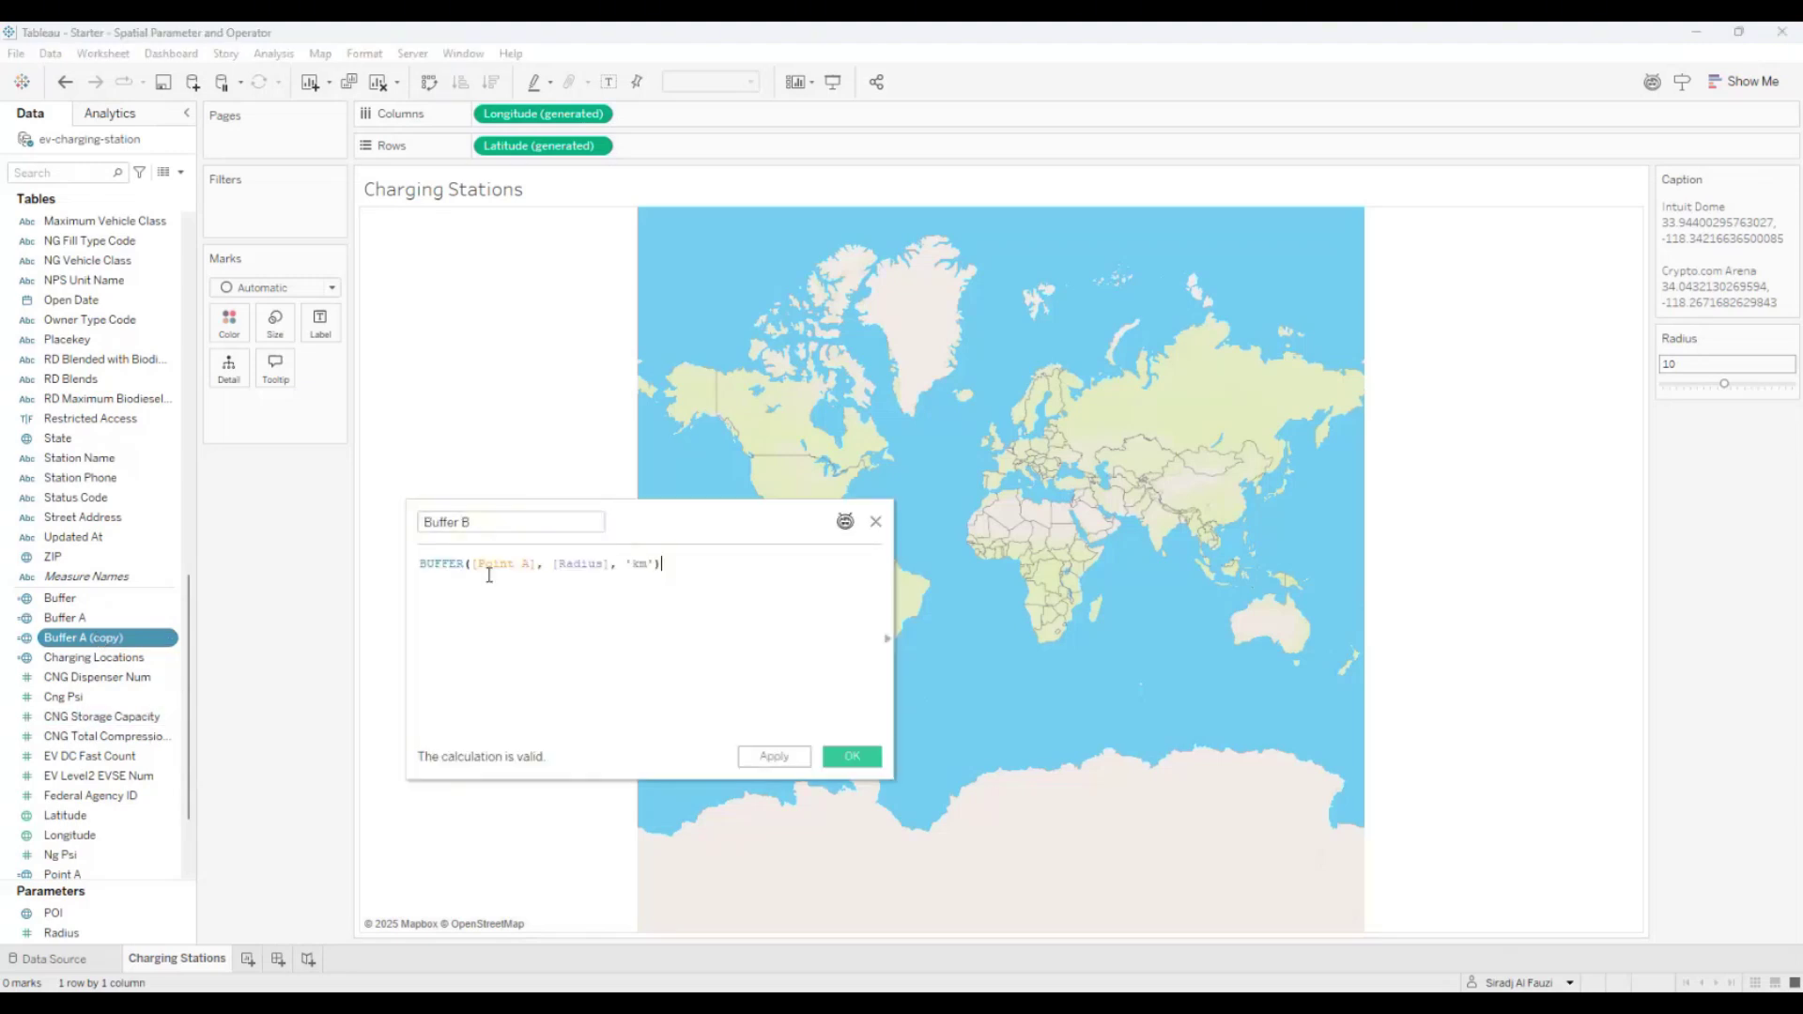
click(488, 573)
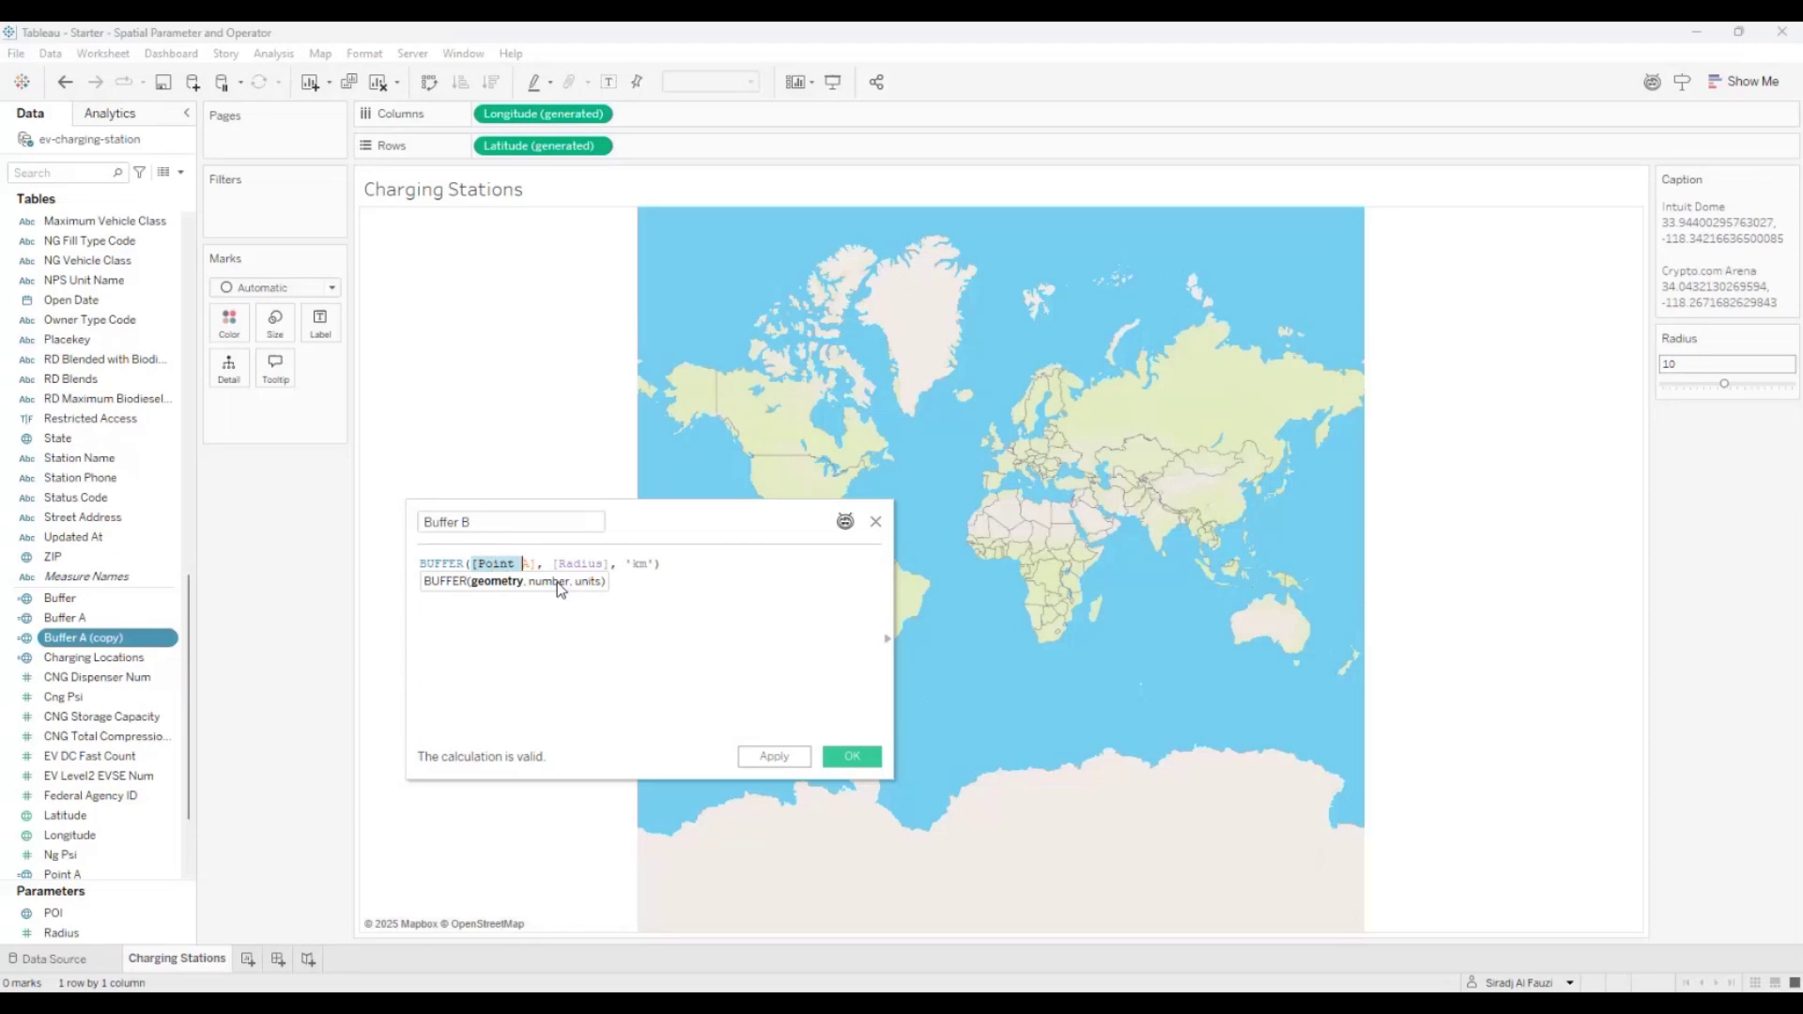
text(point)
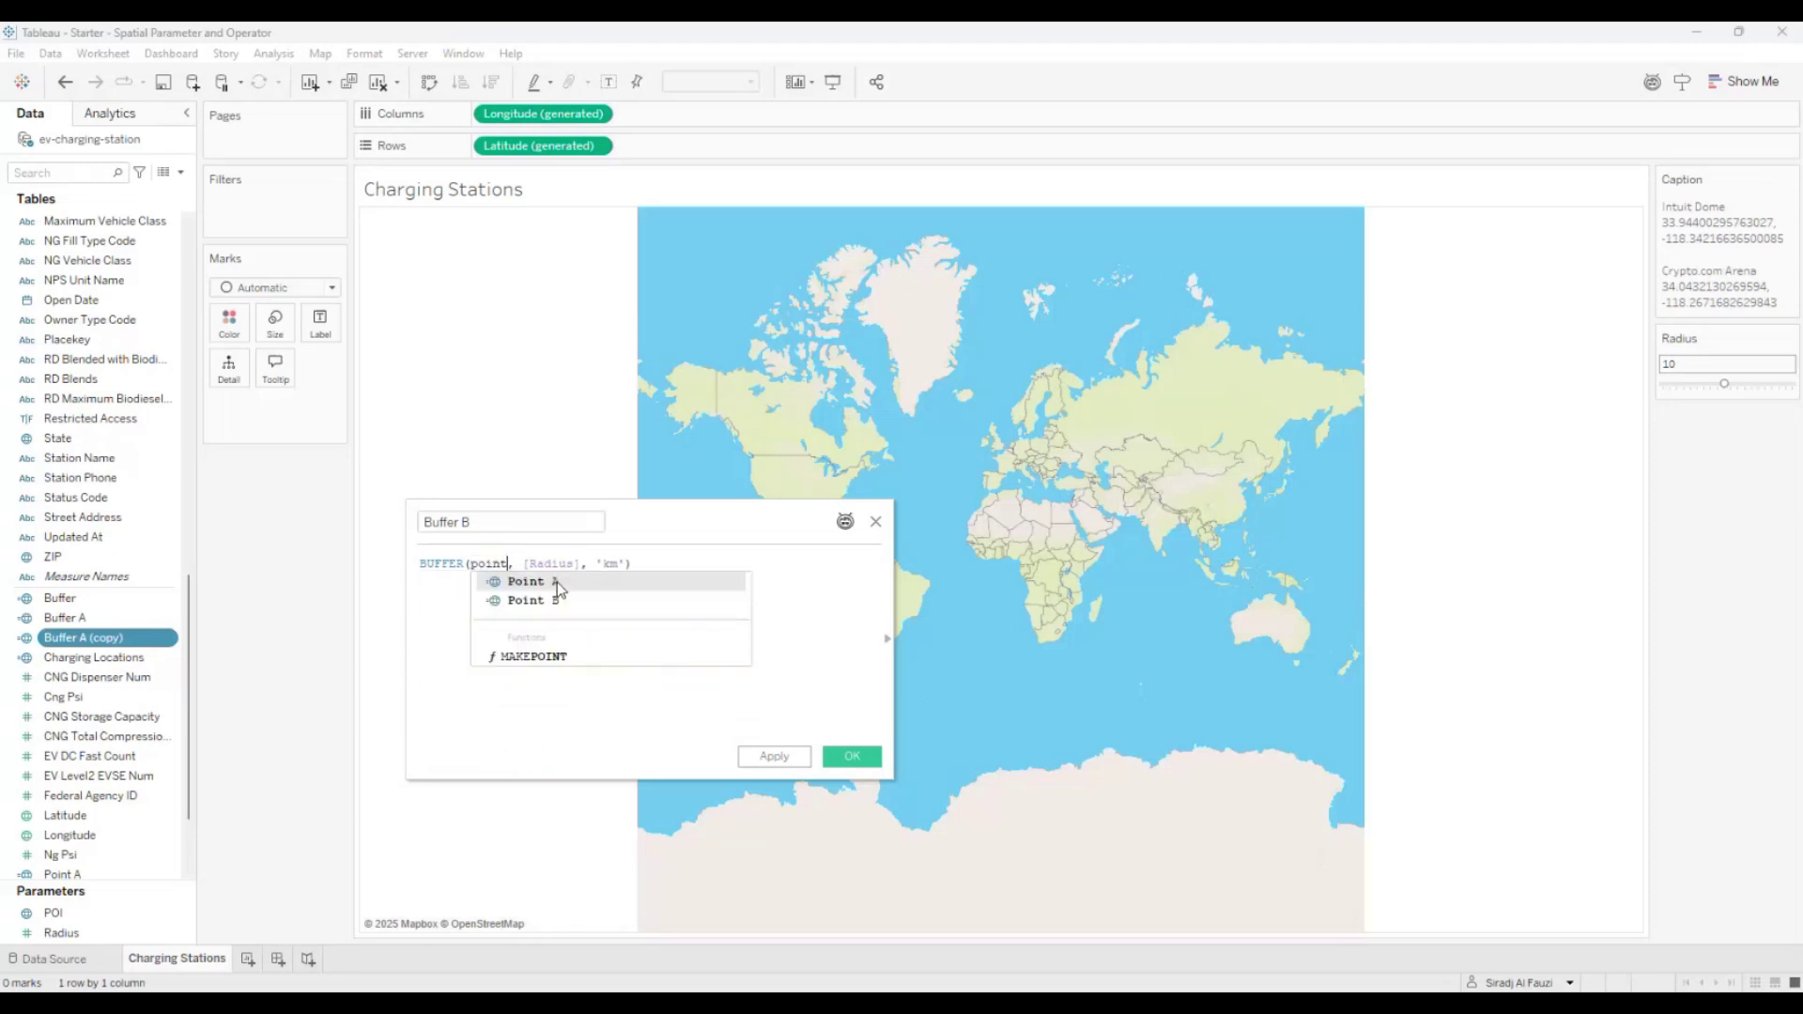
key(Return)
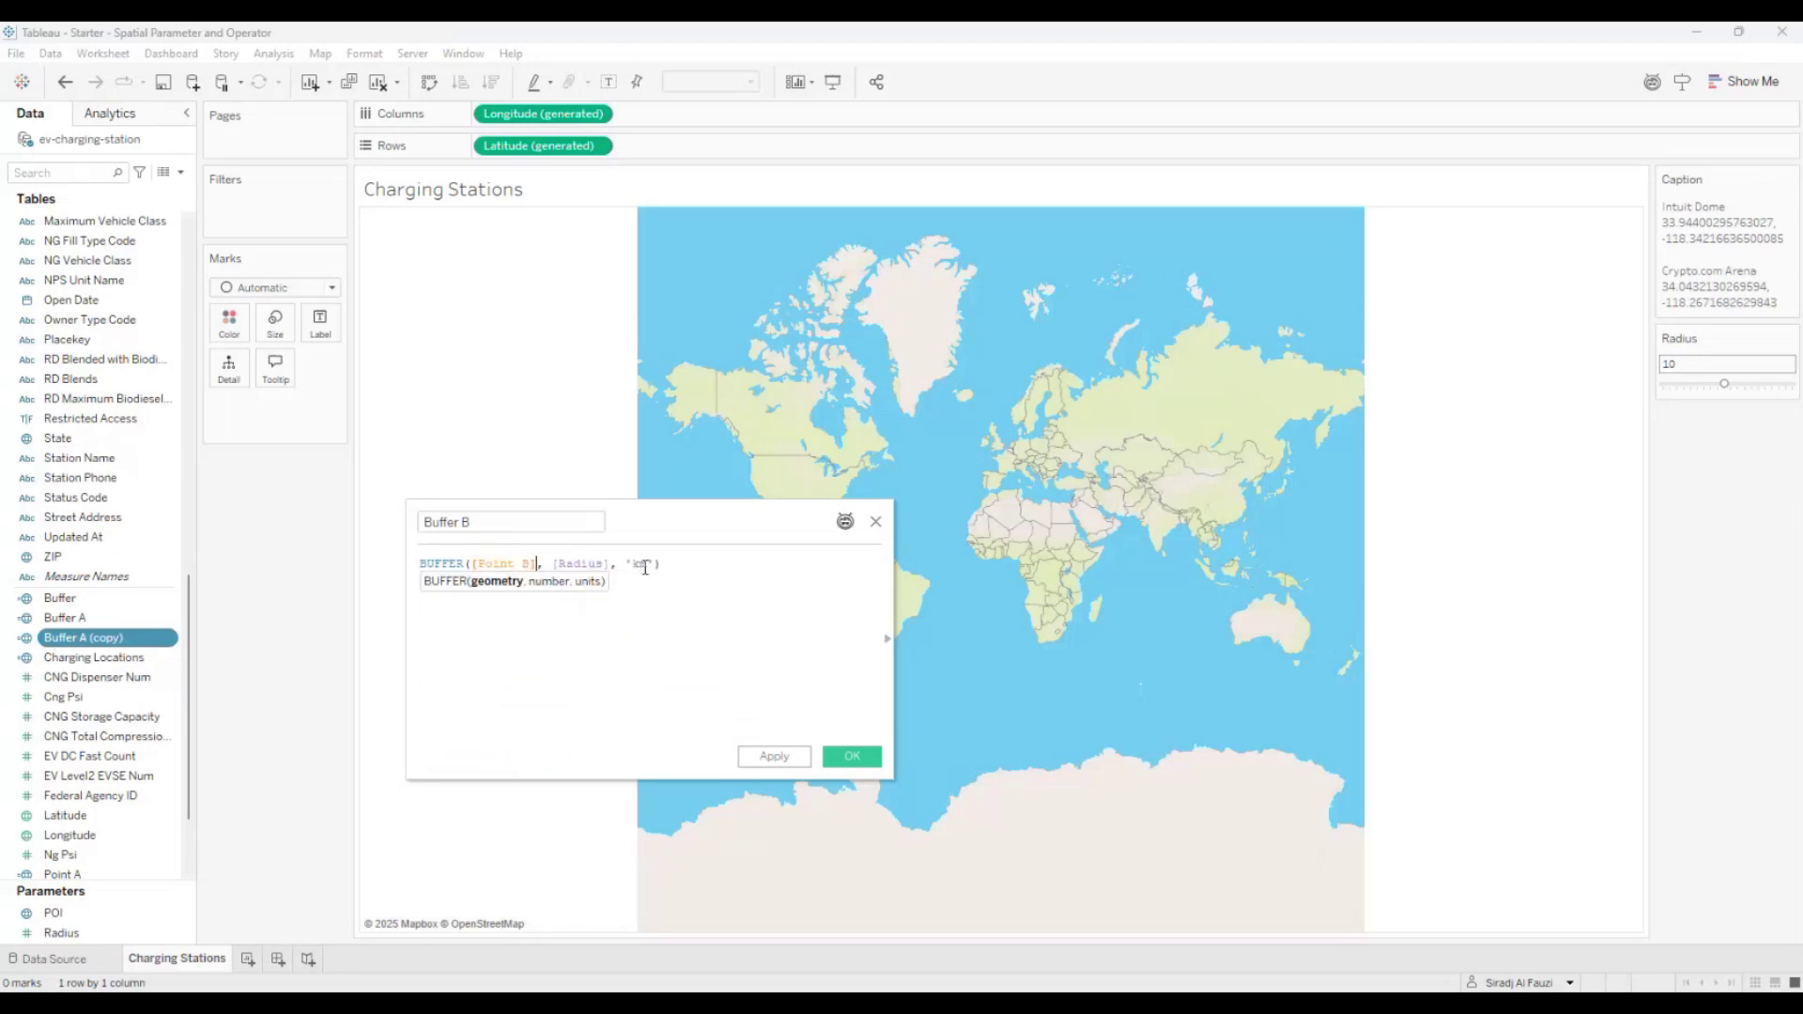
click(730, 695)
click(772, 756)
click(852, 756)
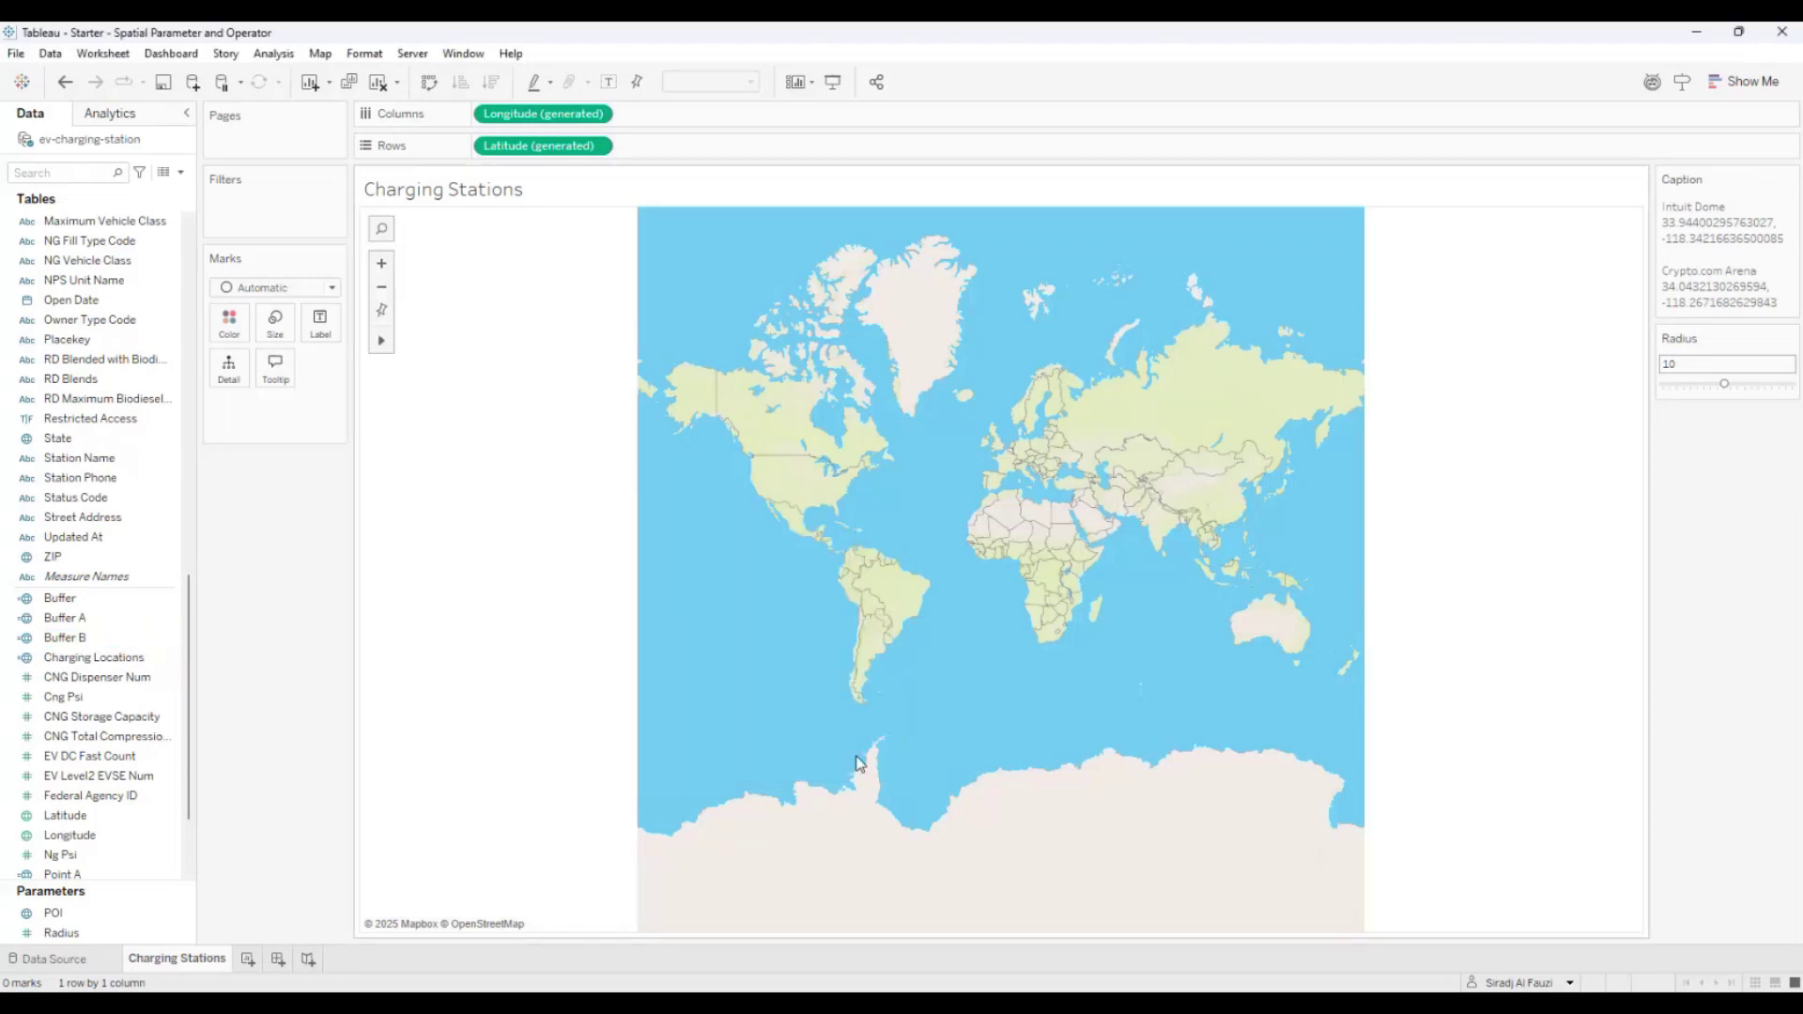
Plot Buffer A and Buffer B as separate map layers to check their overlap, and remove both from the view
drag(64, 618, 523, 293)
drag(84, 636, 554, 257)
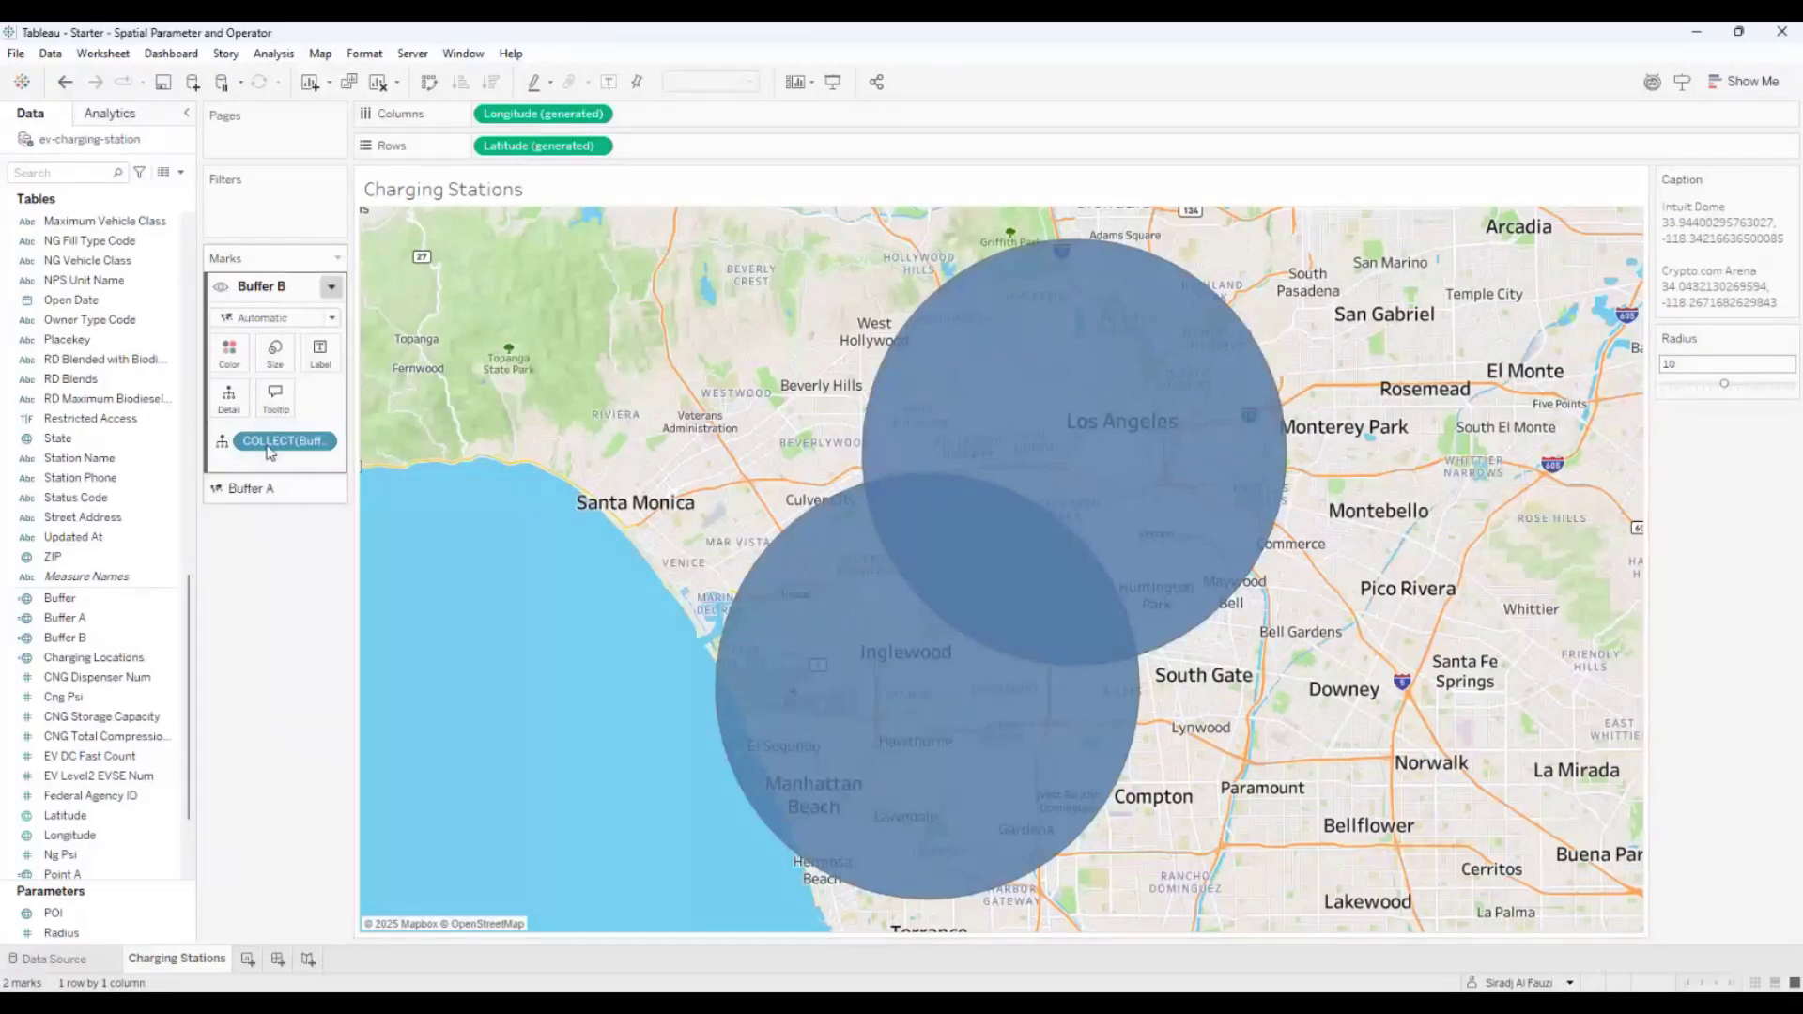
key(Delete)
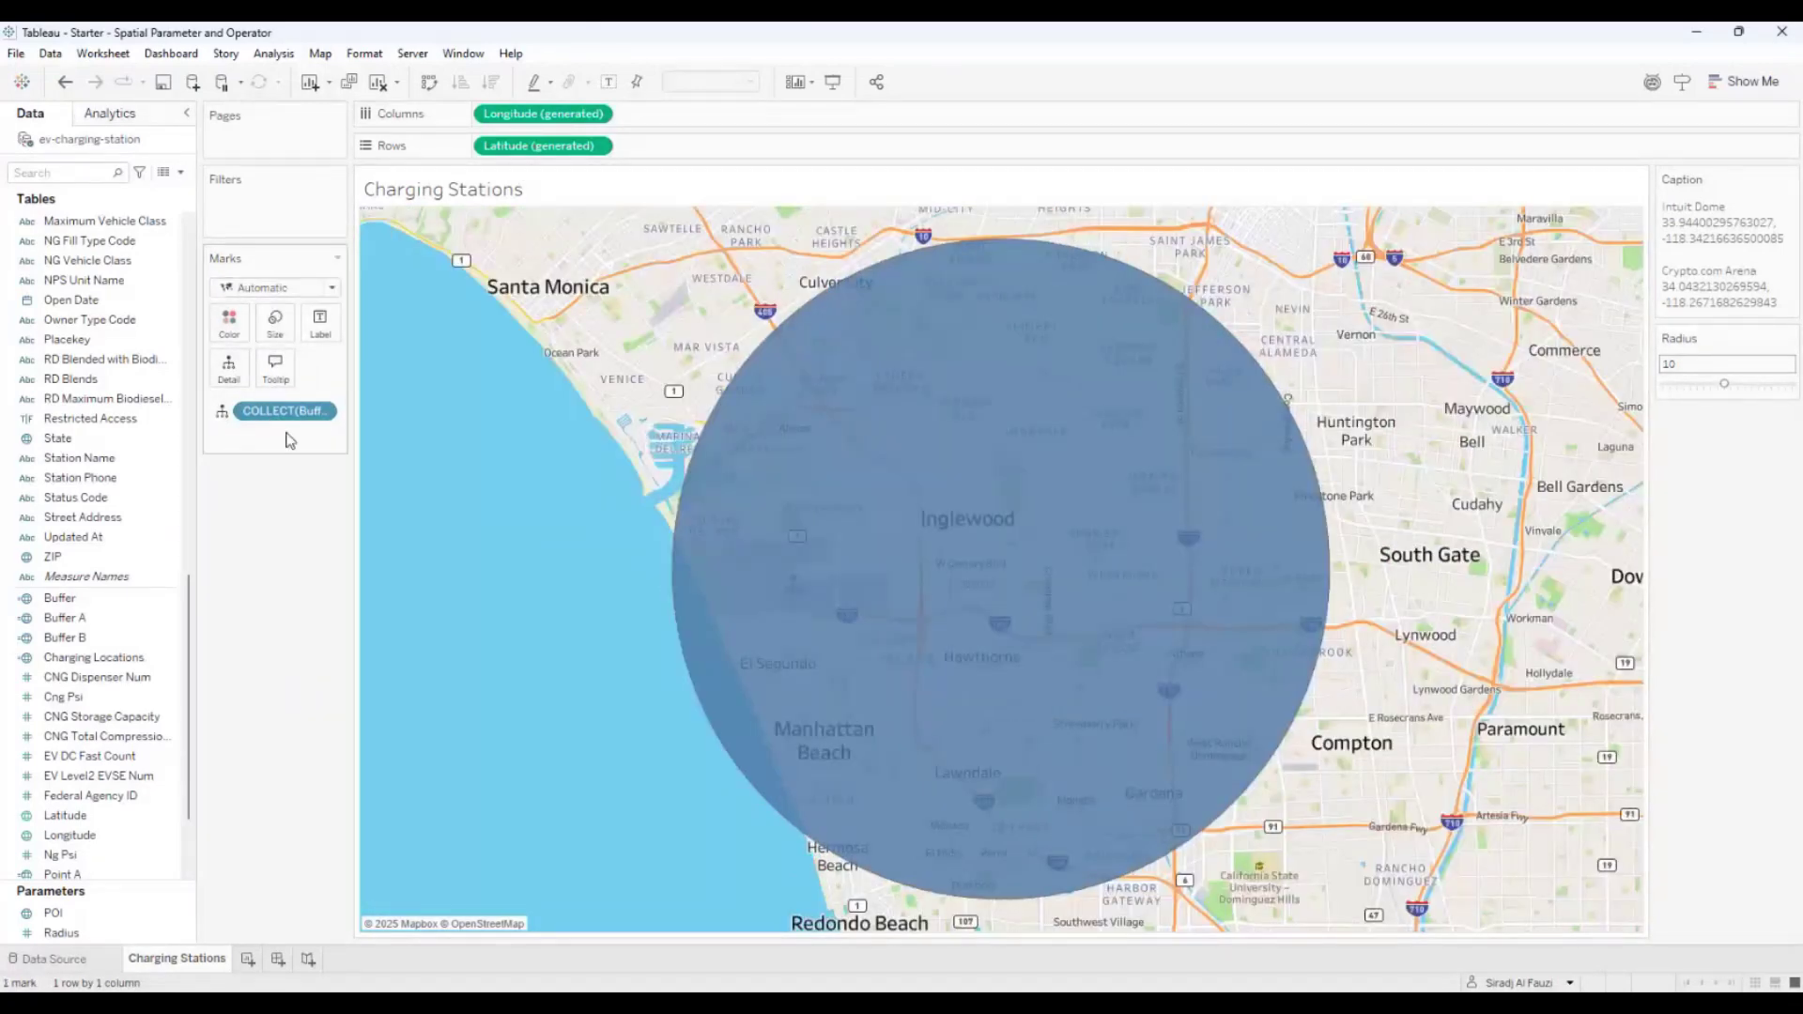
drag(285, 413, 253, 596)
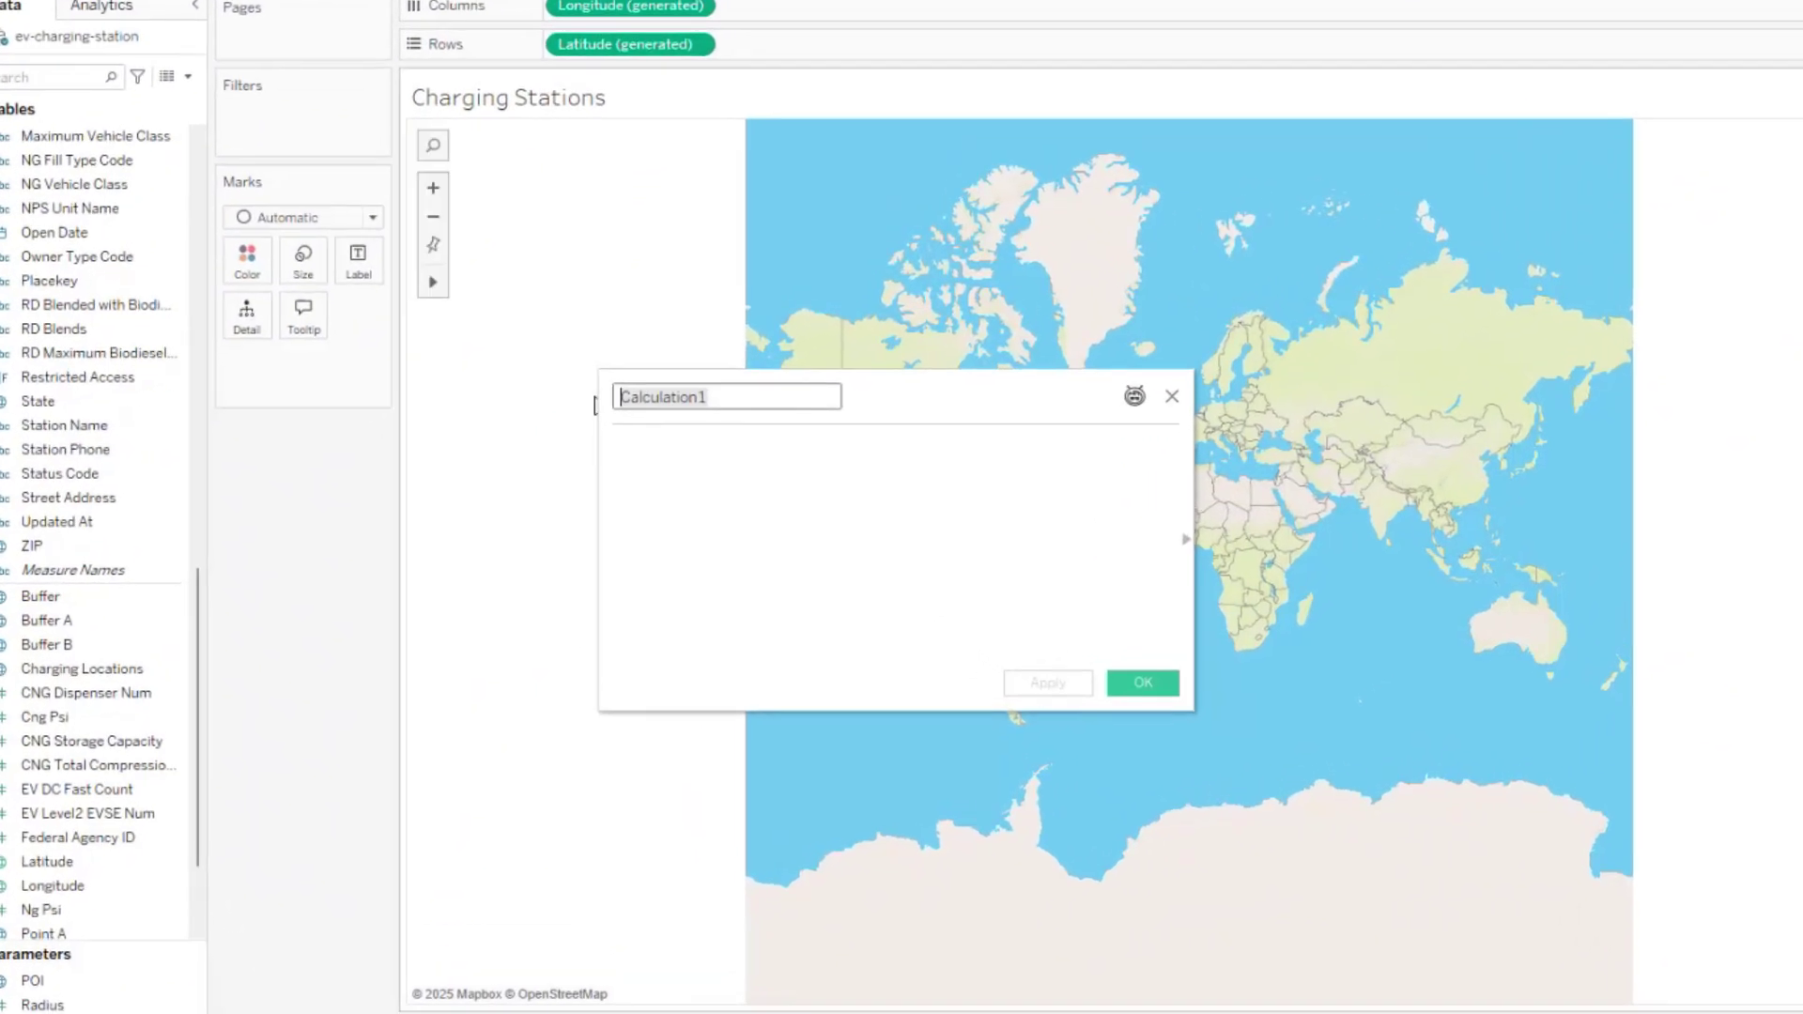
Name the new calculated field Intersection
drag(654, 441, 514, 441)
key(BackSpace)
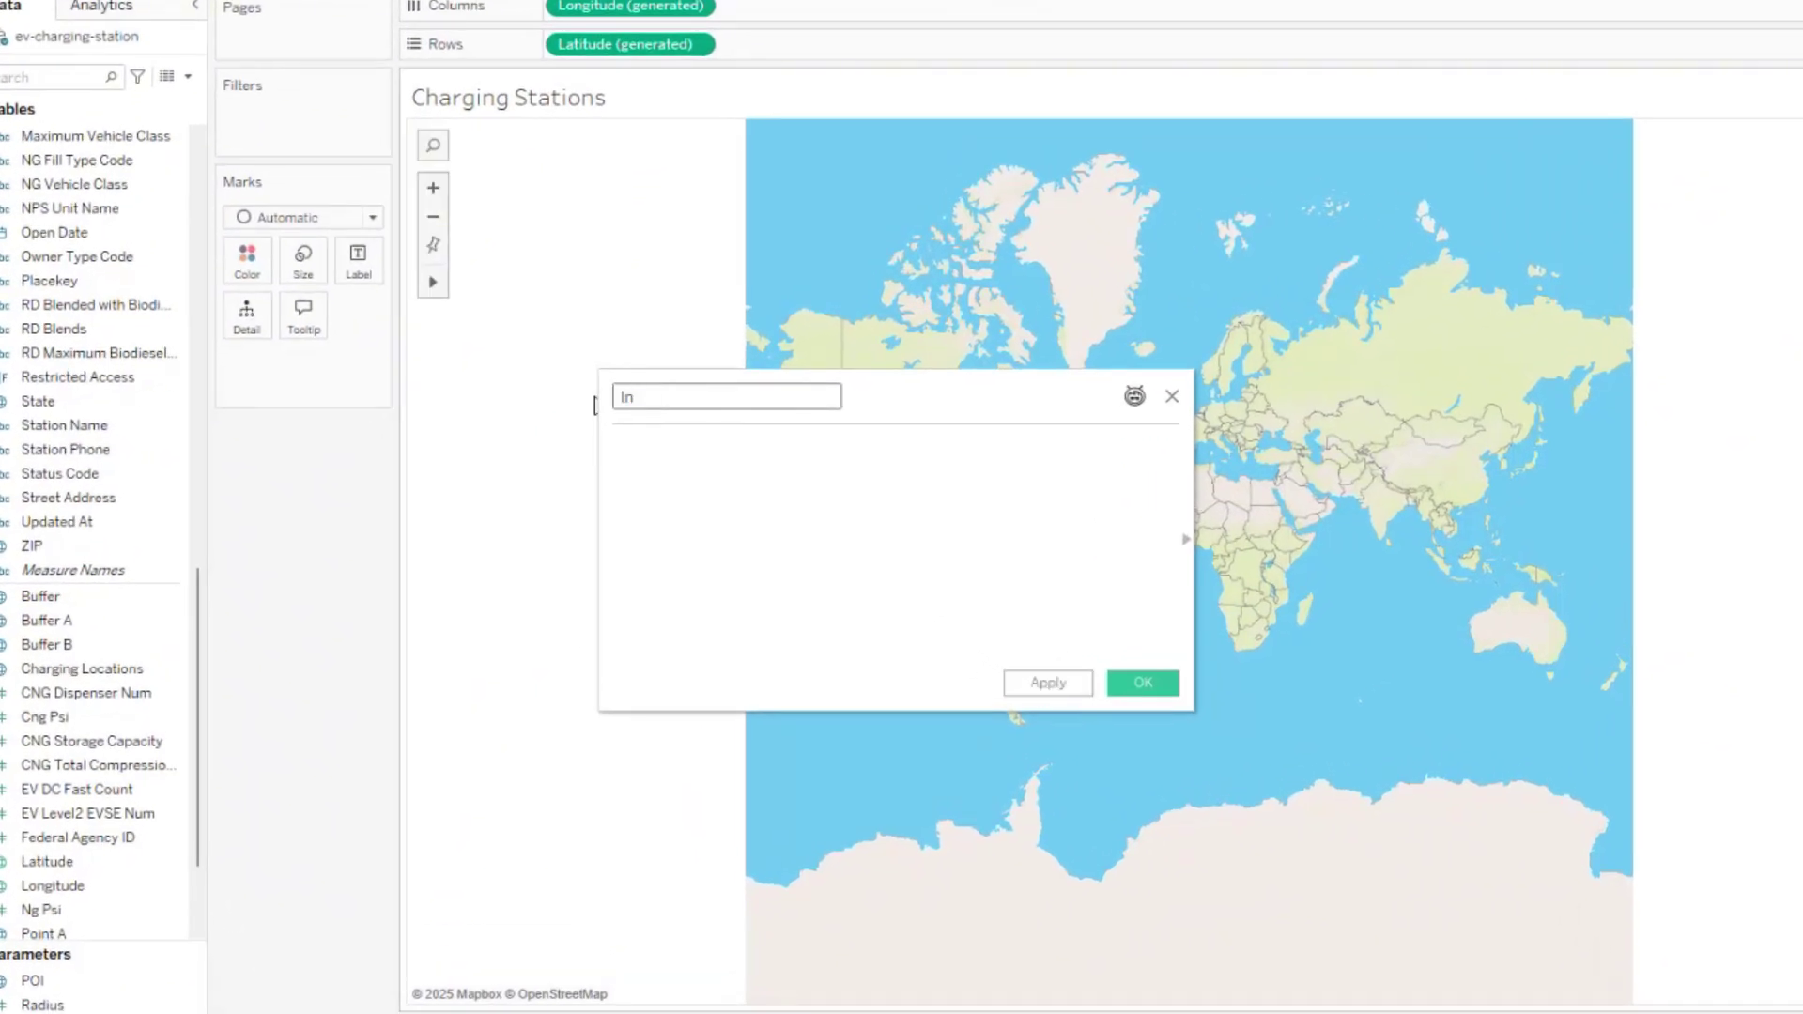
key(Tab)
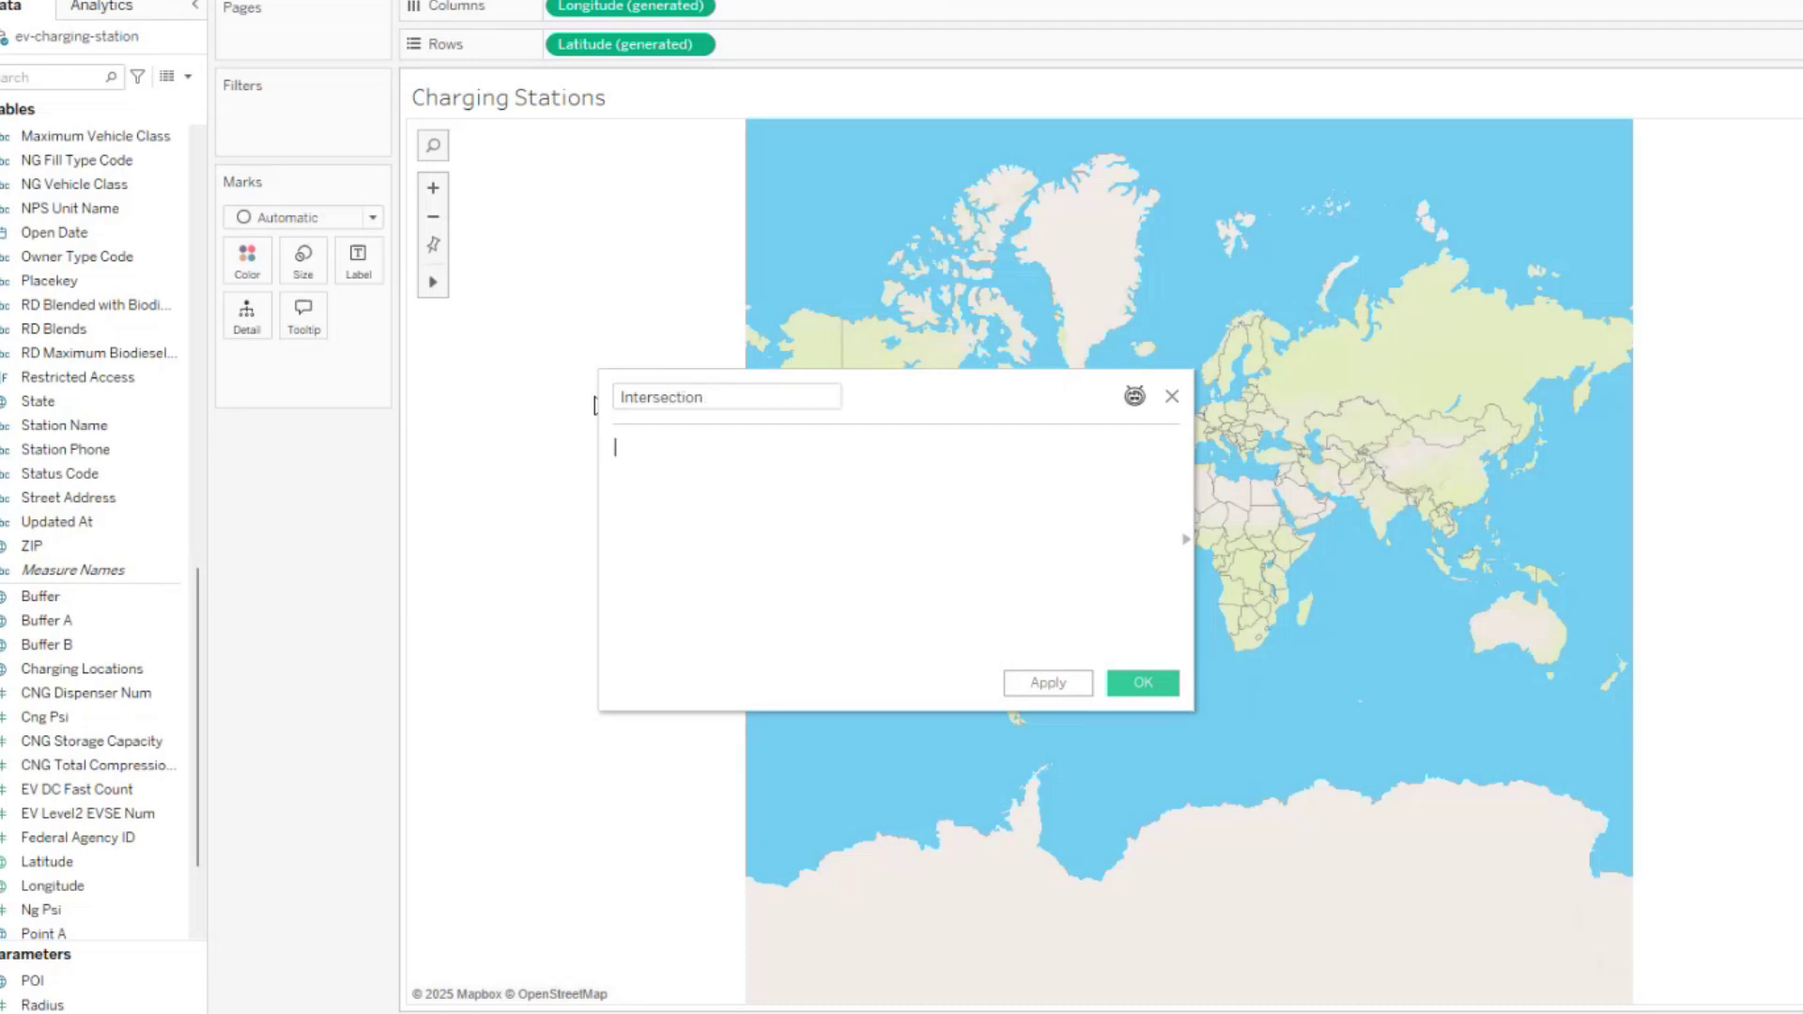
Enter the formula INTERSECTION([Buffer A], [Buffer B]) for the Intersection field and save it
text(inter)
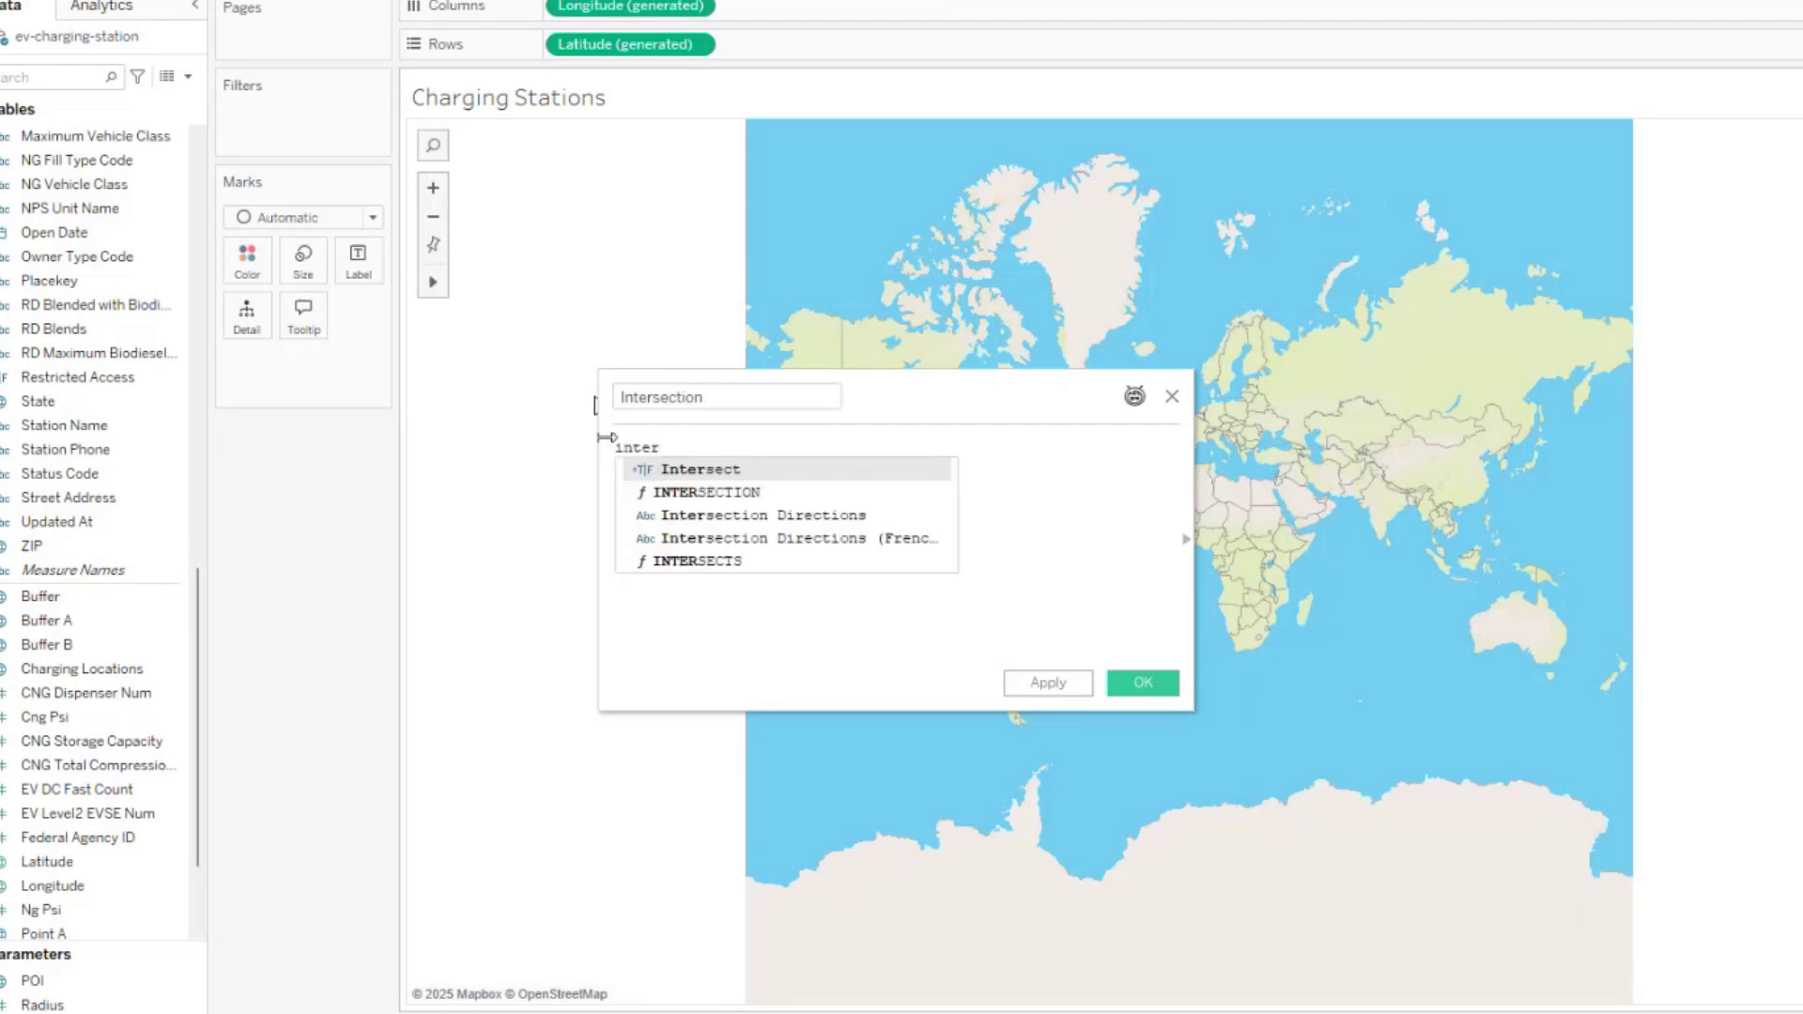
key(Down)
key(Return)
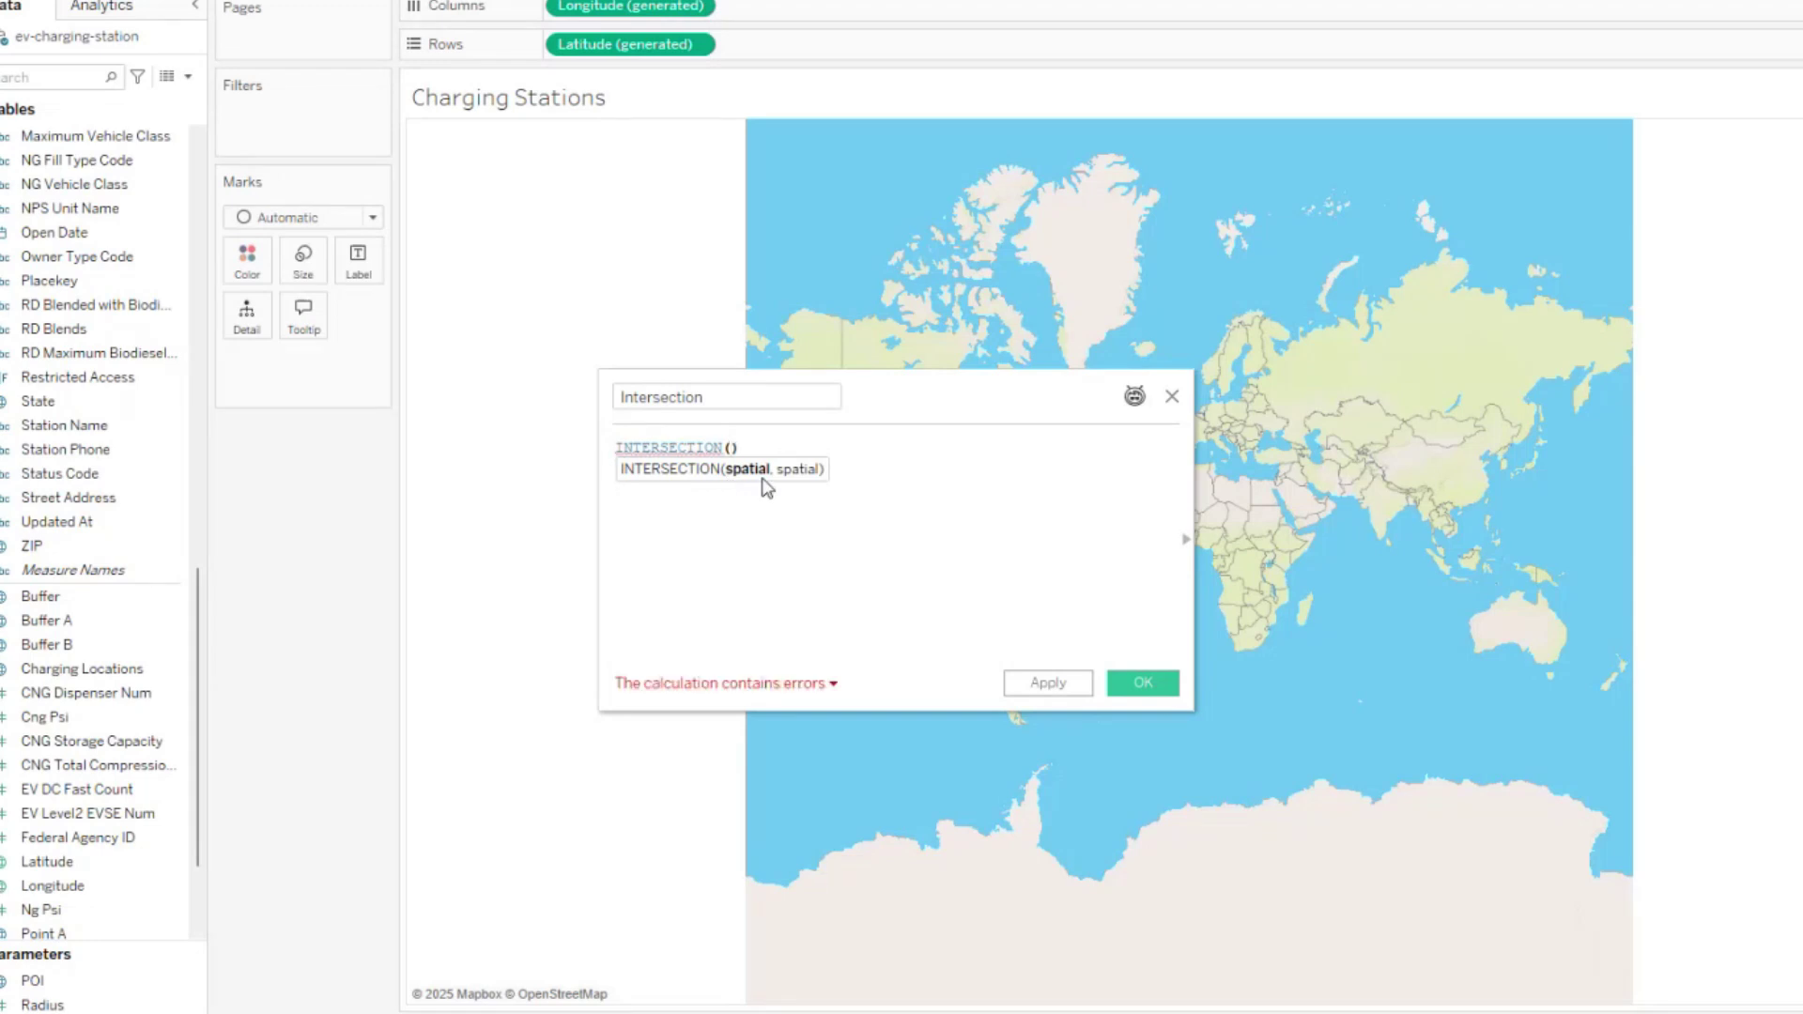
text(p)
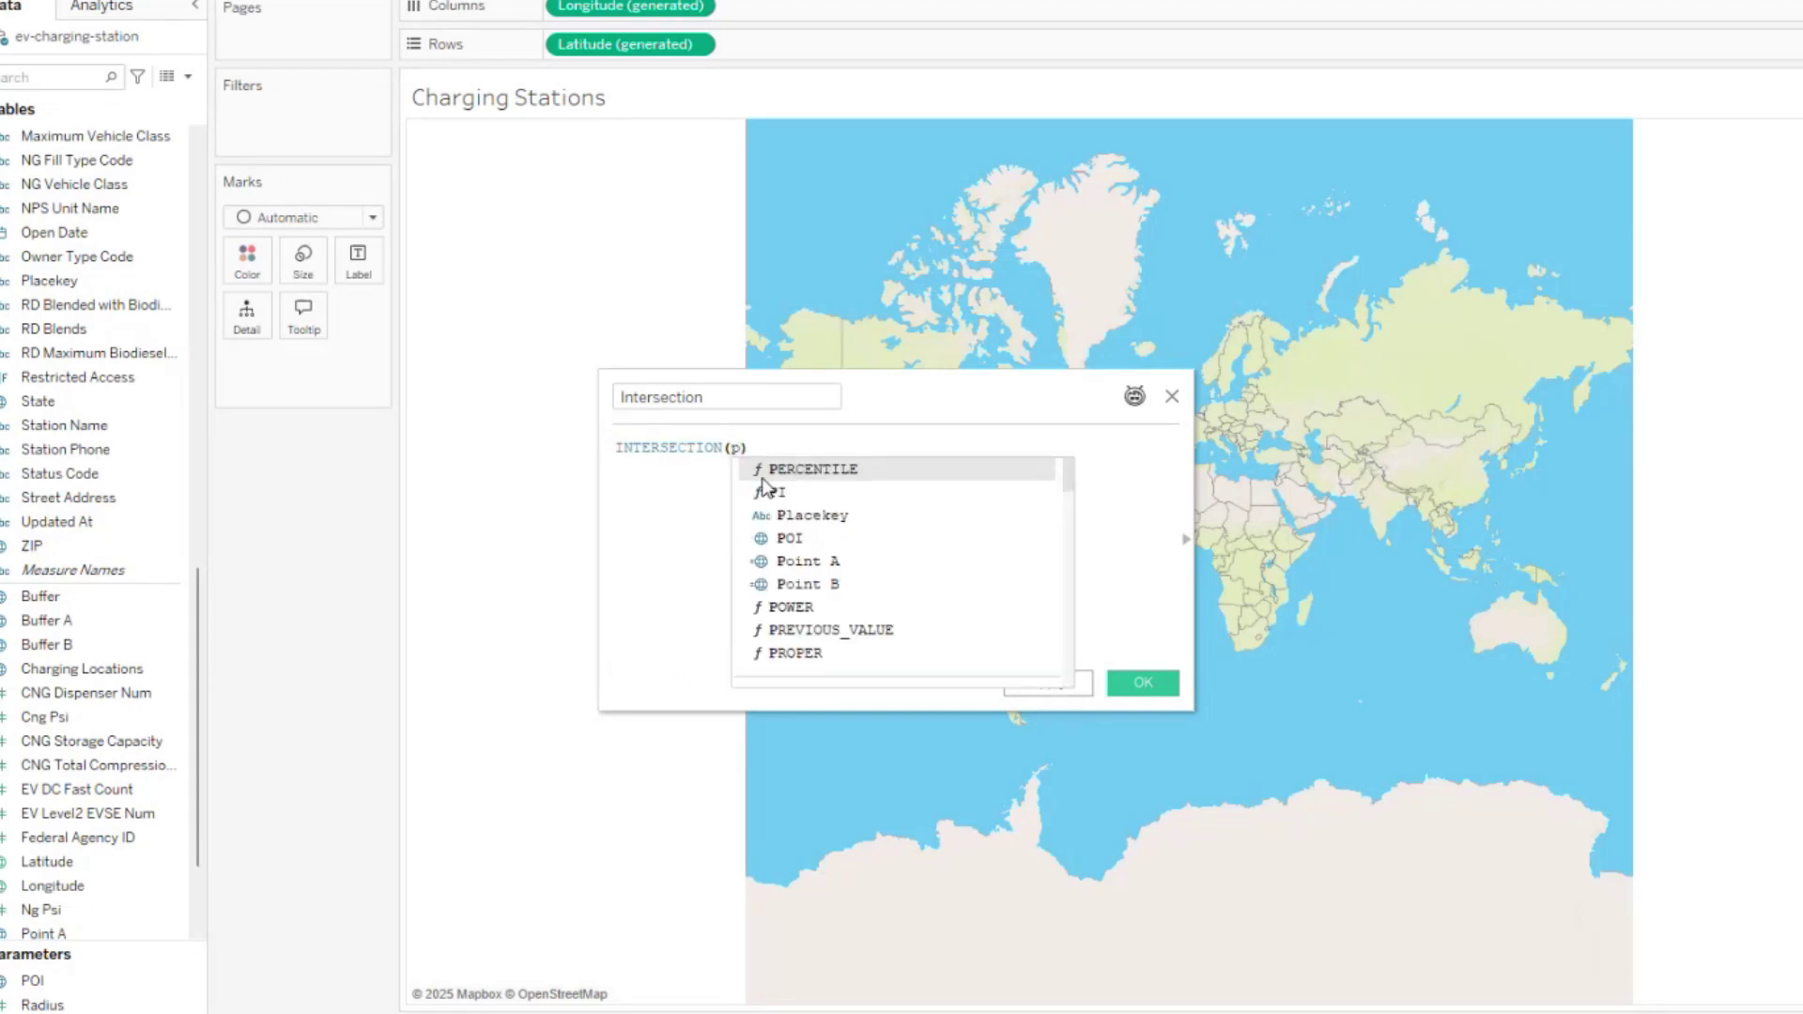
key(BackSpace)
text(buff)
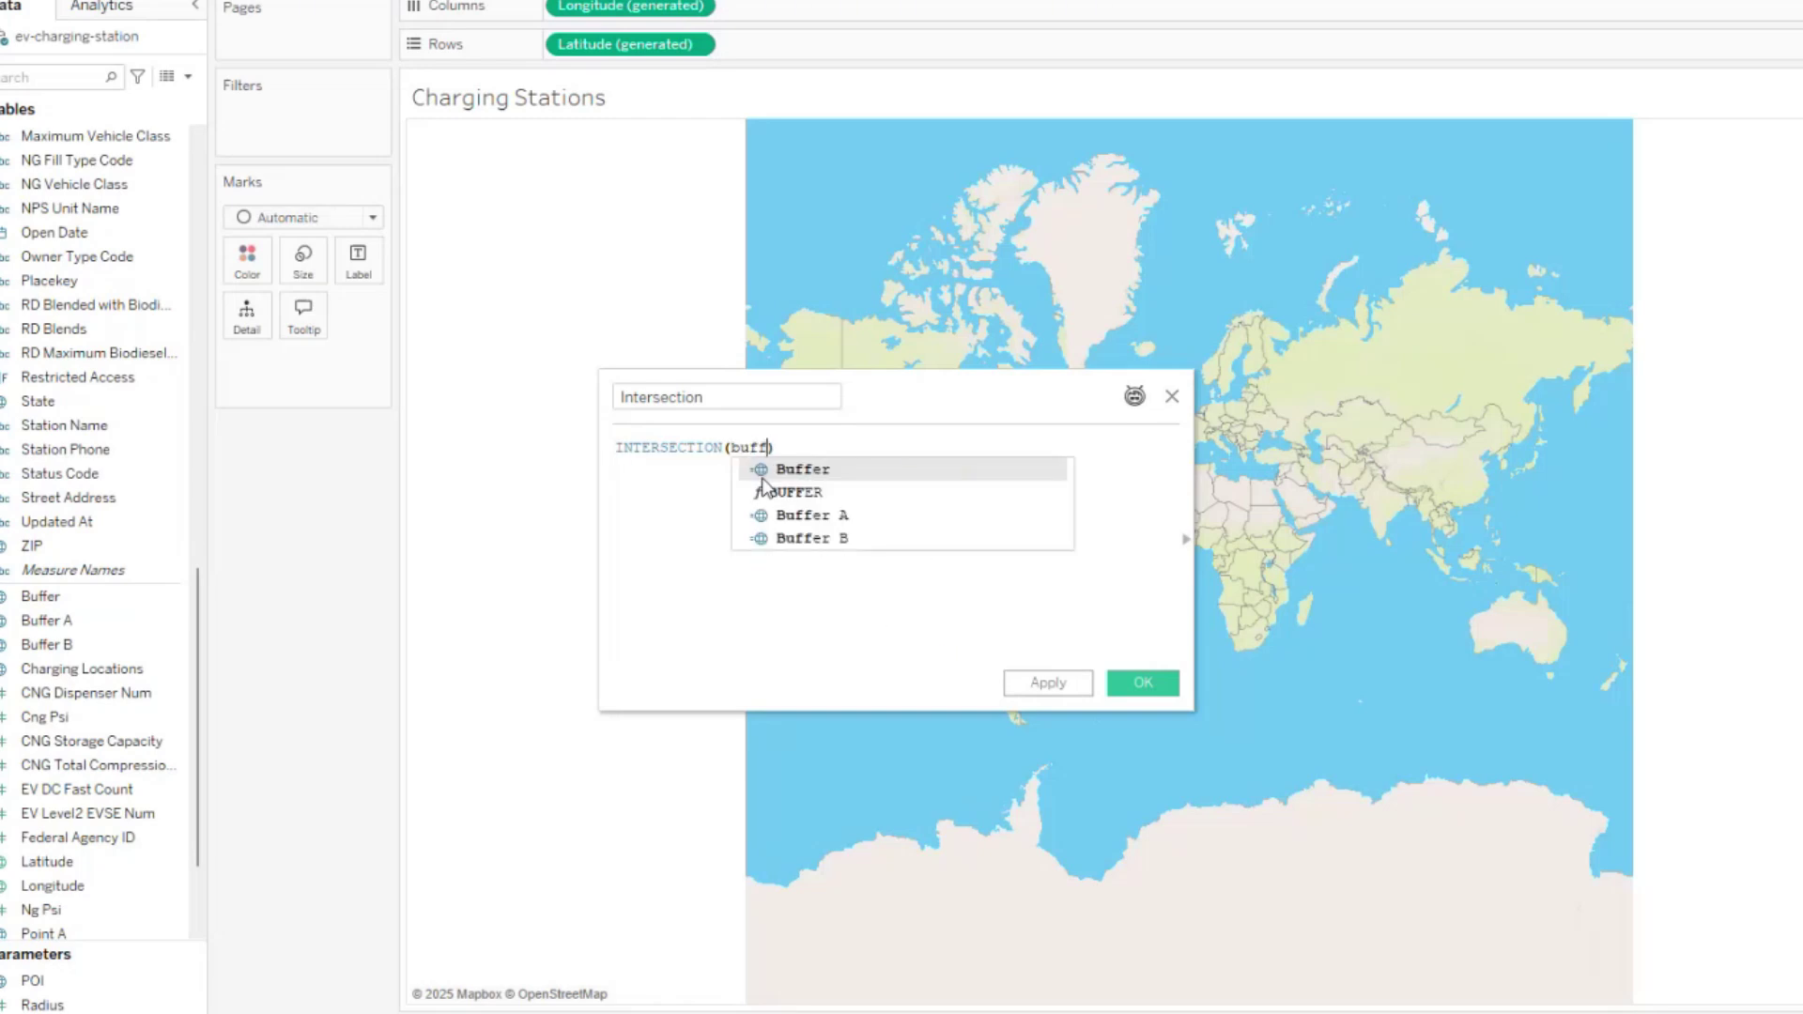
click(833, 516)
text(, buff)
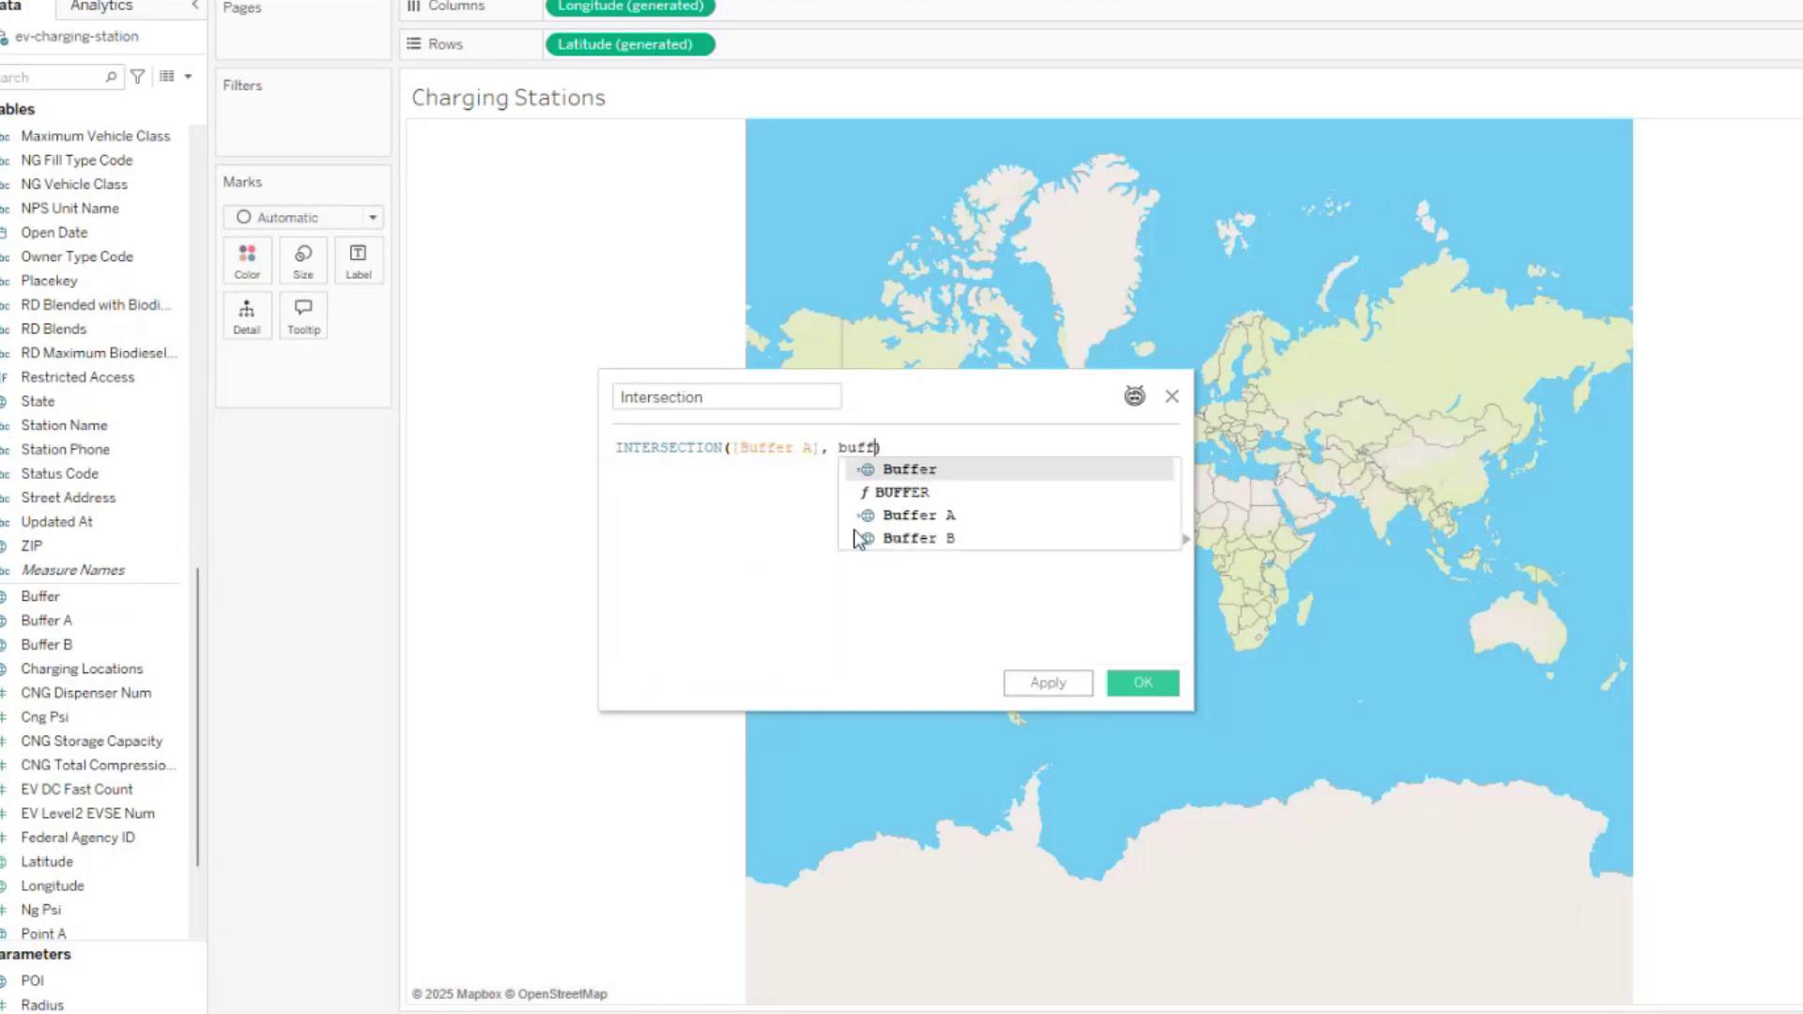
click(956, 533)
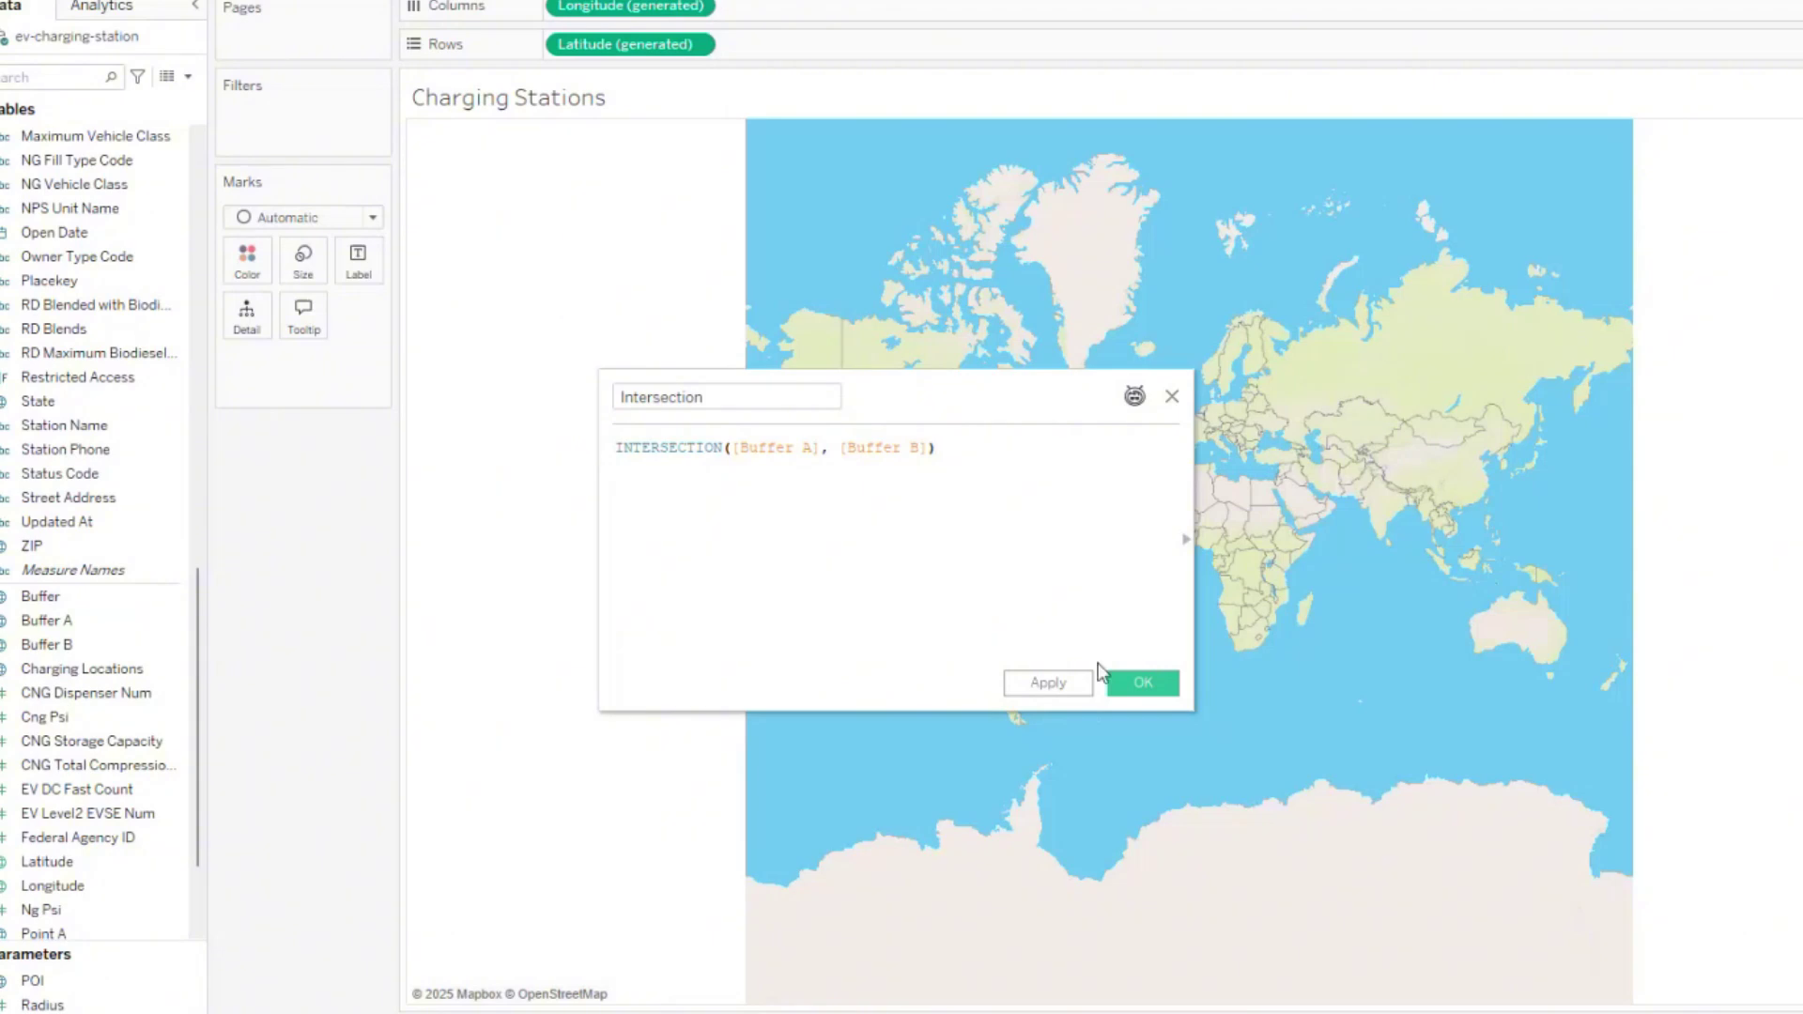
click(1050, 683)
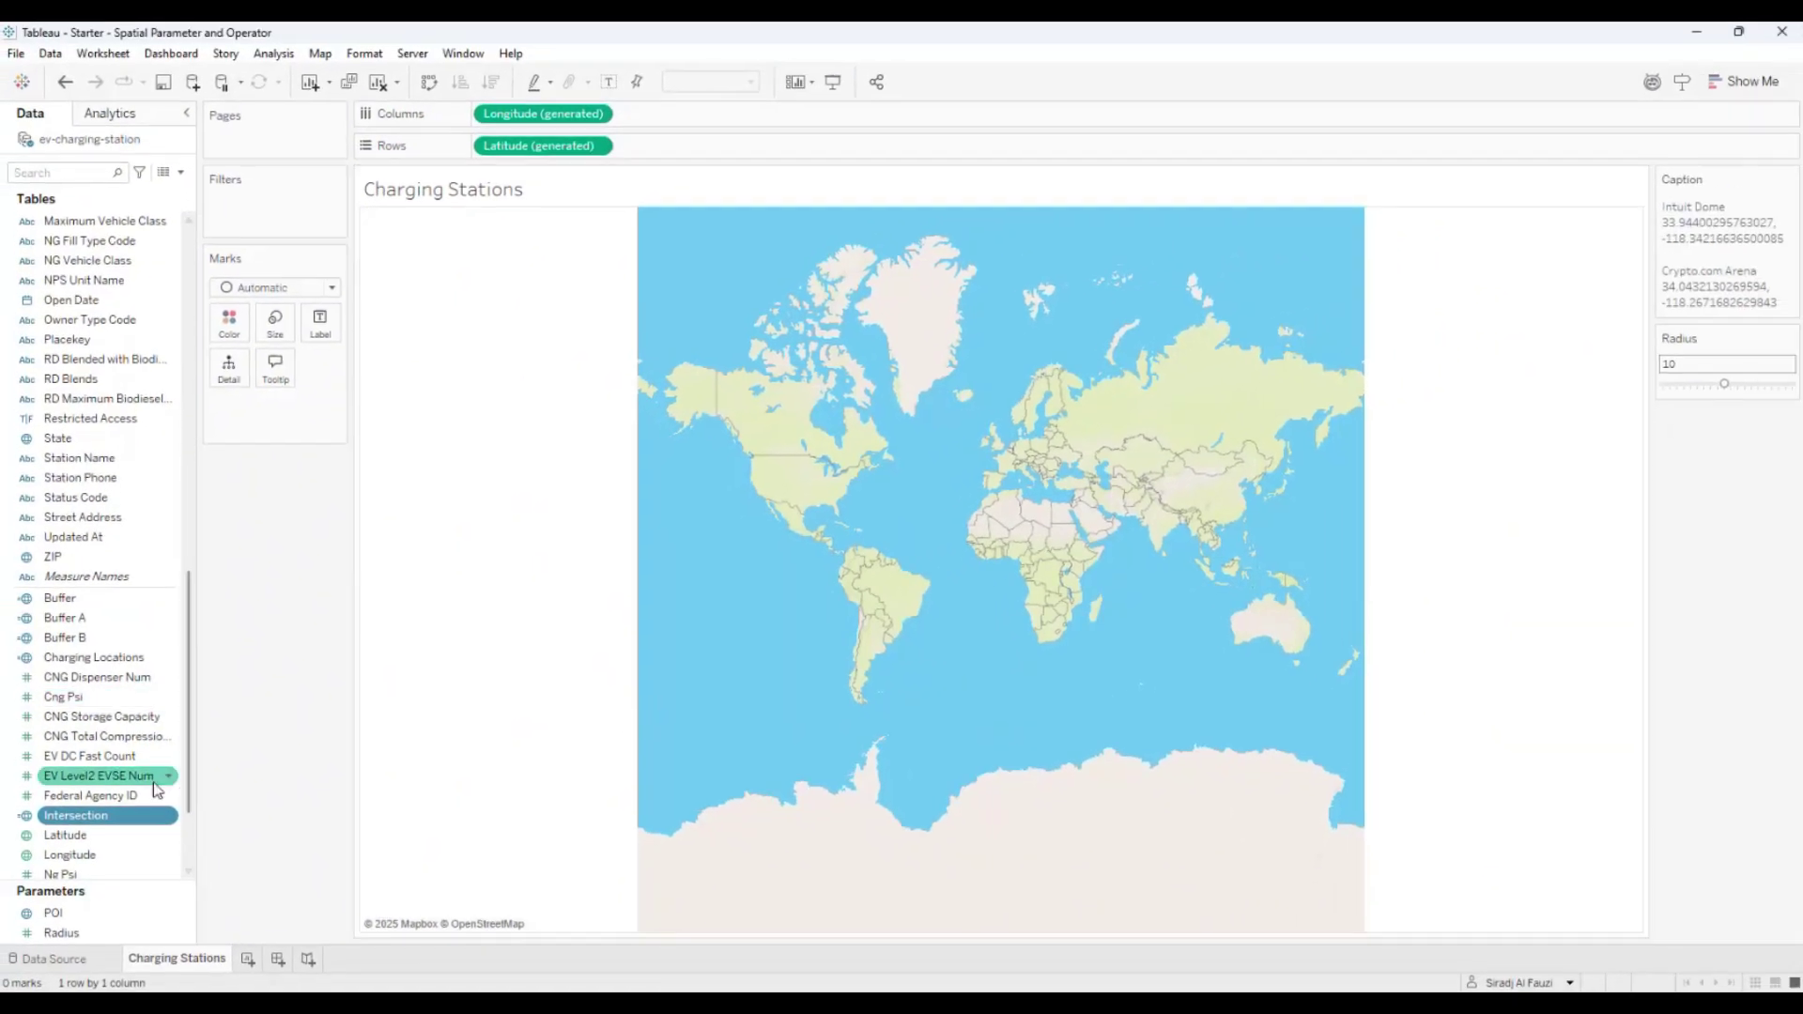
Plot the Intersection field on the map to check the overlap area, and remove it from the view
mouse_move(108, 815)
mouse_down()
mouse_move(678, 548)
mouse_move(763, 391)
mouse_up()
scroll(1022, 395, down, 2)
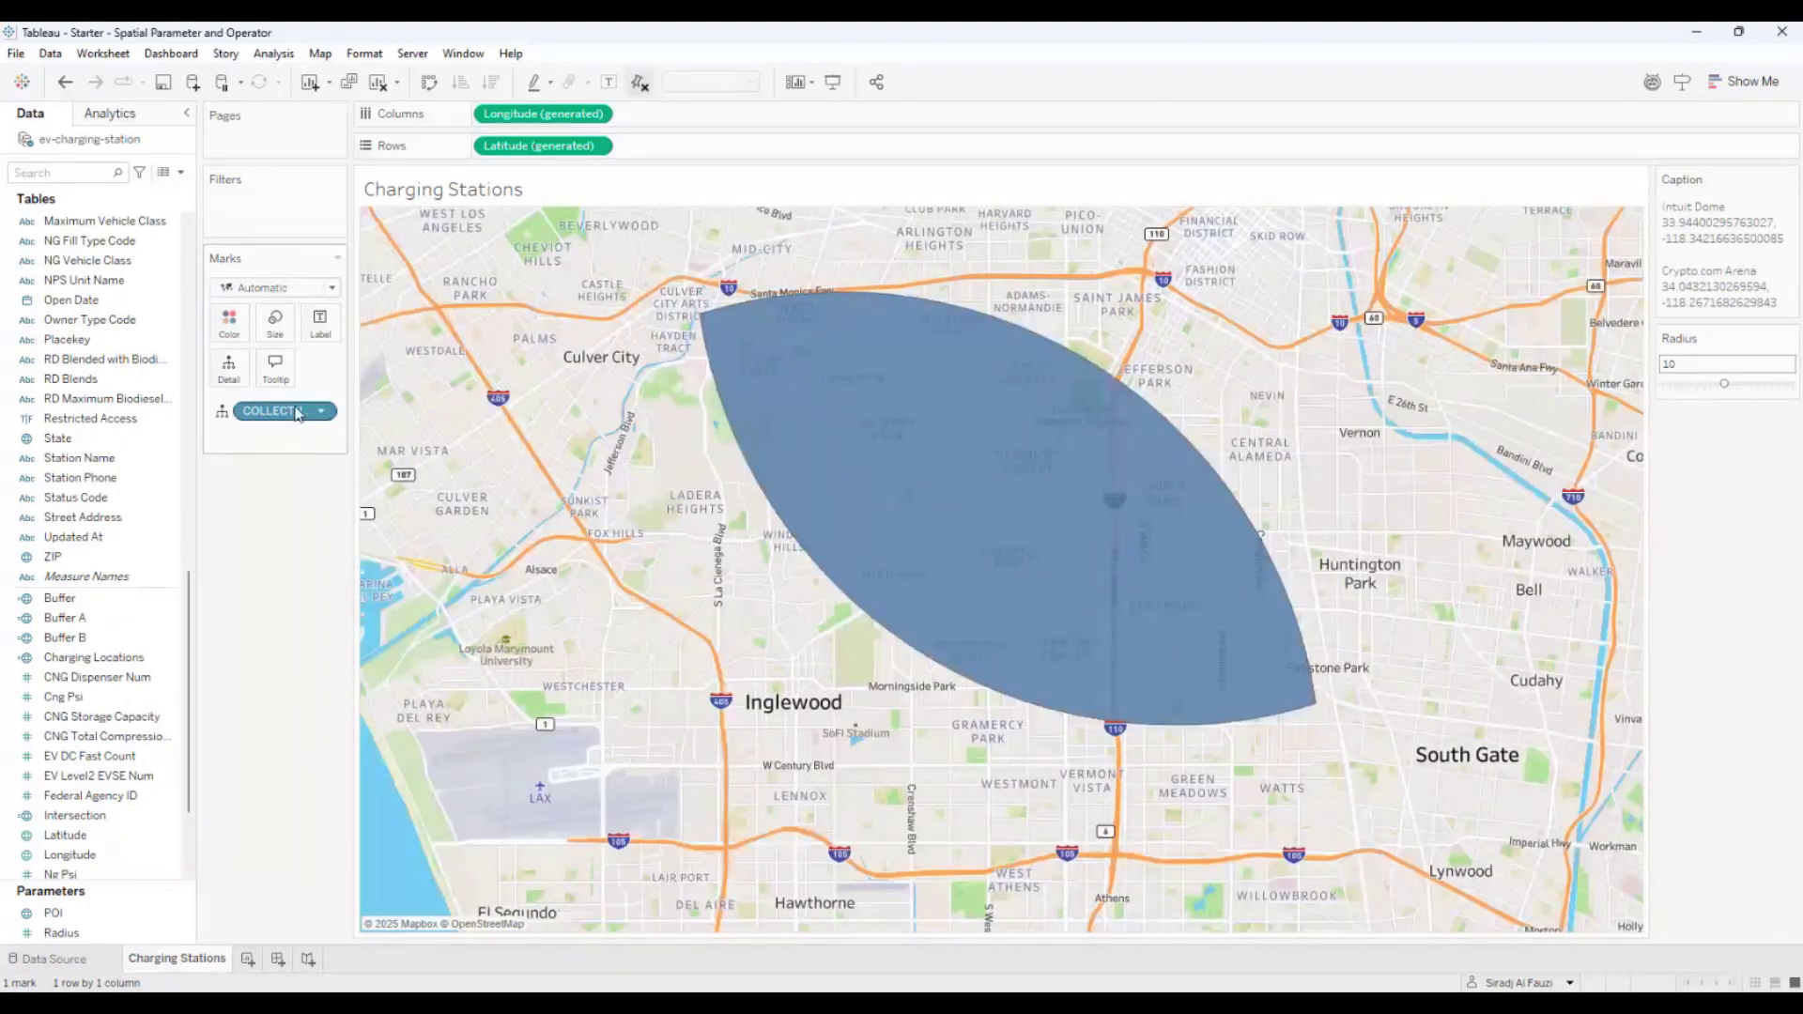
drag(297, 413, 254, 620)
Plot the Charging Locations field on the map and add the Intersection field as a second map layer
click(63, 176)
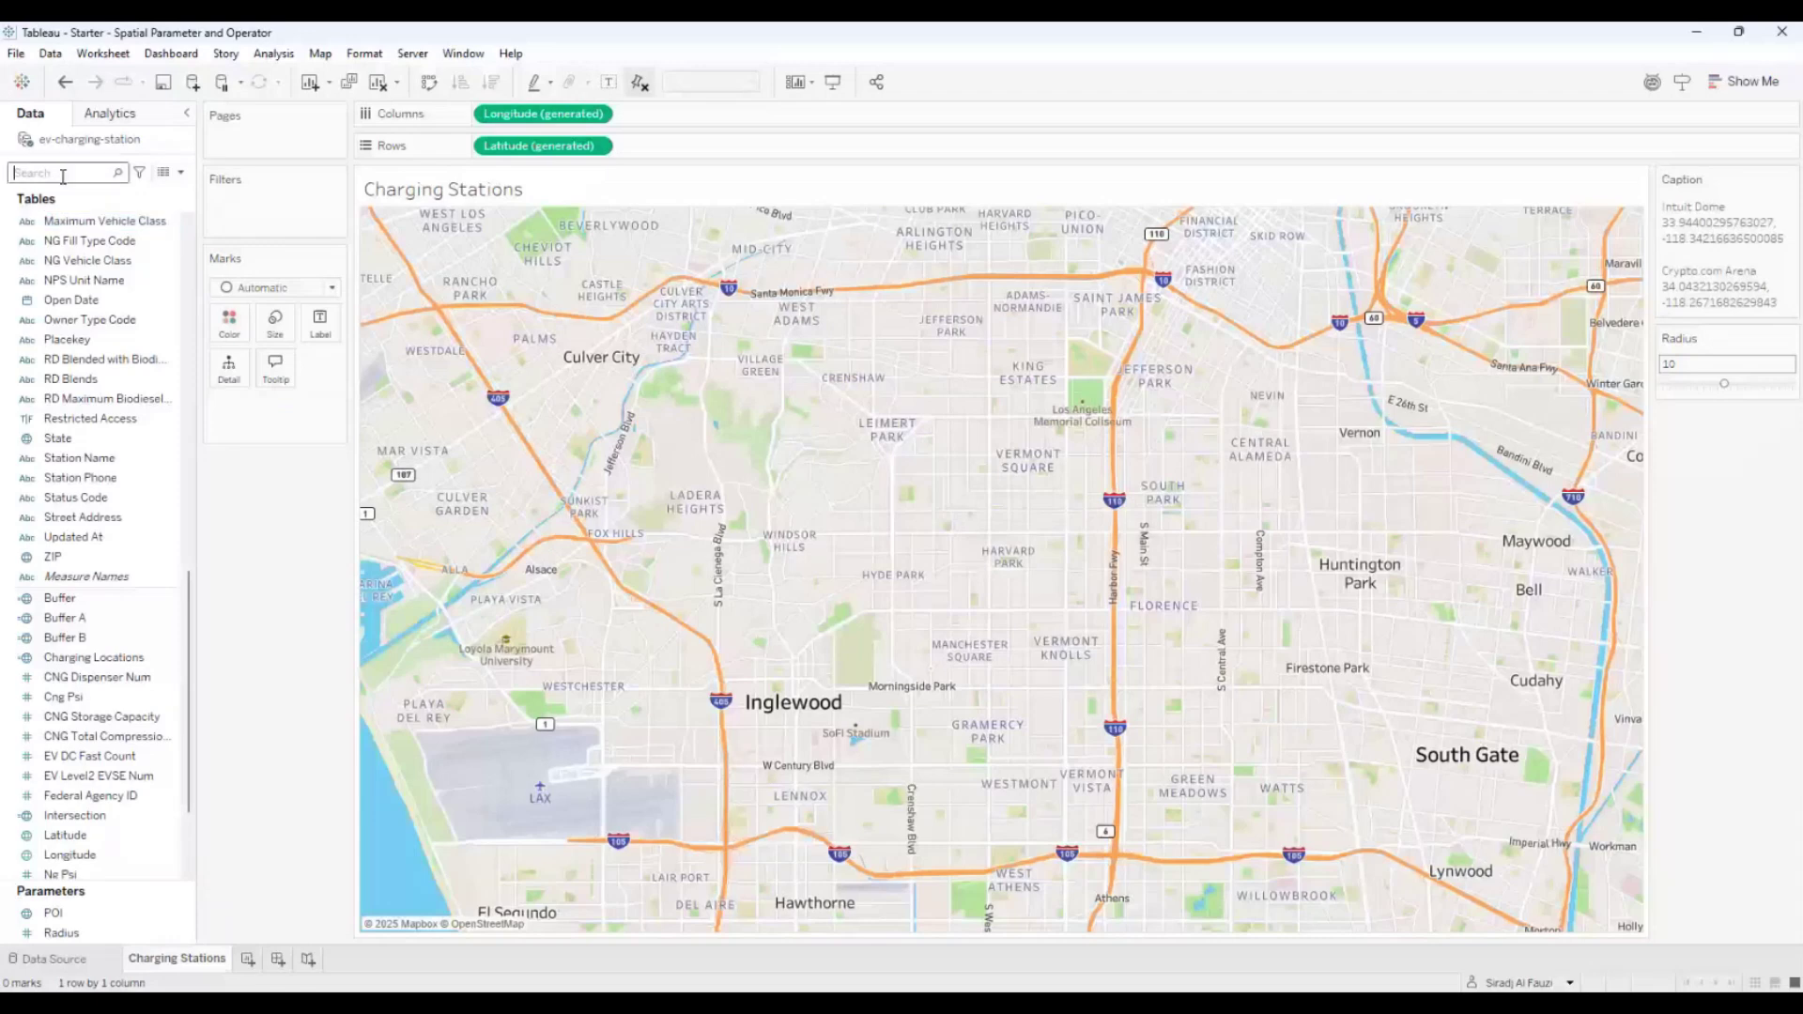
text(char)
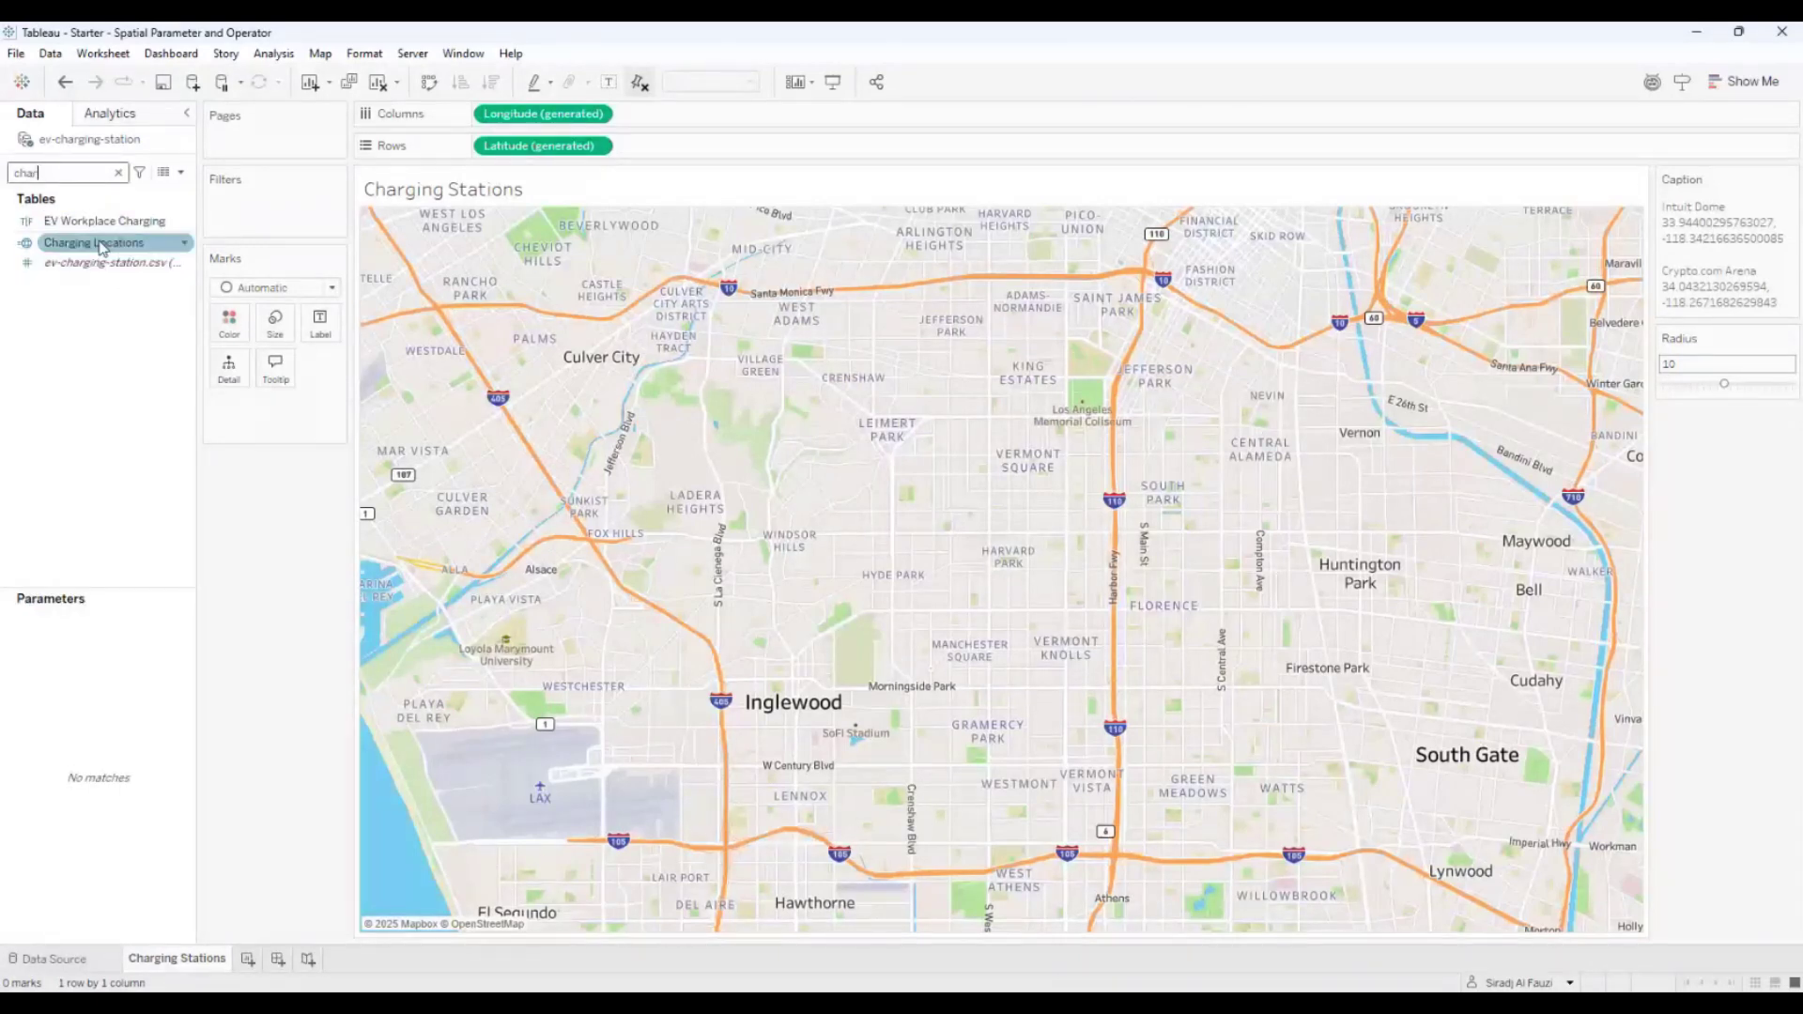
drag(94, 242, 766, 366)
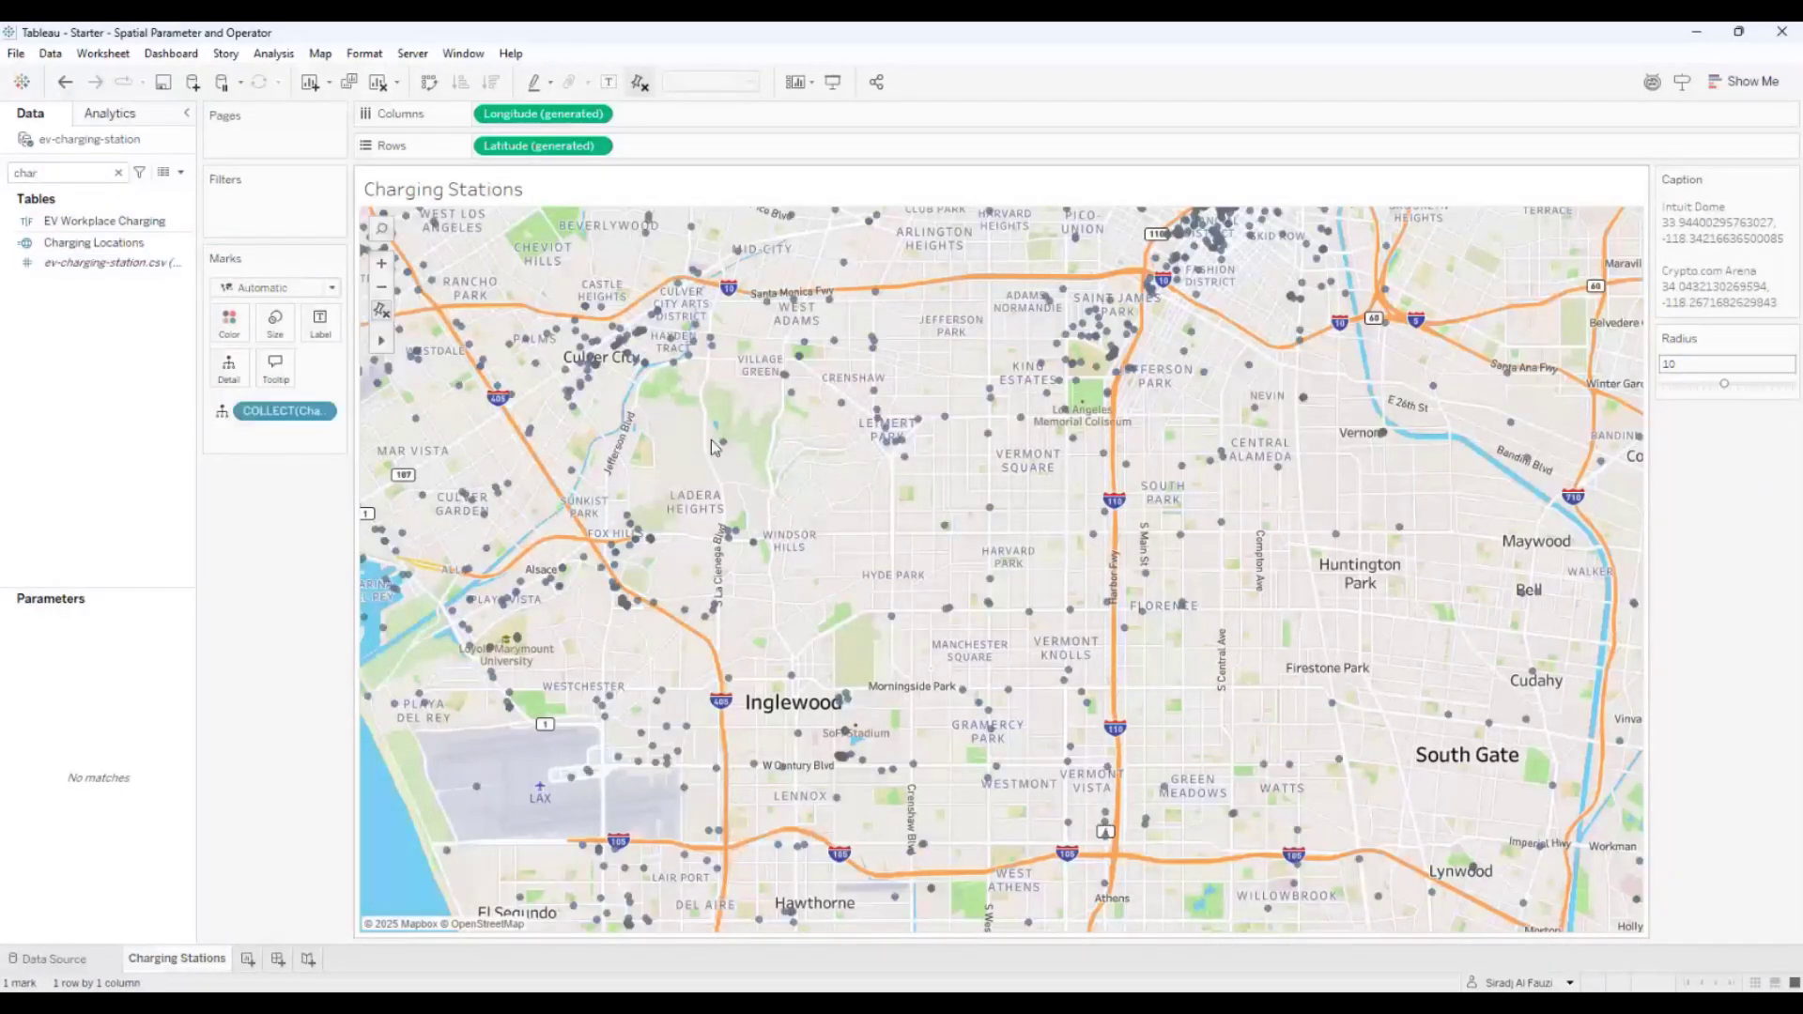
click(119, 173)
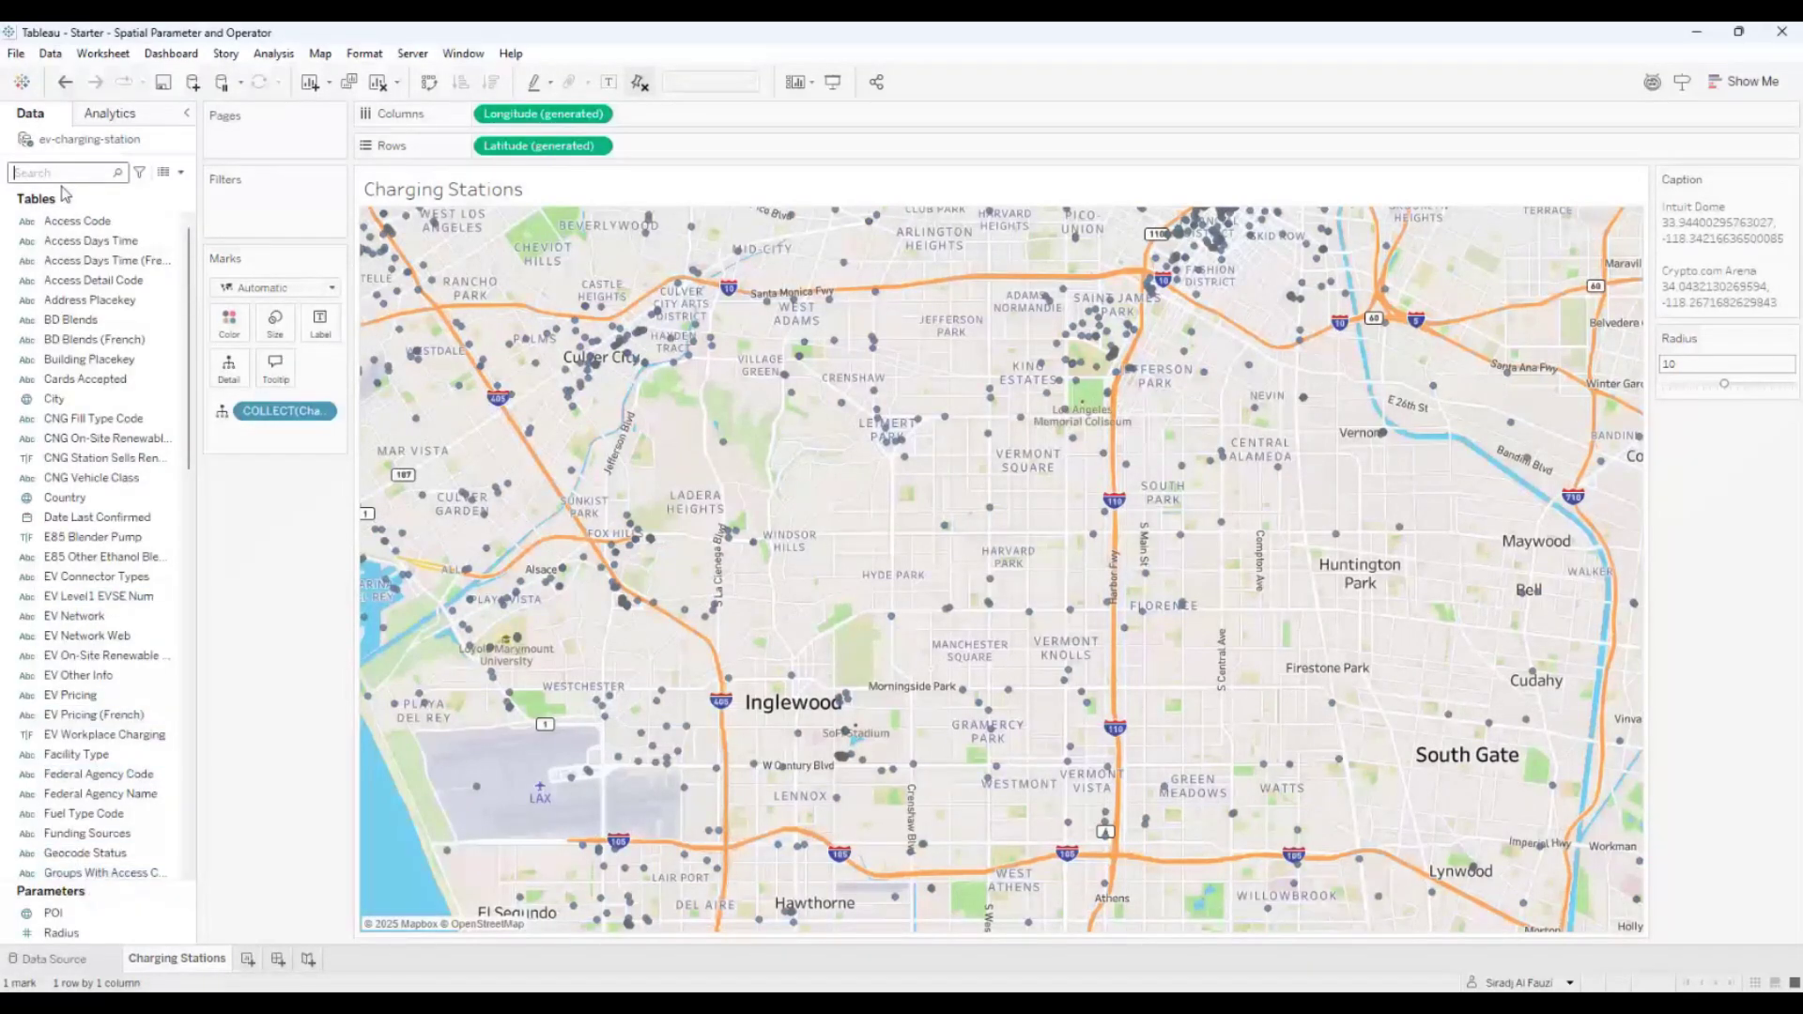
text(inter)
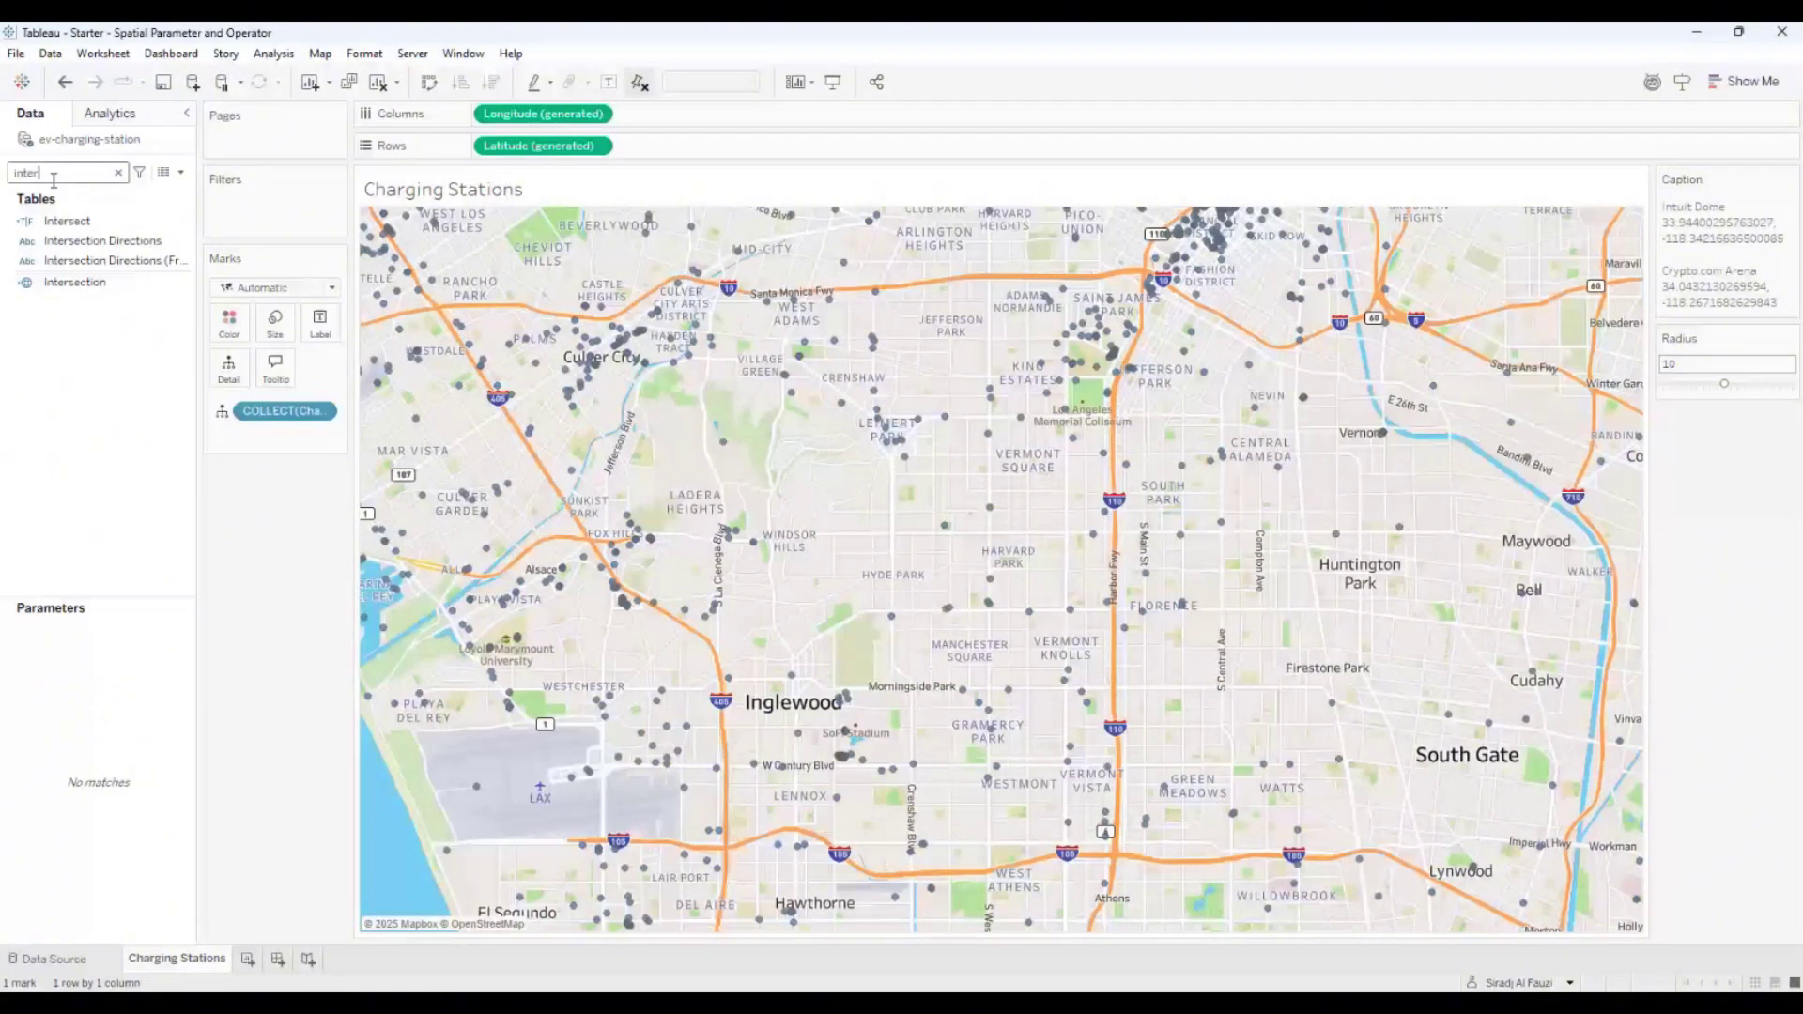
drag(75, 282, 526, 267)
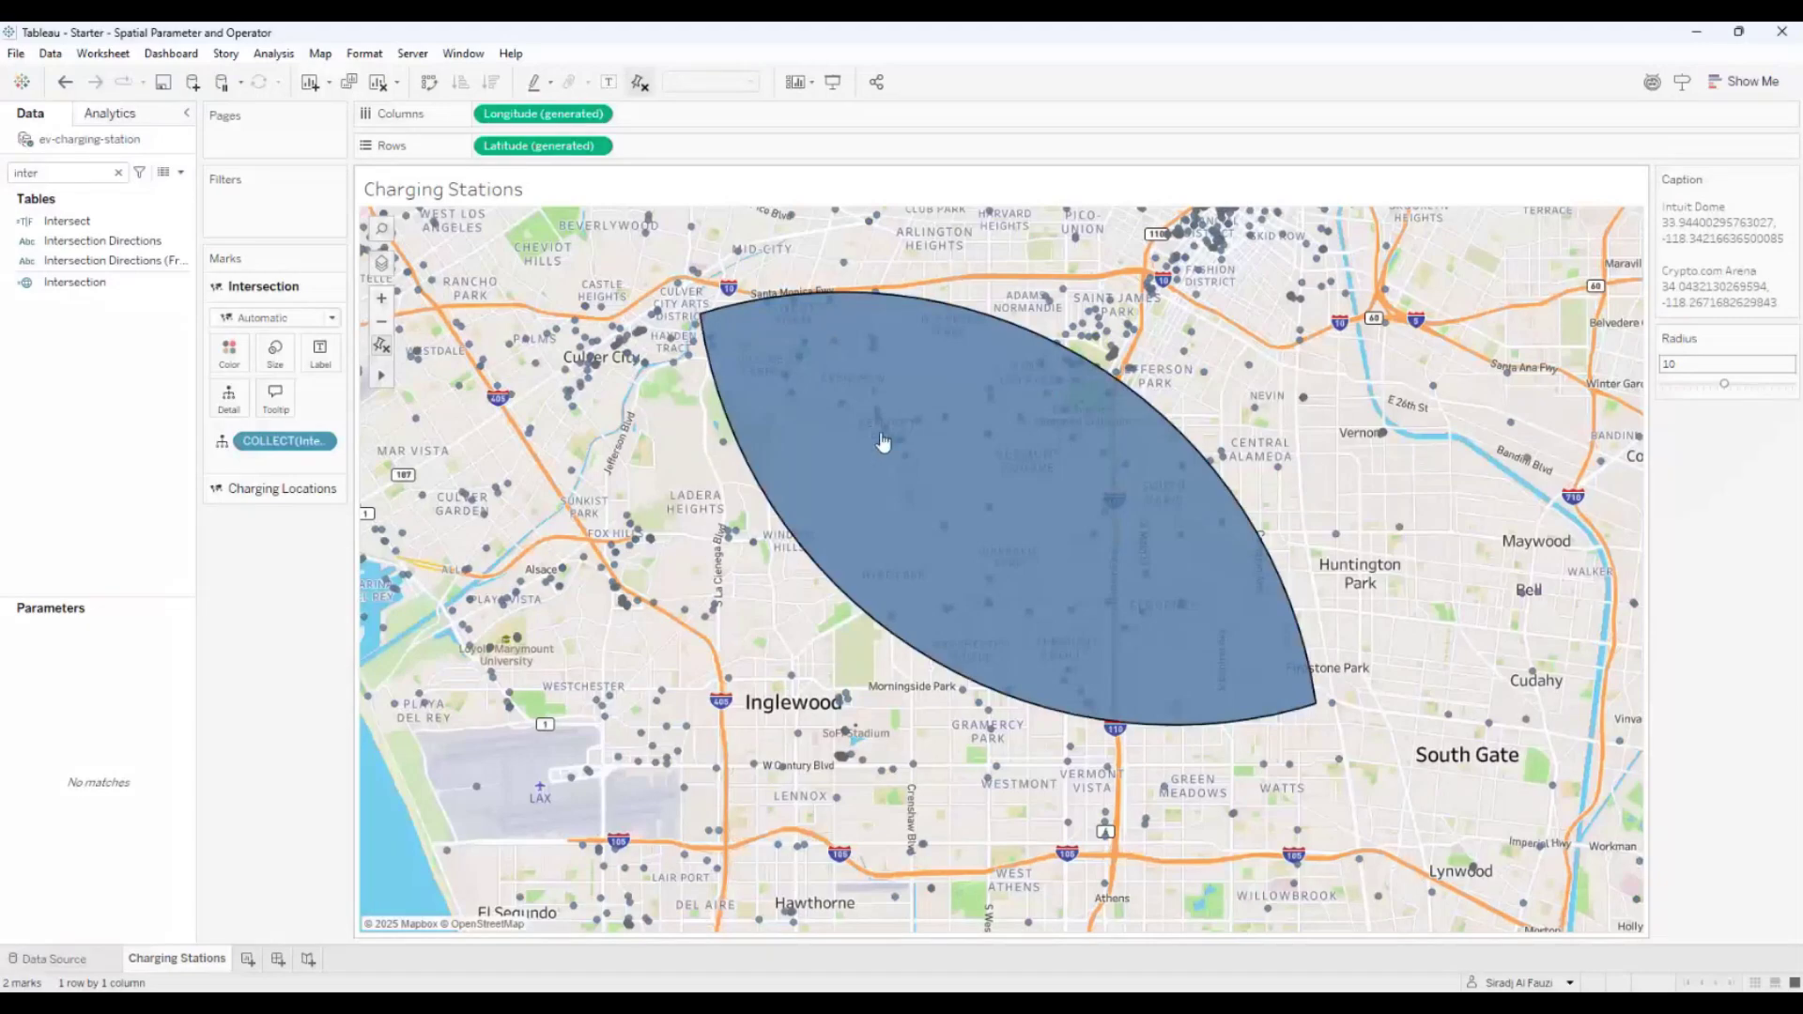
Create a calculated field named Intersect AB and start its formula with the INTERSECTS function
click(118, 173)
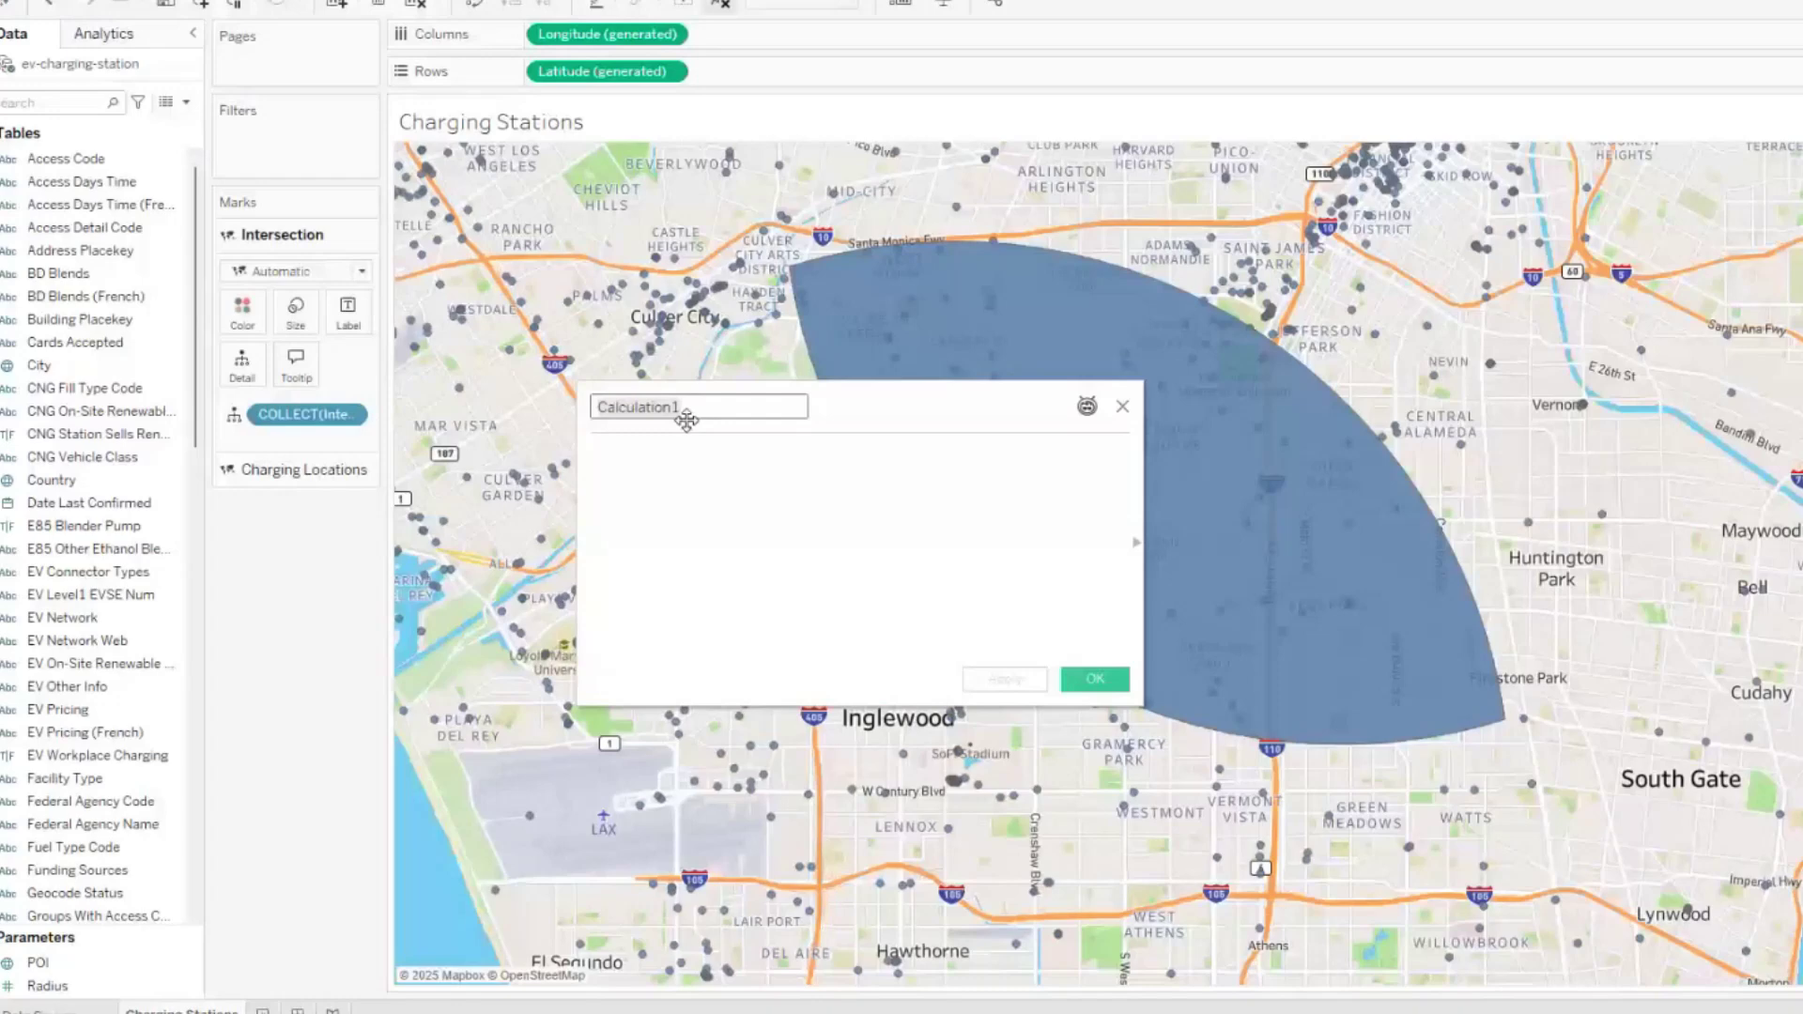
text(Intersect AB)
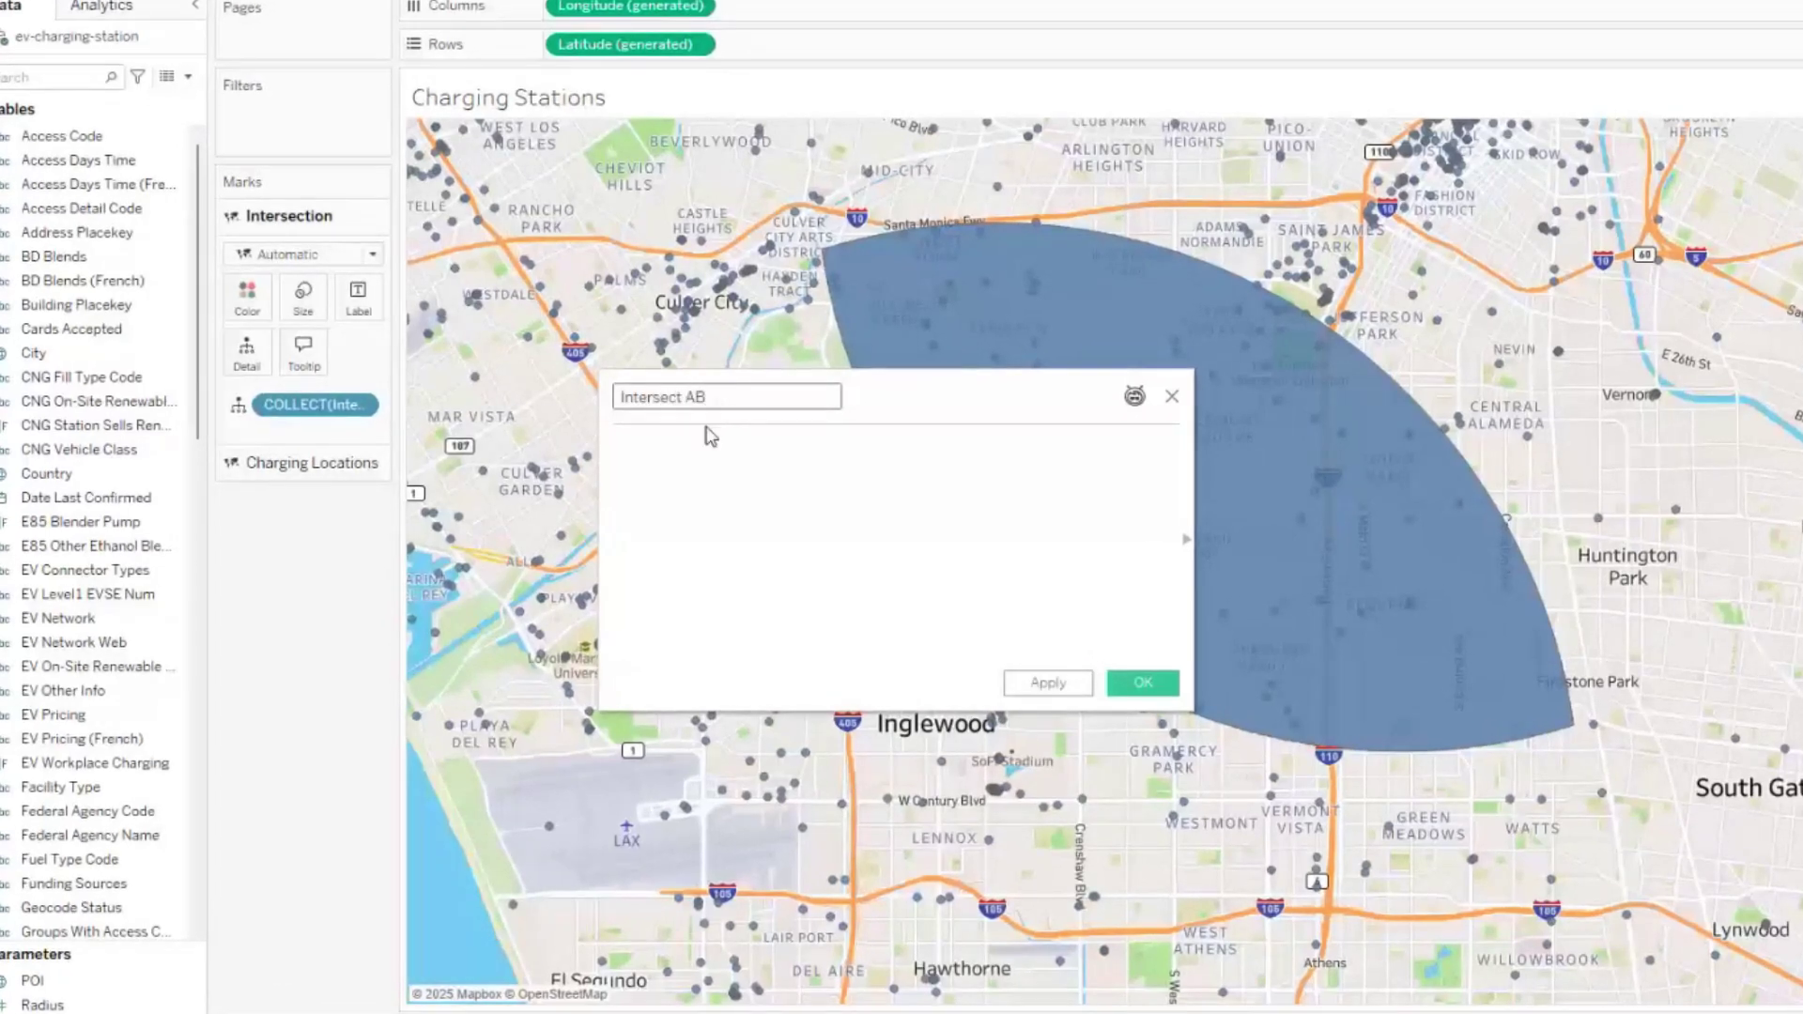
click(756, 482)
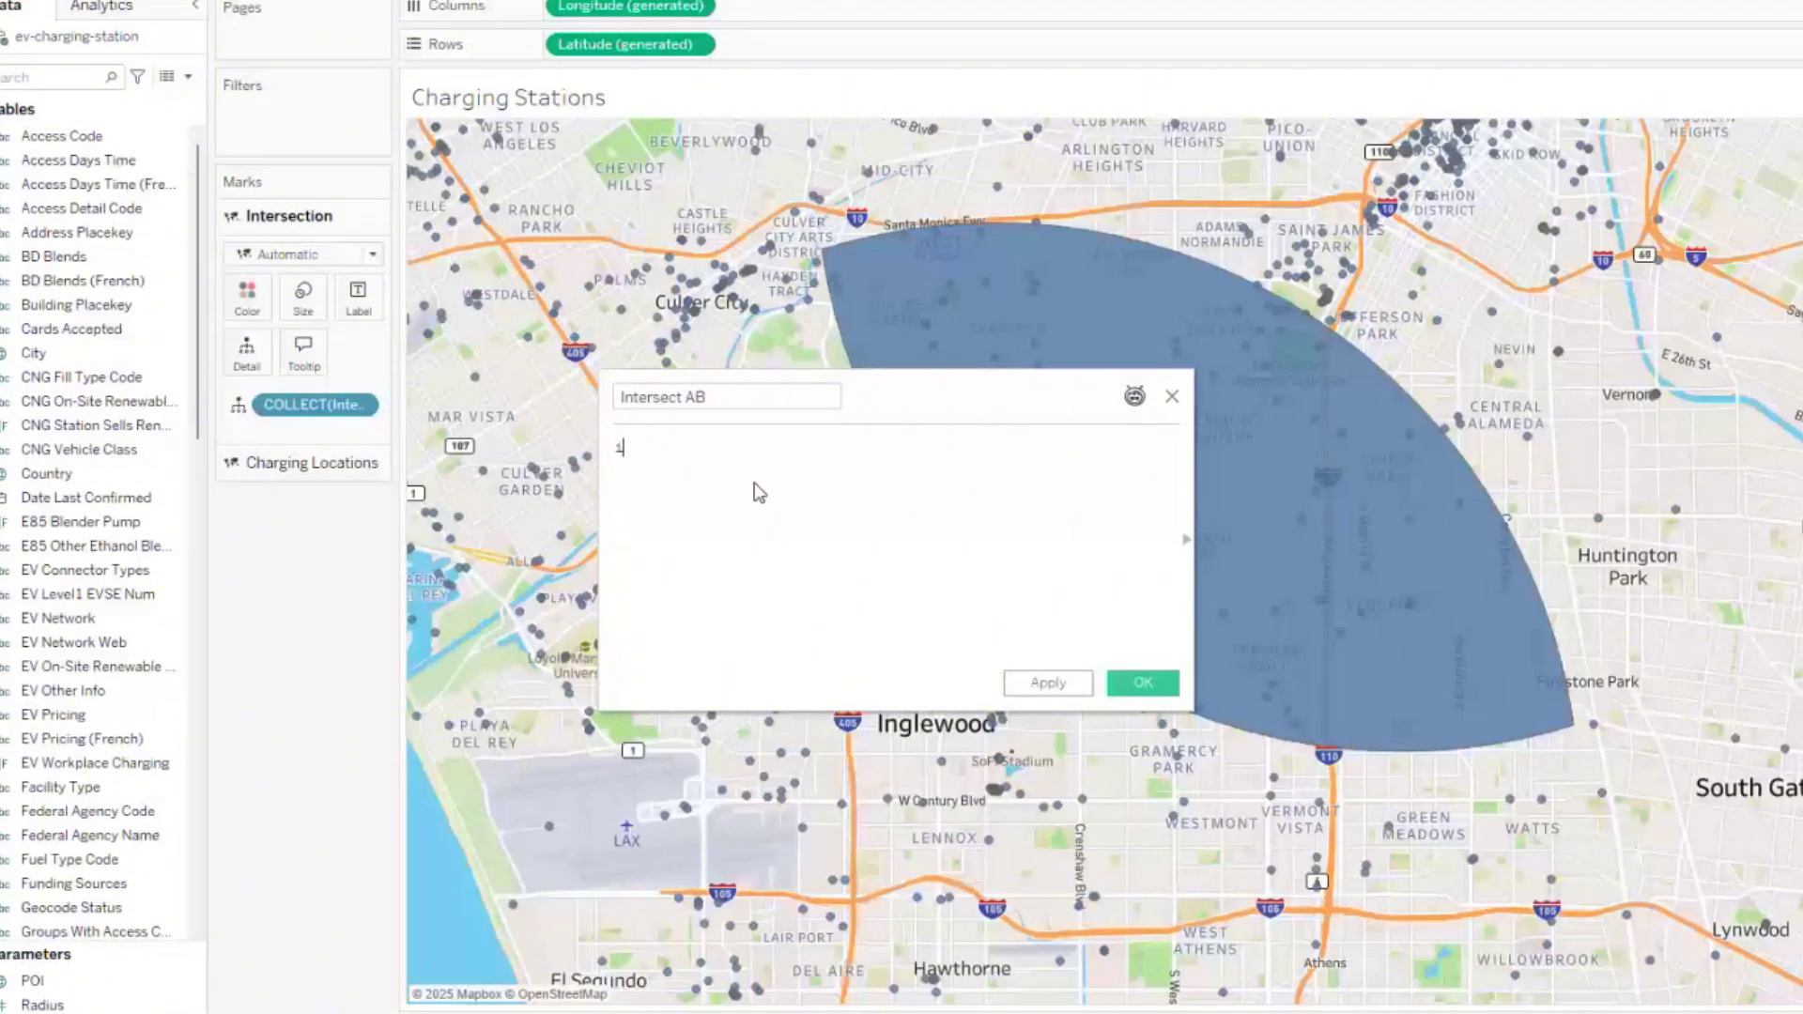
text(inter)
click(699, 467)
key(ctrl+a)
text(inter)
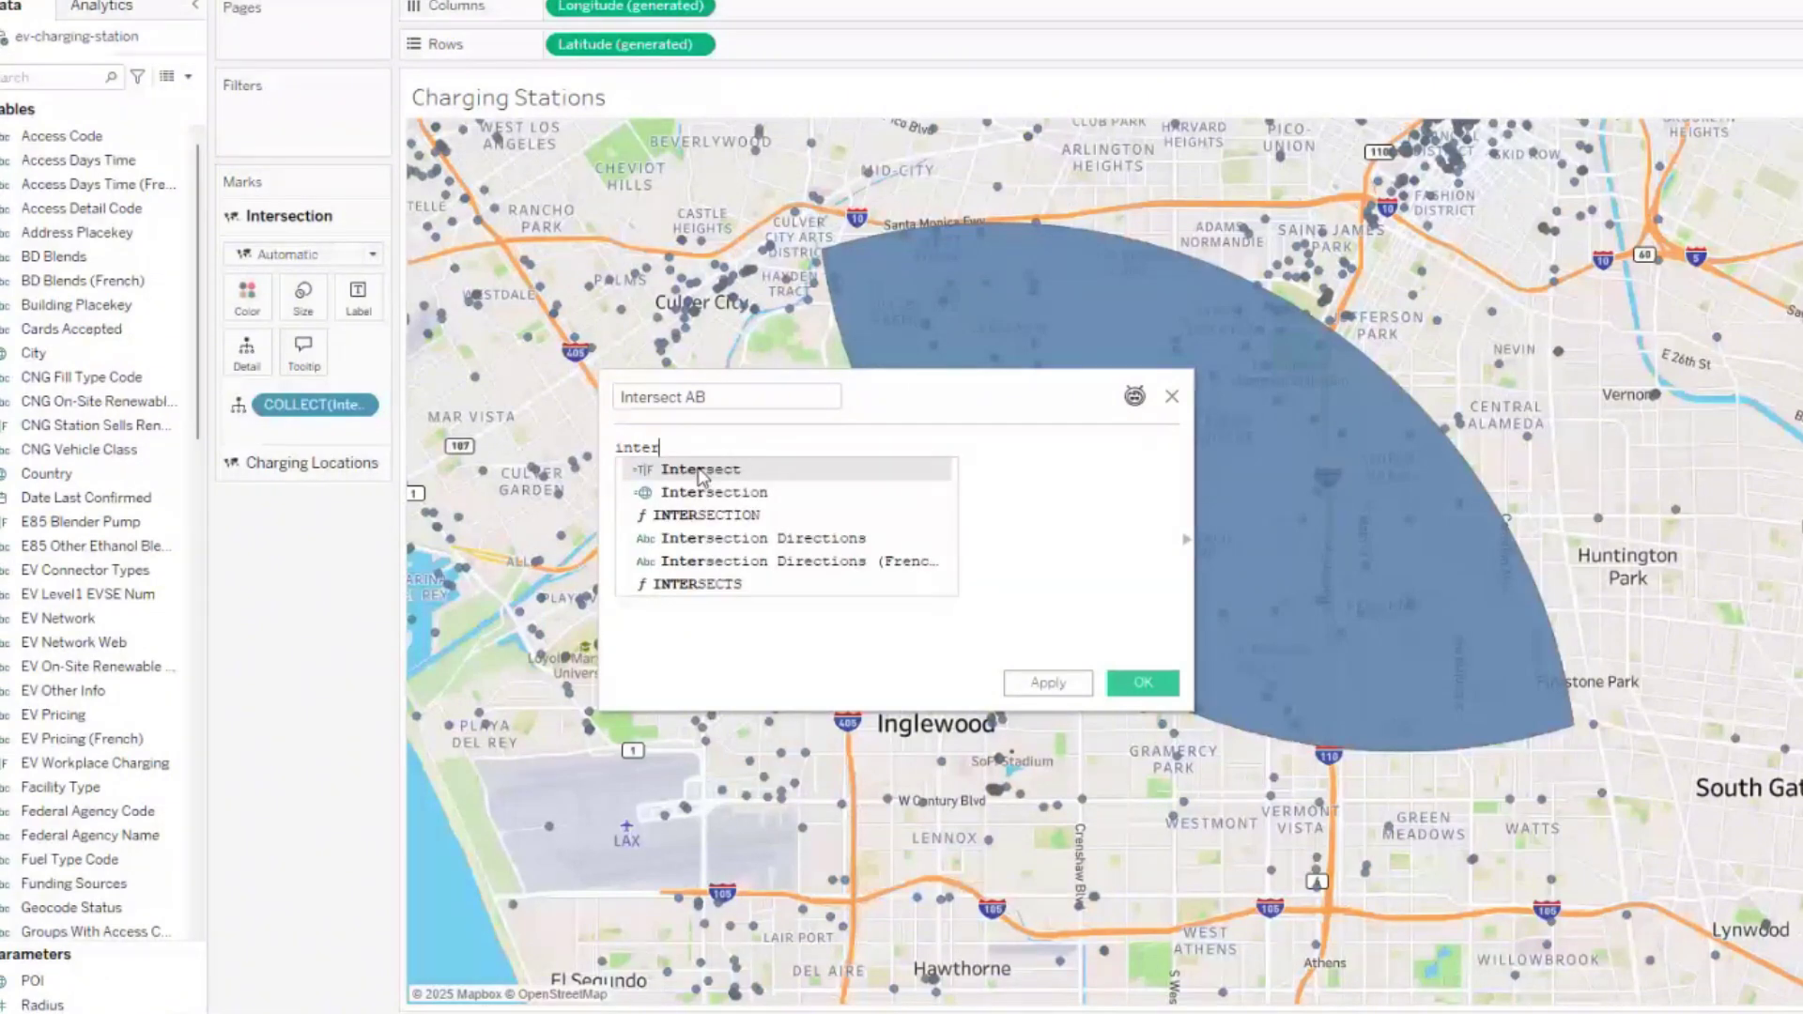
click(704, 571)
Complete the formula as INTERSECTS([Charging Locations], [Intersection]) and save the Intersect AB field
text(char)
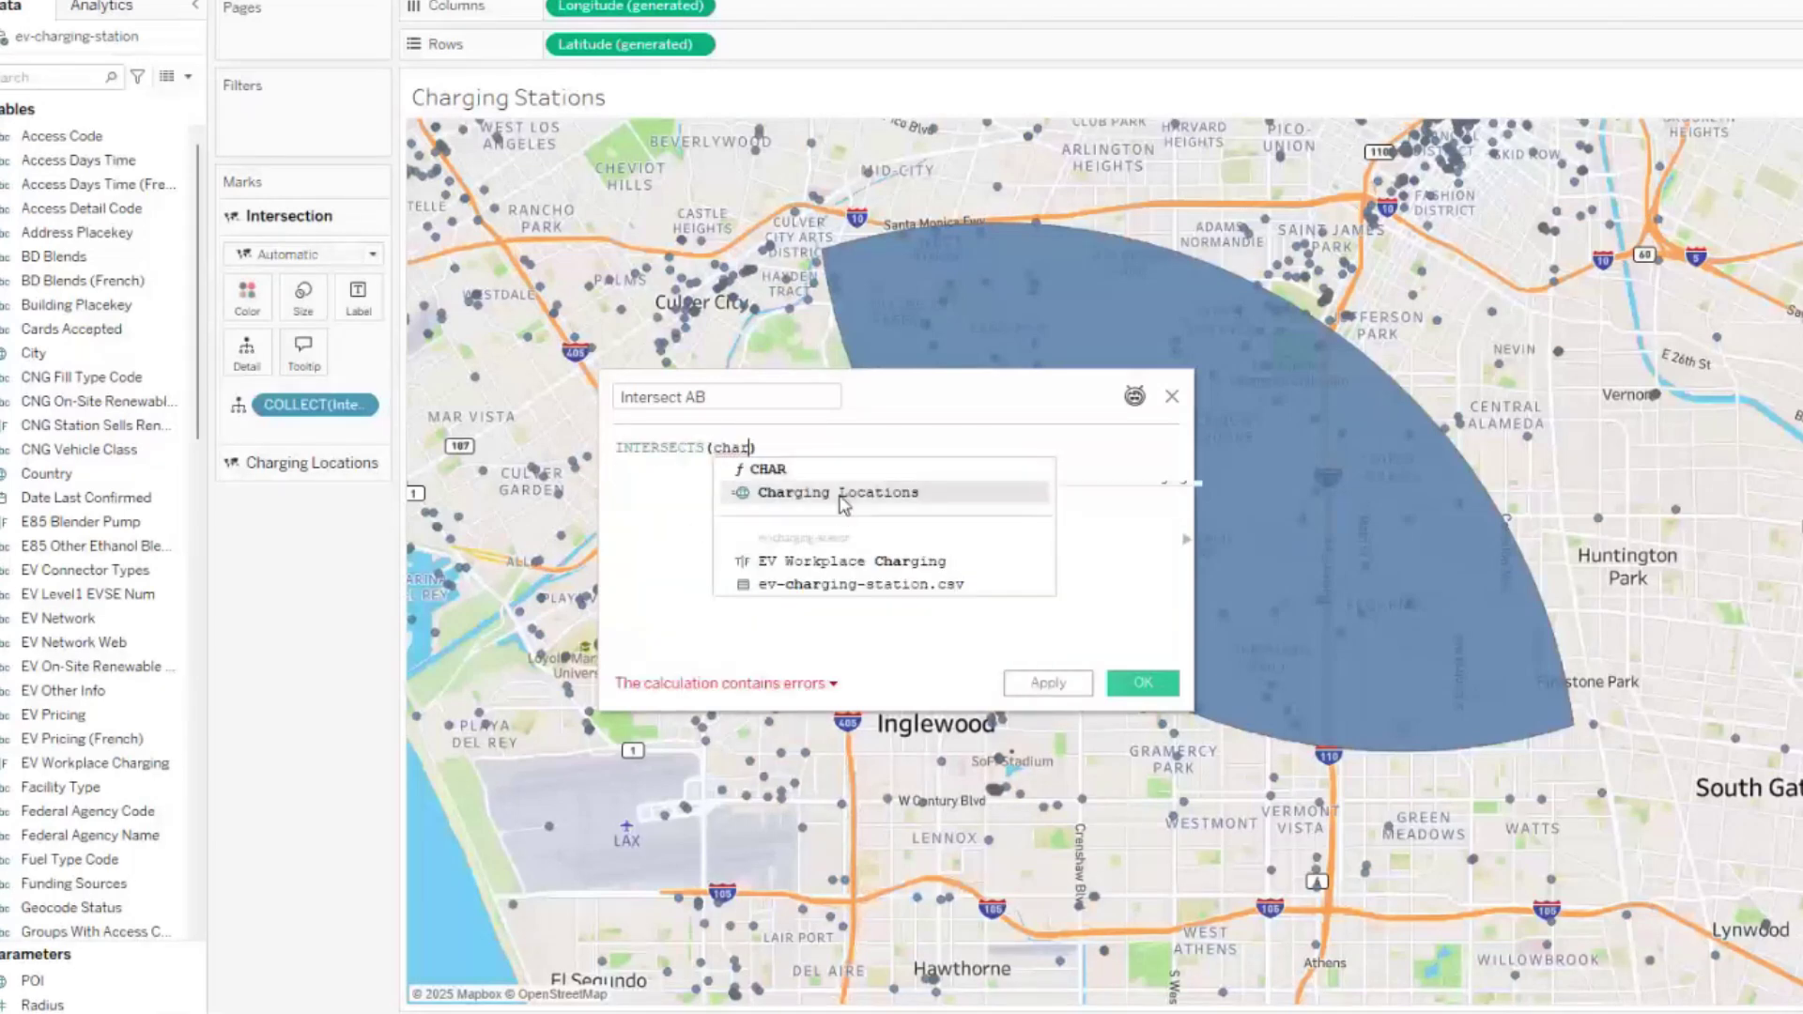
click(842, 492)
text(inte)
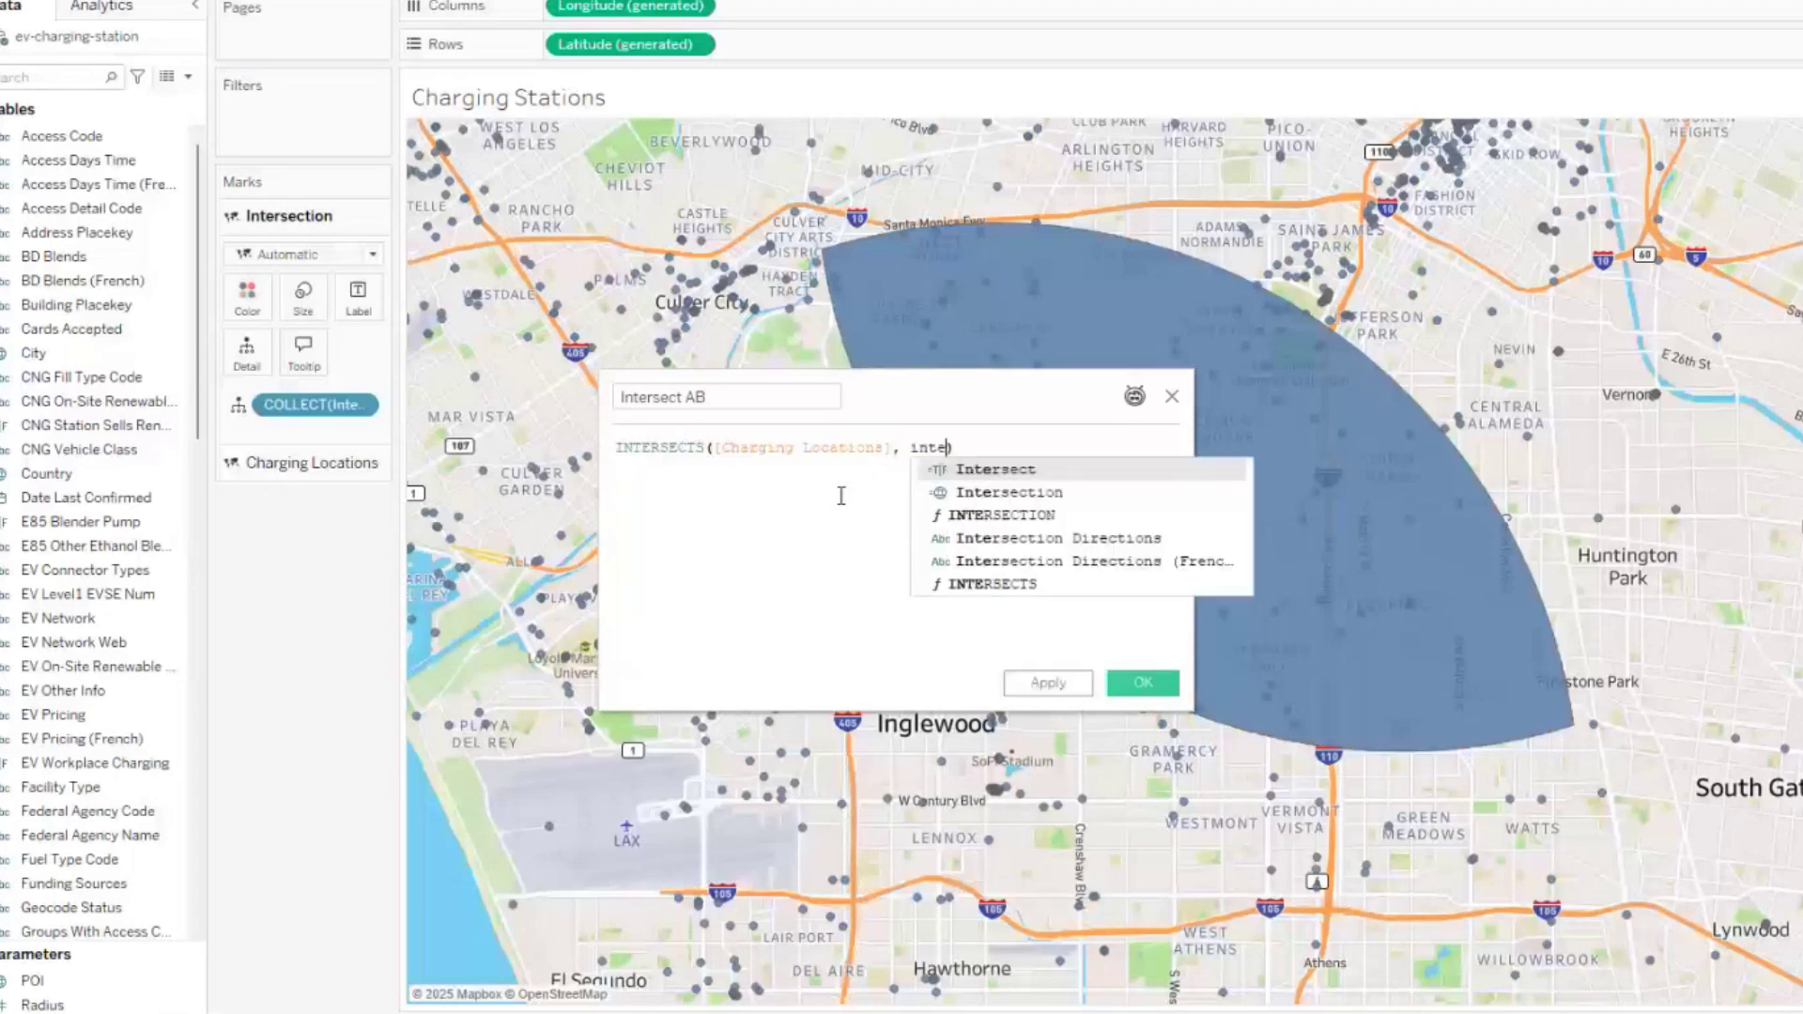
text(r)
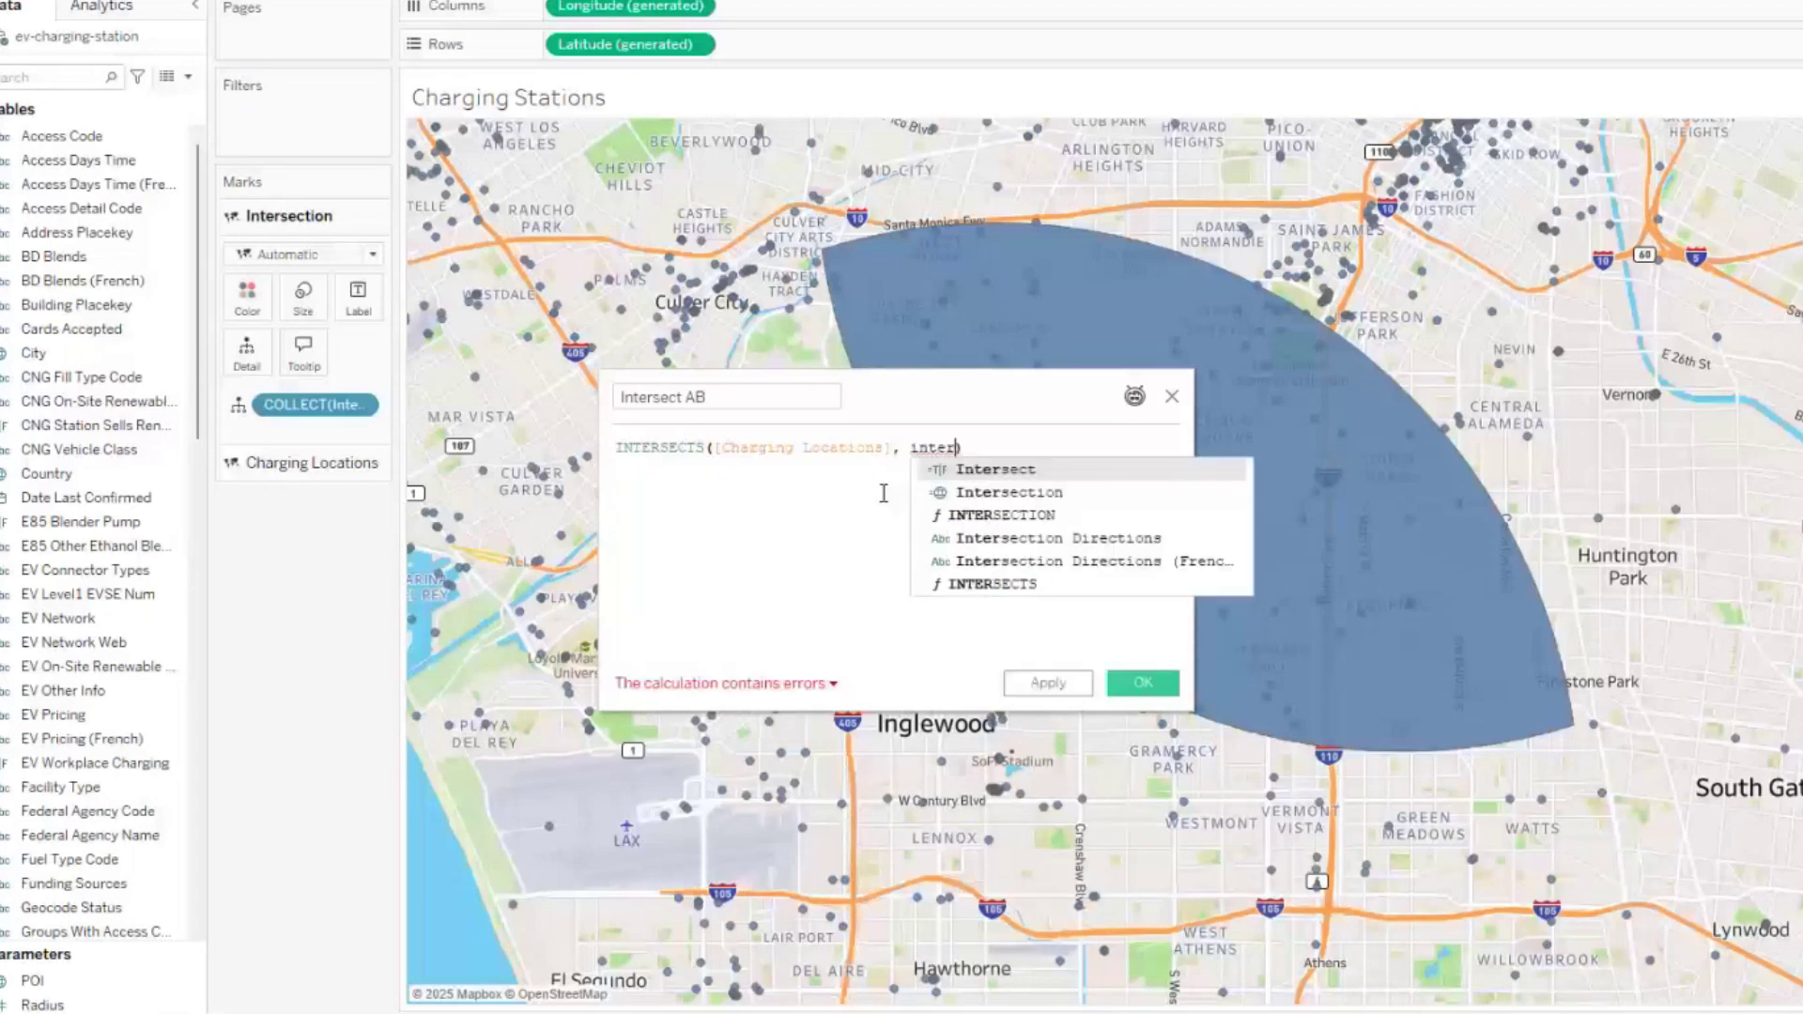
click(991, 493)
click(1048, 683)
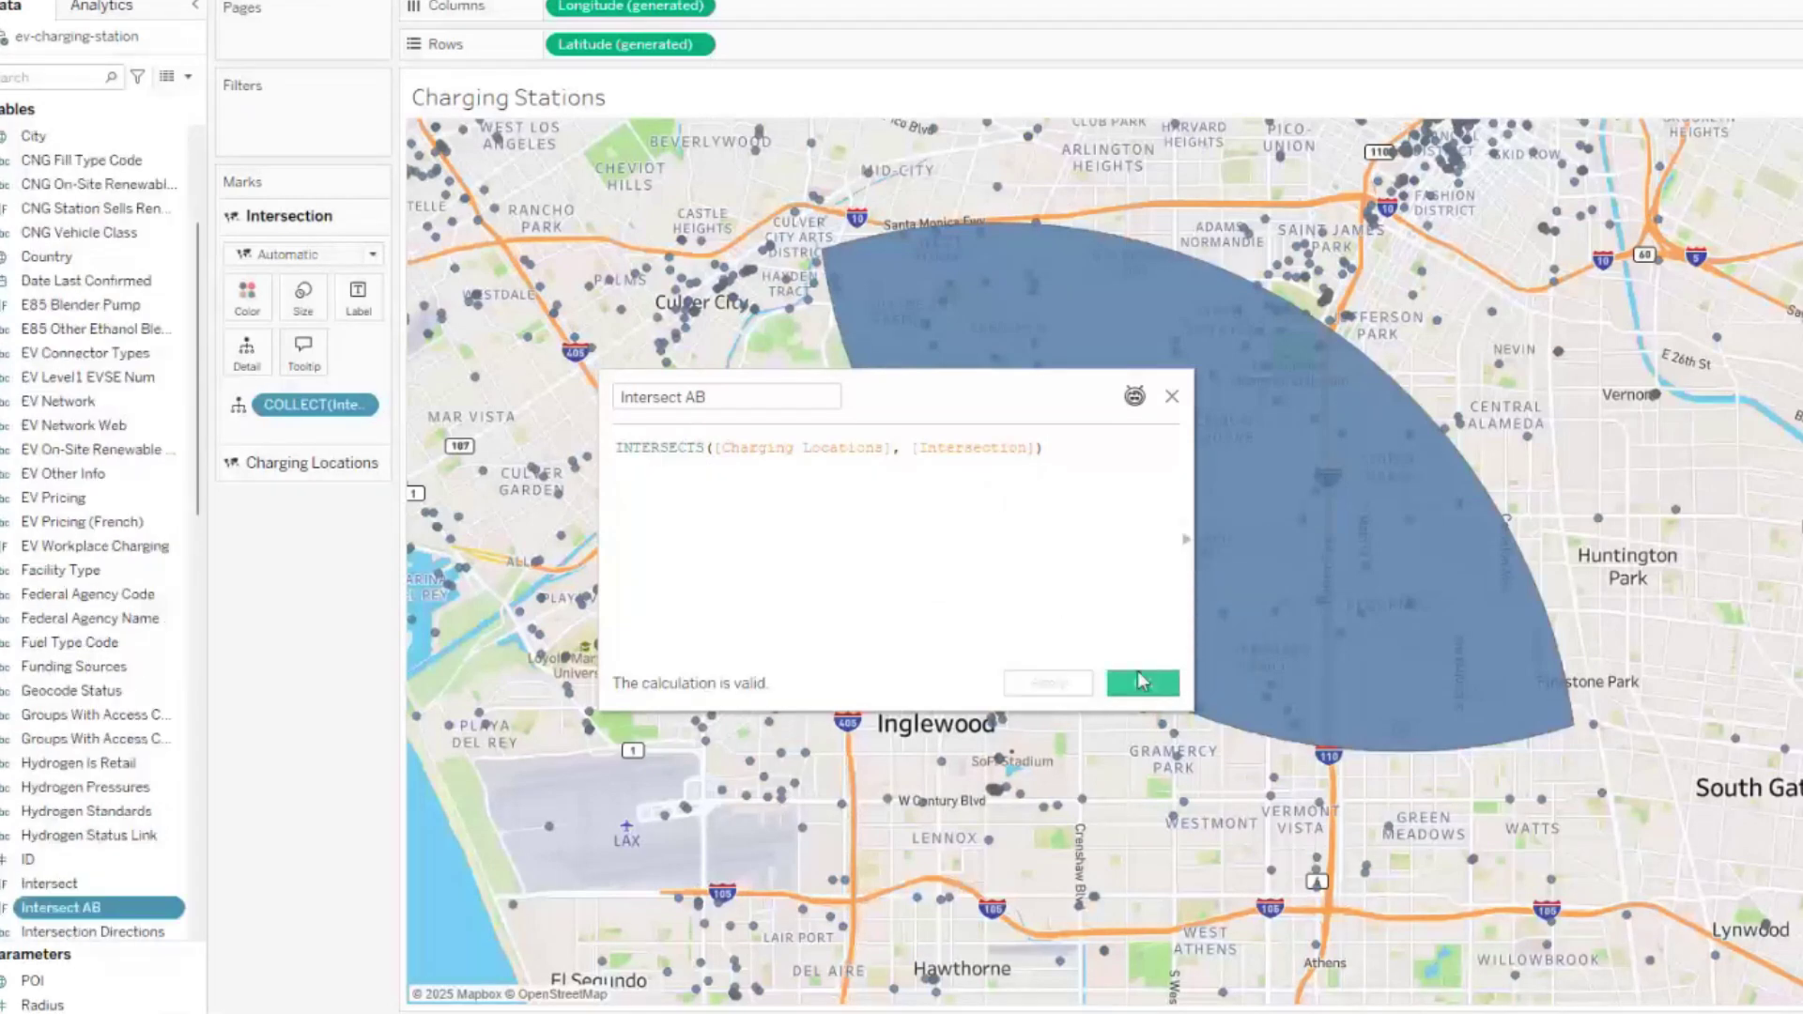
click(1143, 683)
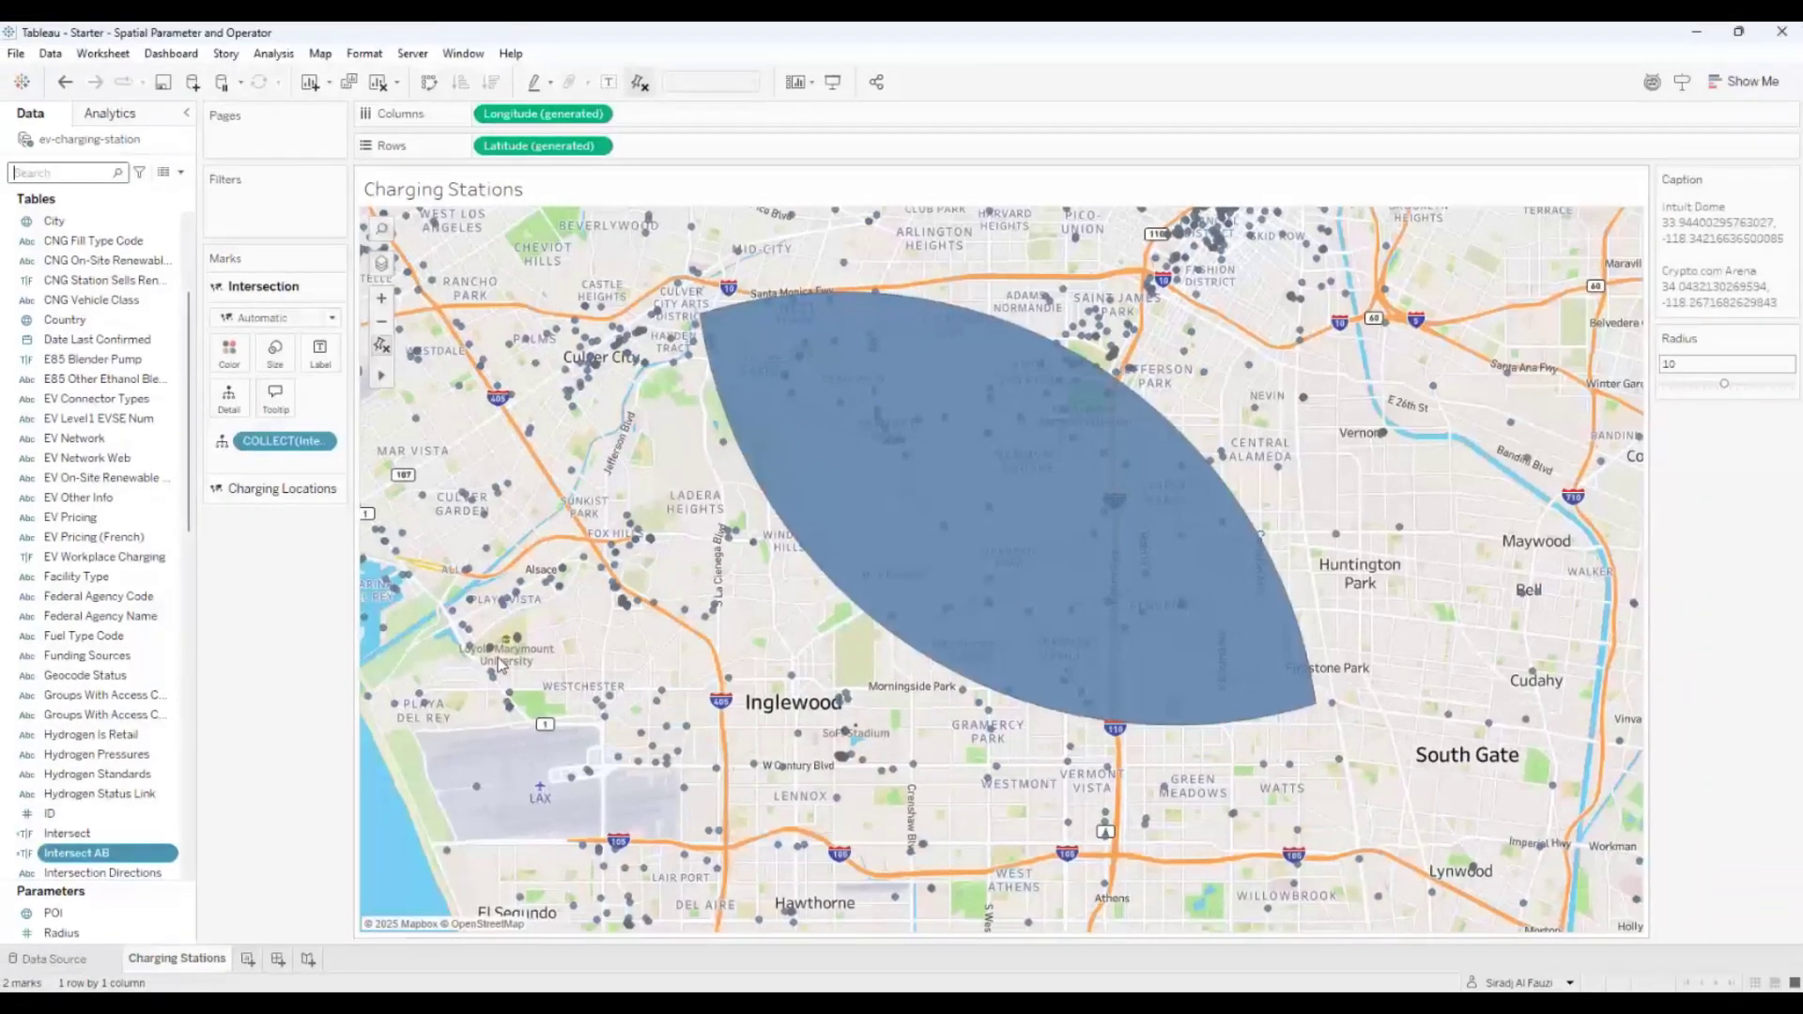
Filter the map by Intersect AB, keeping only the True value
drag(76, 852, 242, 231)
click(749, 394)
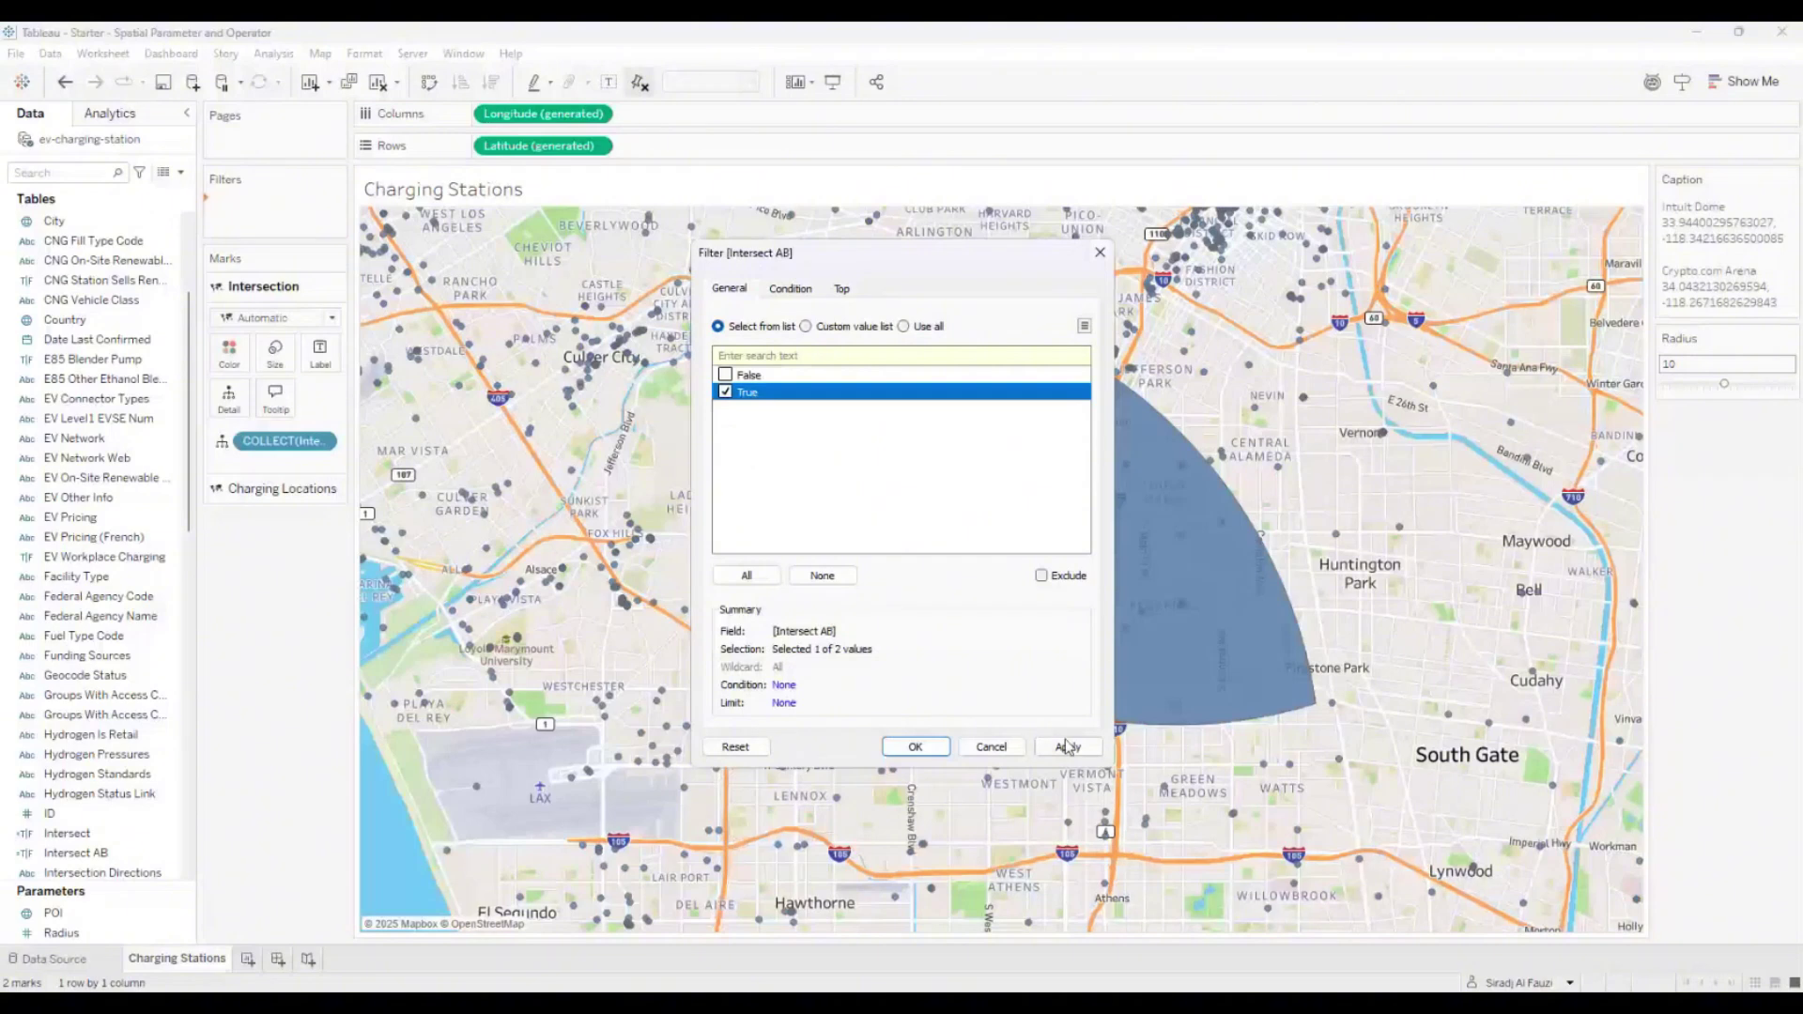
click(916, 747)
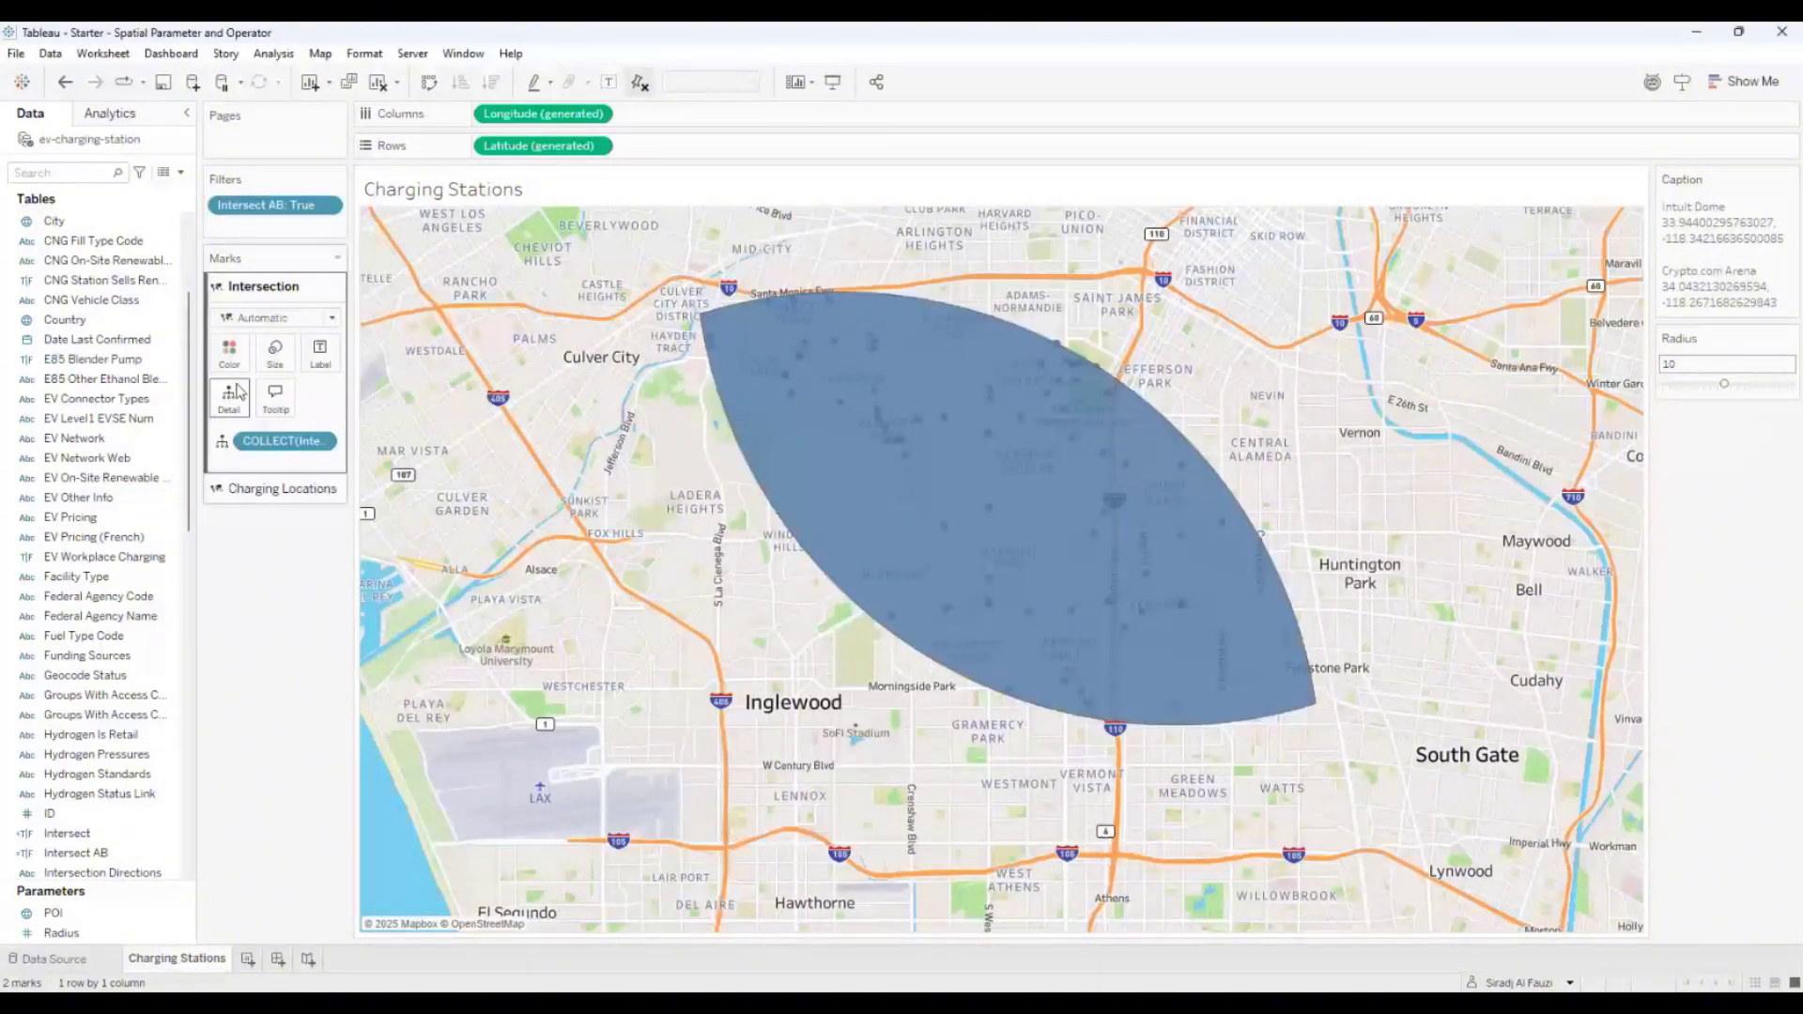
Set the opacity of the Intersection layer to 30%
click(228, 352)
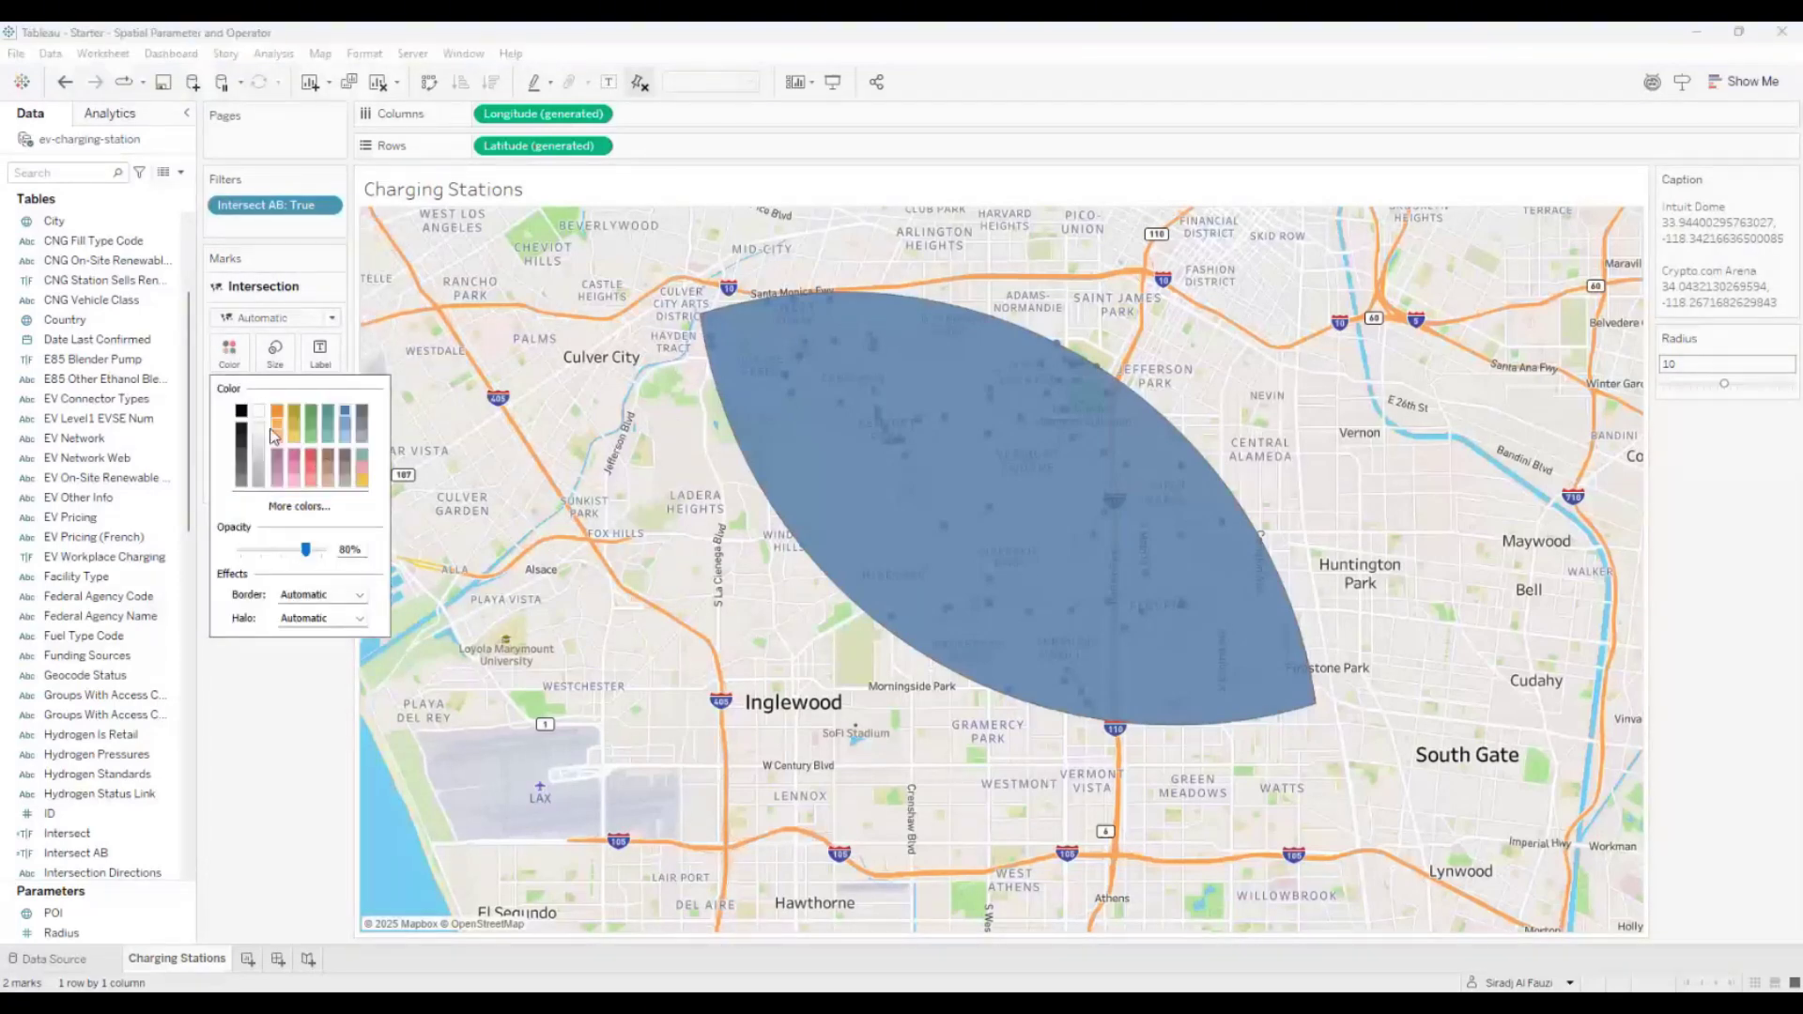
click(269, 686)
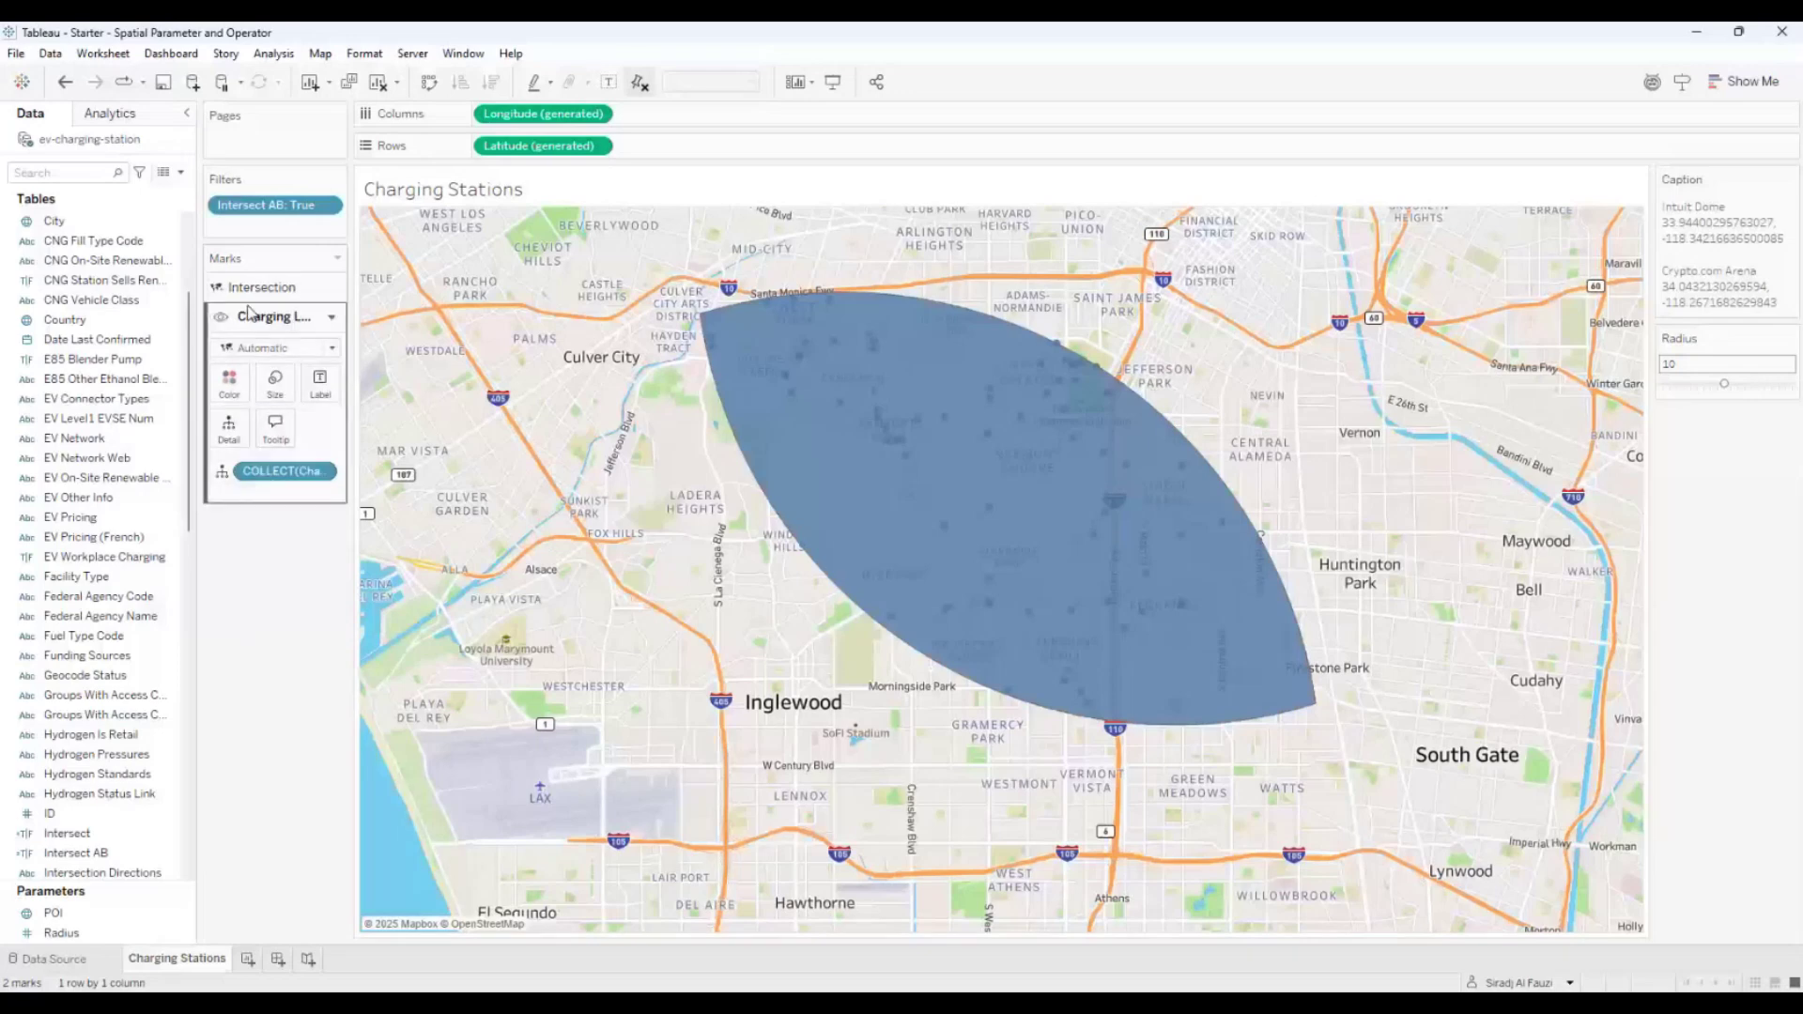
click(228, 352)
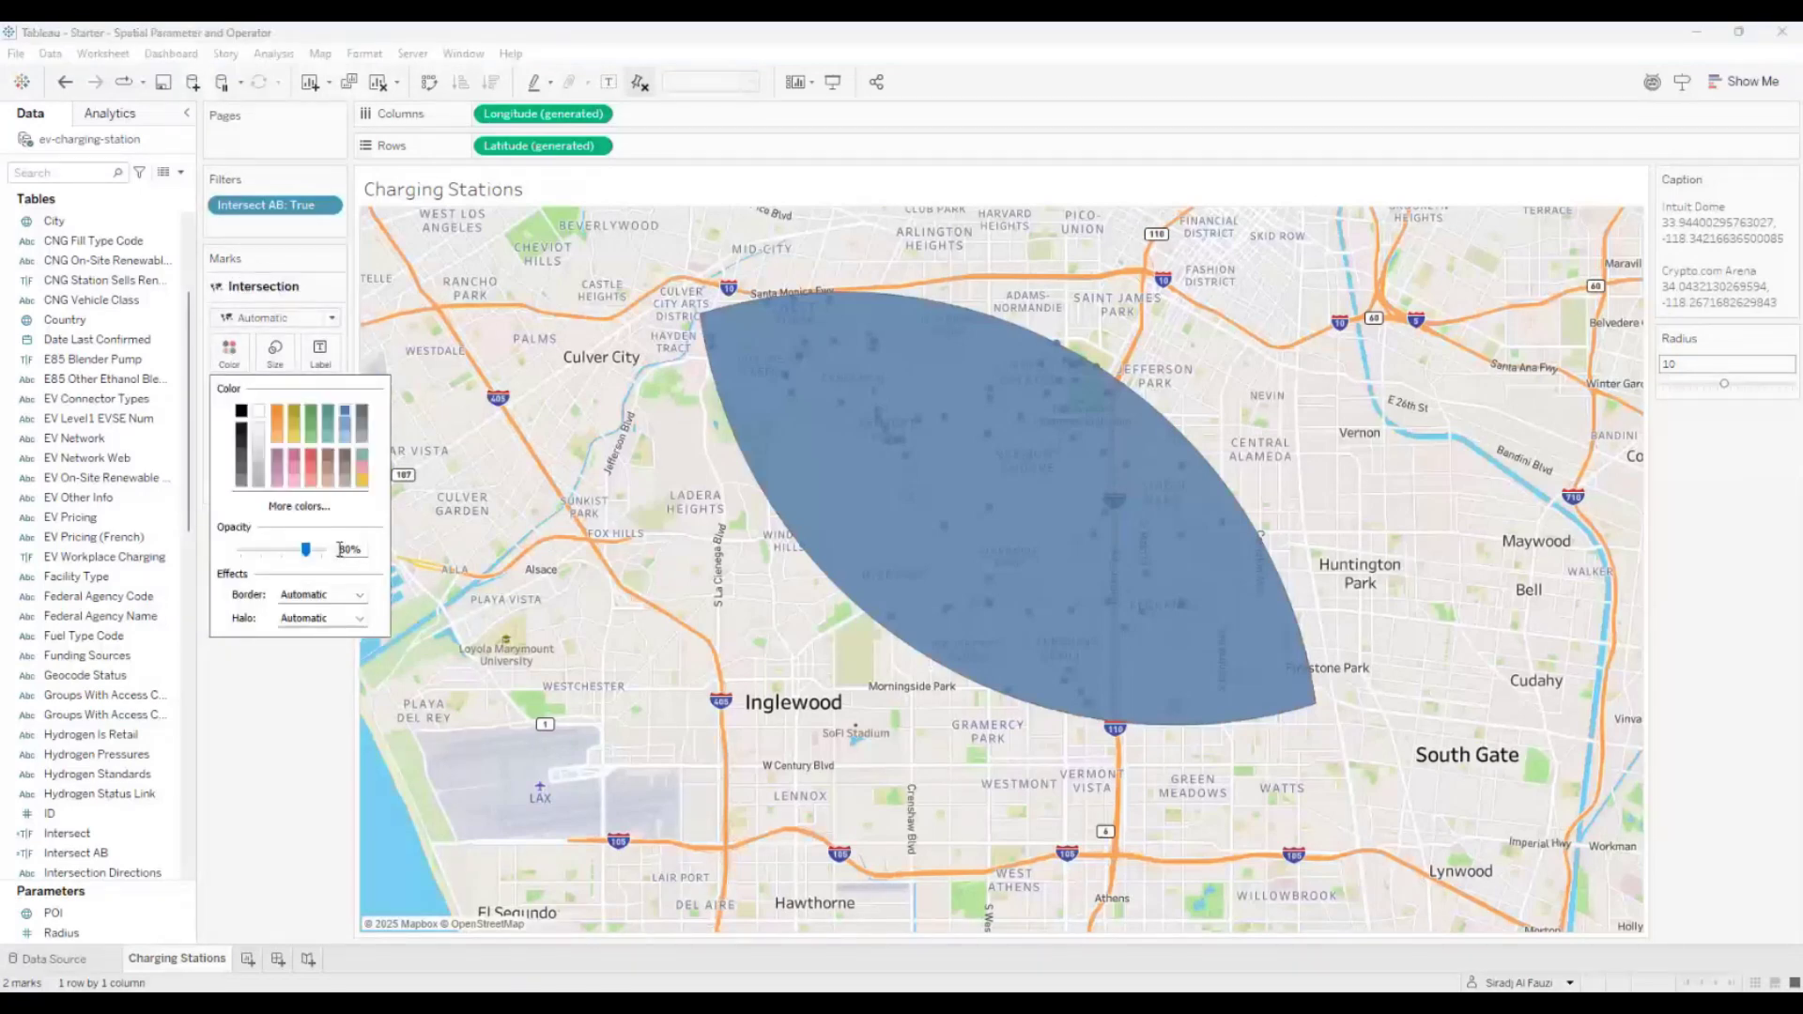
drag(340, 549, 368, 547)
text(30)
key(Return)
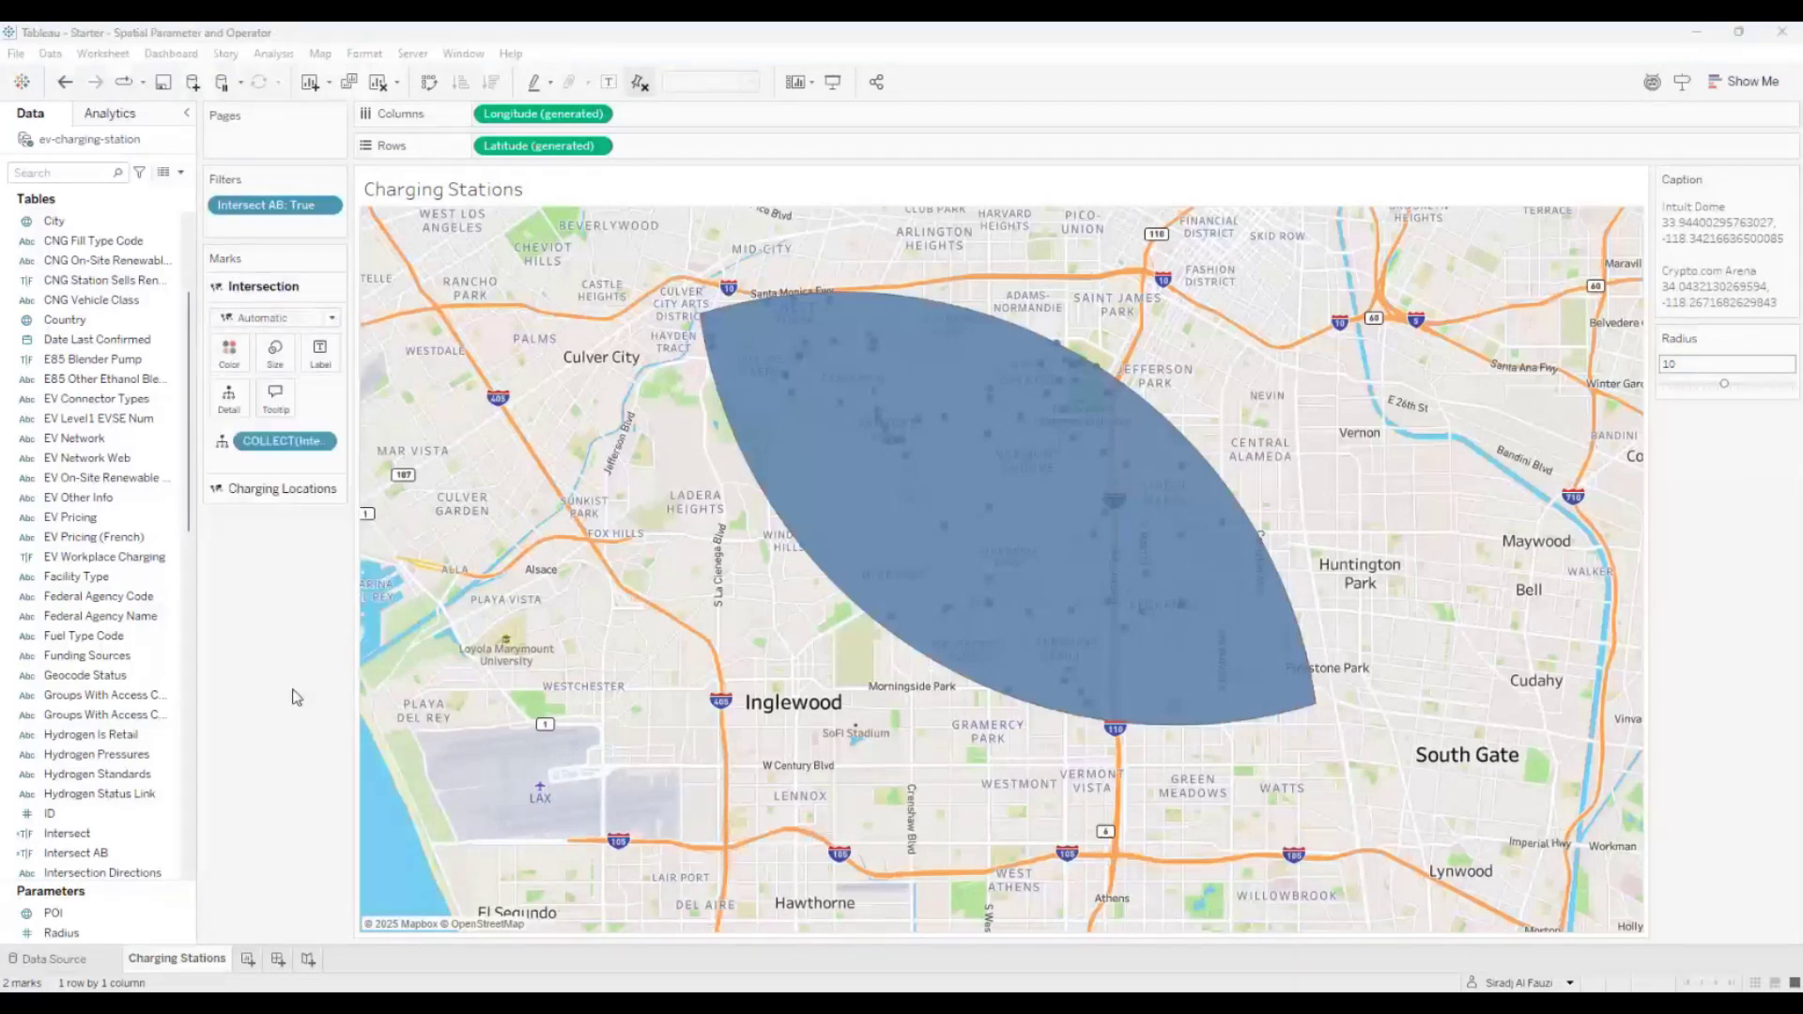
Color the Intersection layer orange and move the Charging Locations layer above it in the layer order
click(240, 361)
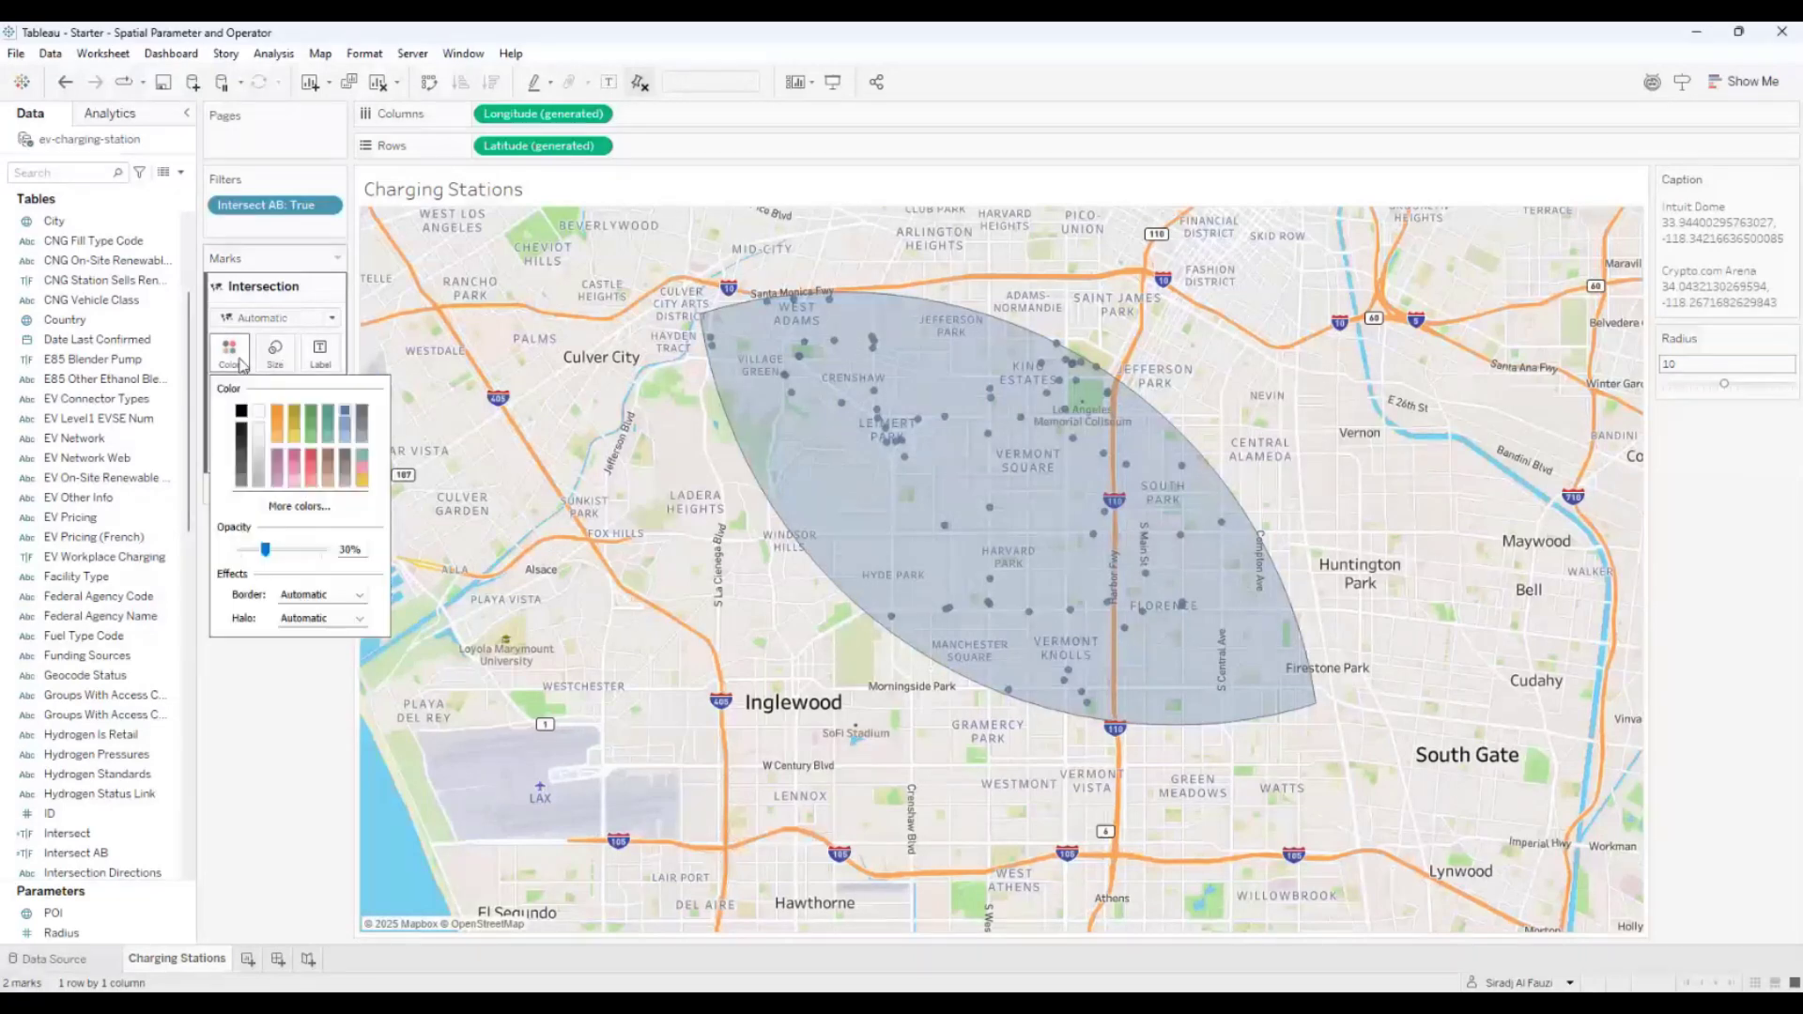
click(279, 418)
click(304, 663)
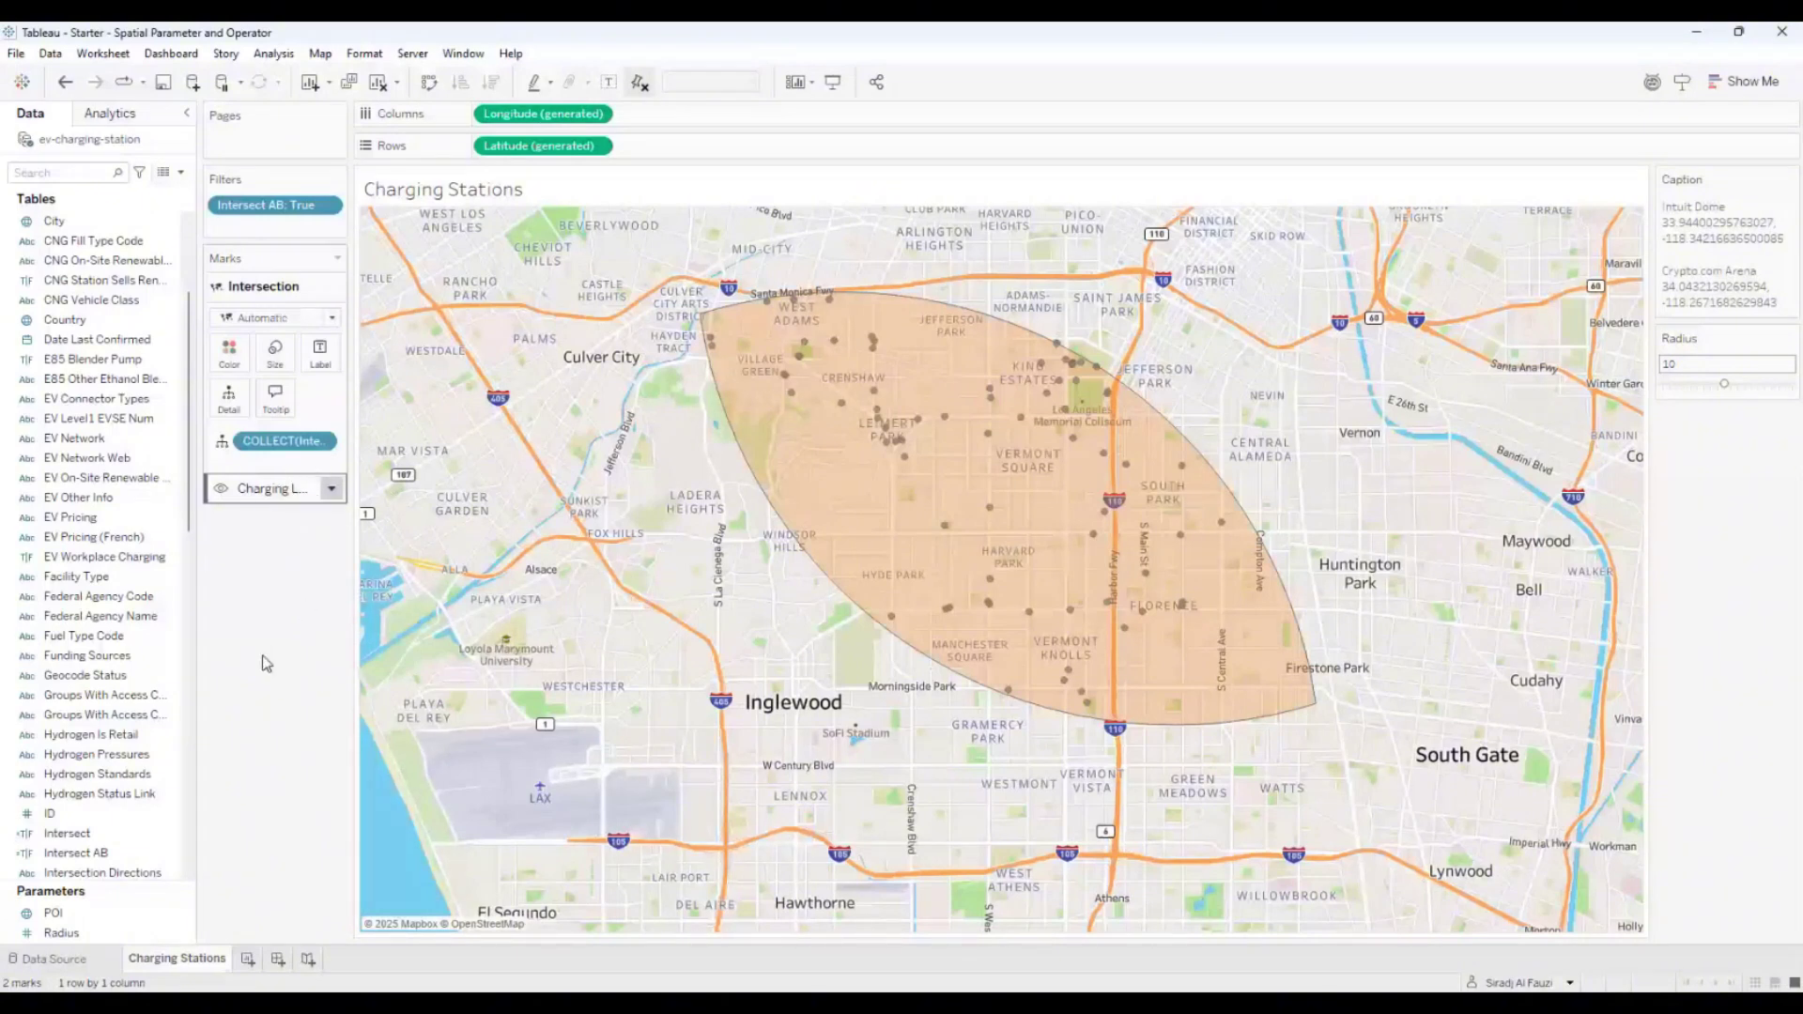
drag(263, 489, 268, 282)
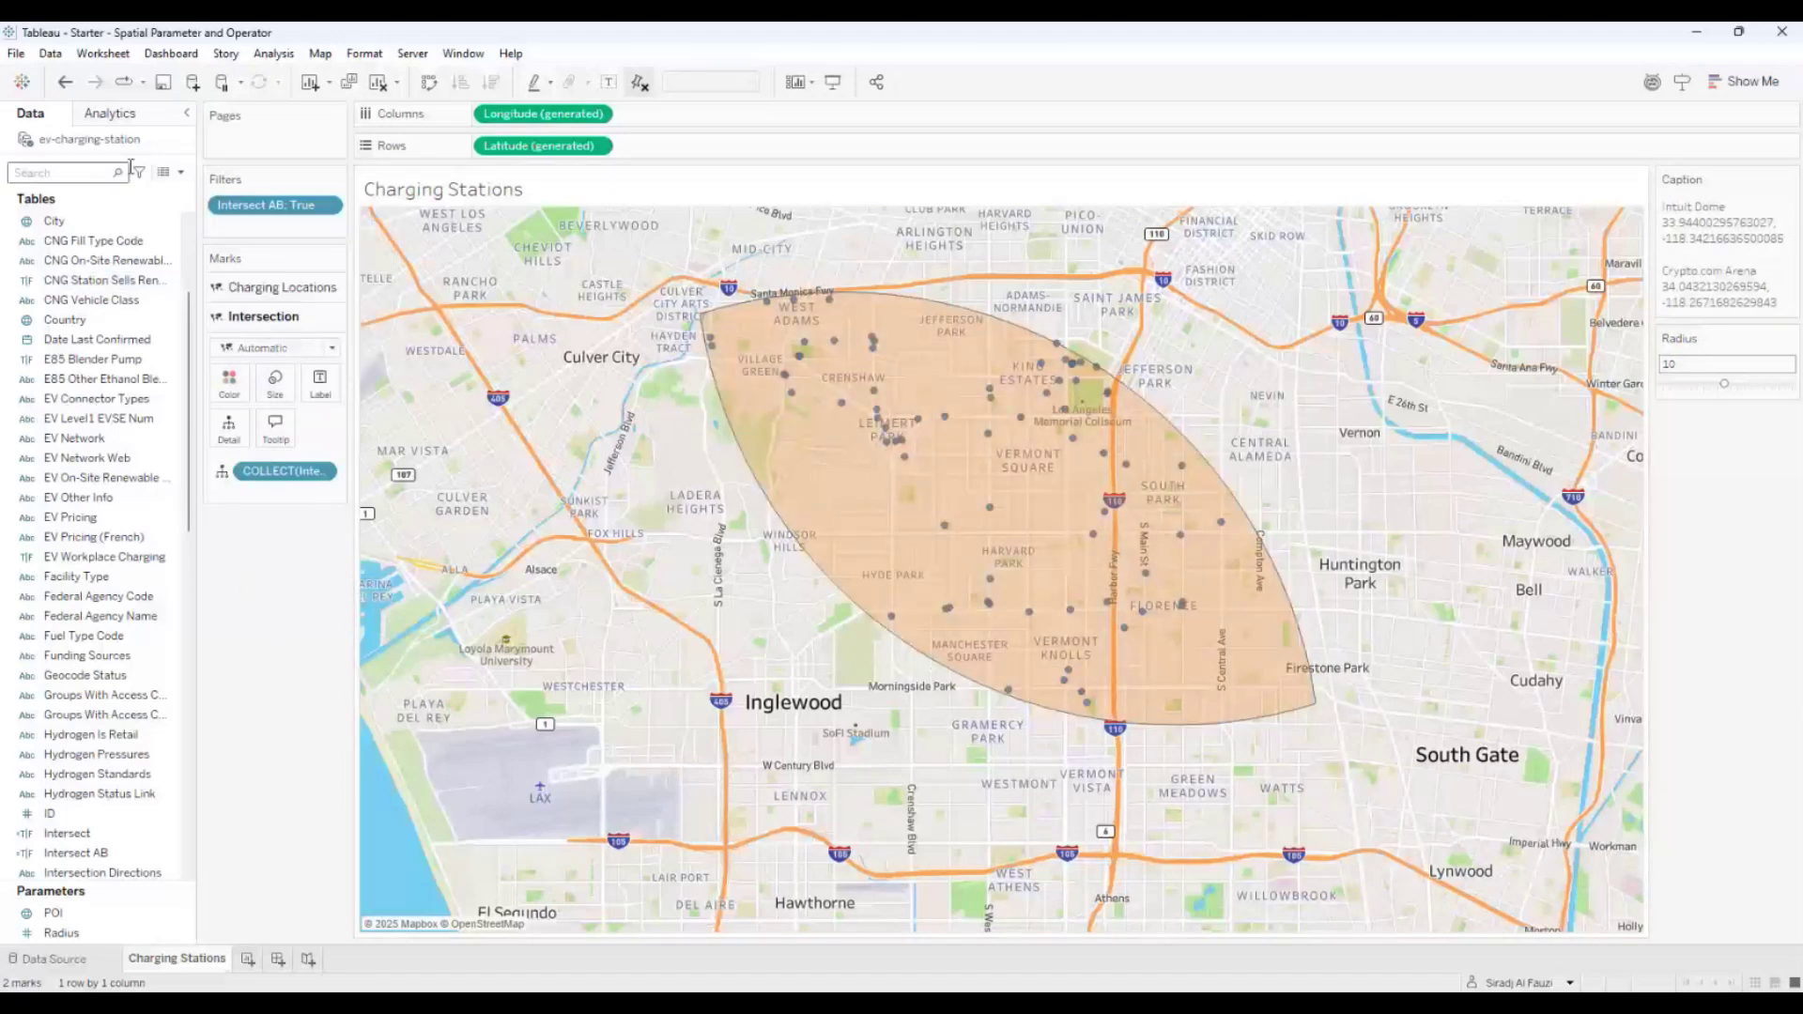
Label the Intersection layer with the count of Intersect AB and set the label's font size to 72
text(inte)
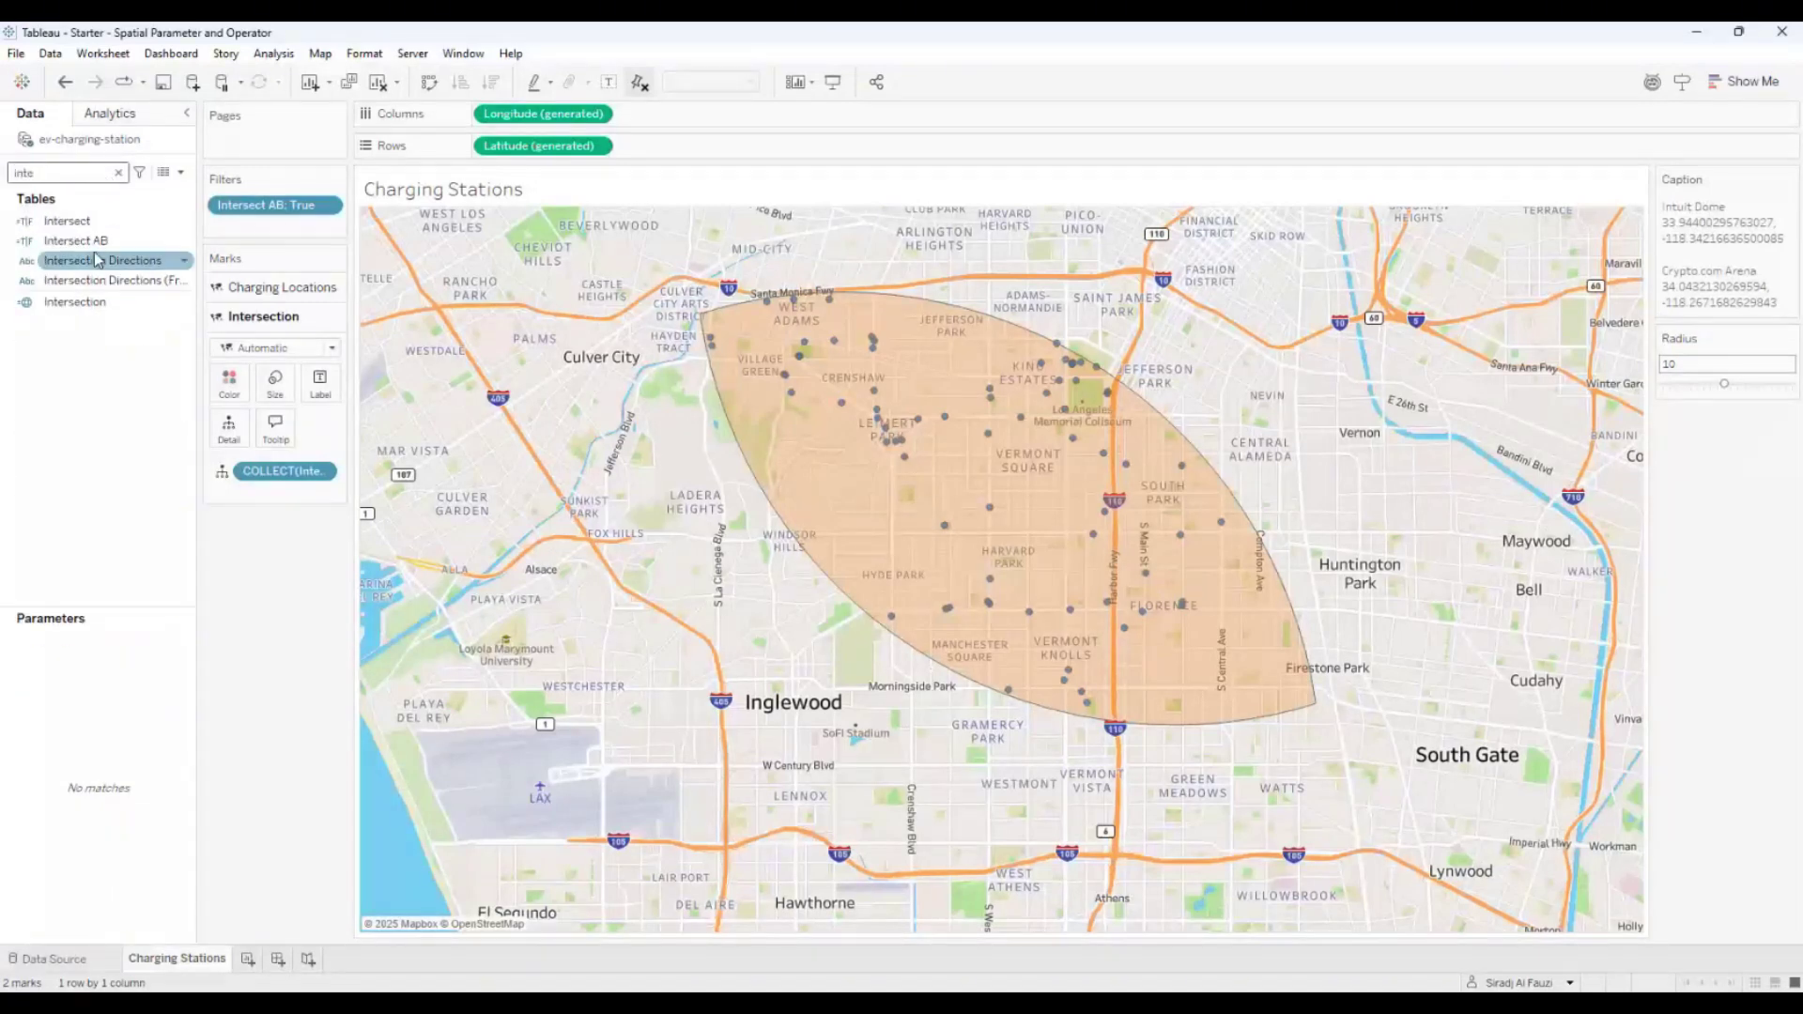
drag(75, 241, 327, 395)
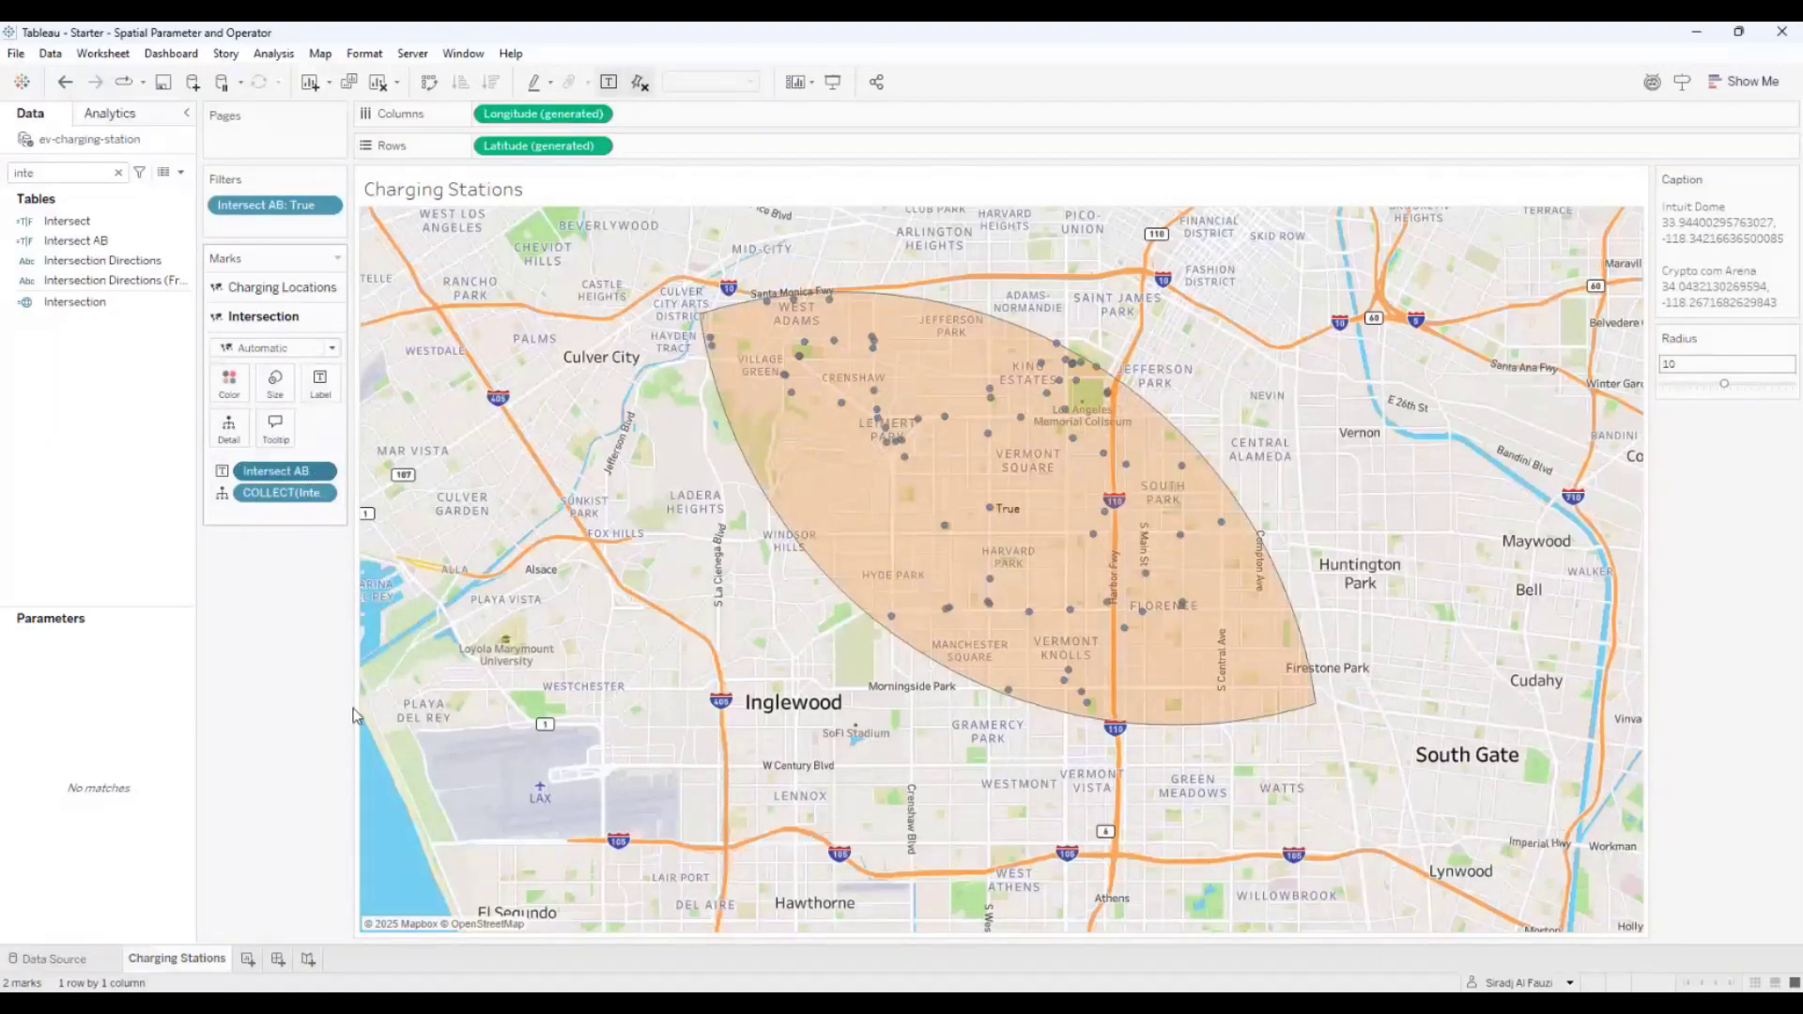
click(320, 383)
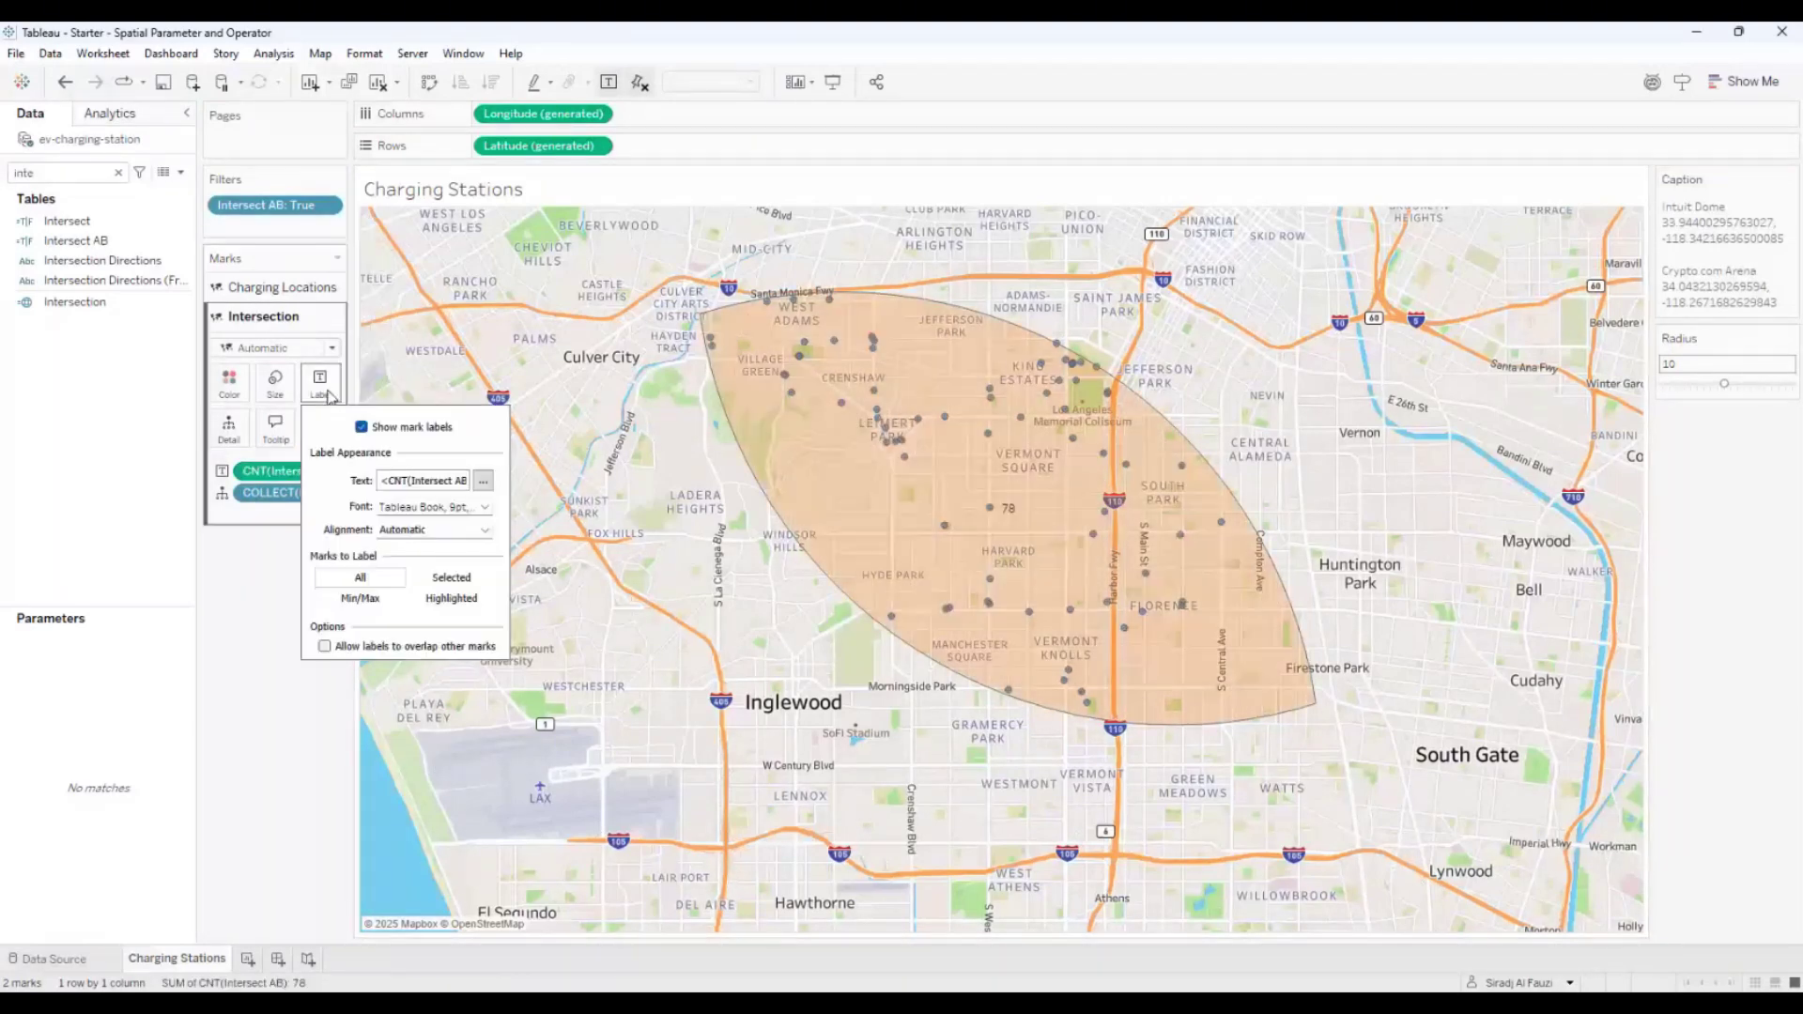
click(483, 480)
drag(1042, 456, 872, 439)
click(867, 413)
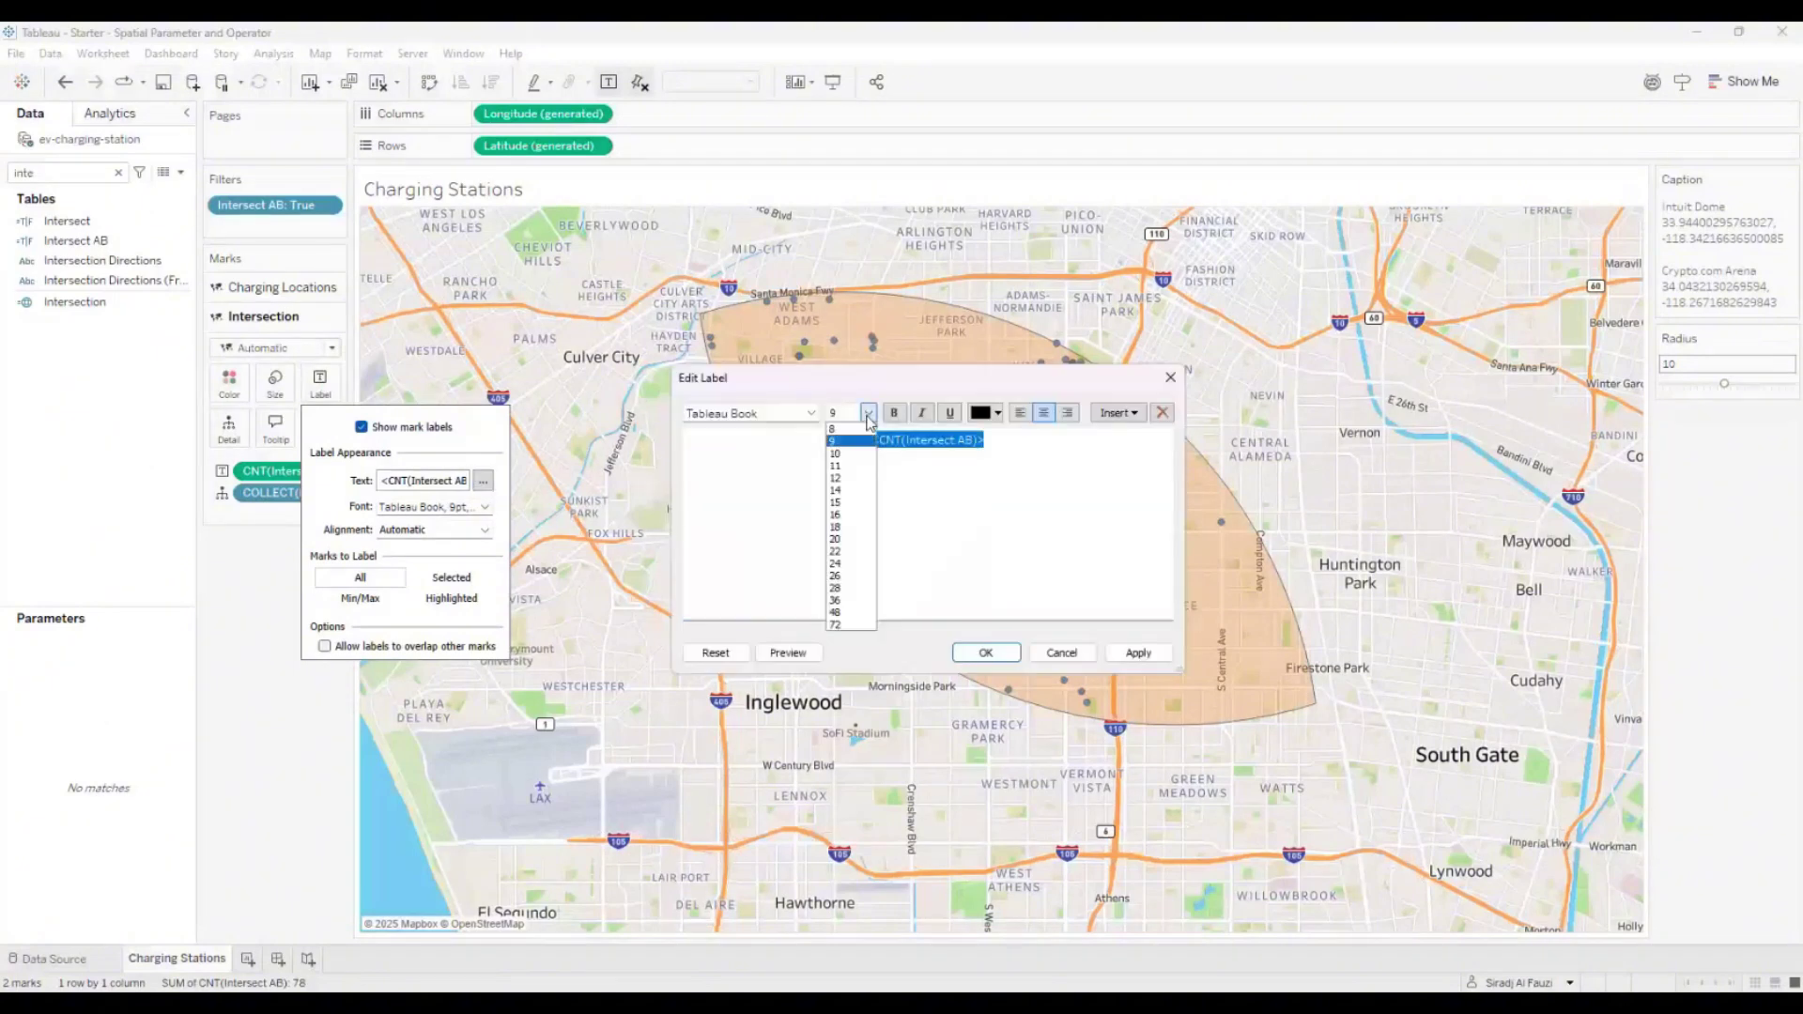
click(851, 624)
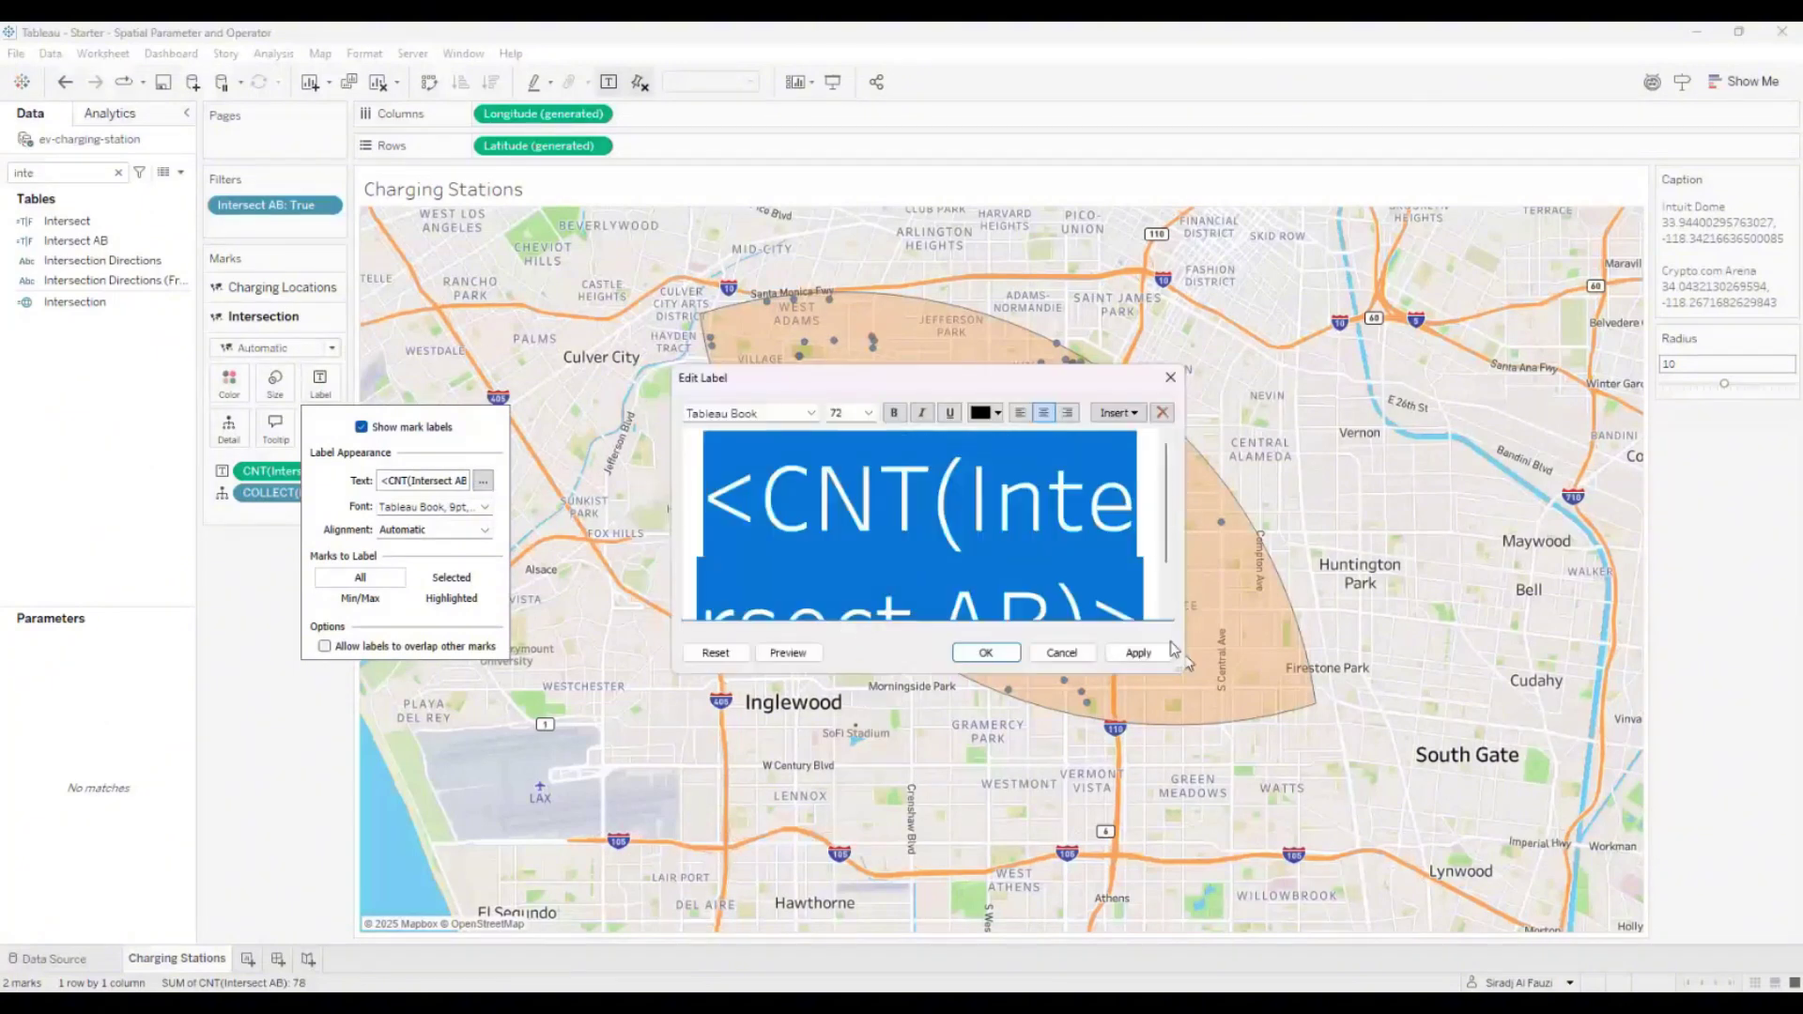
click(1154, 655)
click(1015, 651)
click(1296, 463)
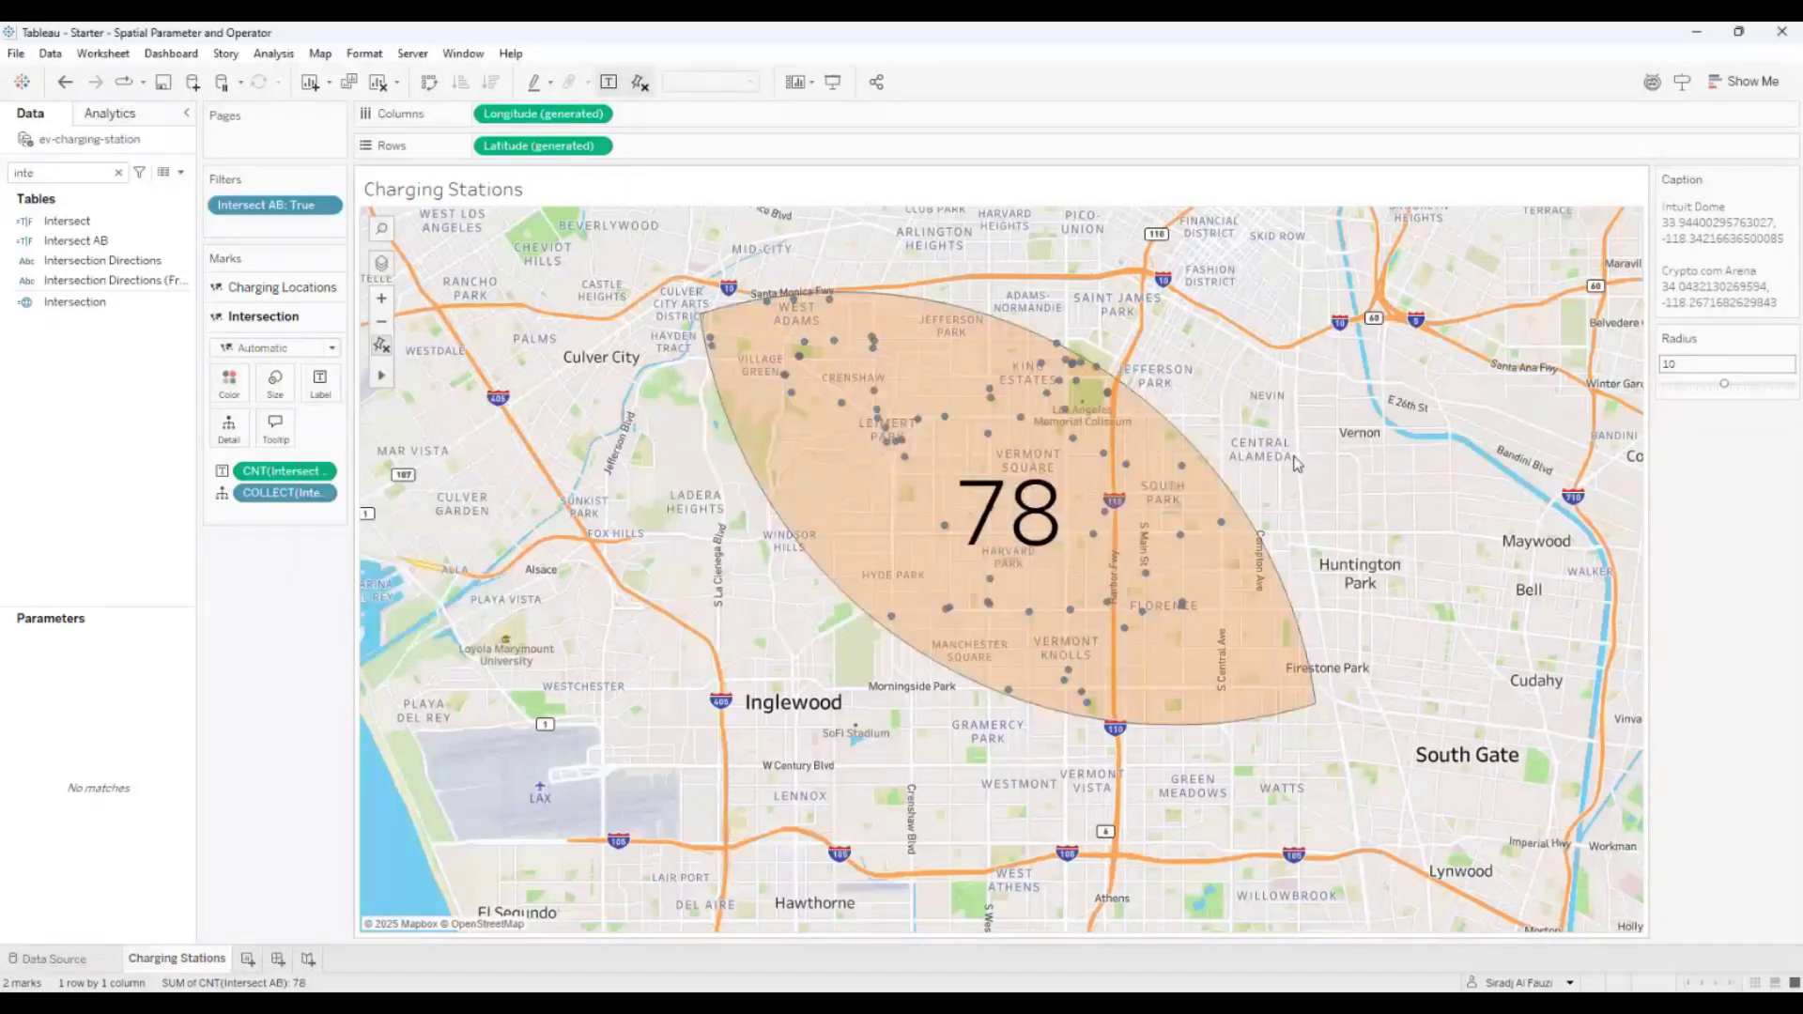